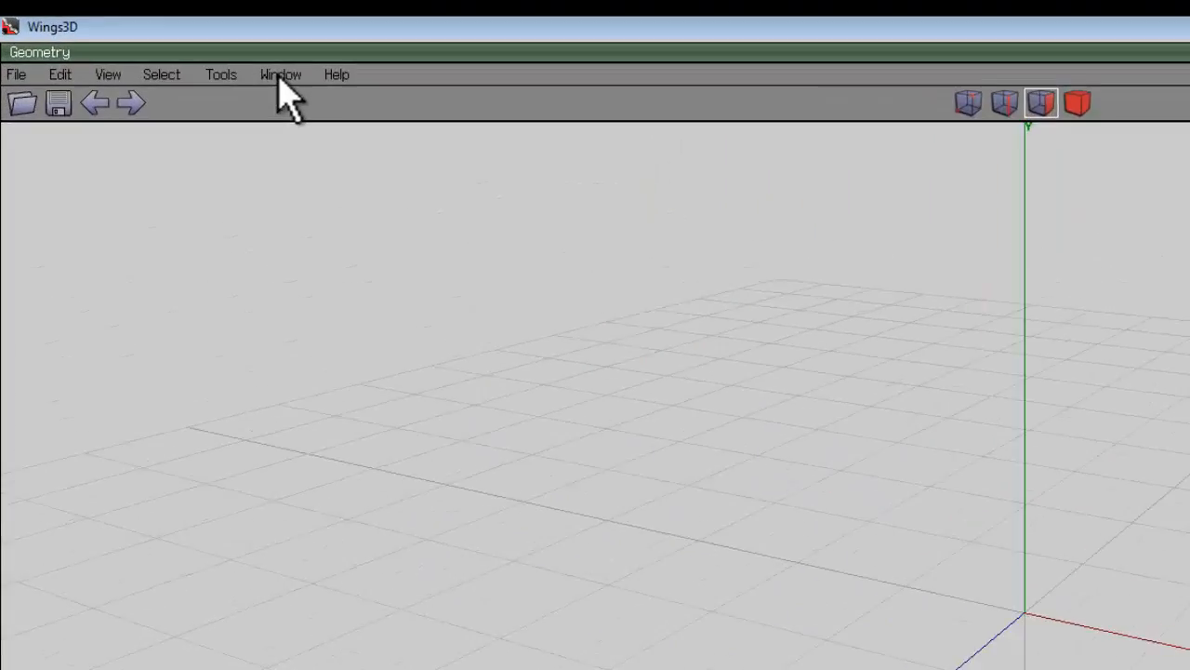
pyautogui.click(163, 43)
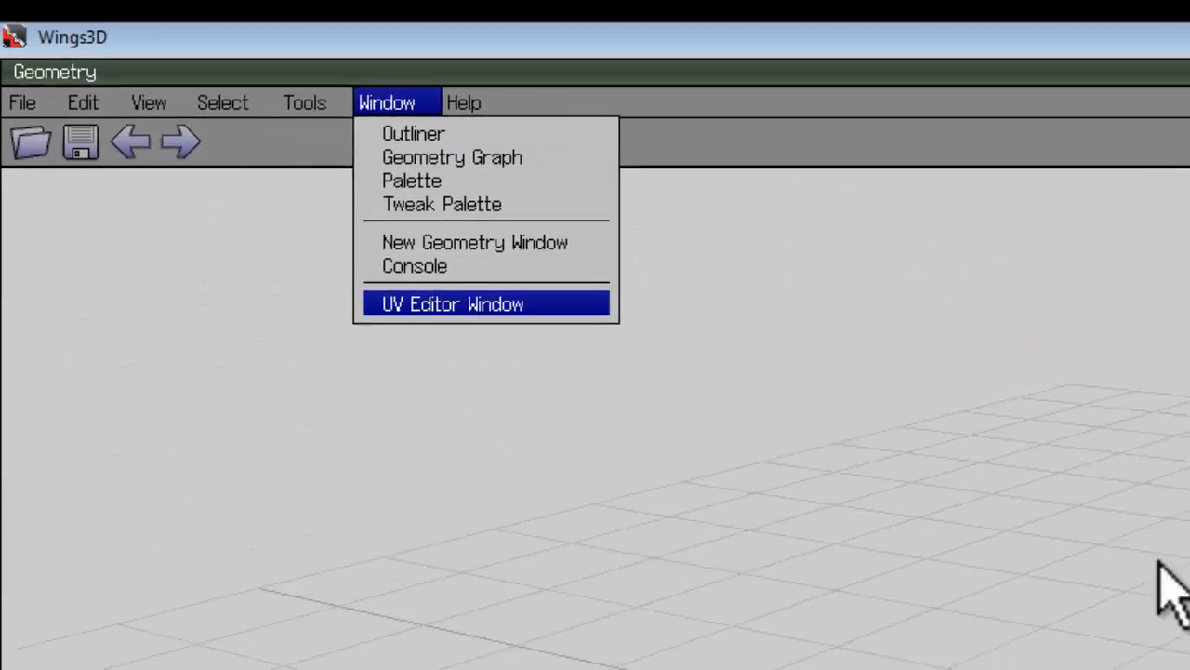
pyautogui.click(622, 320)
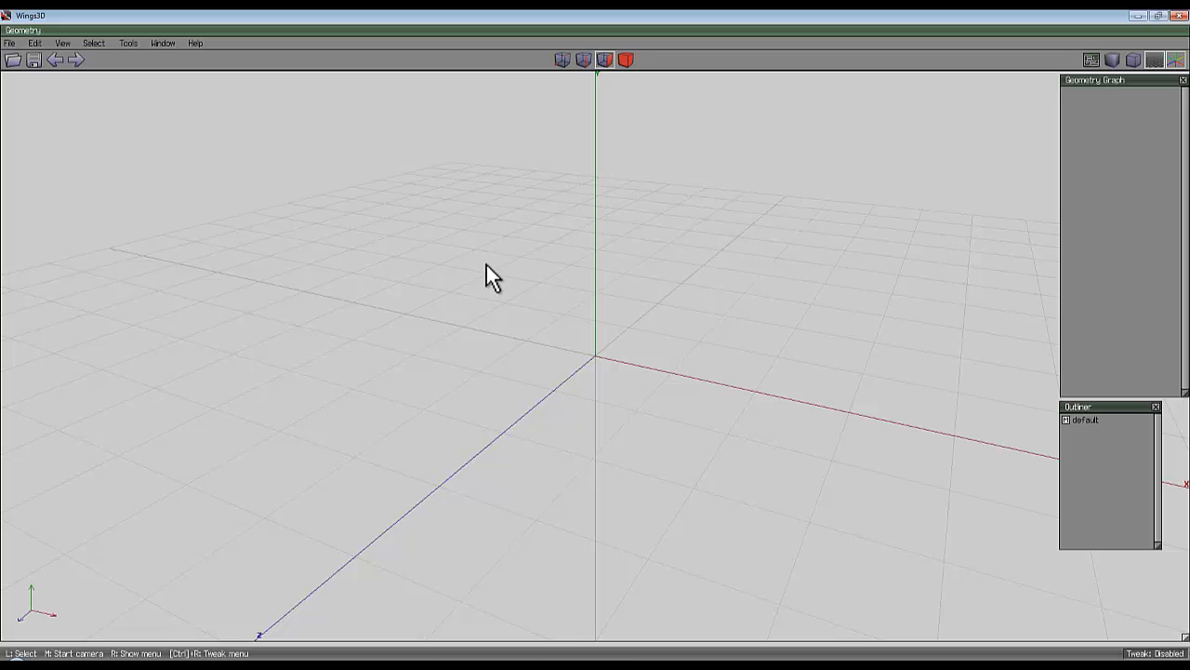
pyautogui.rightClick(482, 206)
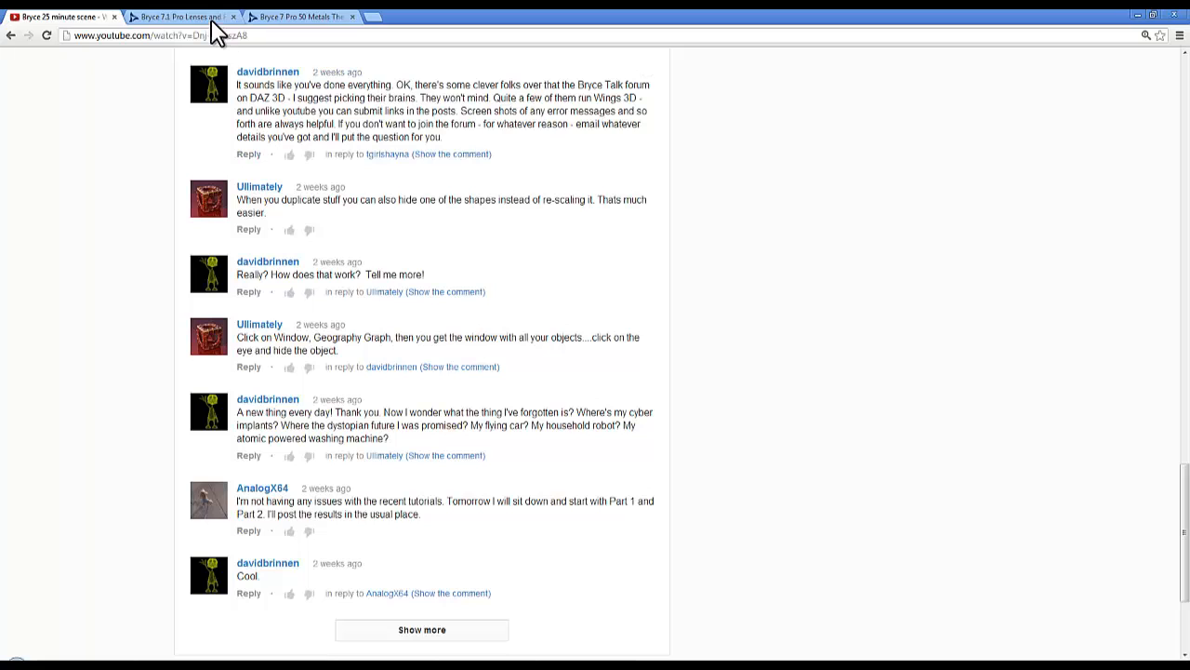
# - View the Bryce 7.1 Pro Lenses and Filters and Bryce 7 Pro 50 Metals Heating Room Set product pages in the browser
pyautogui.click(210, 17)
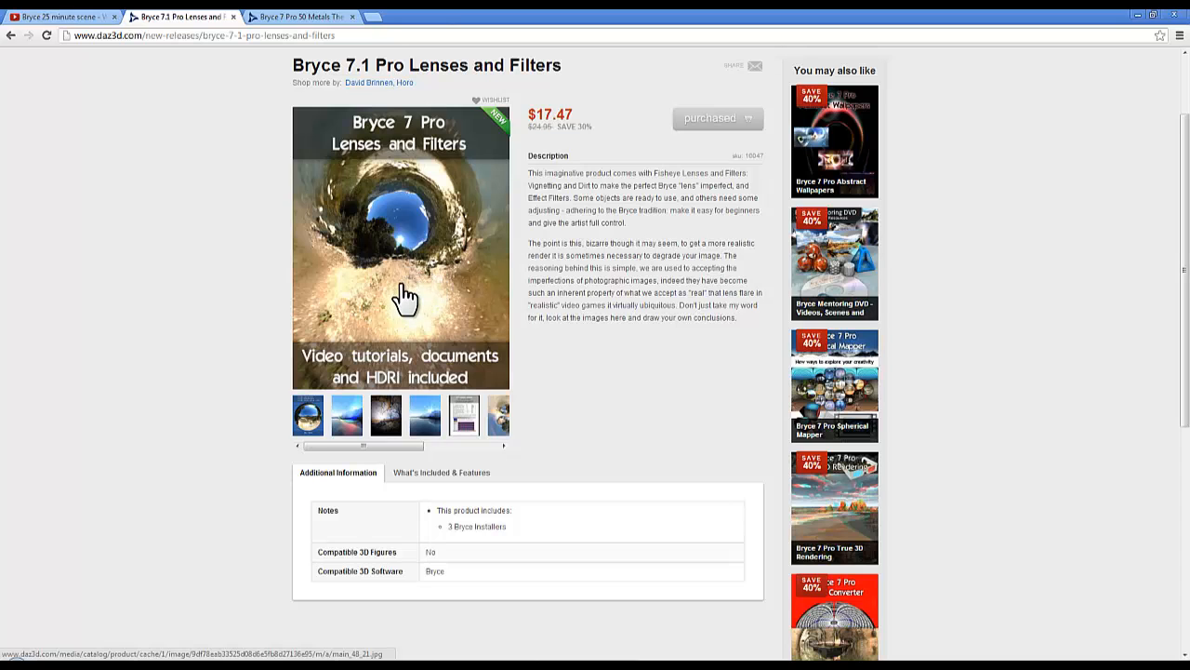
pyautogui.click(296, 16)
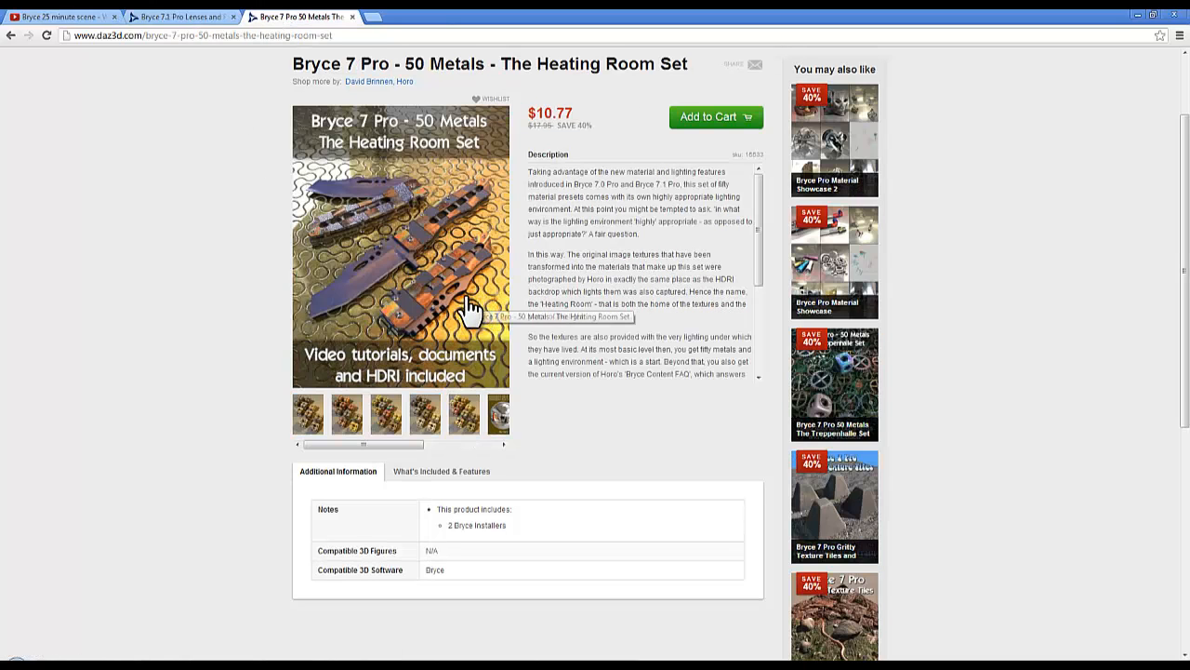
pyautogui.click(80, 17)
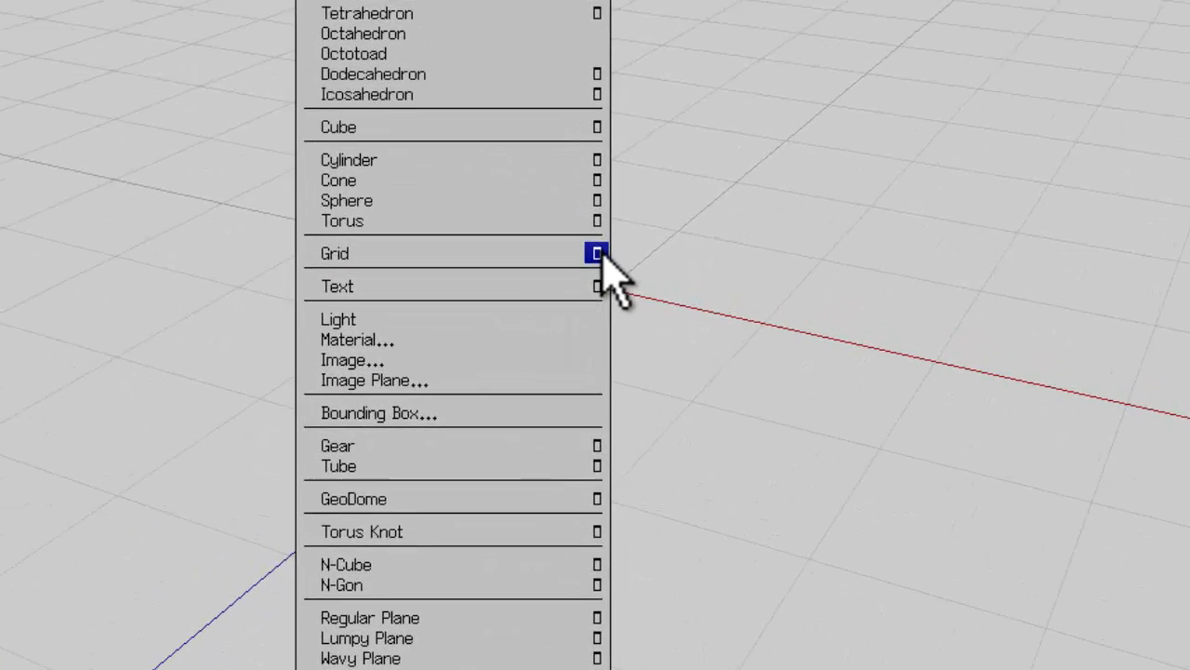
# - Switch to Wings3D and create a grid primitive with Rows/Cols set to 5
pyautogui.click(607, 170)
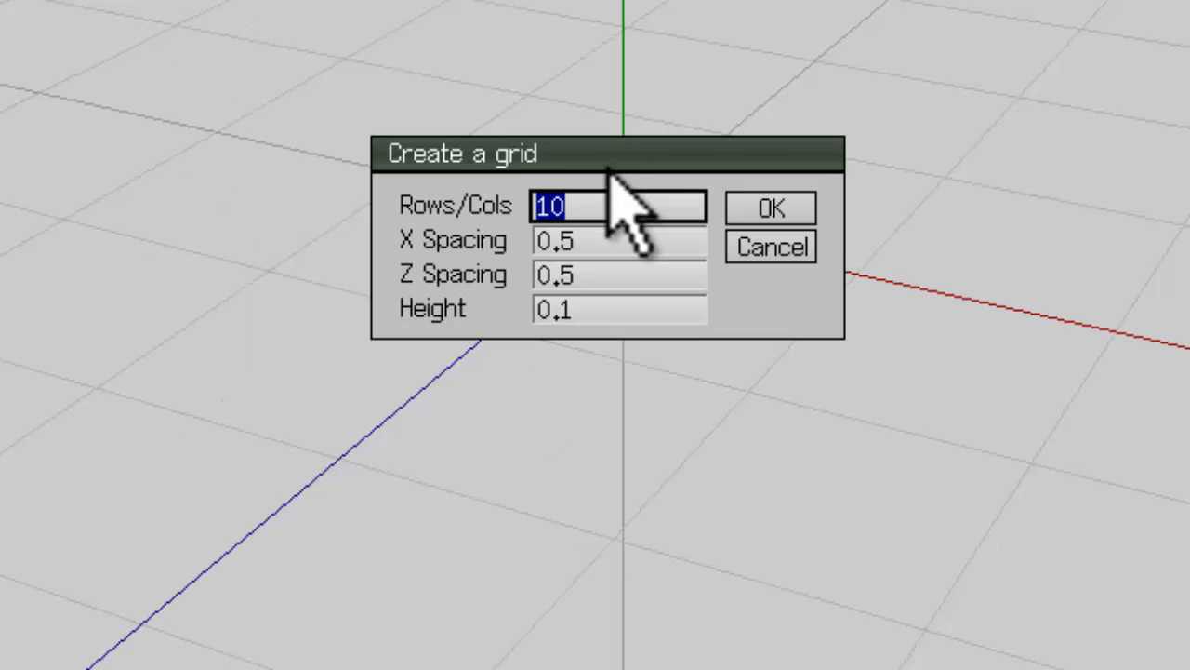
pyautogui.write('5')
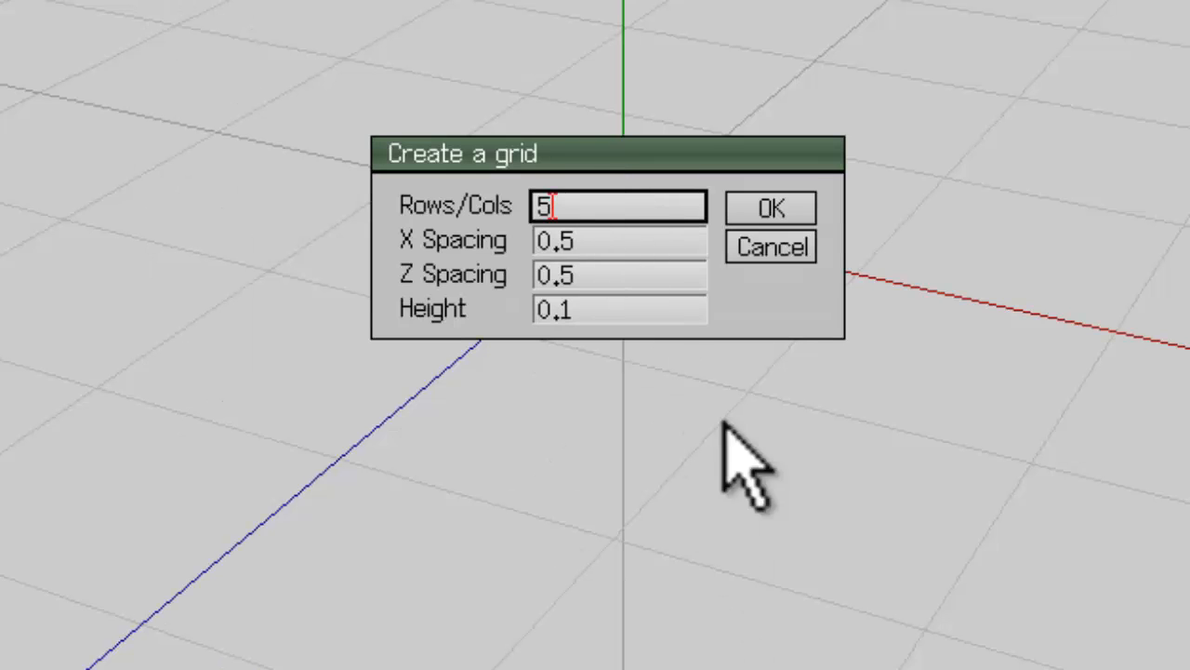
pyautogui.click(786, 206)
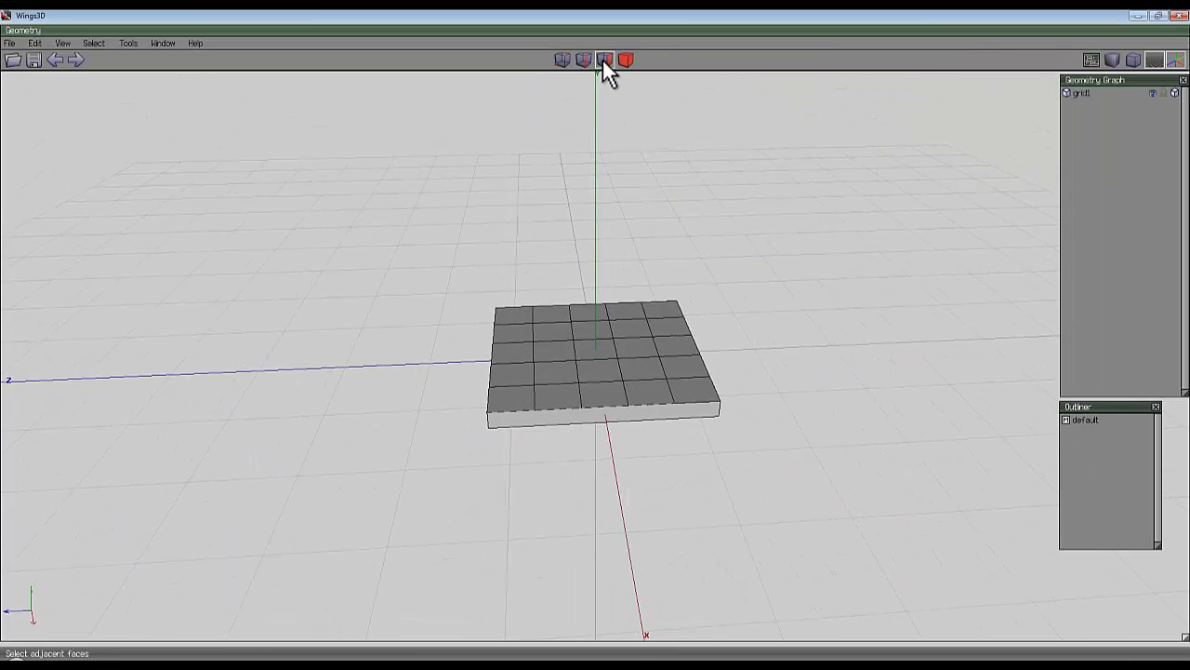
# - Select all the square faces on the grid's top and inset each one to a small square at its centre
pyautogui.click(604, 59)
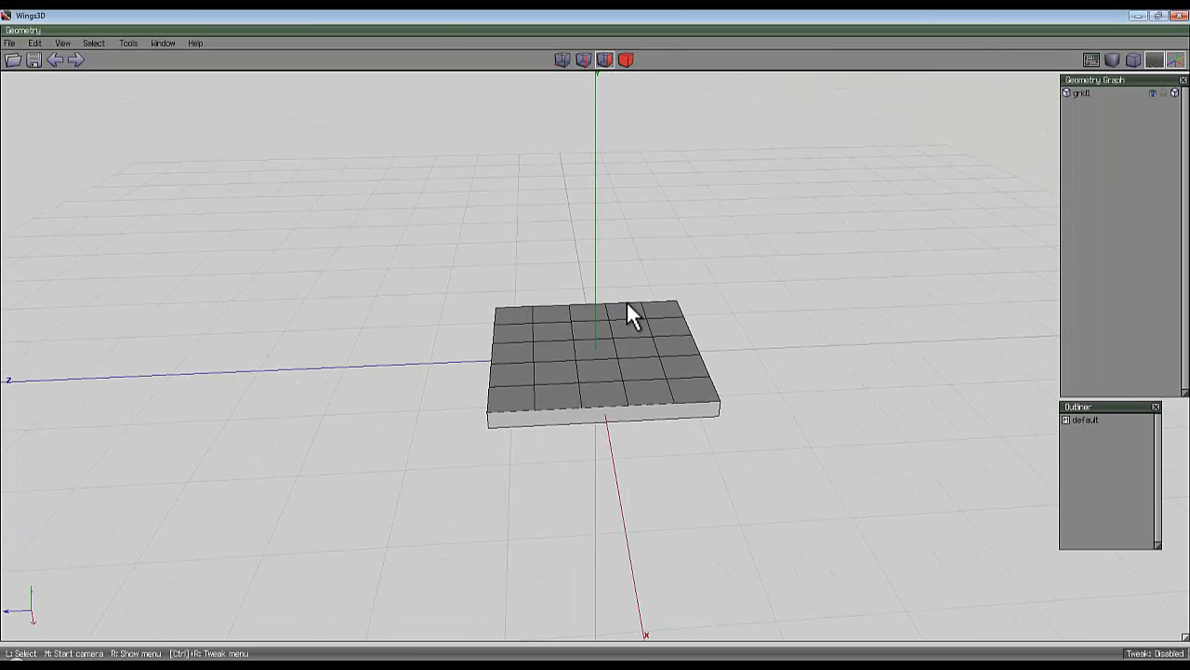
pyautogui.hotkey('ctrl', 'a')
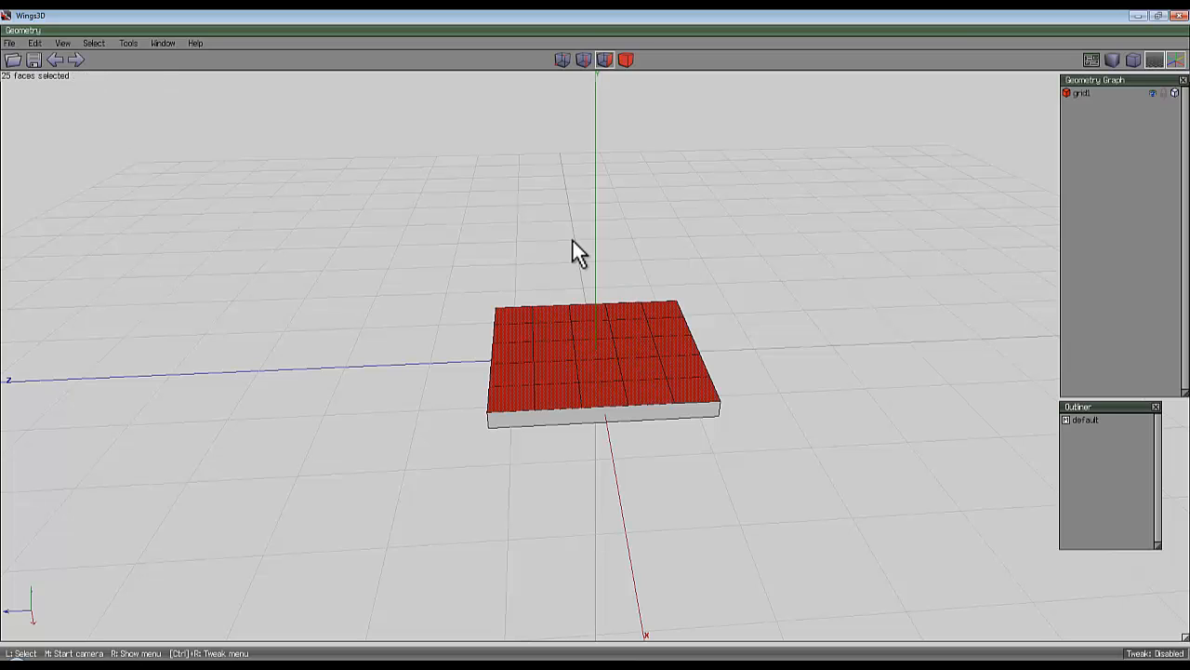
pyautogui.rightClick(519, 223)
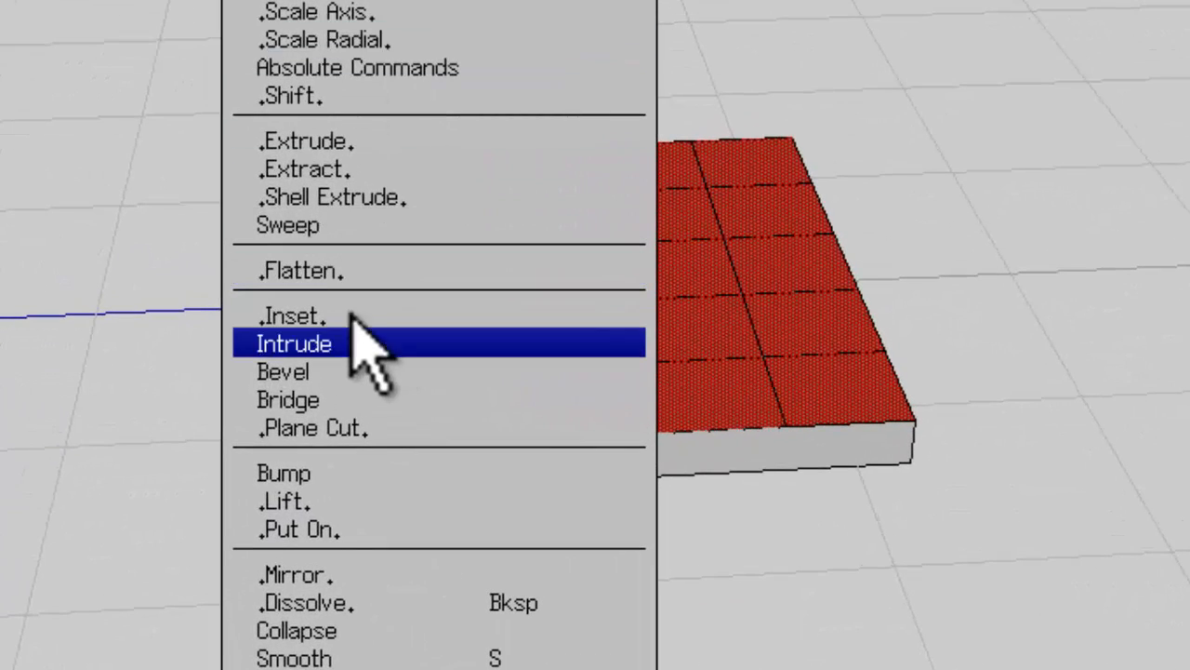
pyautogui.click(353, 321)
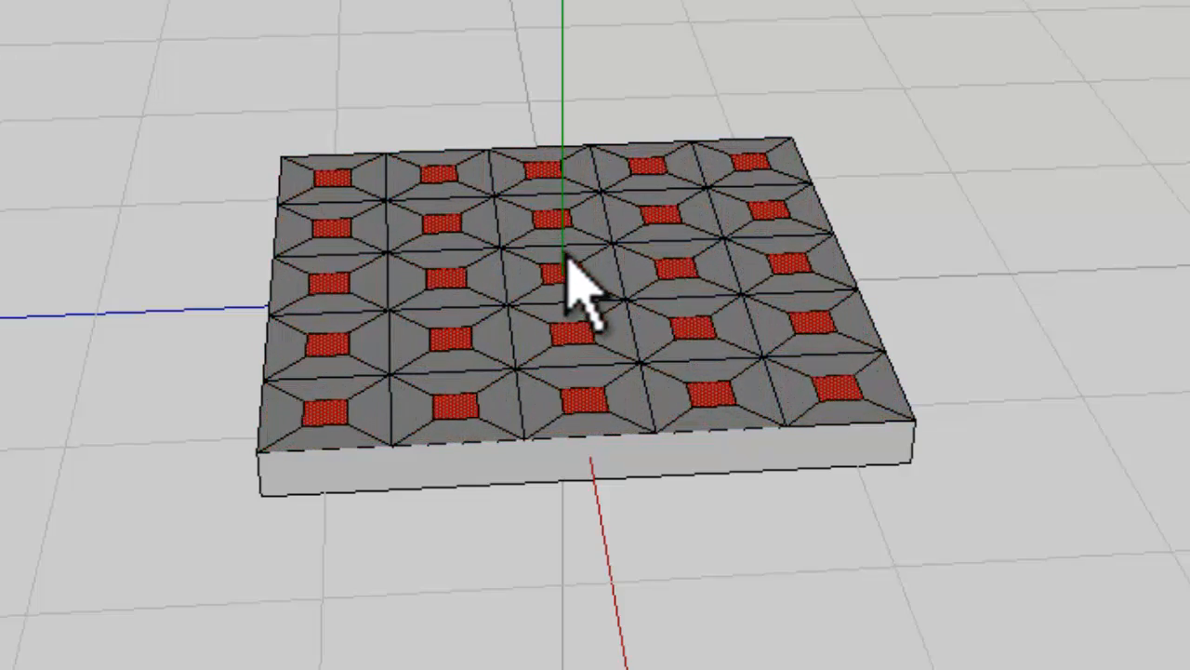
pyautogui.click(564, 253)
# - Extrude the small inset faces along their normals down into the slab to form shallow square pits
pyautogui.middleClick(354, 311)
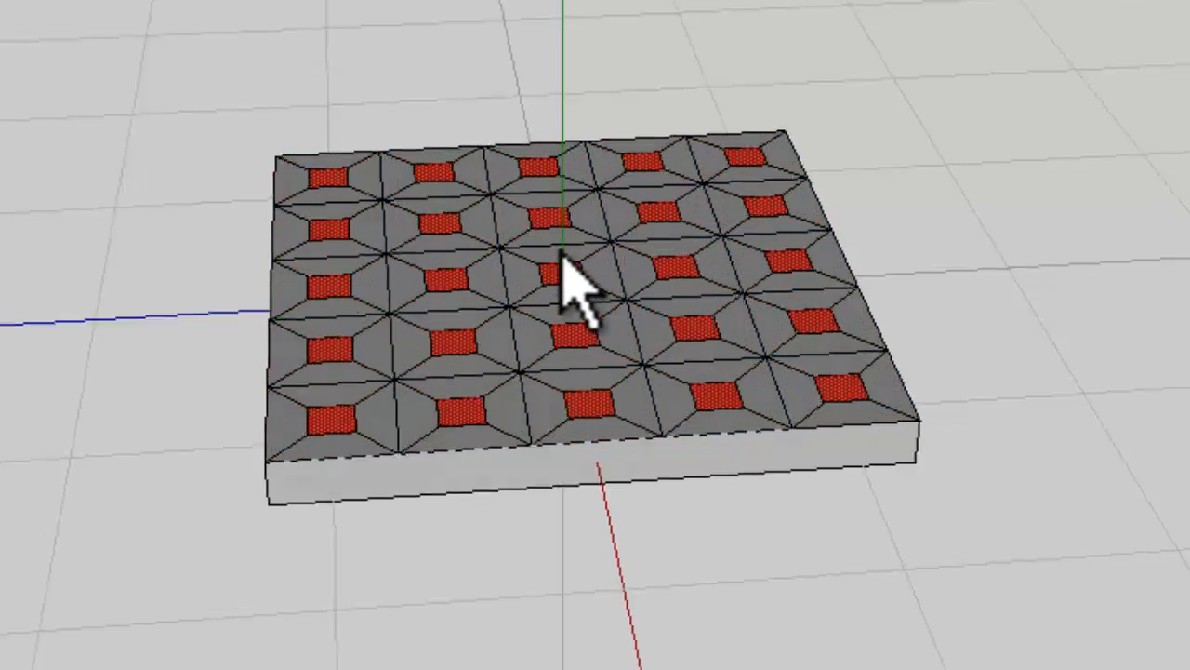
pyautogui.scroll(5, 563, 253)
pyautogui.click(564, 256)
pyautogui.rightClick(672, 13)
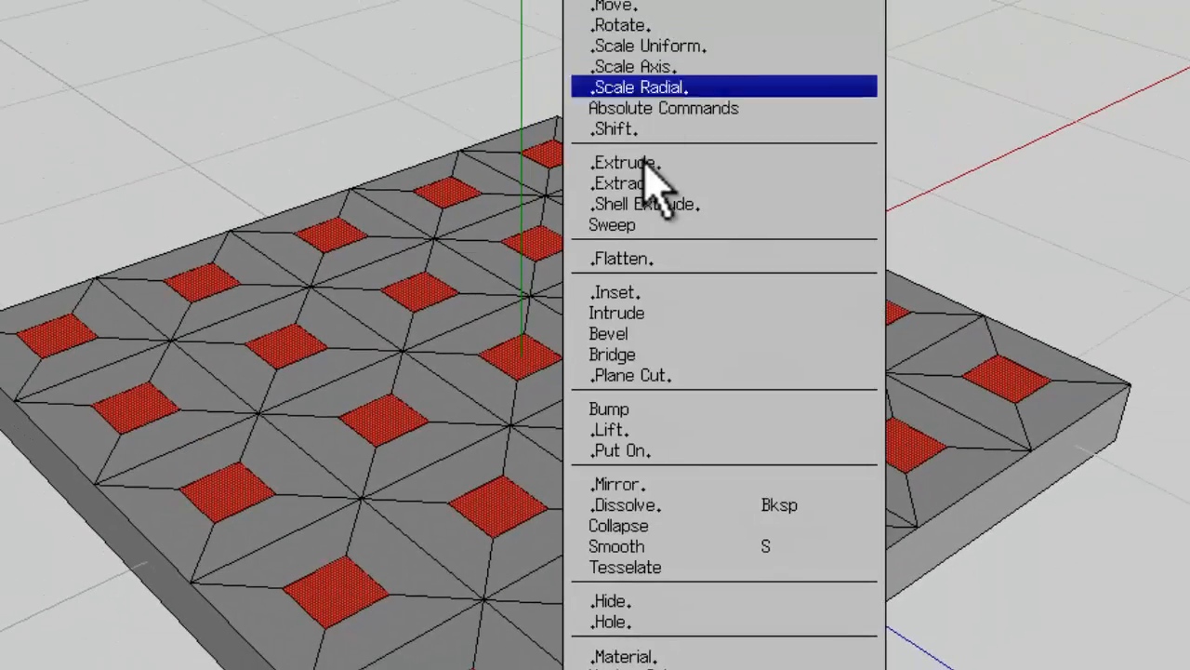
pyautogui.click(655, 167)
pyautogui.click(640, 194)
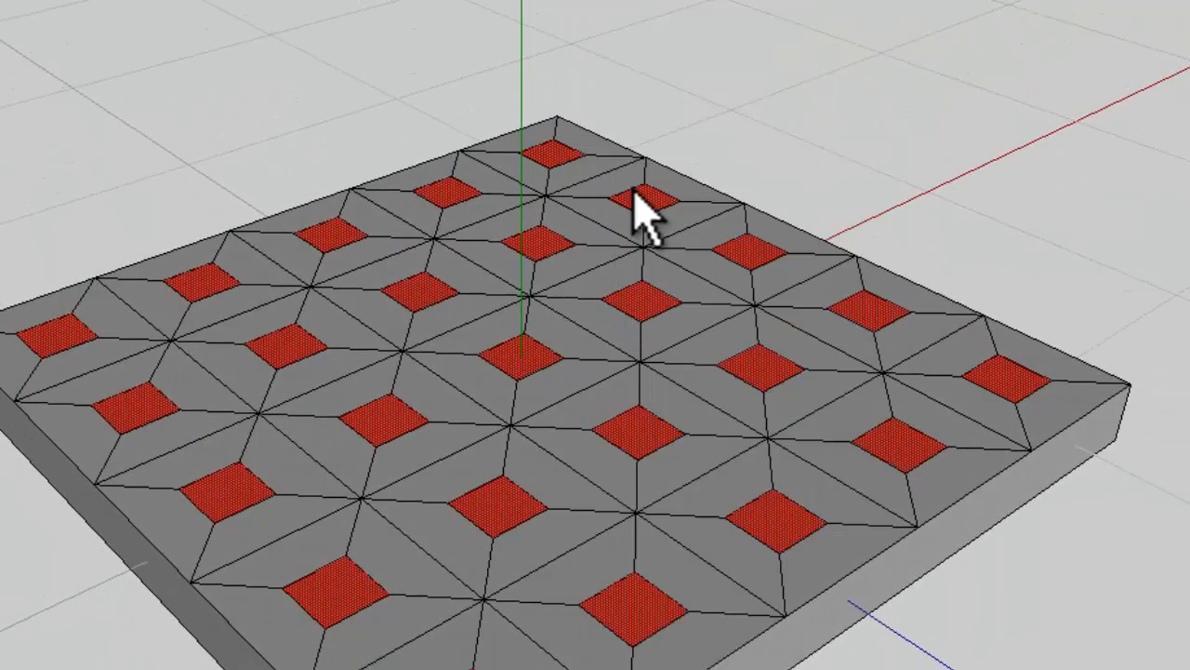
pyautogui.click(532, 380)
# - Inset the floor faces of the pits to tiny centred squares
pyautogui.rightClick(448, 160)
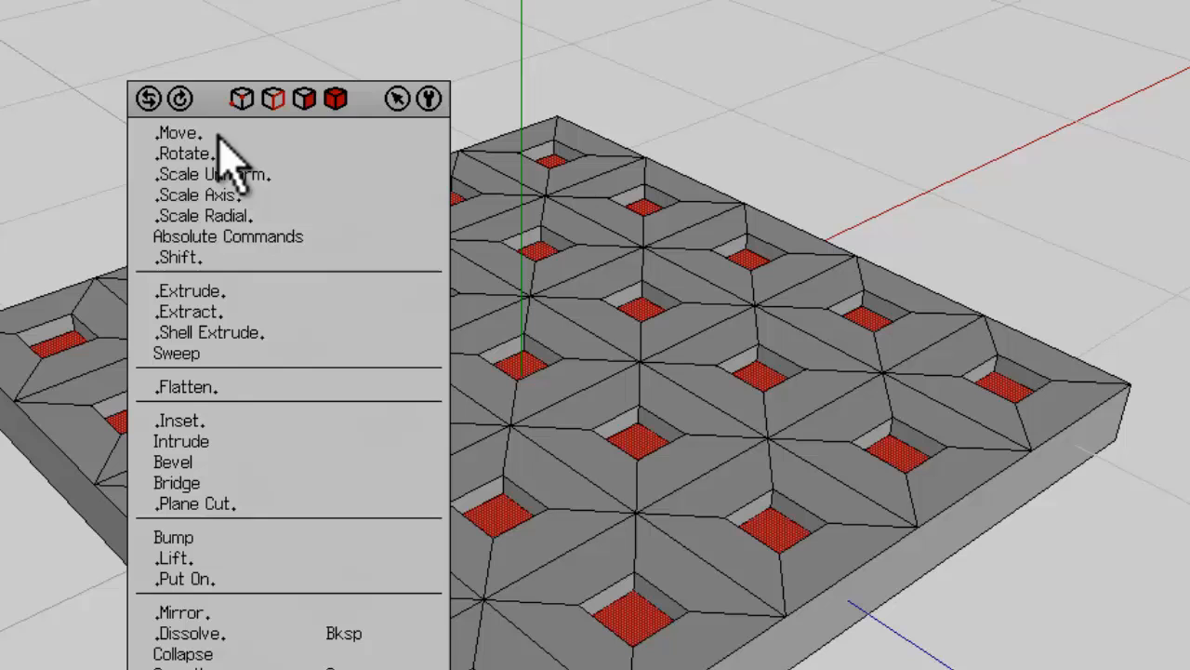
pyautogui.click(215, 420)
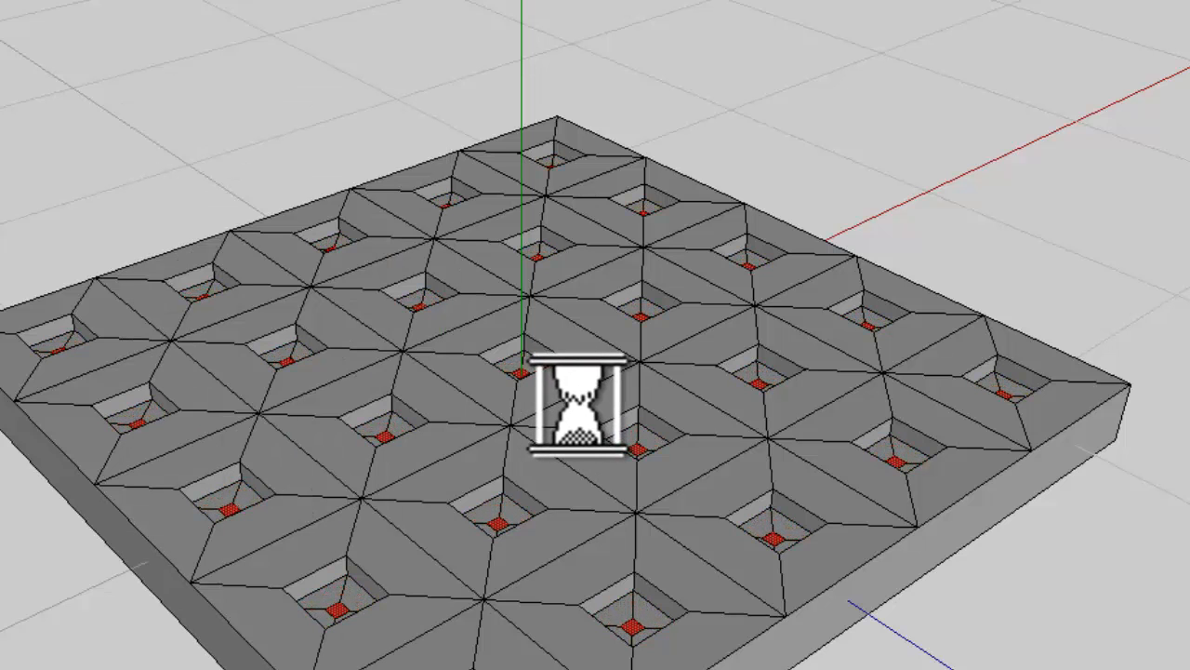
pyautogui.click(573, 405)
# - Extrude the tiny pit-floor faces along their normals into tall, thin posts rising well above the slab
pyautogui.rightClick(99, 55)
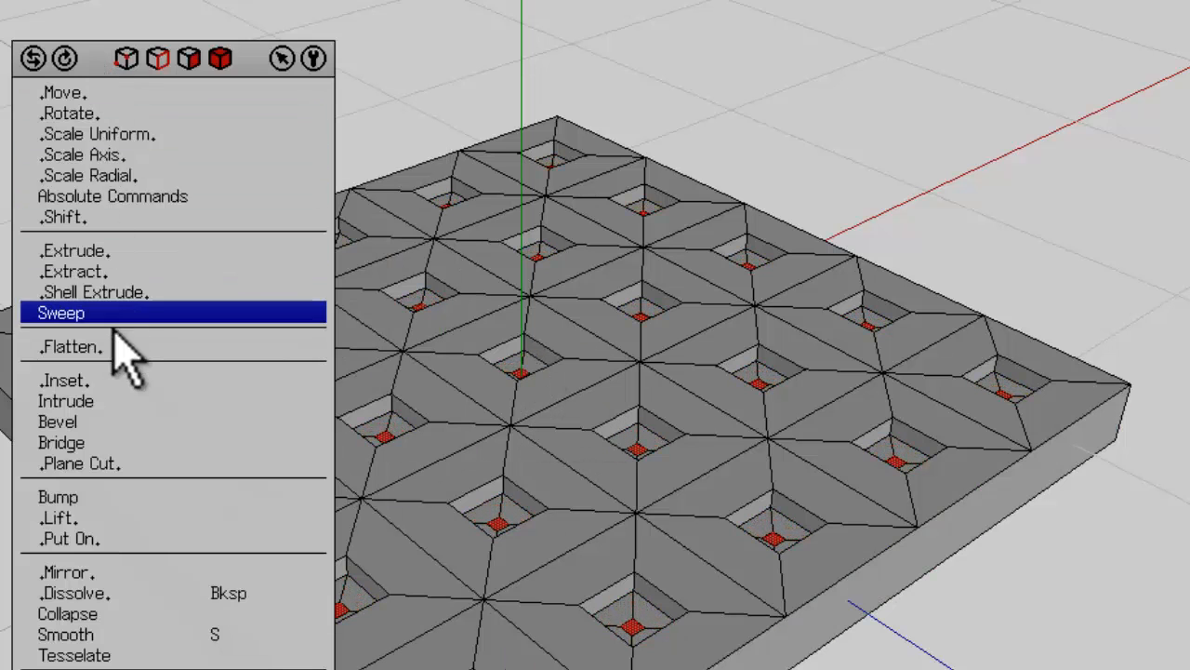
pyautogui.click(116, 249)
pyautogui.click(120, 284)
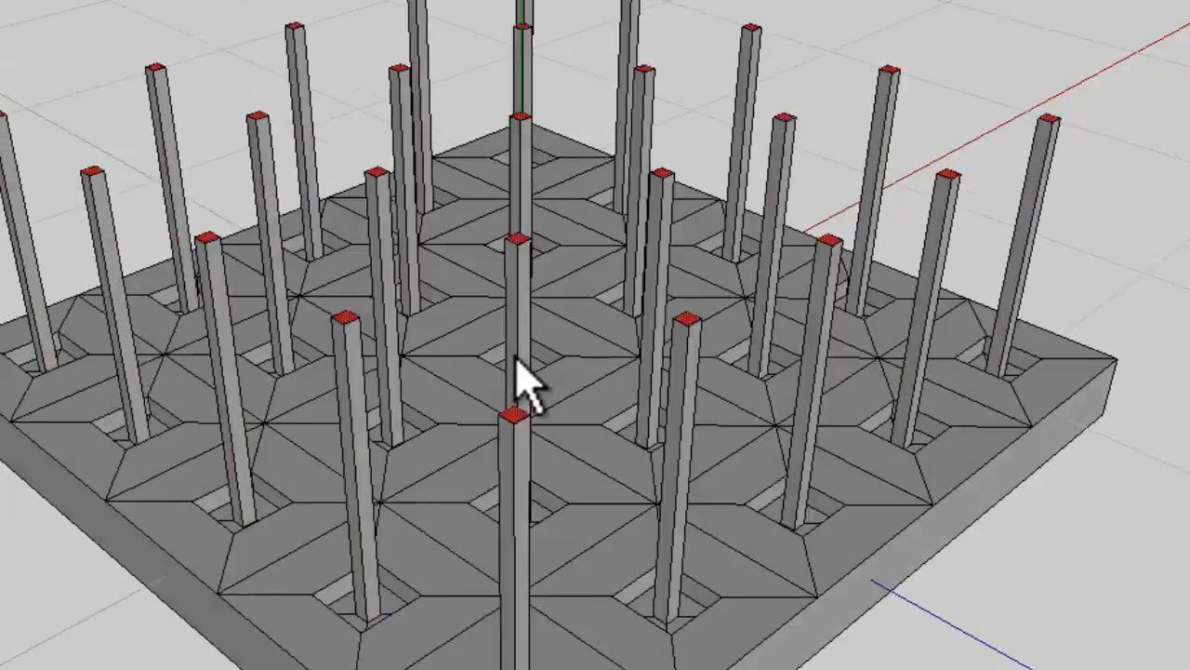
pyautogui.moveTo(516, 356); pyautogui.dragTo(335, 133, button='middle')
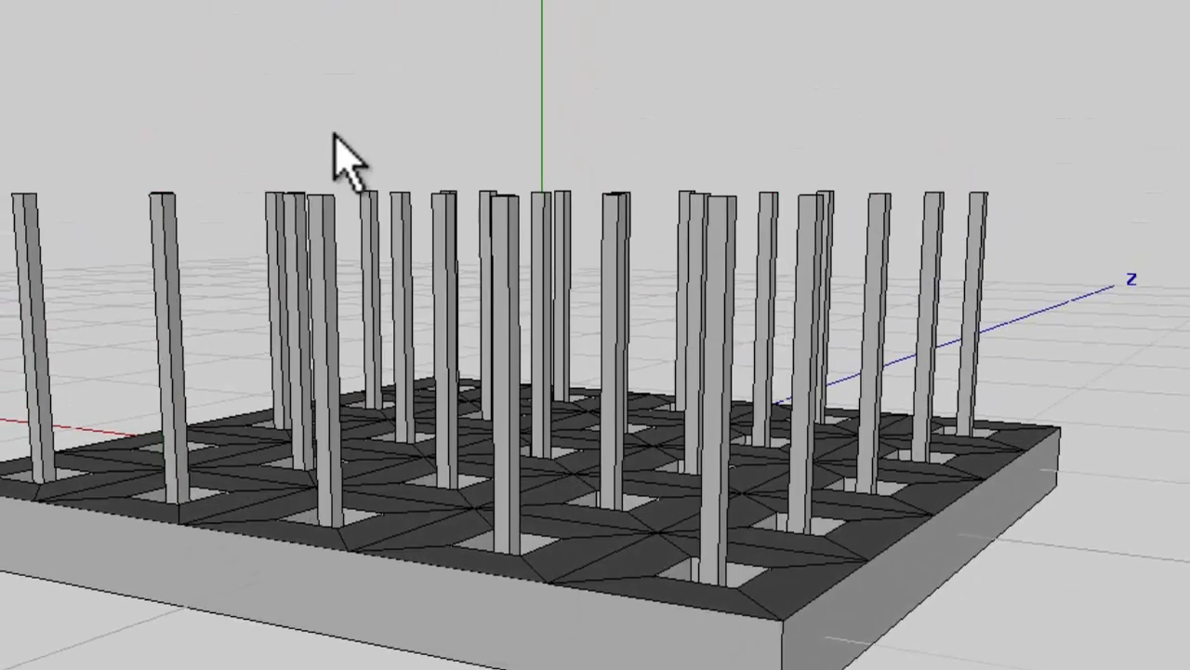
# - Select the vertical edges of every post and connect them to cut an edge loop around each post's middle
pyautogui.click(552, 39)
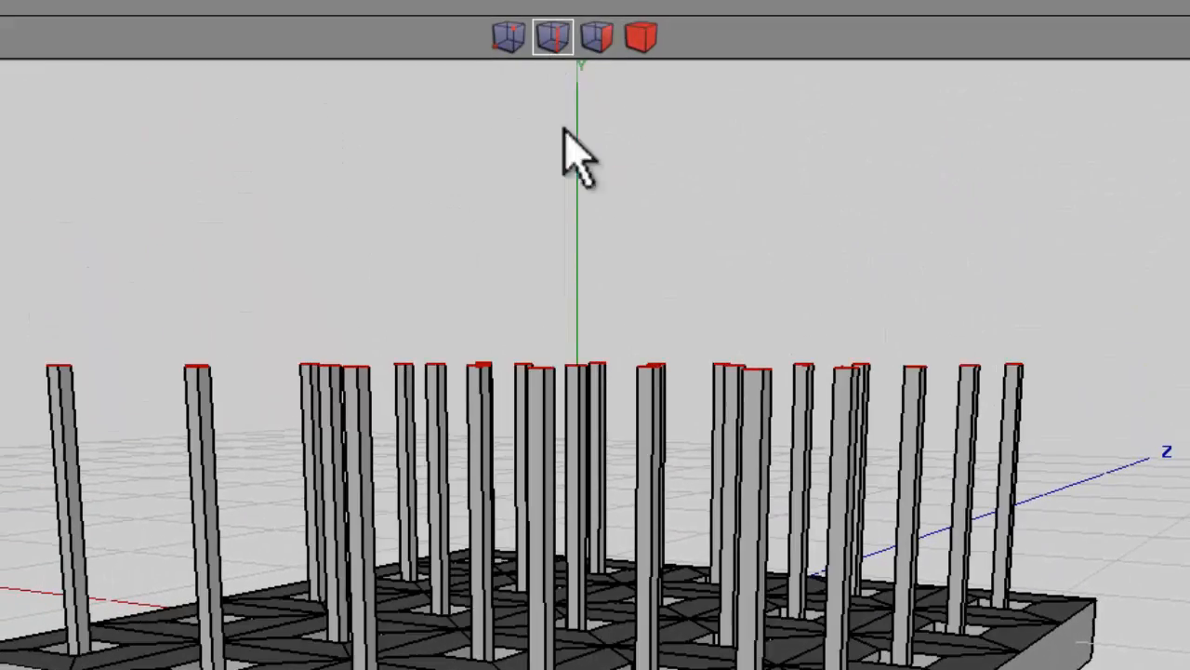
pyautogui.moveTo(637, 247); pyautogui.dragTo(568, 589, button='middle')
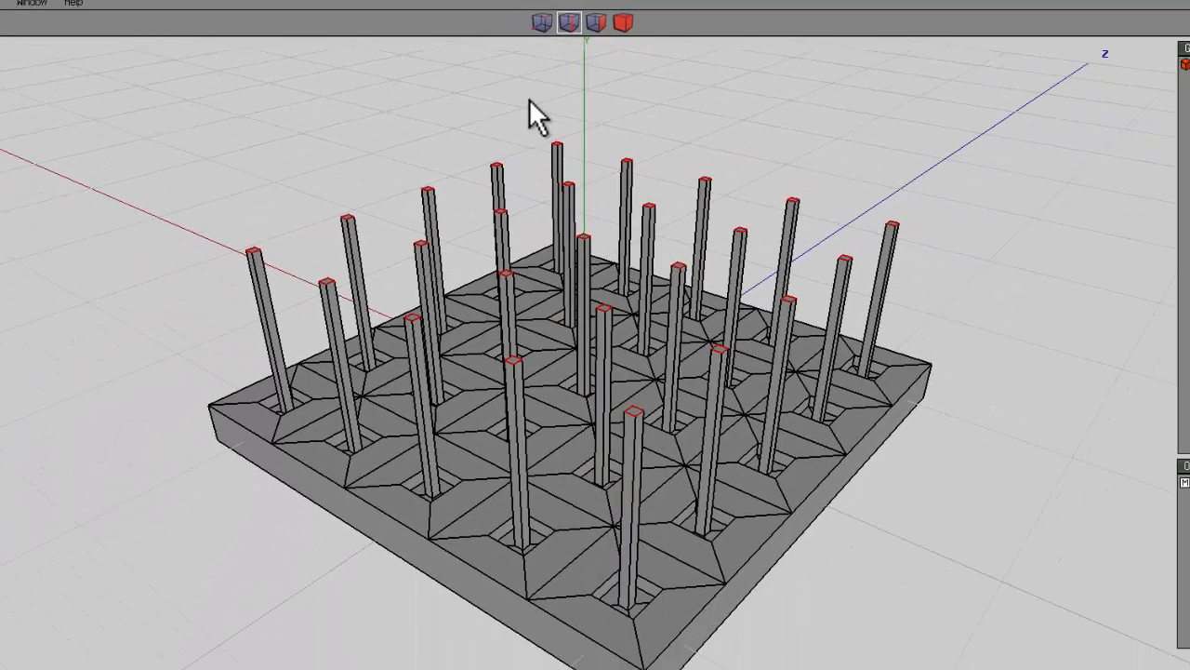
pyautogui.click(529, 97)
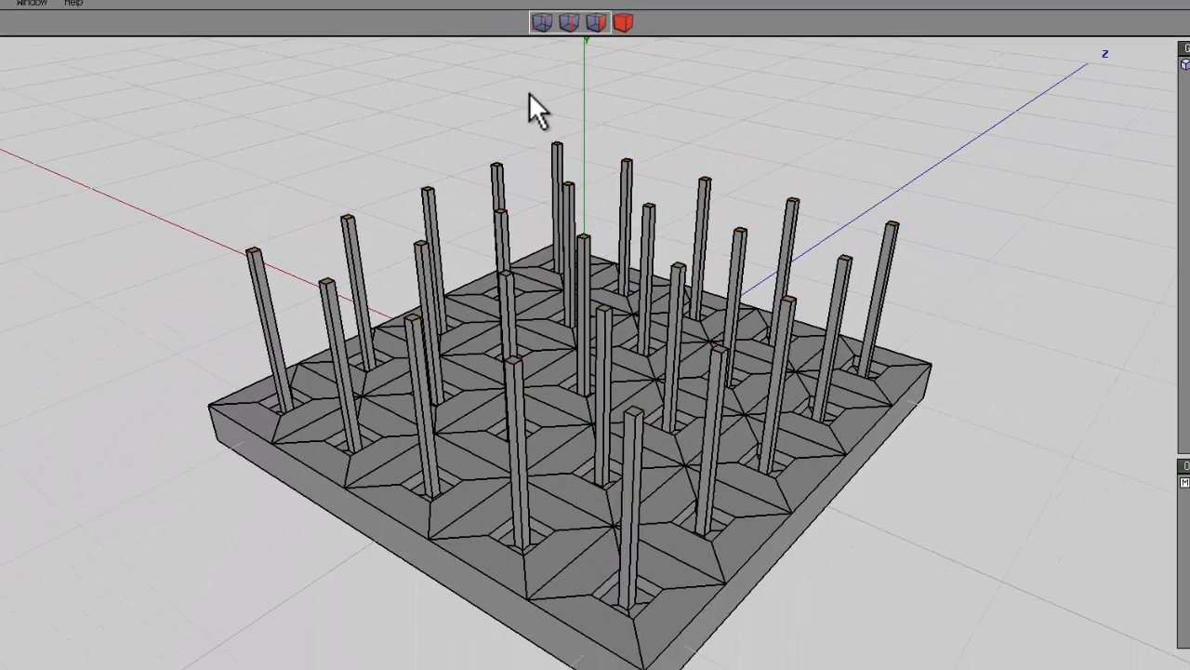
pyautogui.click(570, 22)
pyautogui.click(521, 453)
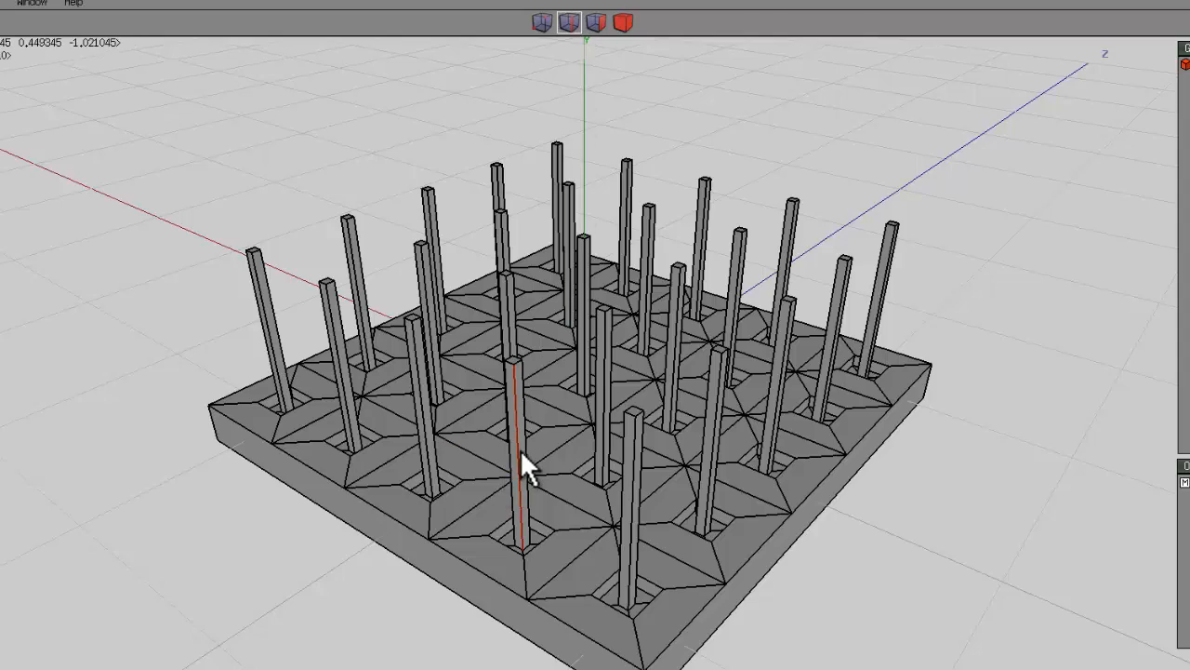
pyautogui.press('i')
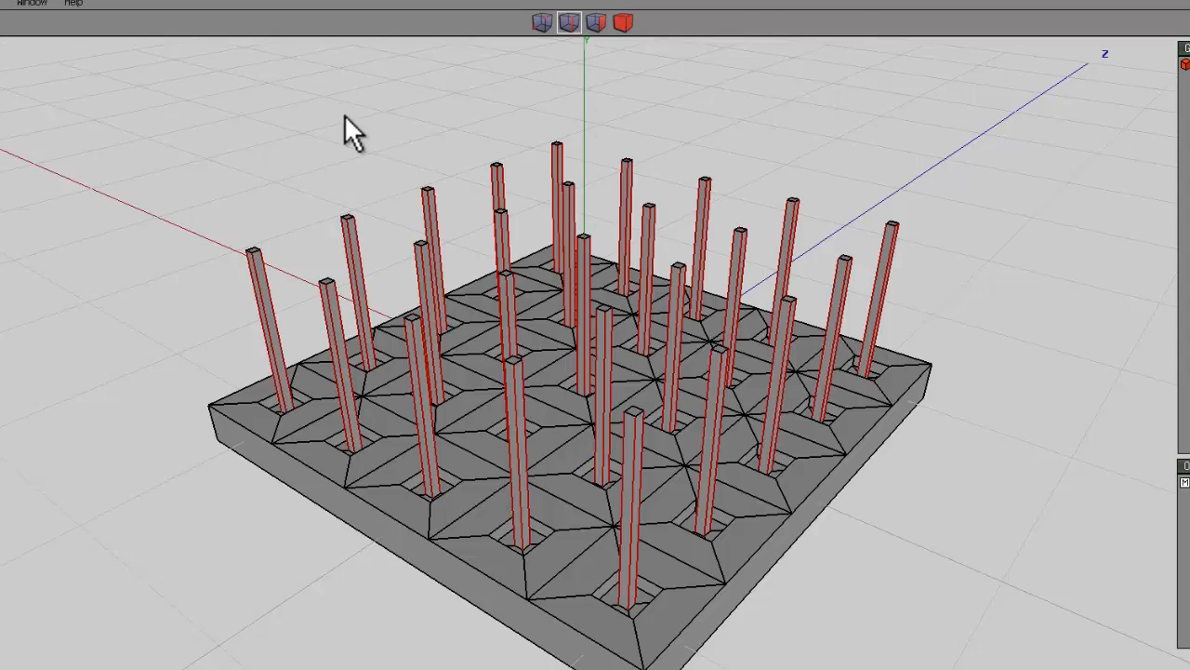
pyautogui.press('c')
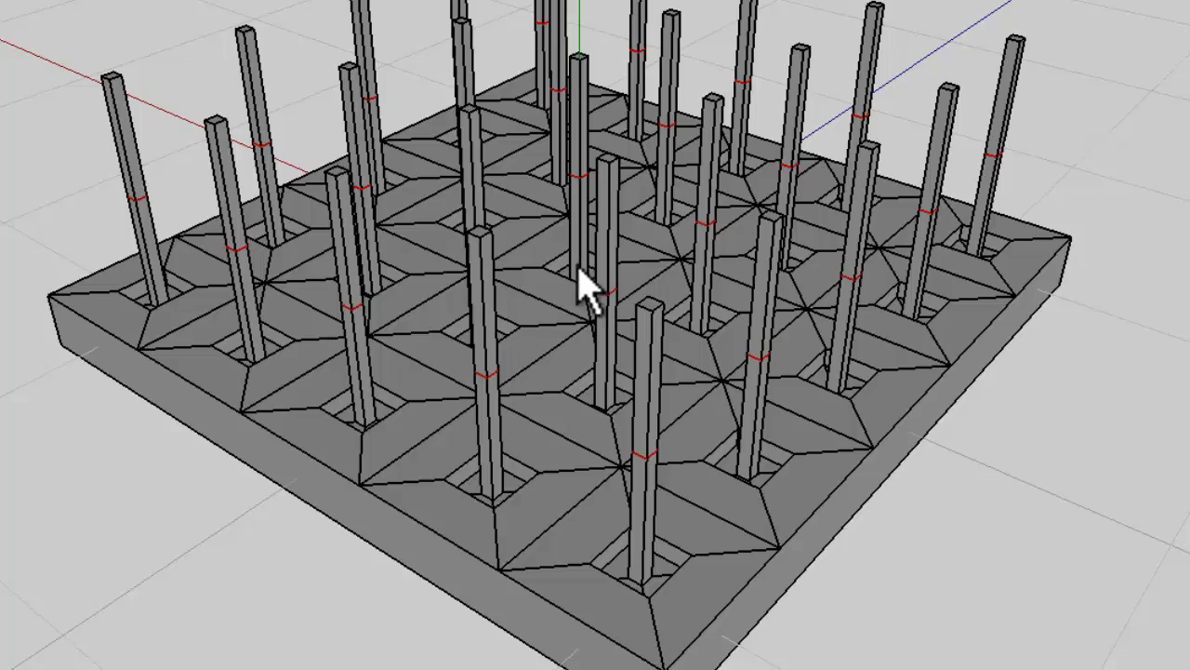
# - Bevel the middle edge loops into wide bands covering most of each post's height
pyautogui.moveTo(586, 288); pyautogui.dragTo(585, 287, button='middle')
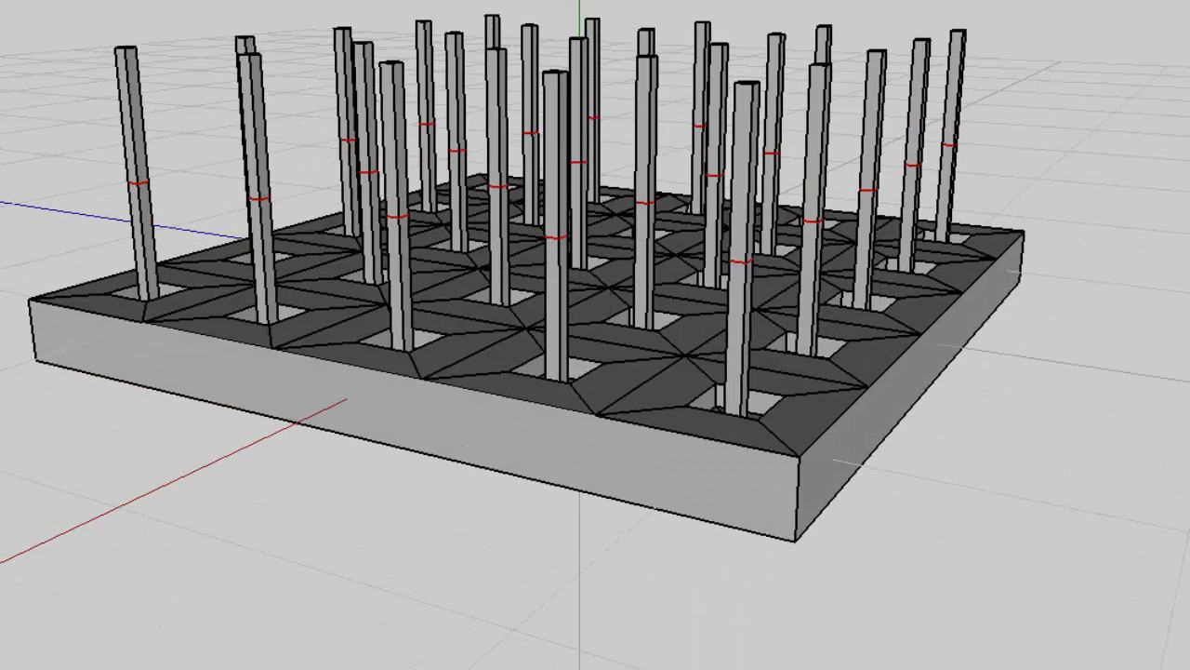
pyautogui.rightClick(805, 199)
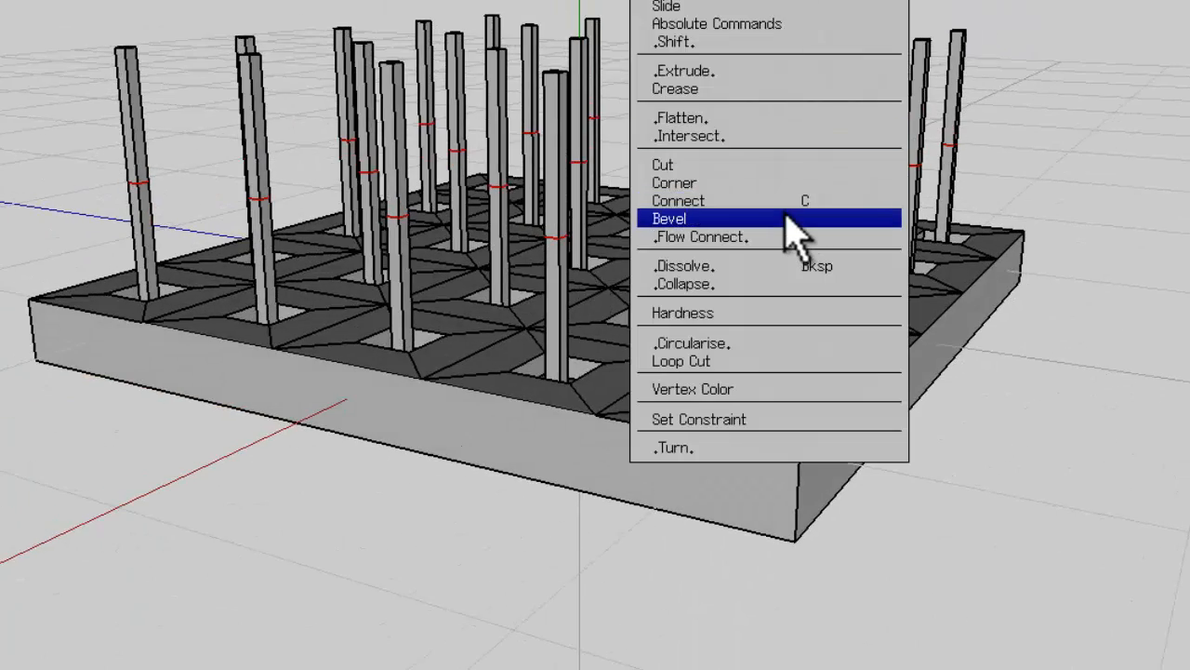
pyautogui.click(790, 219)
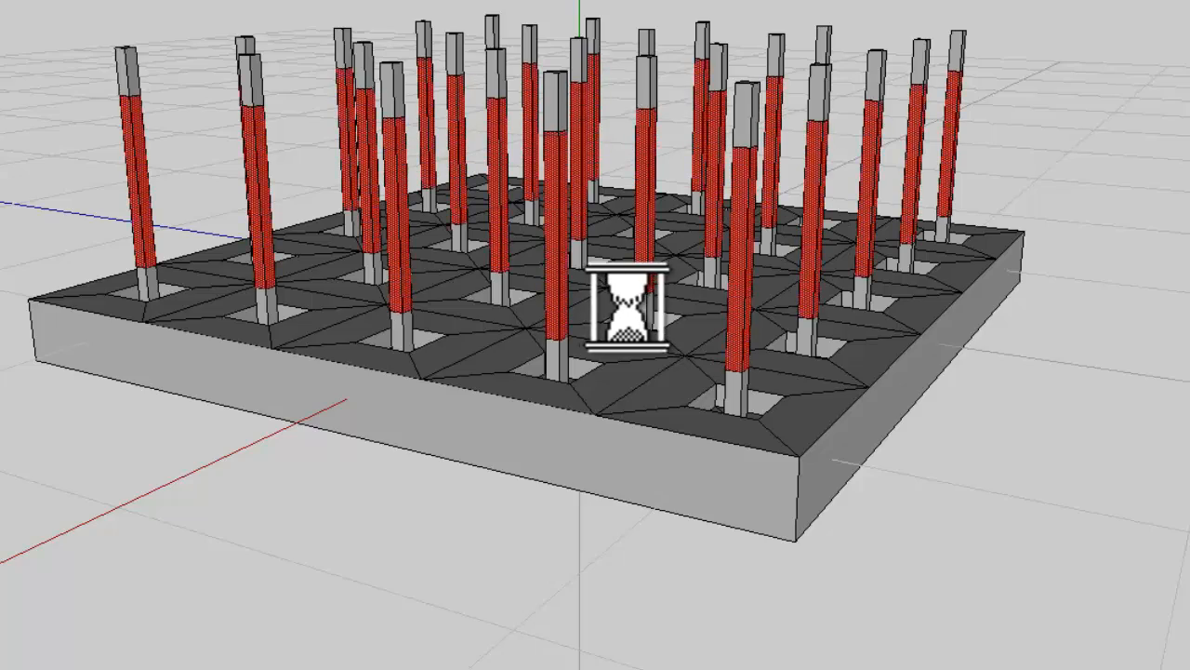
pyautogui.click(620, 307)
# - Scale the selected post bands uniformly so they are thicker than the post ends, leaving tapered tips
pyautogui.rightClick(649, 5)
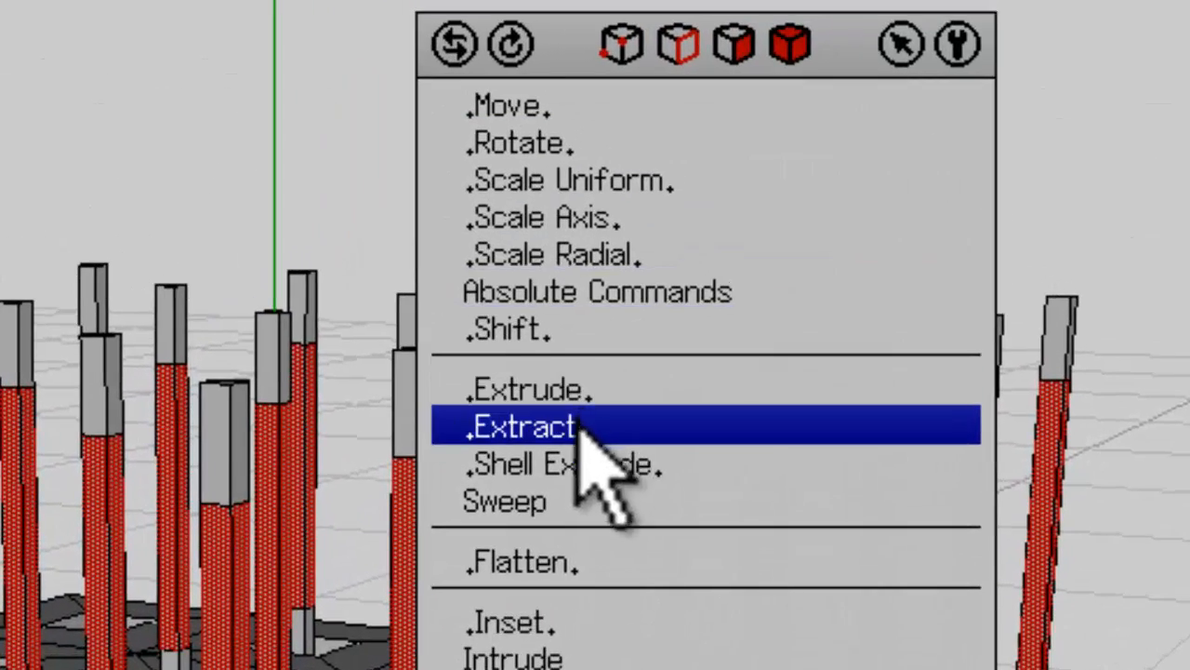
pyautogui.click(611, 180)
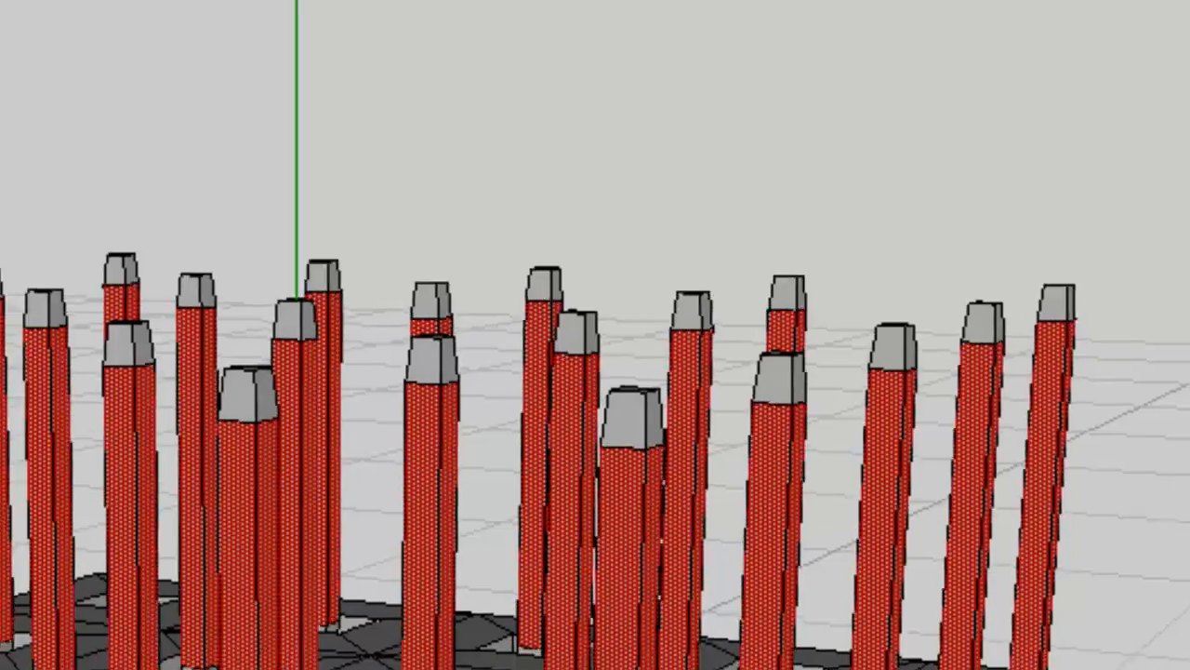
pyautogui.click(466, 556)
# - Scale the selected post bands along the Y axis to shorten them, leaving longer tapered ends above and below
pyautogui.rightClick(751, 13)
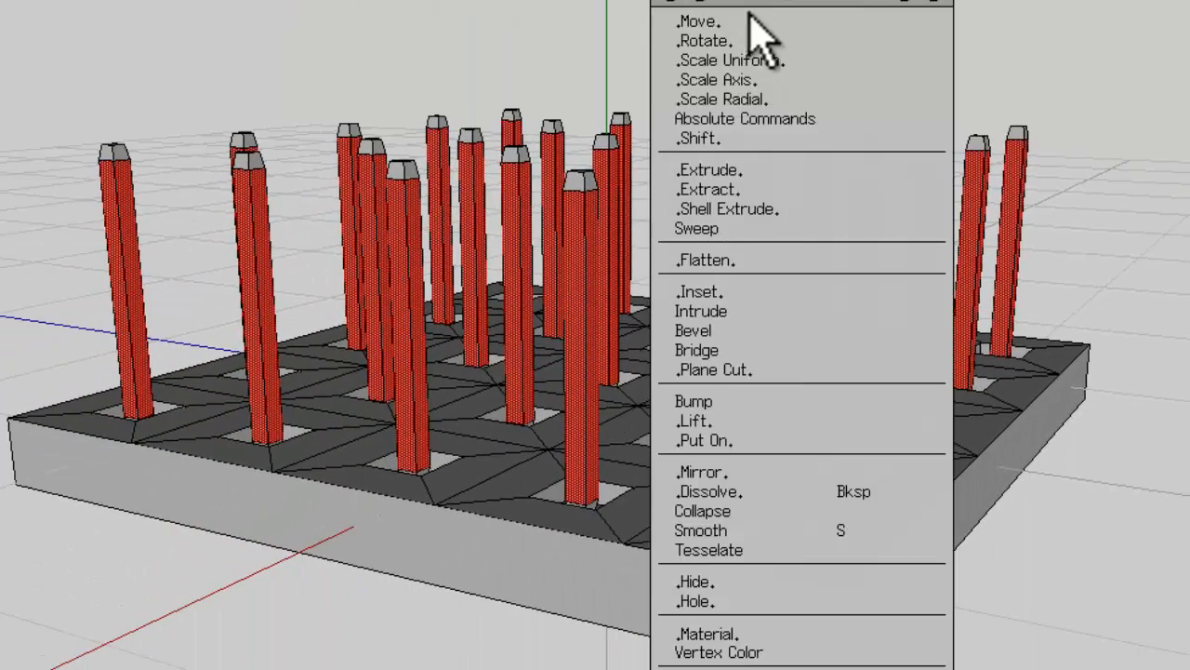
pyautogui.click(750, 80)
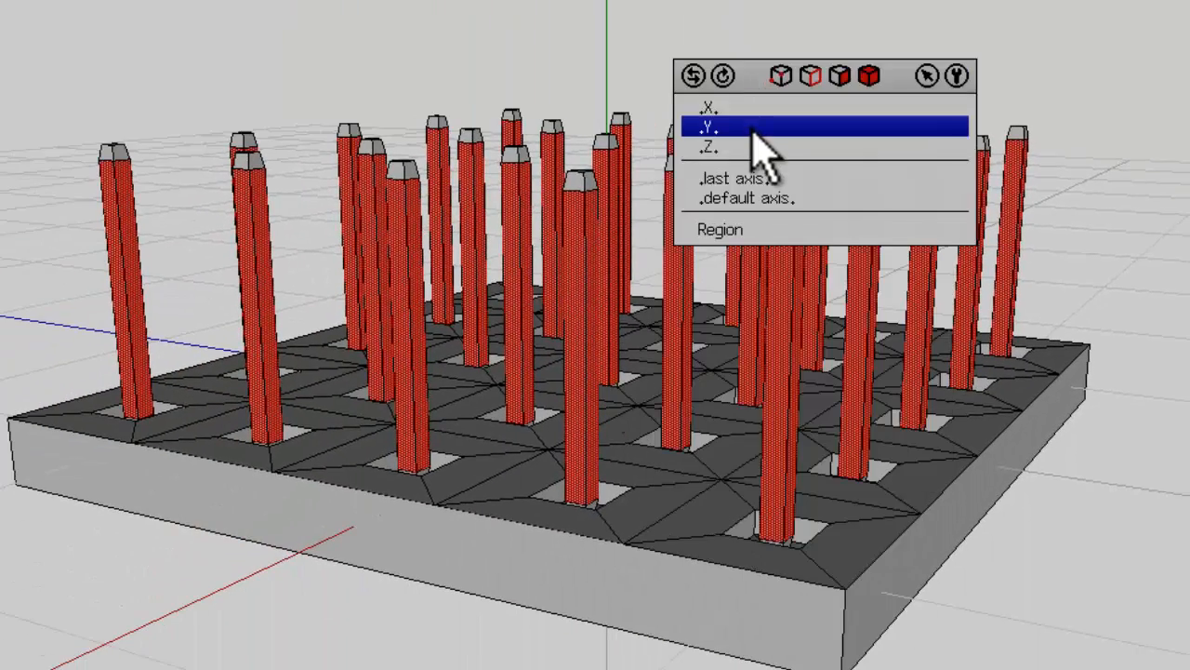
pyautogui.click(752, 132)
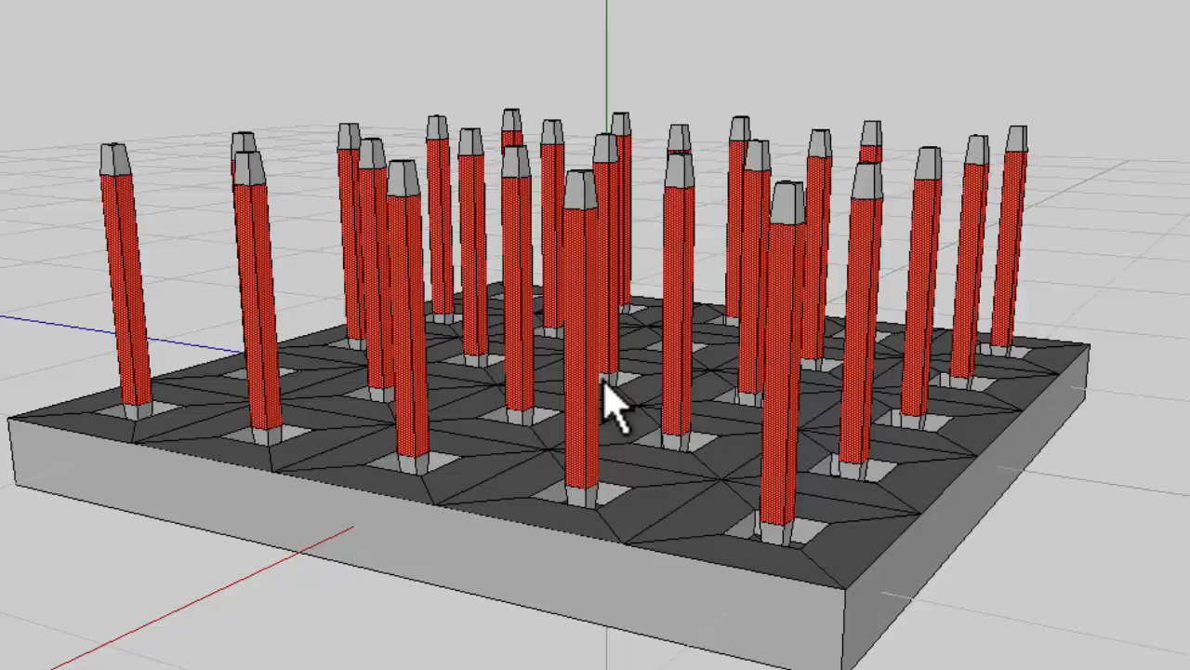
pyautogui.middleClick(753, 130)
pyautogui.scroll(4, 606, 382)
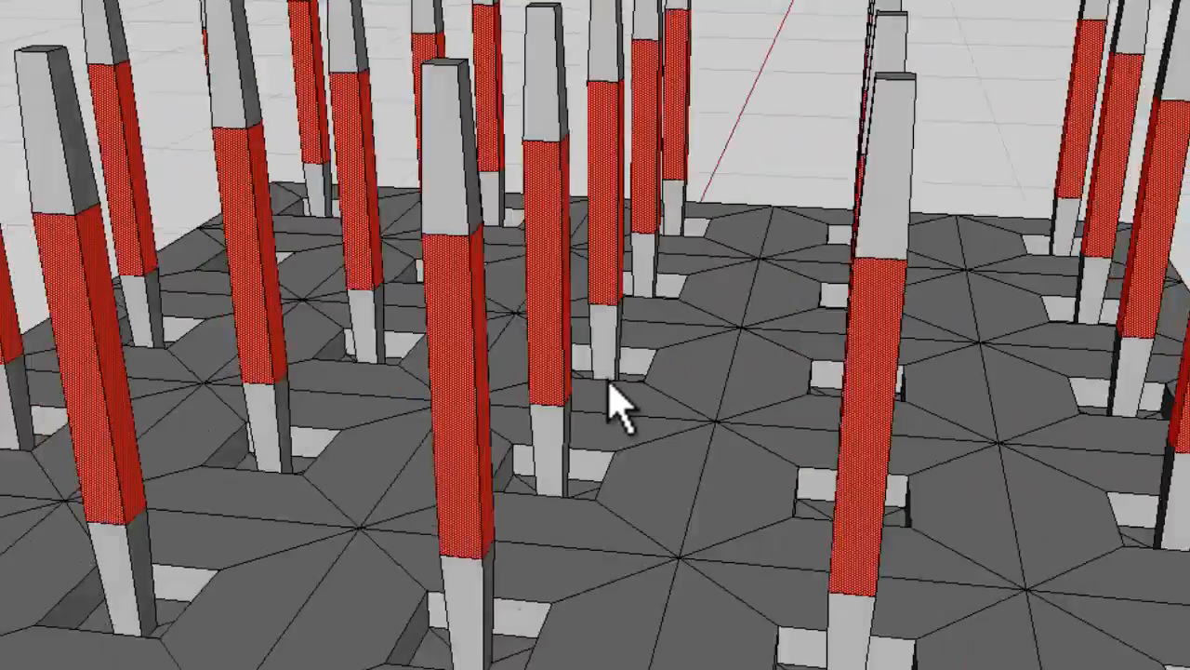
pyautogui.scroll(-5, 606, 381)
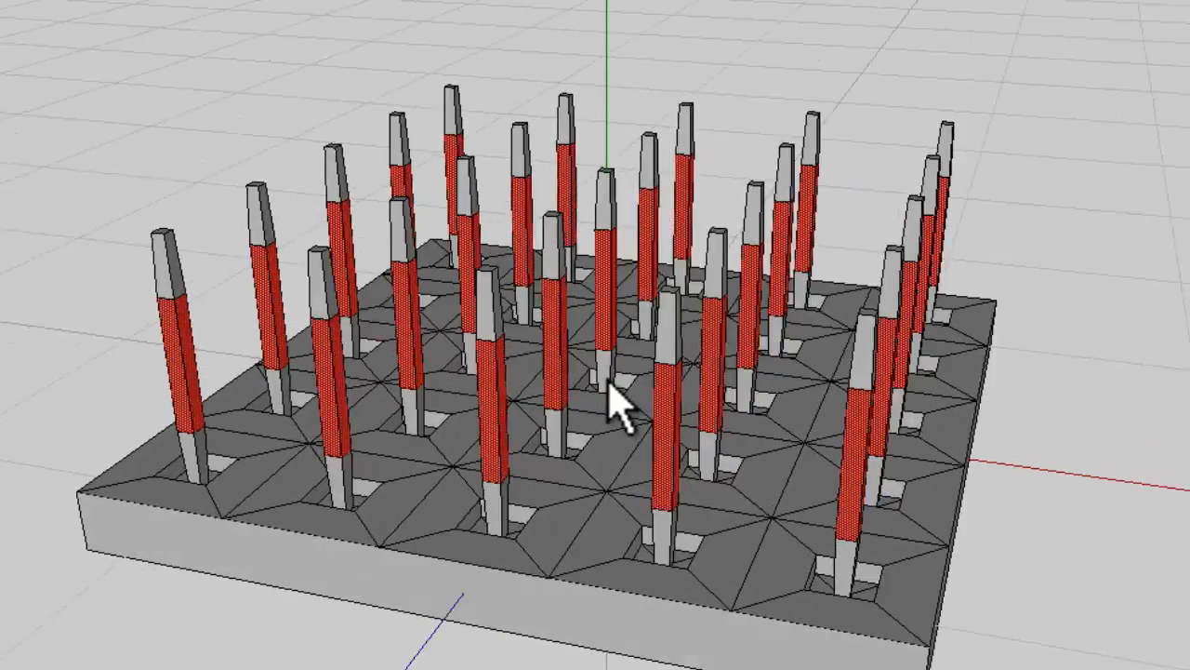
pyautogui.click(607, 381)
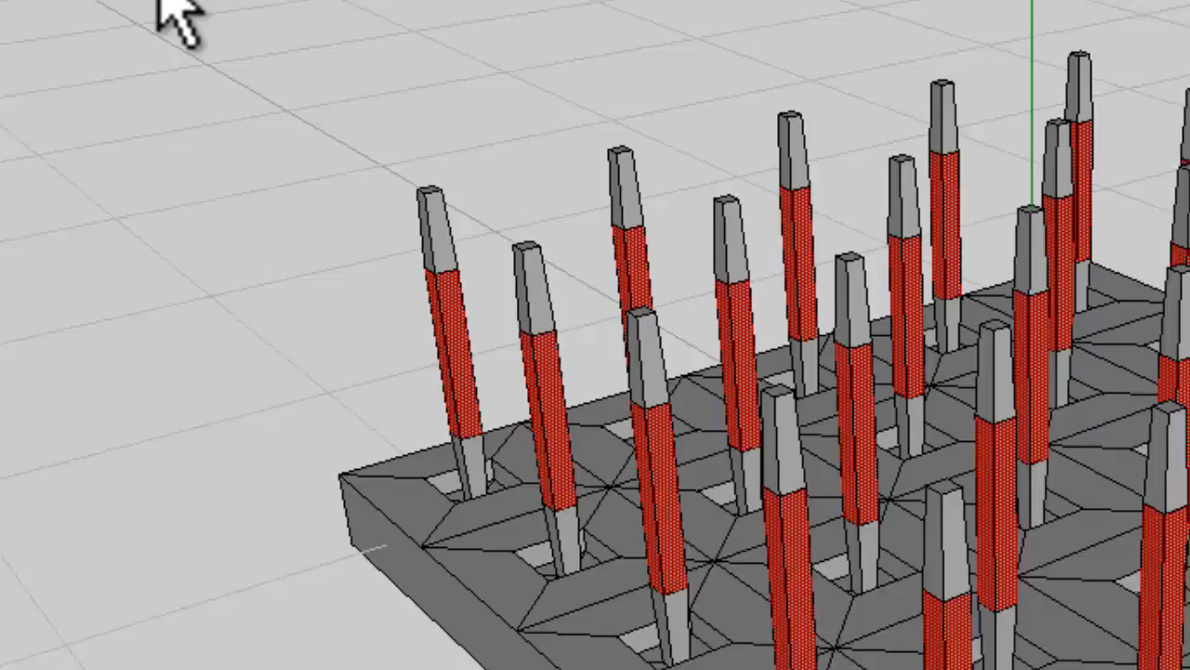
# - Extract the selected band faces along the Y axis, placing the separated blocks 1 unit above the posts
pyautogui.rightClick(1, 22)
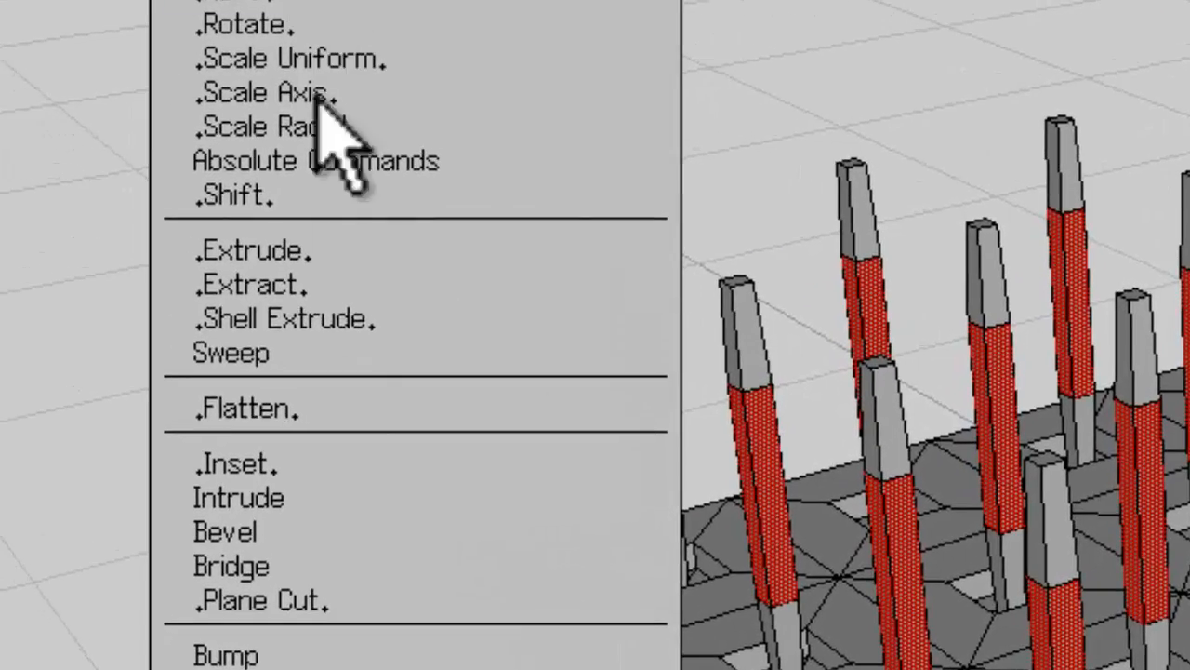
pyautogui.click(340, 288)
pyautogui.click(428, 439)
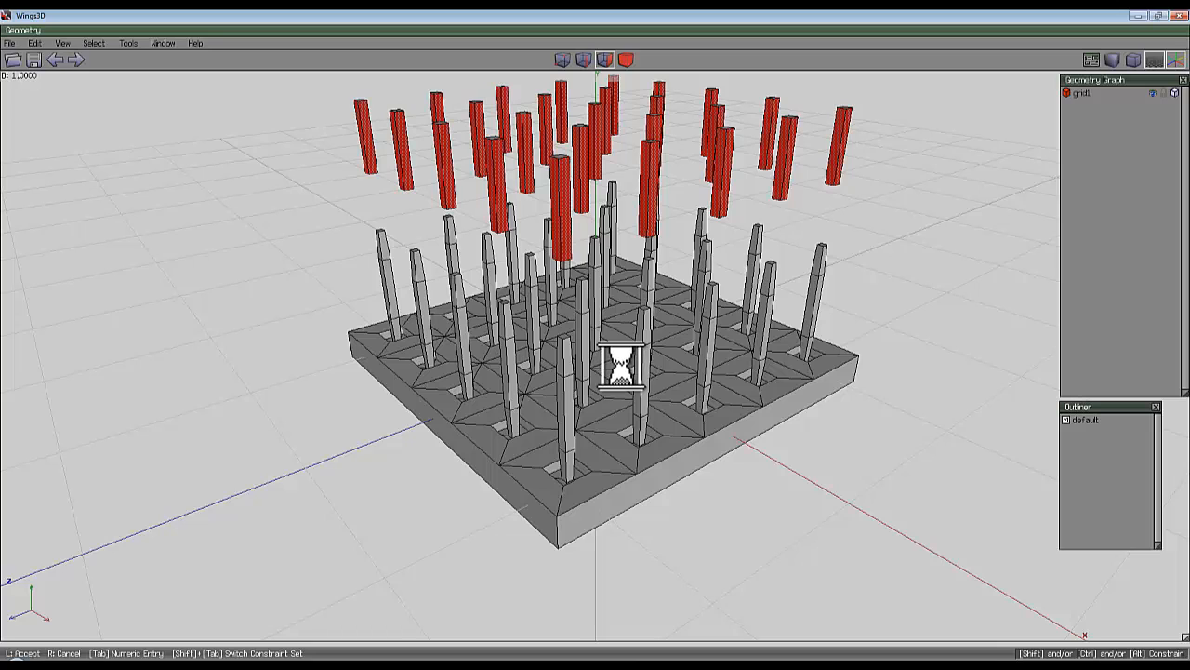
pyautogui.click(623, 366)
pyautogui.scroll(-5, 332, 297)
pyautogui.middleClick(332, 298)
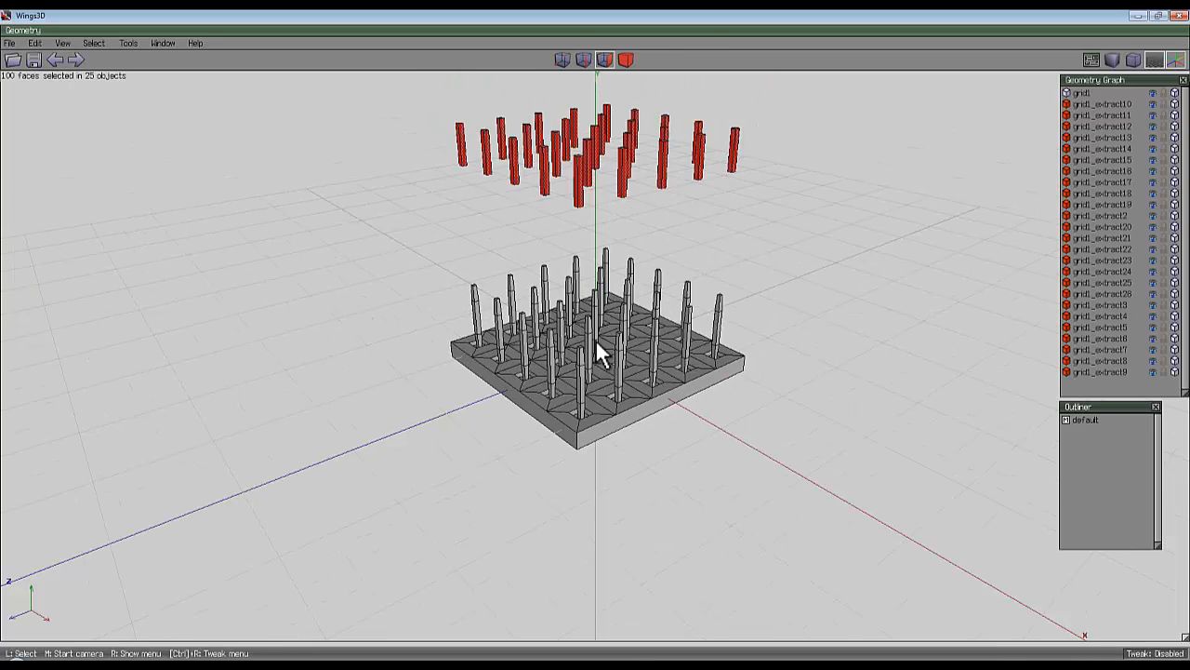
pyautogui.click(657, 223)
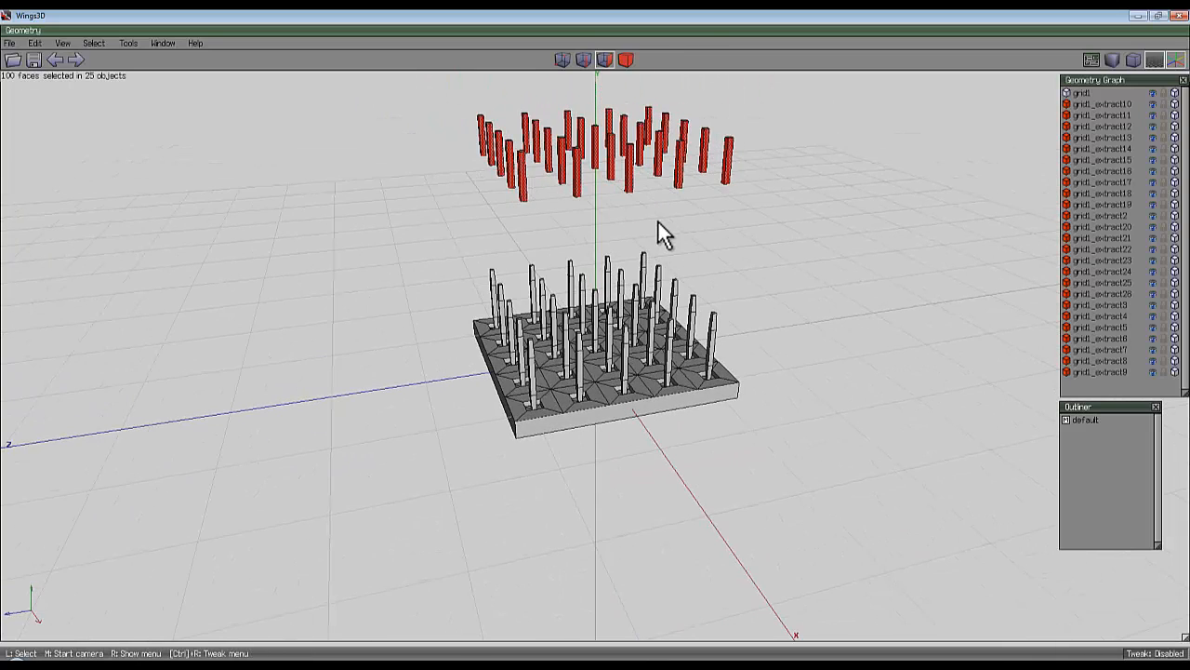
# - Combine all the extracted blocks into a single object and lock it against selection
pyautogui.click(629, 58)
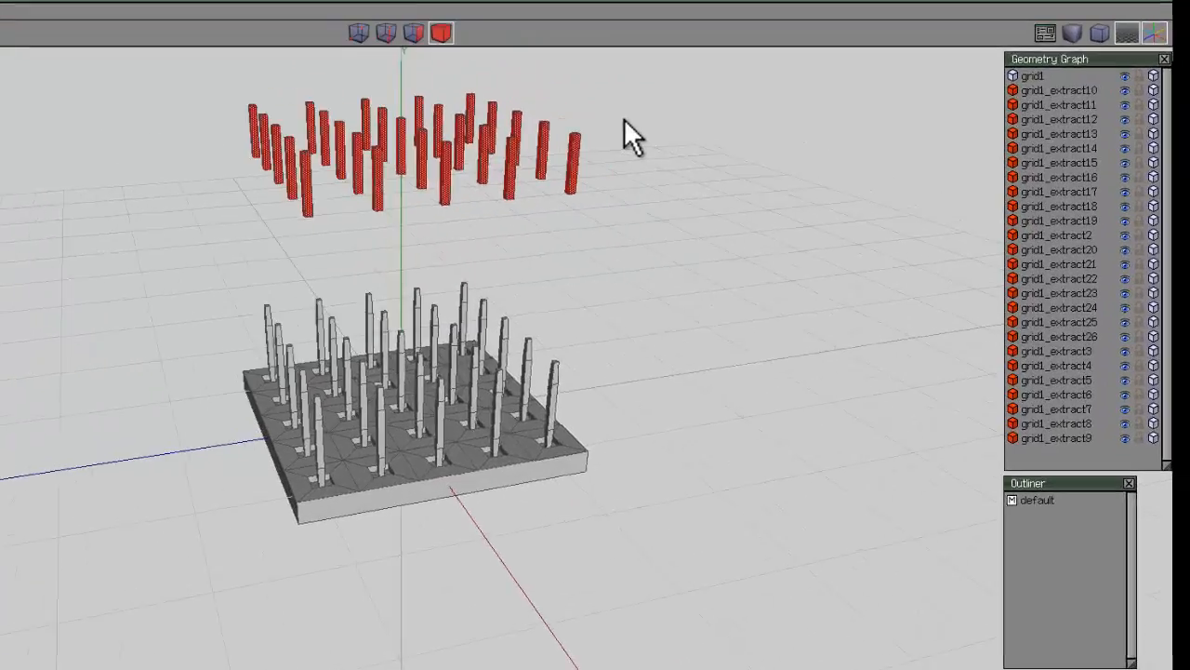
pyautogui.rightClick(749, 135)
pyautogui.click(791, 300)
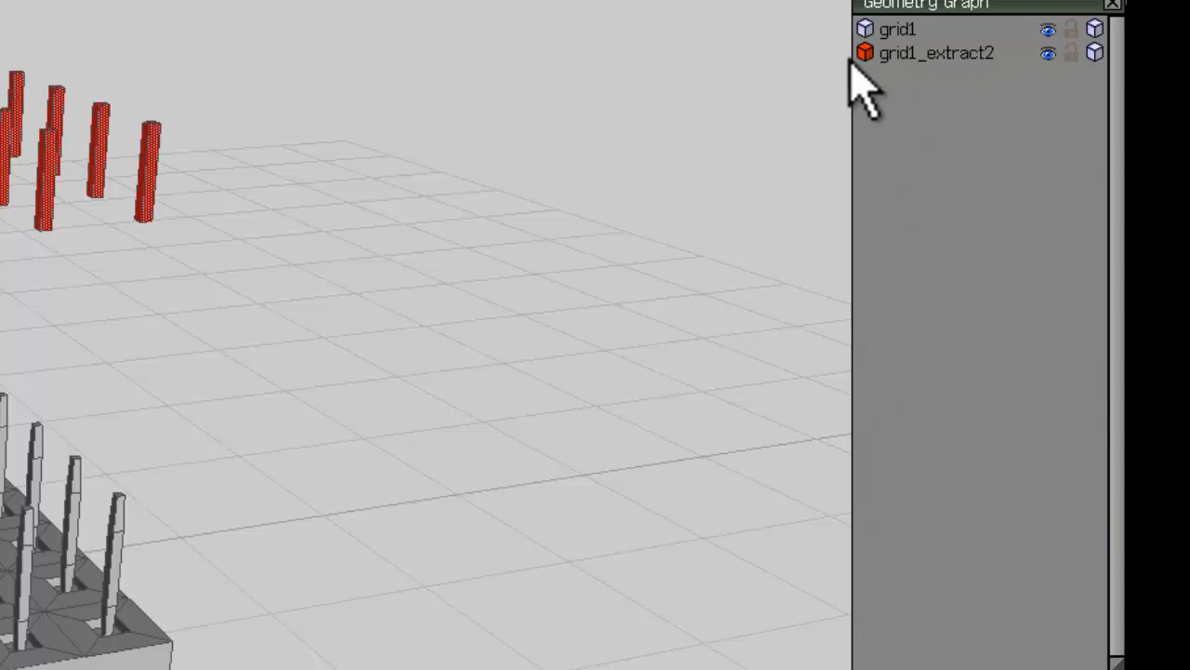
pyautogui.click(1070, 53)
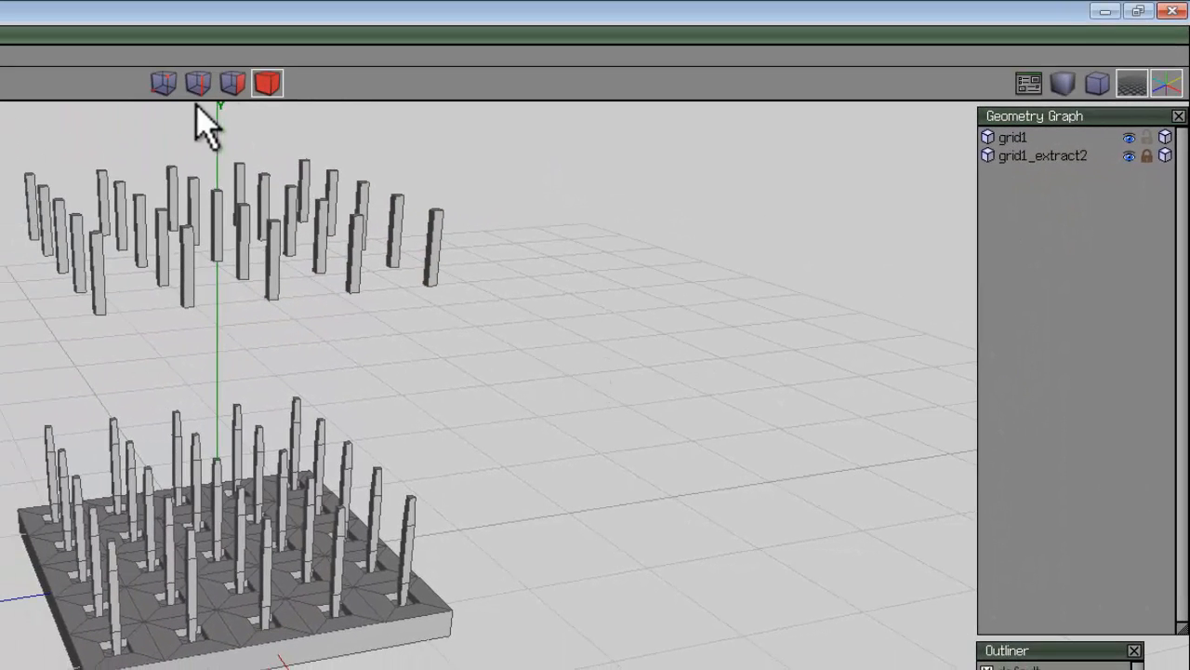
# - Select one post band face on the slab object and extend the selection to all similar faces
pyautogui.click(232, 83)
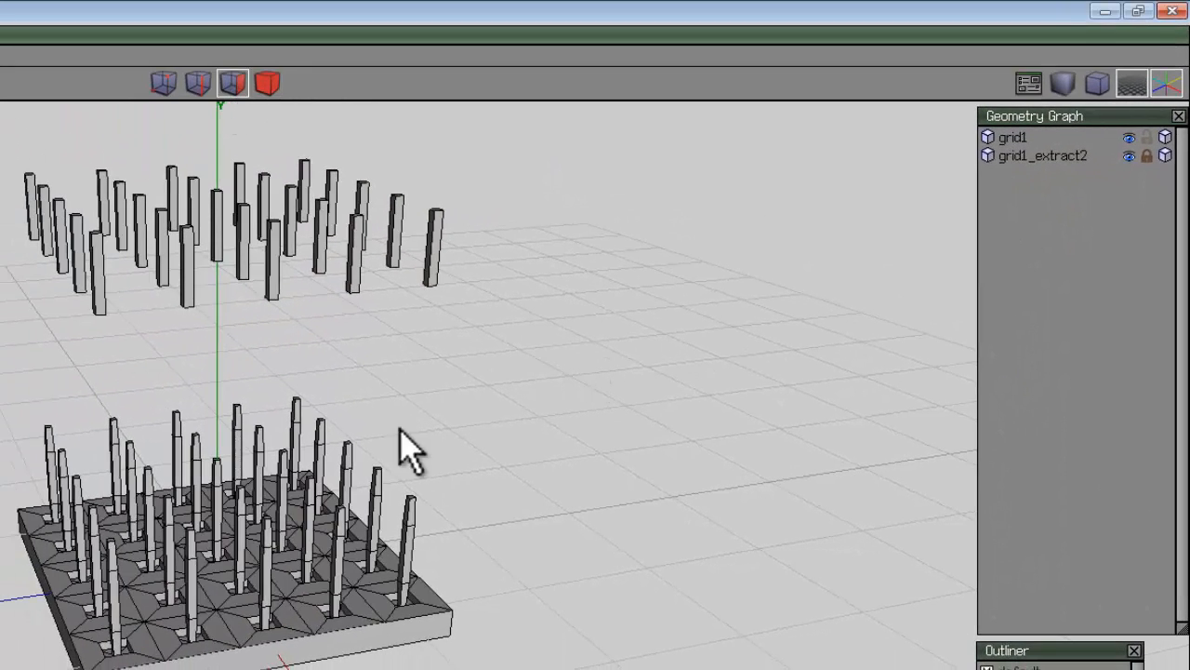
pyautogui.keyDown('alt'); pyautogui.moveTo(528, 549); pyautogui.dragTo(220, 543); pyautogui.keyUp('alt')
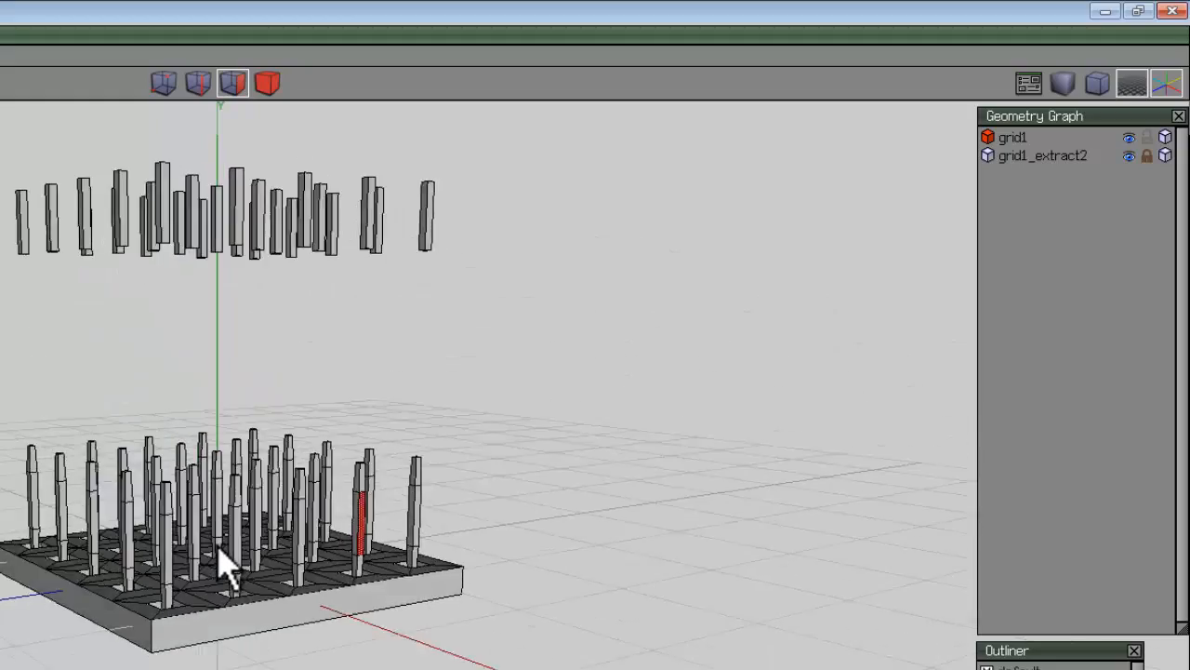
pyautogui.keyDown('alt'); pyautogui.moveTo(220, 543); pyautogui.dragTo(221, 543, button='right'); pyautogui.keyUp('alt')
pyautogui.keyDown('alt'); pyautogui.moveTo(221, 543); pyautogui.dragTo(519, 539); pyautogui.keyUp('alt')
pyautogui.scroll(-5, 493, 546)
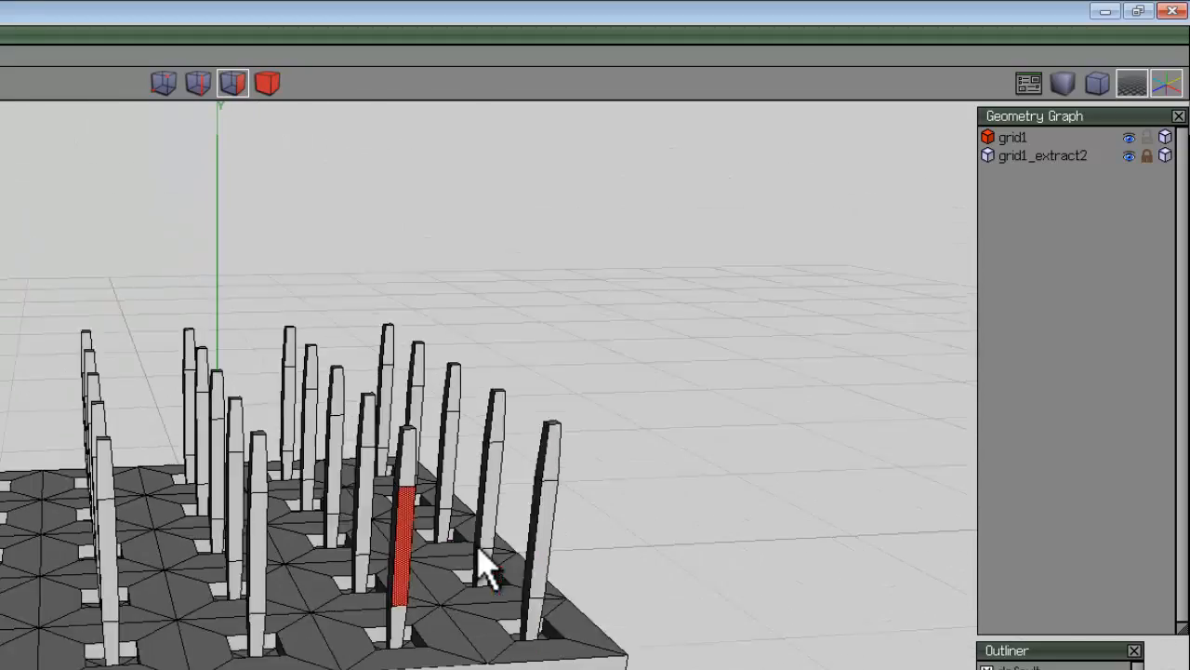
pyautogui.press('i')
pyautogui.scroll(-4, 504, 470)
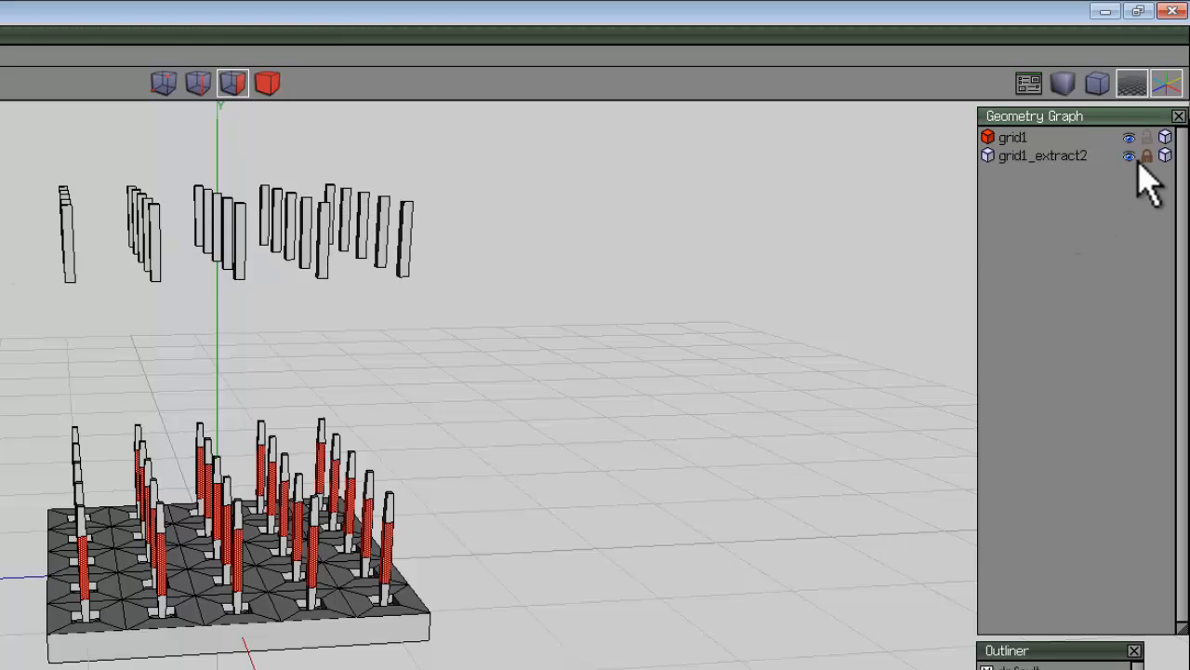
# - Unlock the extracted blocks, extend the similar-face selection to them, clear the selection and lock them again
pyautogui.press('i')
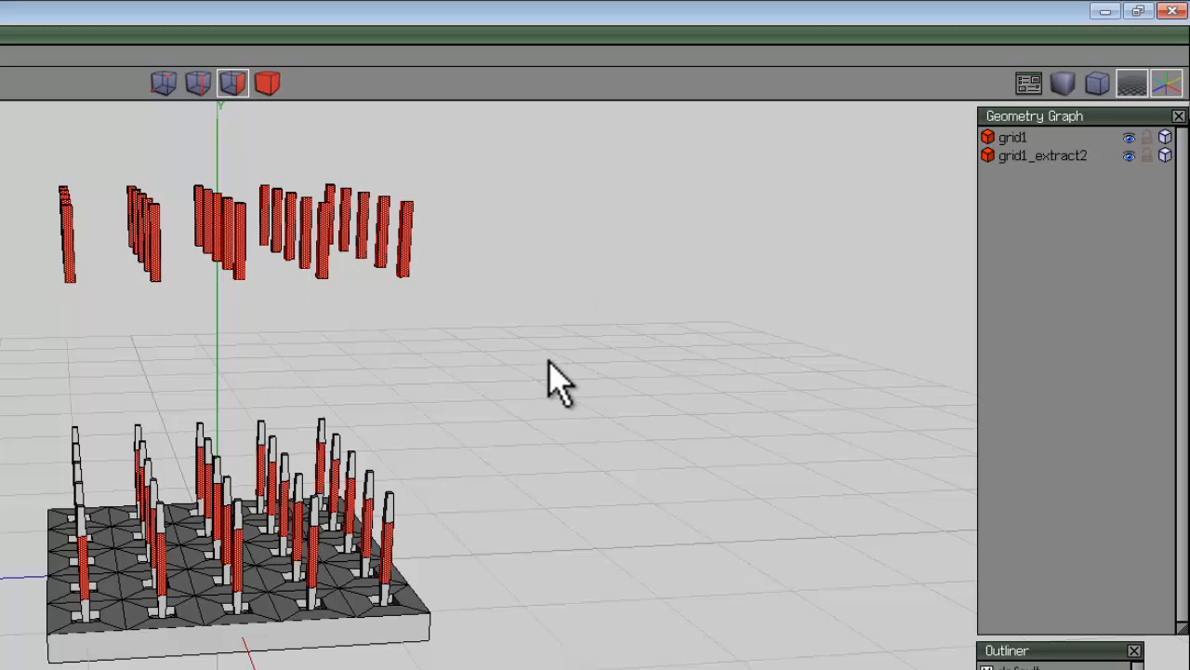
pyautogui.press('space')
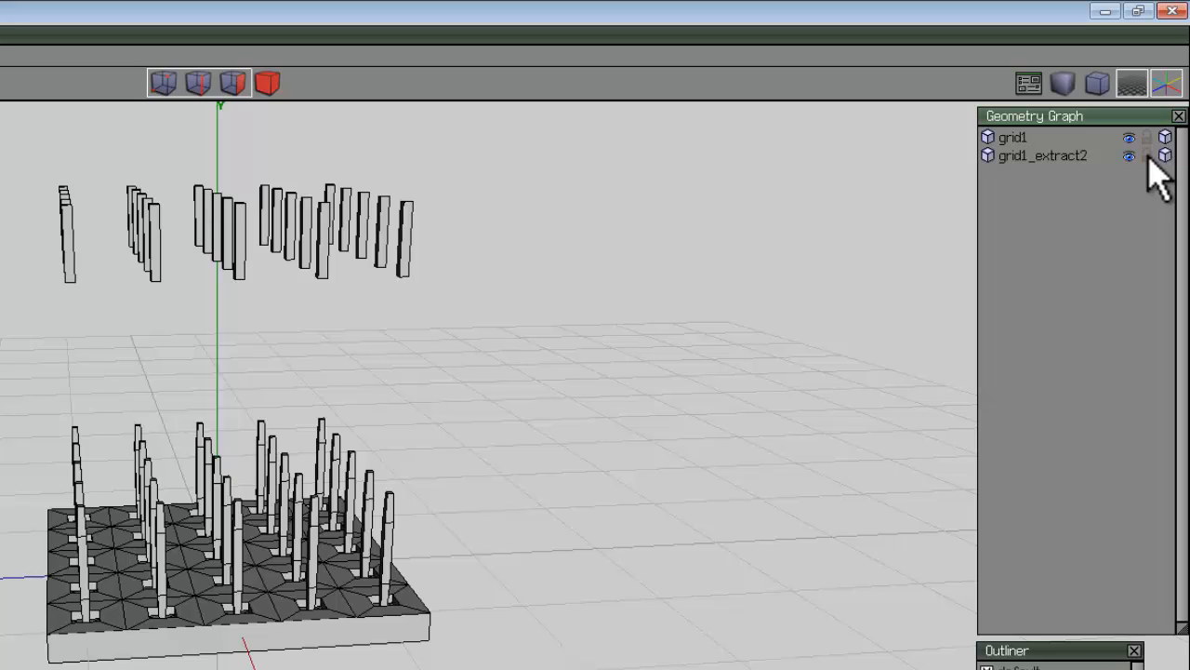
pyautogui.moveTo(736, 357)
pyautogui.mouseDown(button='middle')
pyautogui.moveTo(216, 546)
pyautogui.moveTo(738, 353)
pyautogui.mouseUp(button='middle')
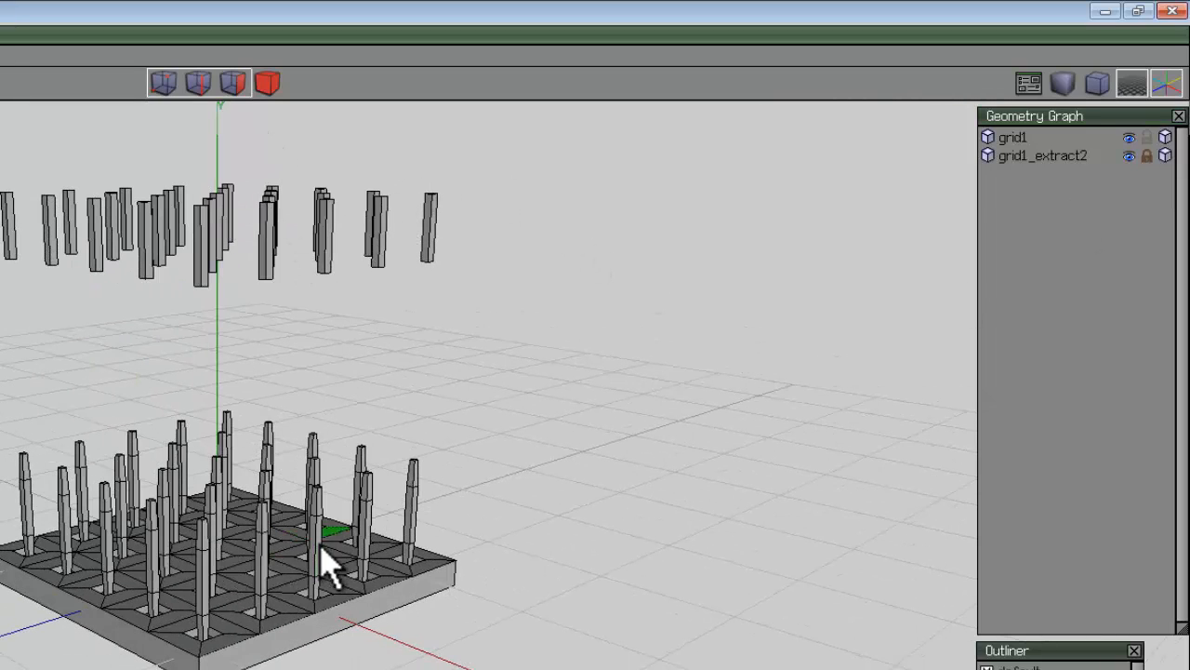
# - Select all similar band faces on the slab's posts and inset them slightly, leaving a thin border around each face
pyautogui.click(233, 83)
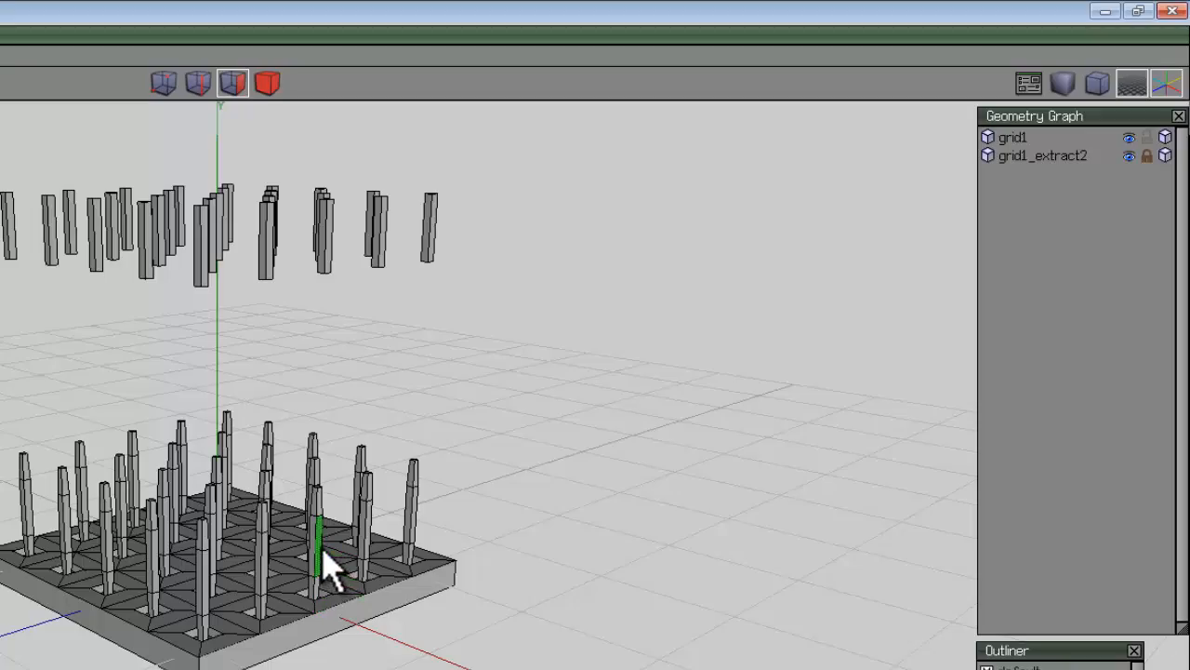
pyautogui.press('i')
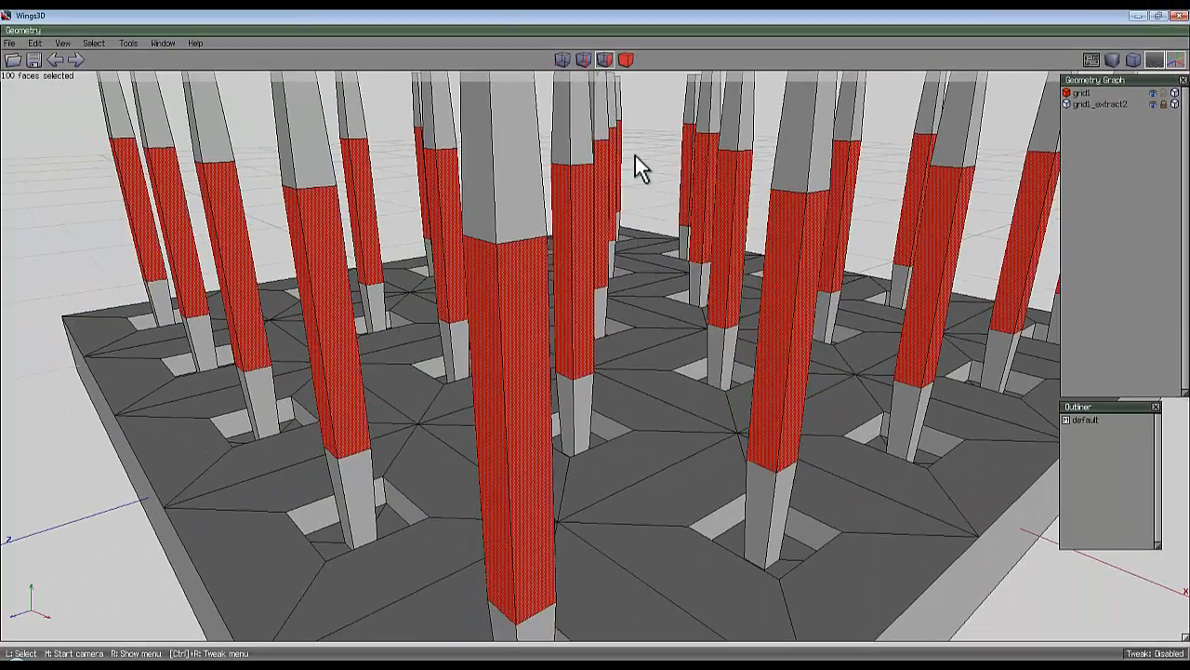
pyautogui.rightClick(635, 156)
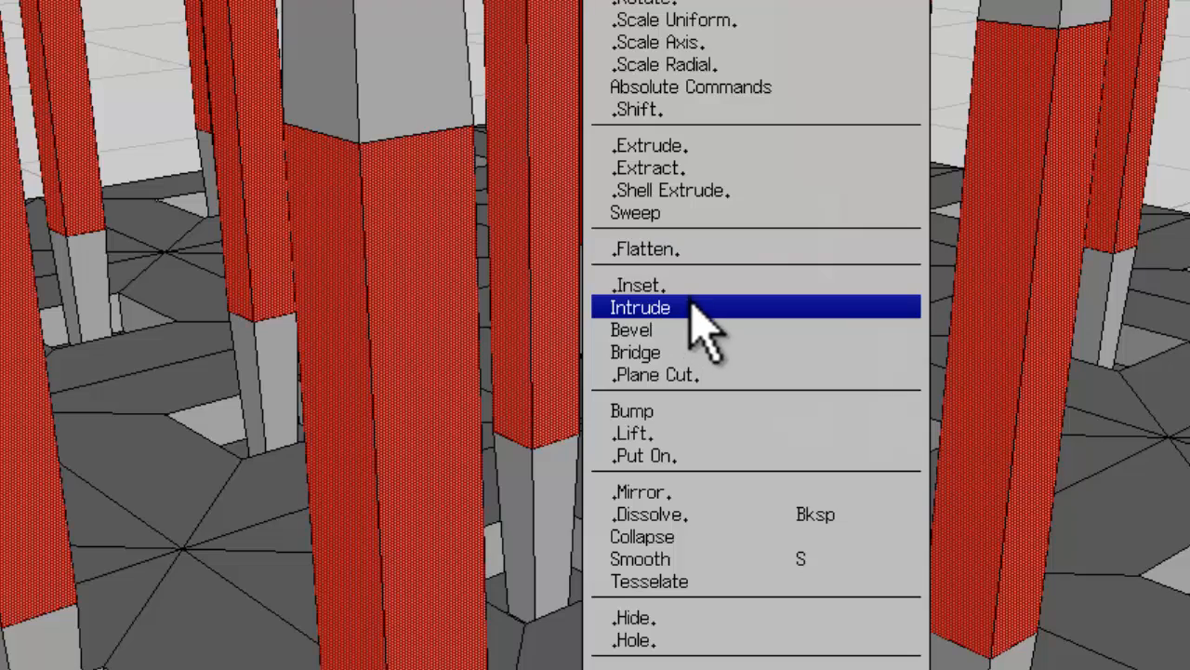
pyautogui.click(688, 288)
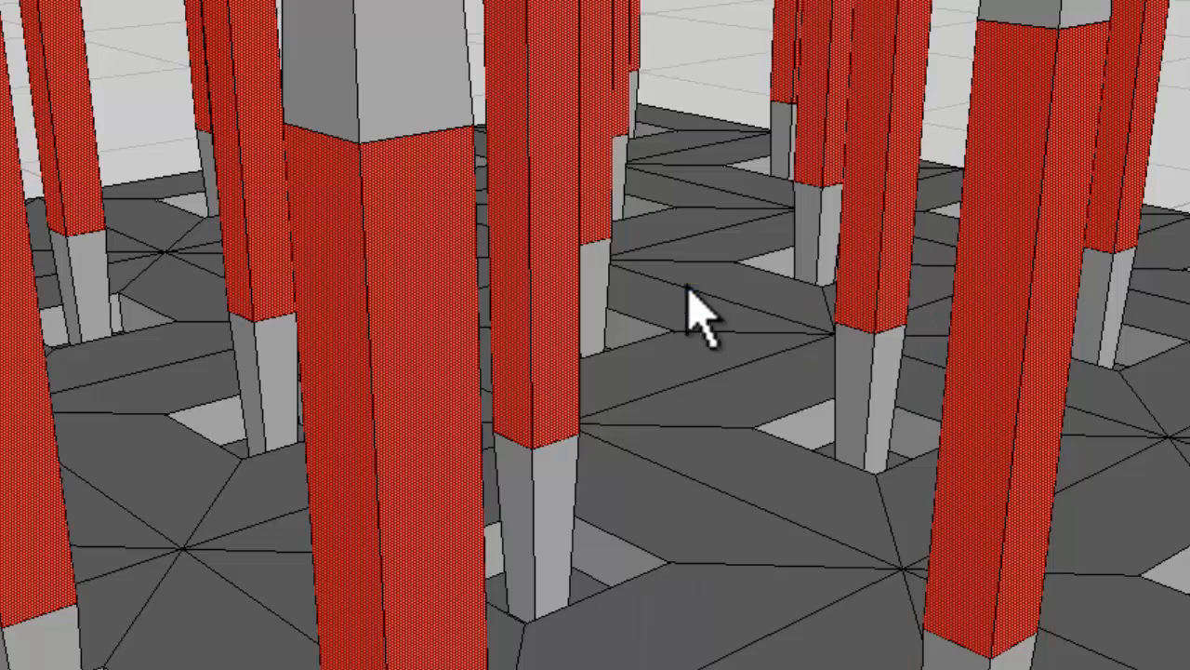
pyautogui.click(584, 363)
# - Extrude the inset band faces inward along their normals to form shallow recesses in the posts
pyautogui.rightClick(744, 40)
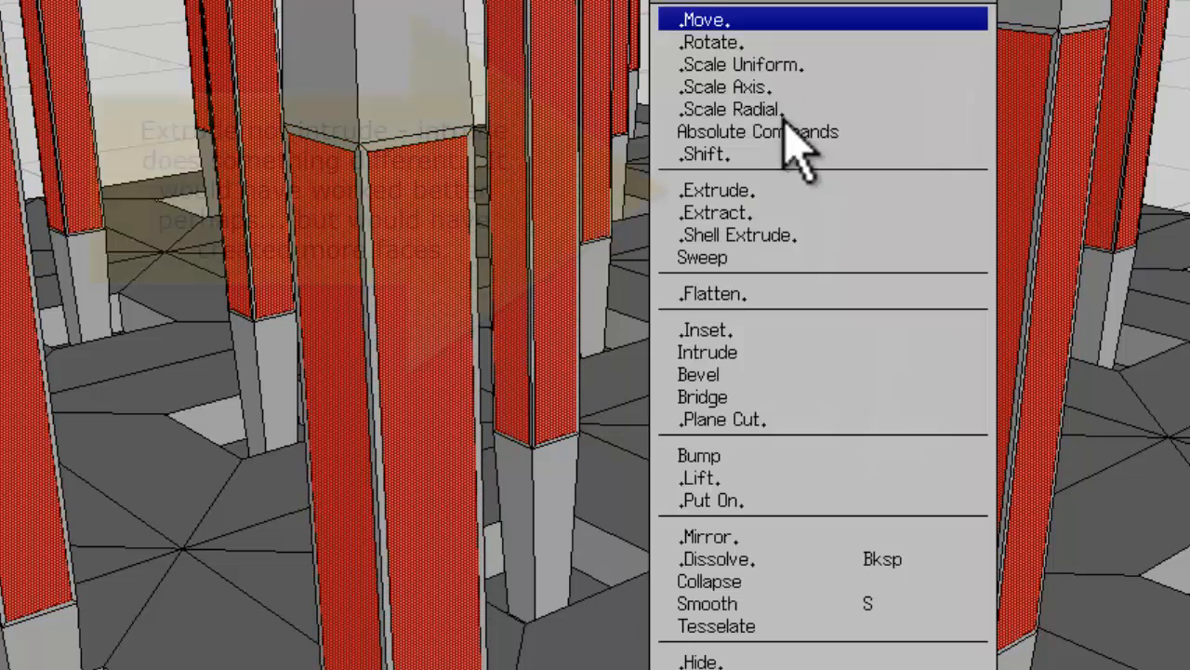
pyautogui.click(782, 184)
pyautogui.click(773, 212)
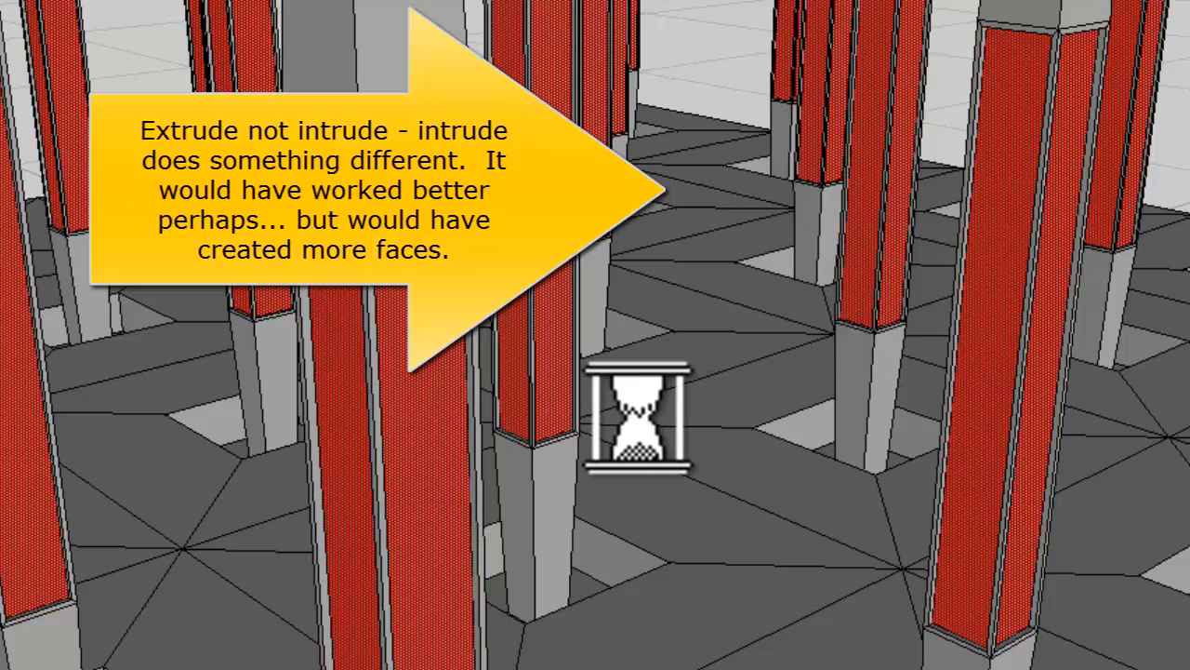
pyautogui.middleClick(758, 204)
pyautogui.scroll(-5, 584, 363)
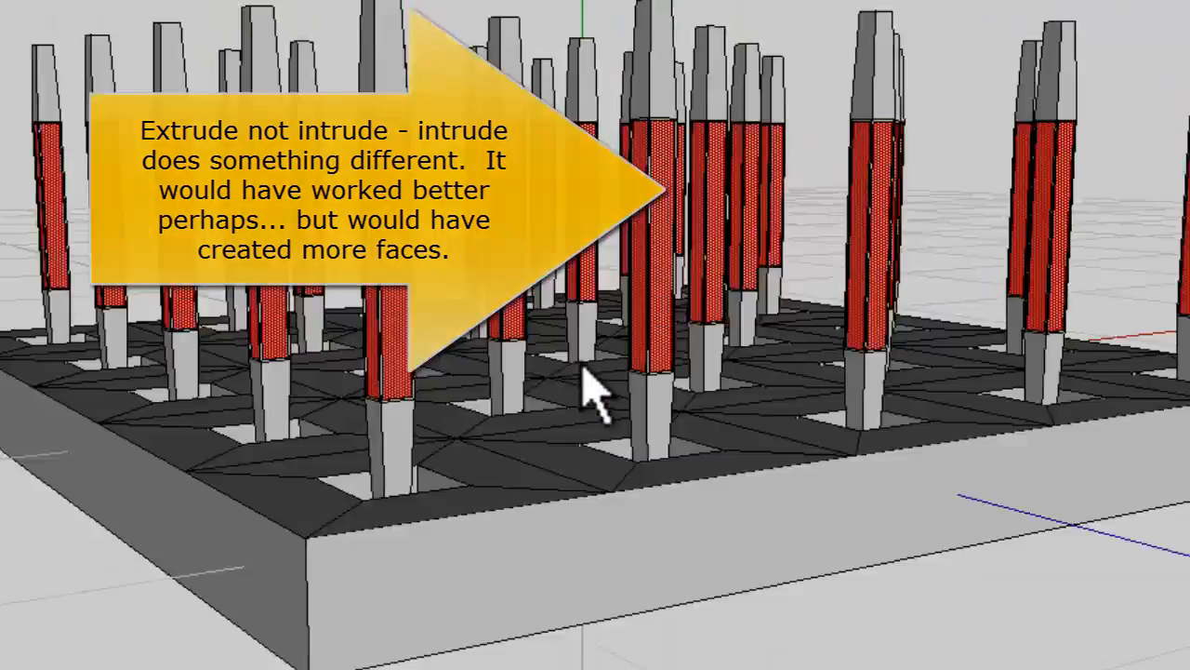
pyautogui.click(584, 362)
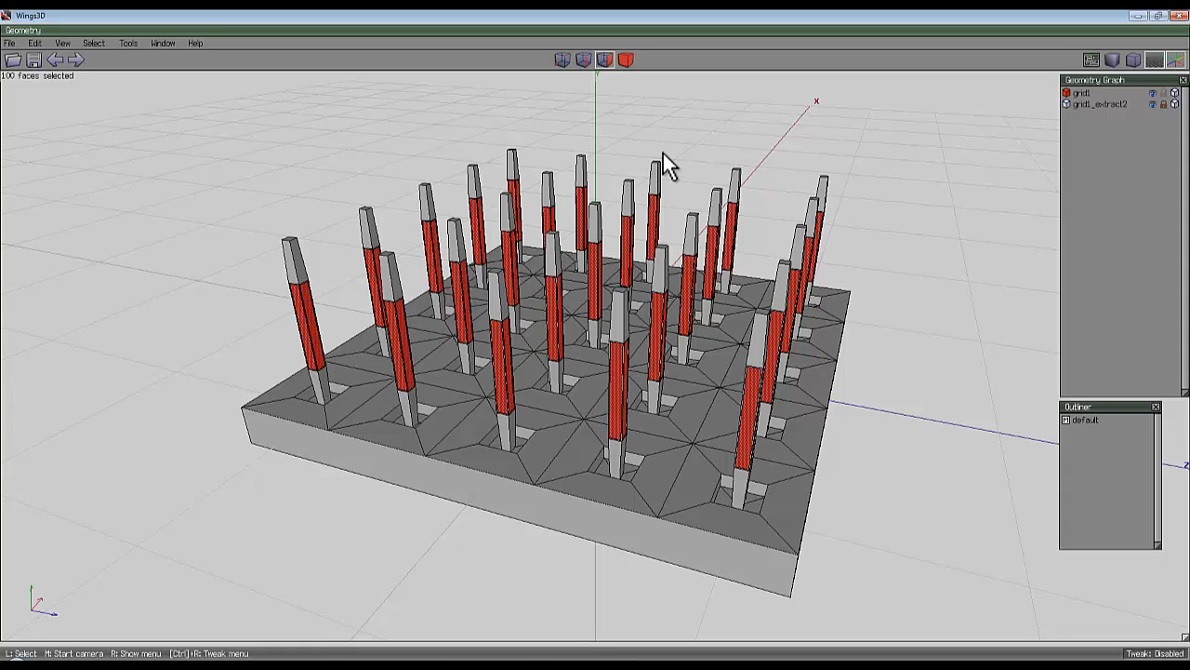
# - Clear the face selection and unlock the combined blocks object floating above the slab
pyautogui.middleClick(789, 132)
pyautogui.scroll(-5, 595, 341)
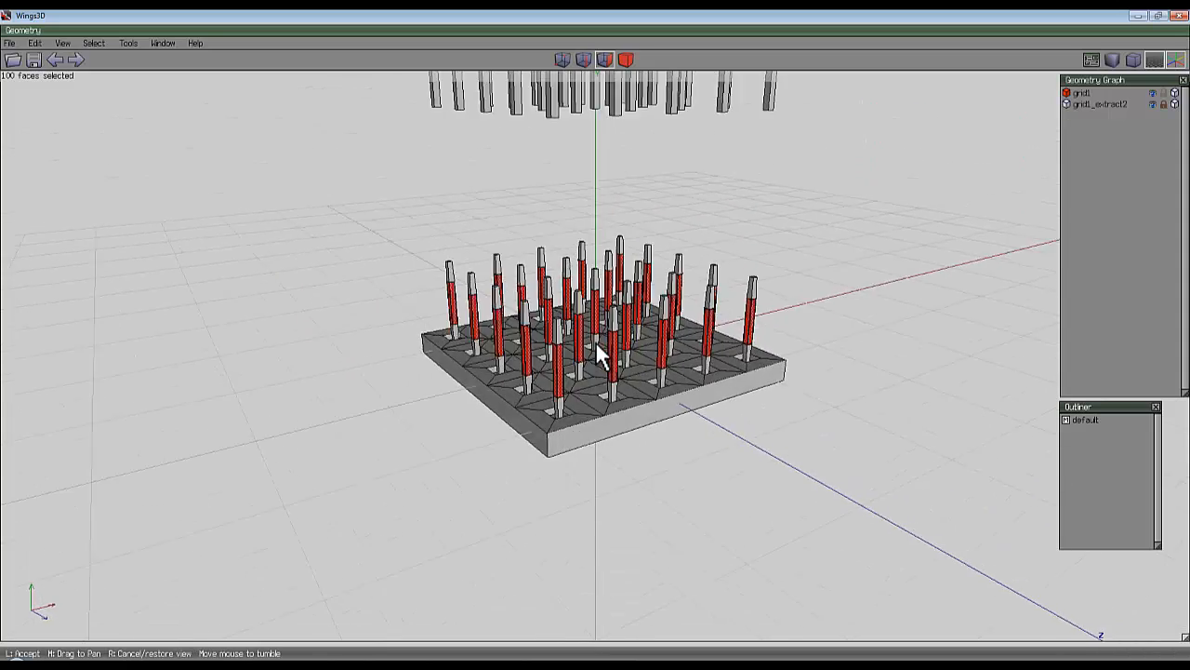
pyautogui.click(595, 340)
pyautogui.press('space')
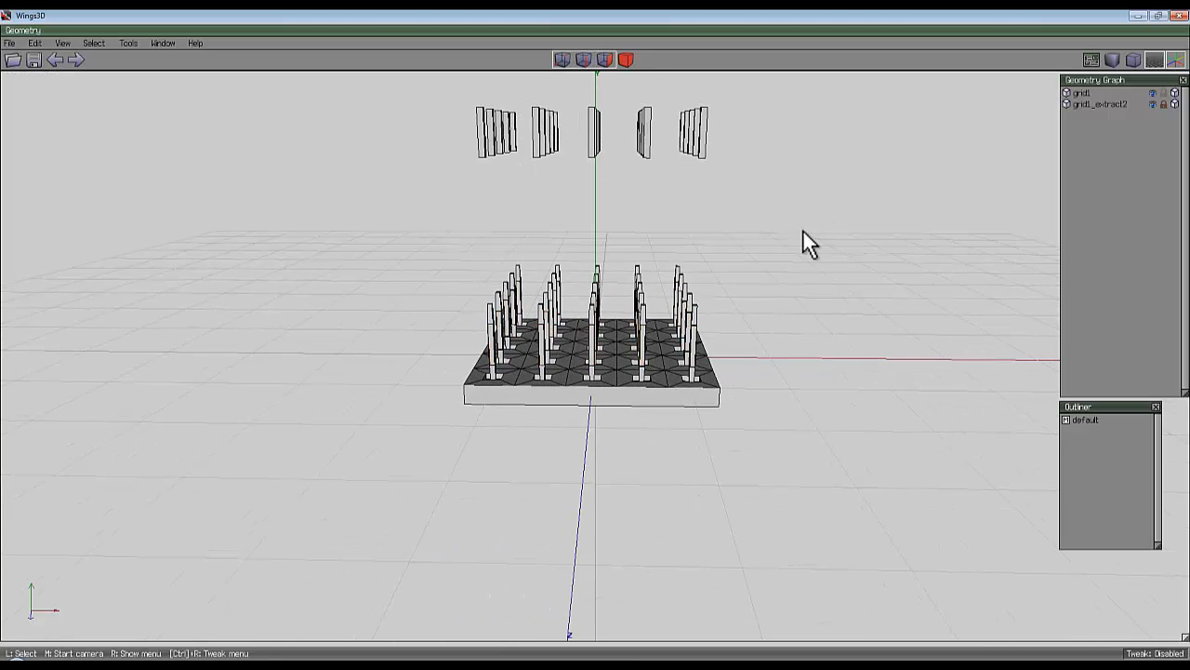
pyautogui.moveTo(803, 229); pyautogui.dragTo(372, 85)
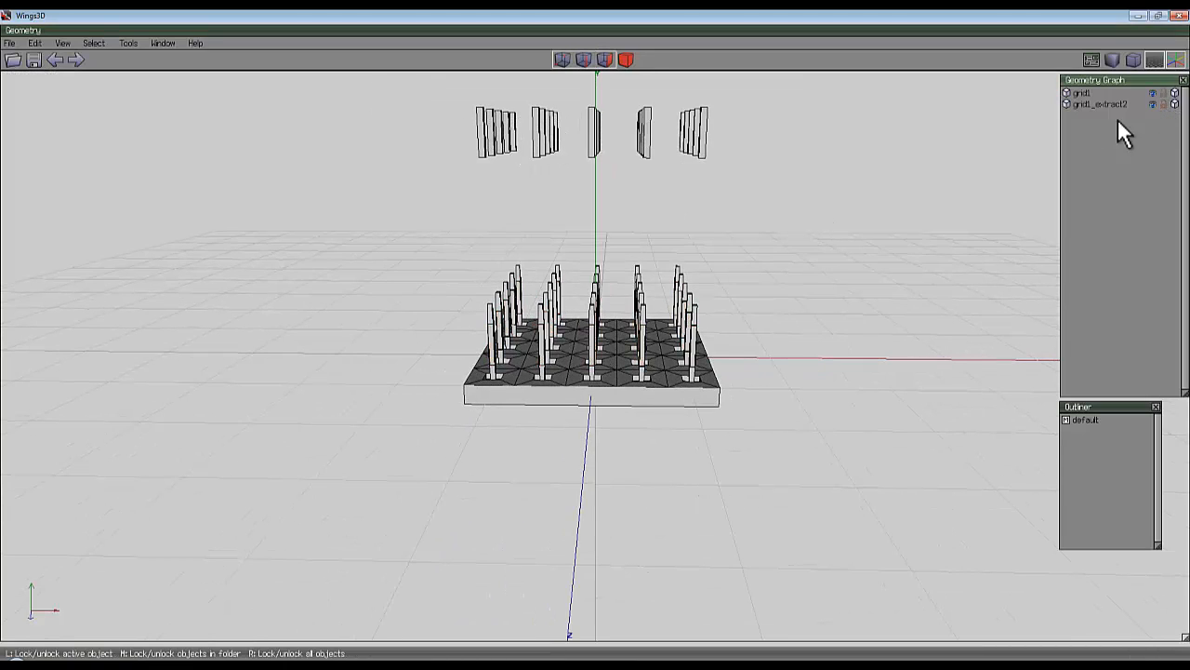
# - Select the combined blocks object and move it down along the Y axis into the recessed post bands
pyautogui.click(704, 128)
pyautogui.rightClick(805, 156)
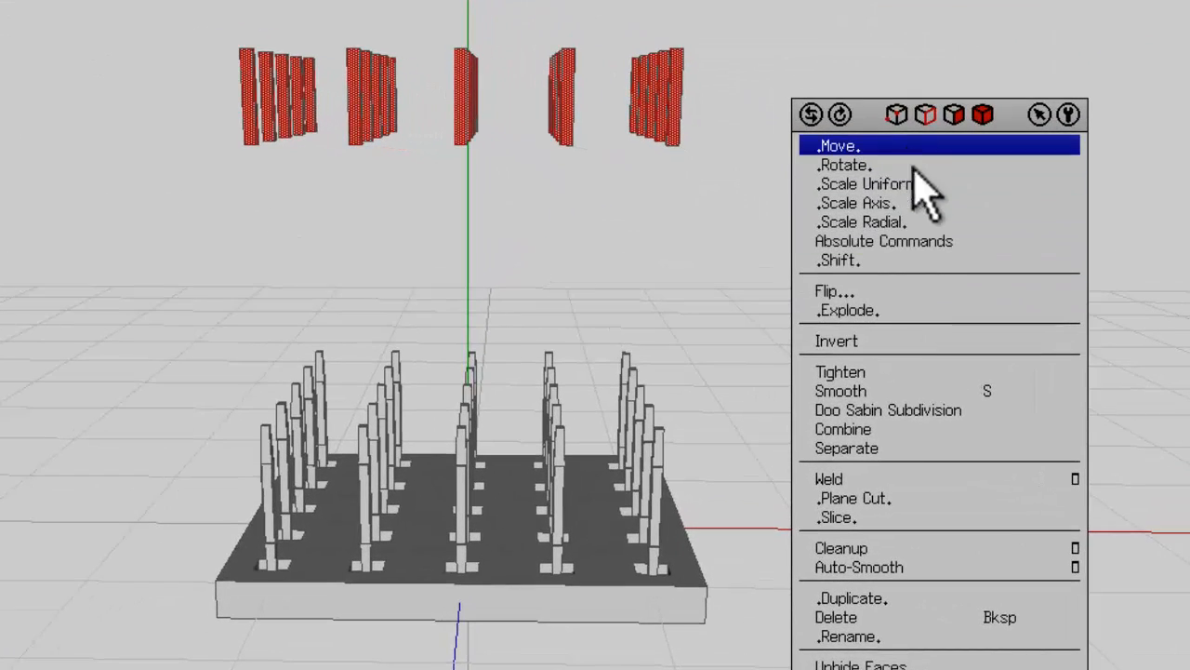
pyautogui.click(919, 148)
pyautogui.click(911, 212)
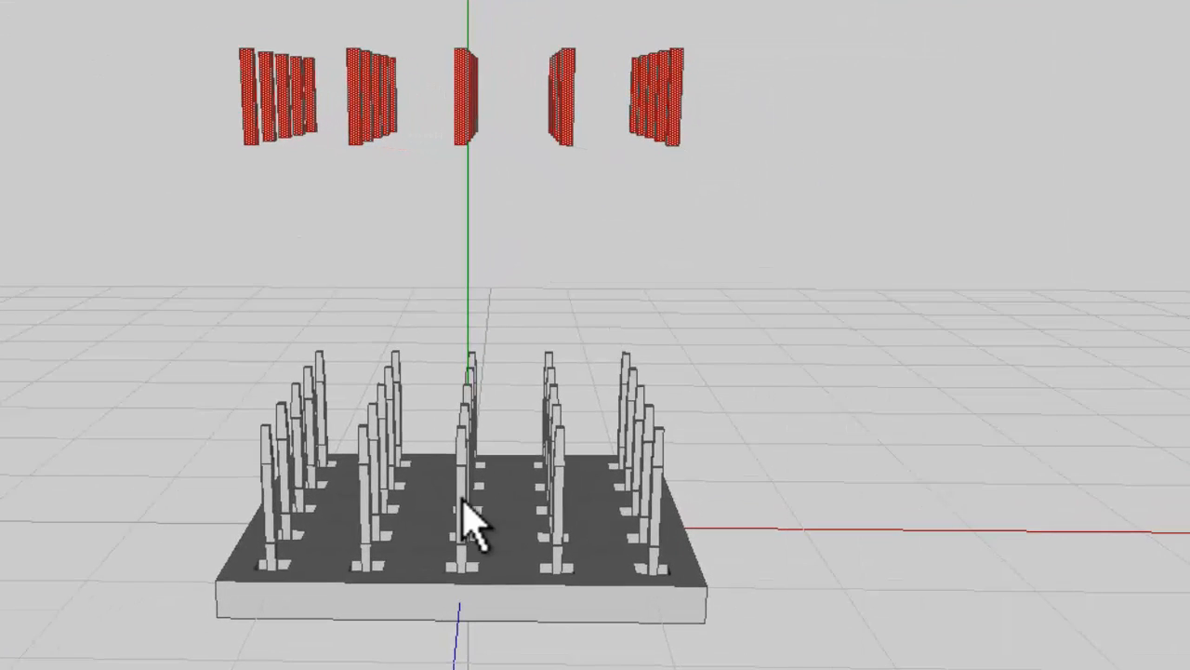
pyautogui.middleClick(914, 204)
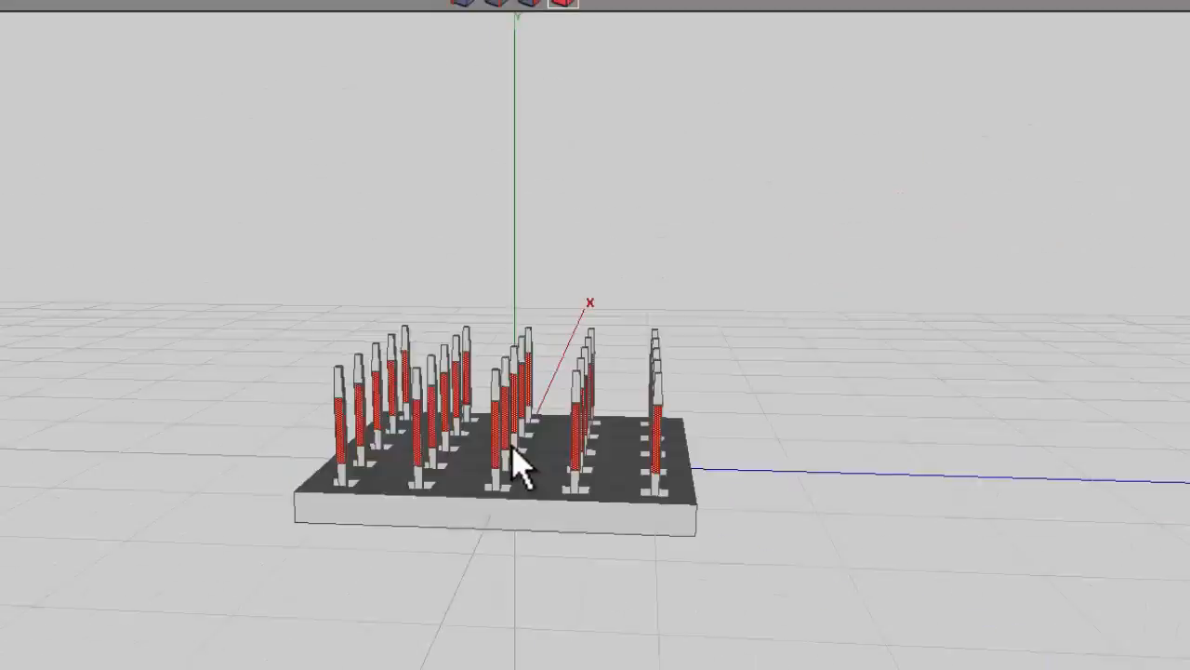
pyautogui.scroll(8, 468, 444)
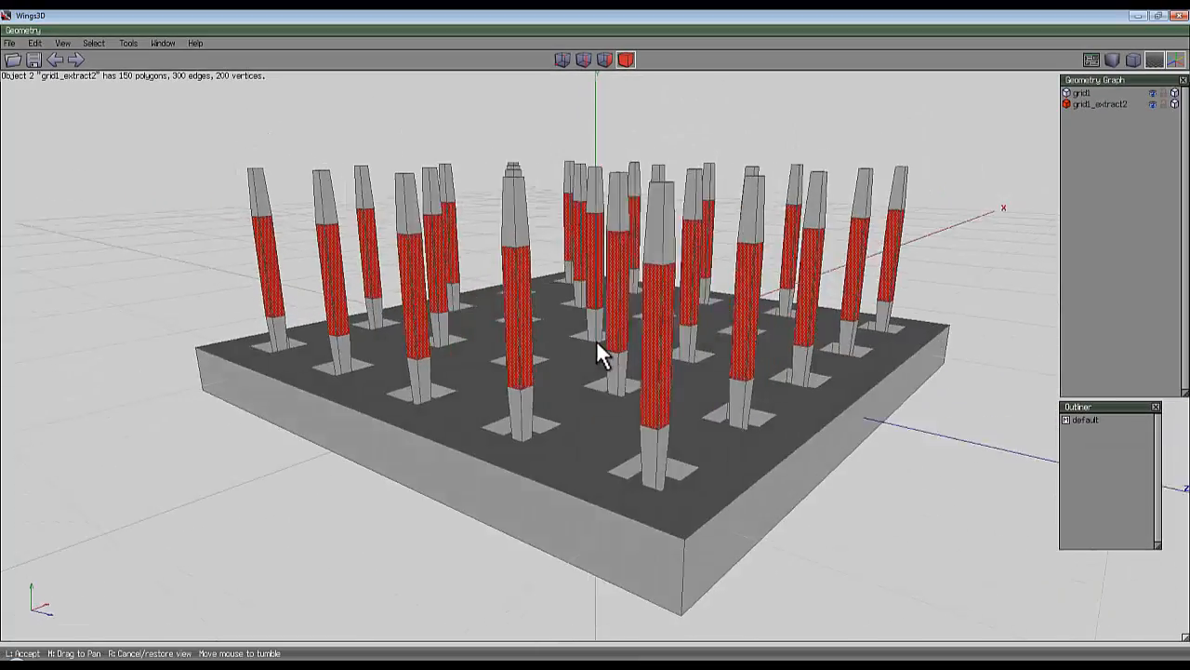
# - Examine up close how the combined blocks sit inside the recessed bands of the posts
pyautogui.scroll(3, 595, 339)
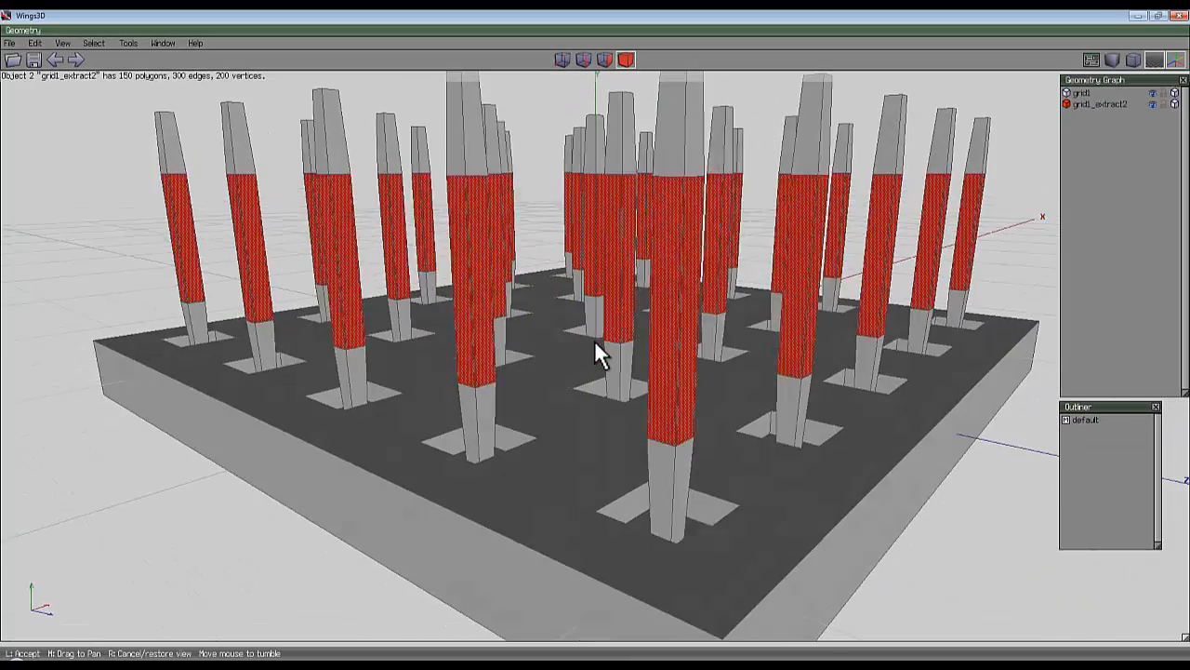
pyautogui.click(595, 339)
pyautogui.scroll(4, 778, 207)
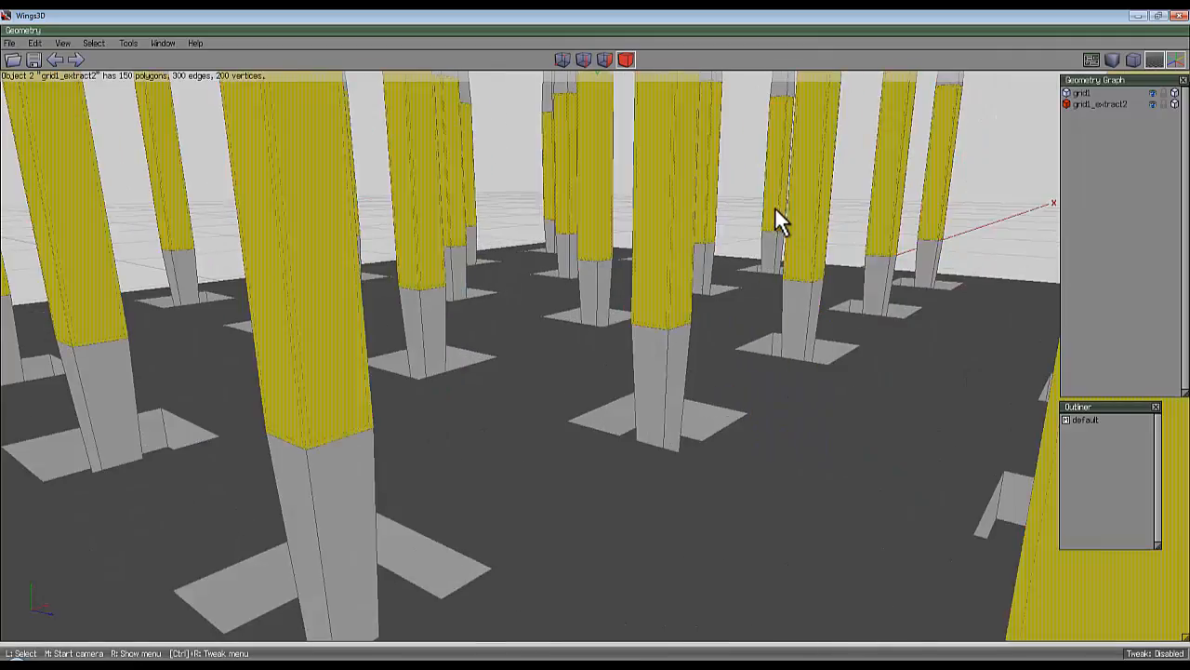
pyautogui.scroll(-2, 775, 207)
pyautogui.scroll(-1, 776, 156)
pyautogui.scroll(-2, 776, 156)
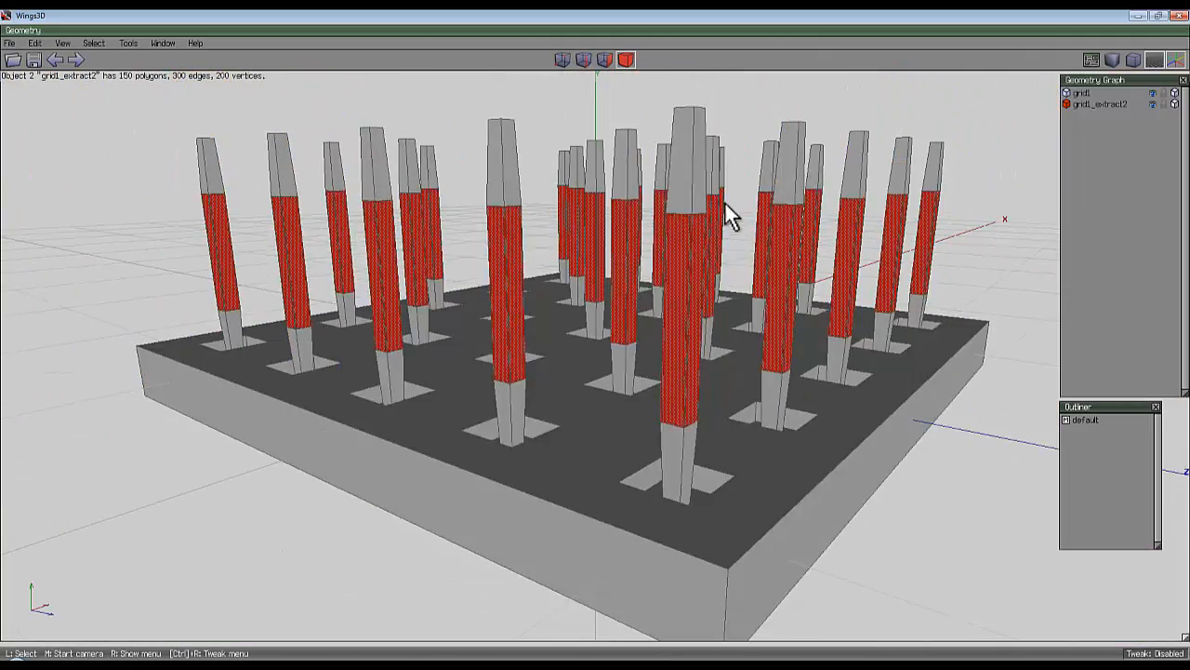
pyautogui.scroll(4, 705, 231)
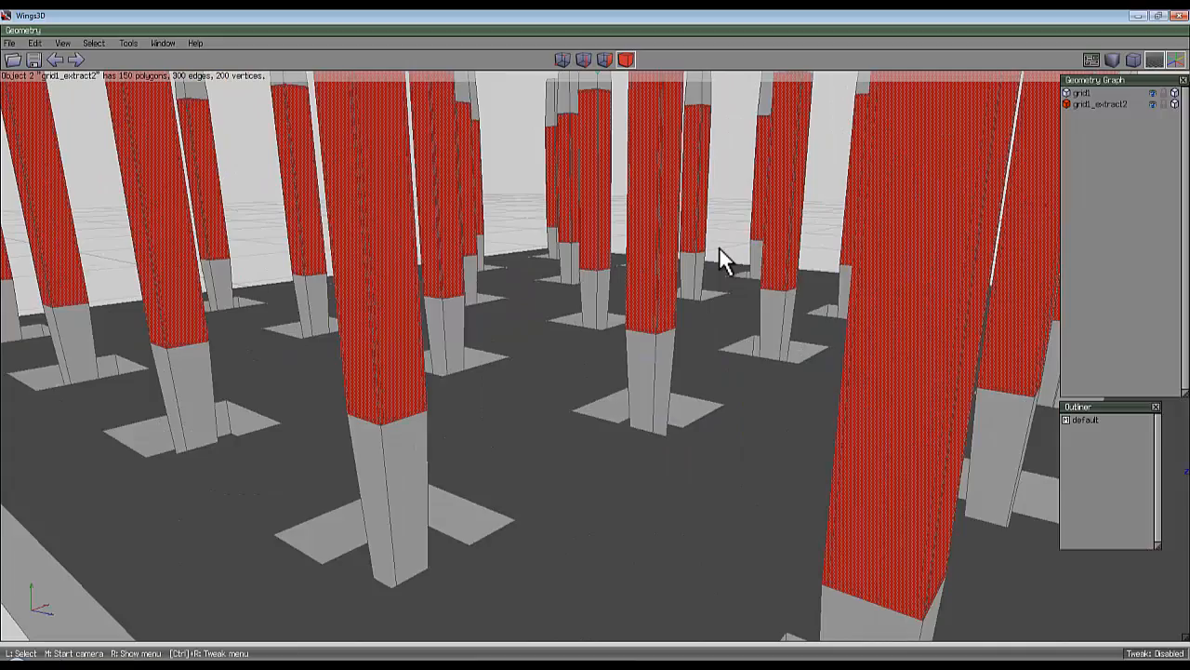
pyautogui.scroll(-4, 679, 178)
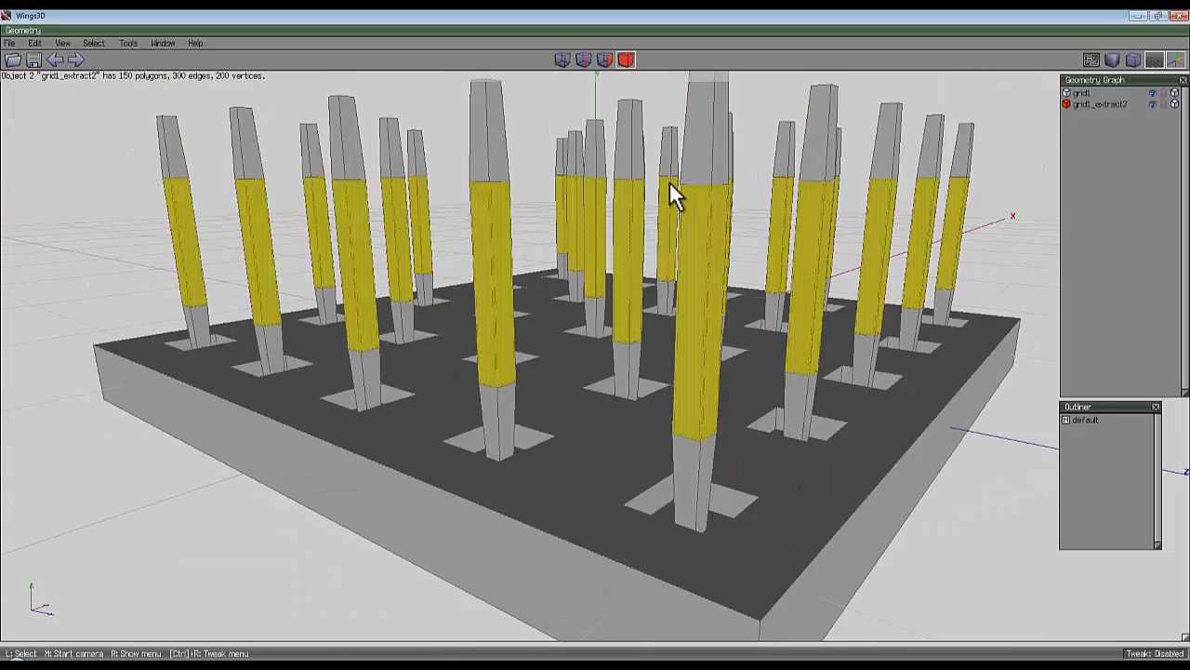
# - Convert the combined blocks selection to faces and move all those faces slightly inward within the post recesses
pyautogui.rightClick(545, 100)
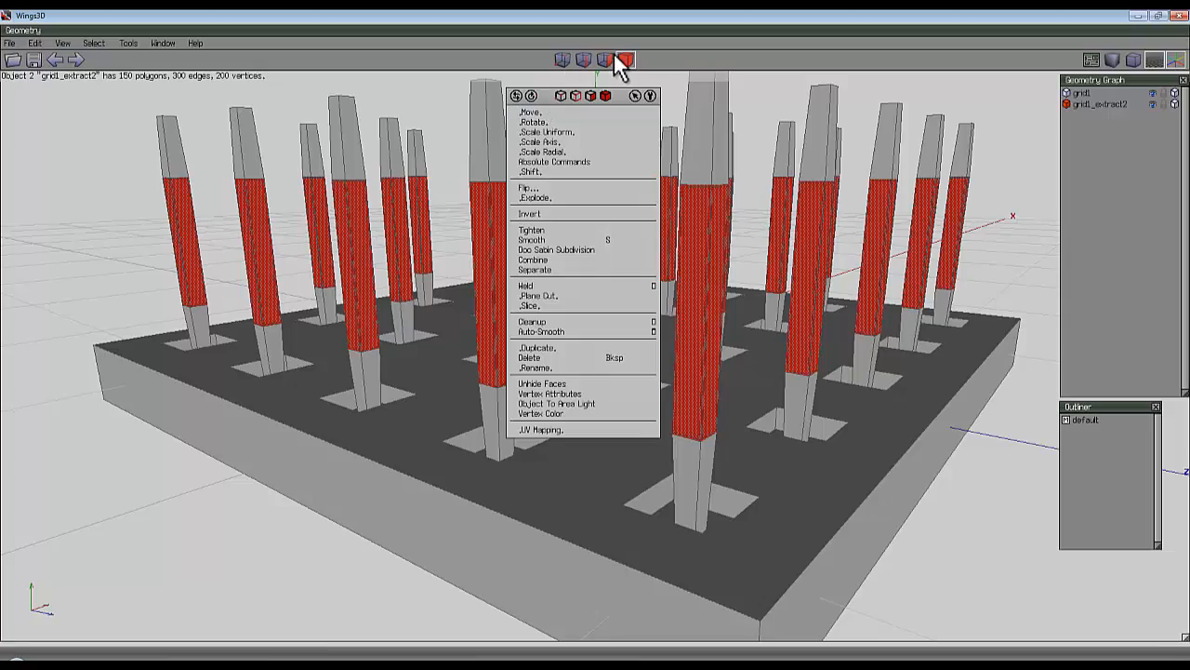
pyautogui.click(591, 96)
pyautogui.rightClick(536, 107)
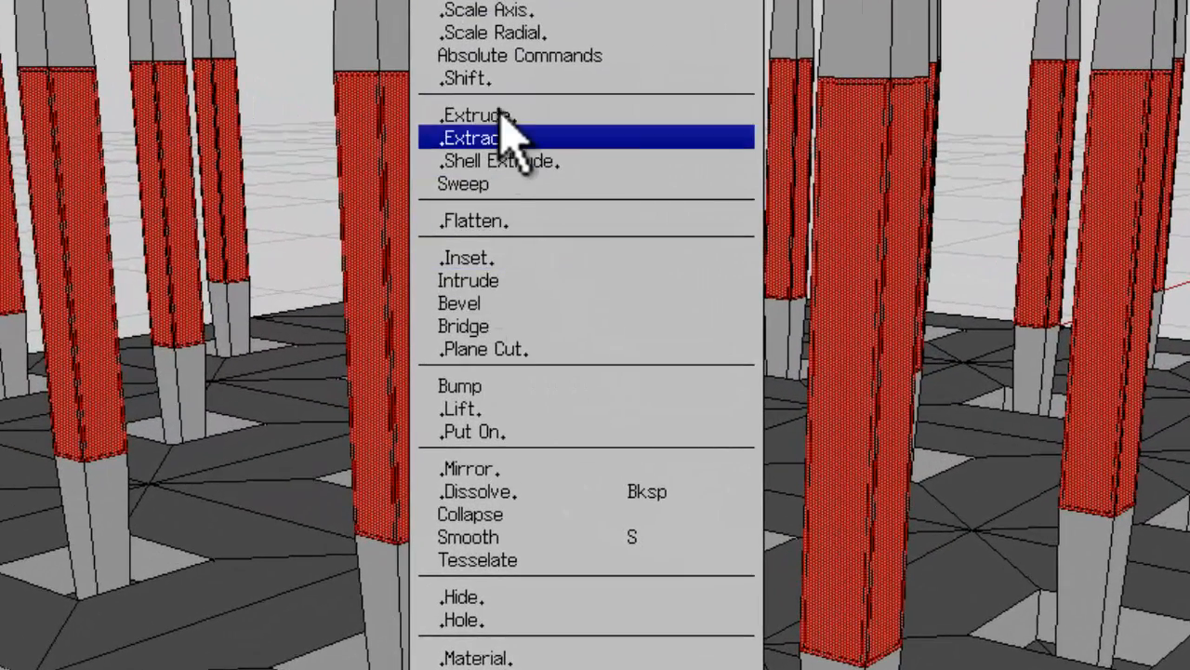
pyautogui.click(497, 116)
pyautogui.click(486, 149)
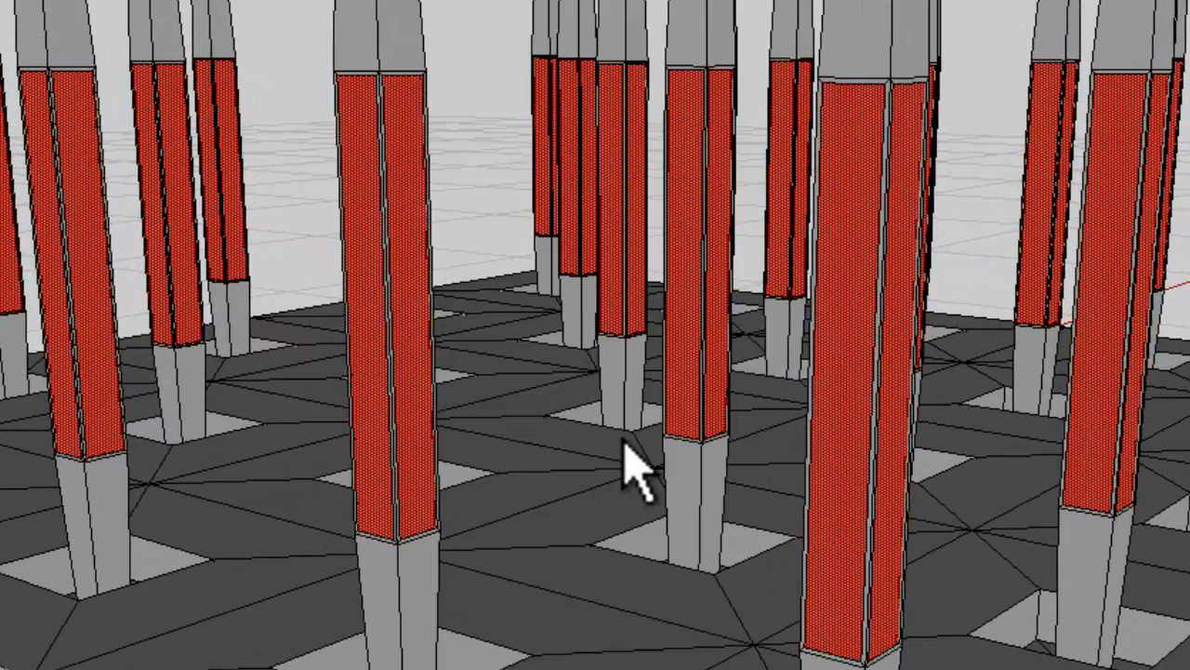
# - Inspect the inner block faces and surrounding post borders from close up, from above and from below the slab
pyautogui.scroll(8, 521, 167)
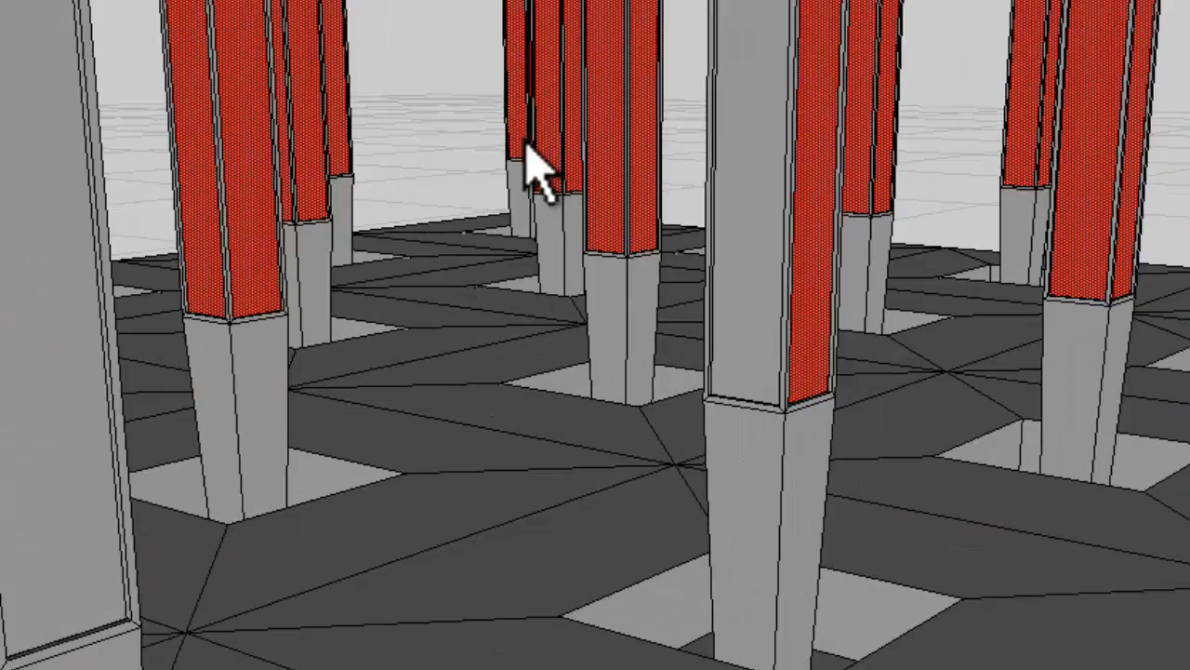
pyautogui.scroll(-8, 893, 287)
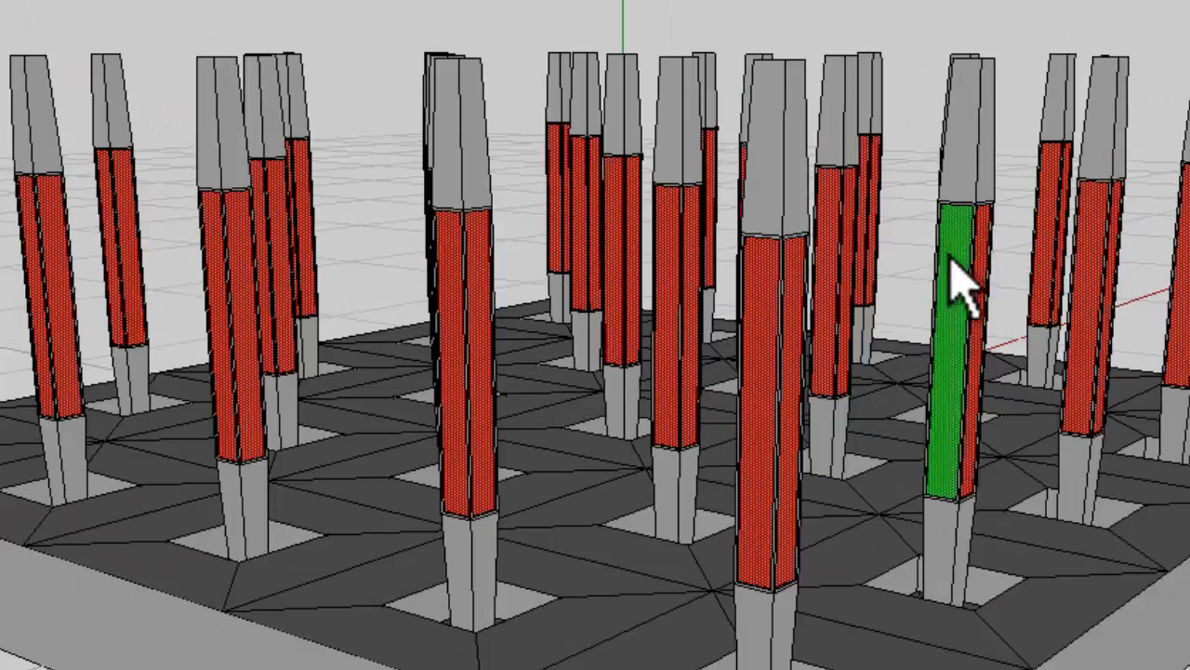
pyautogui.scroll(10, 632, 468)
pyautogui.scroll(10, 632, 465)
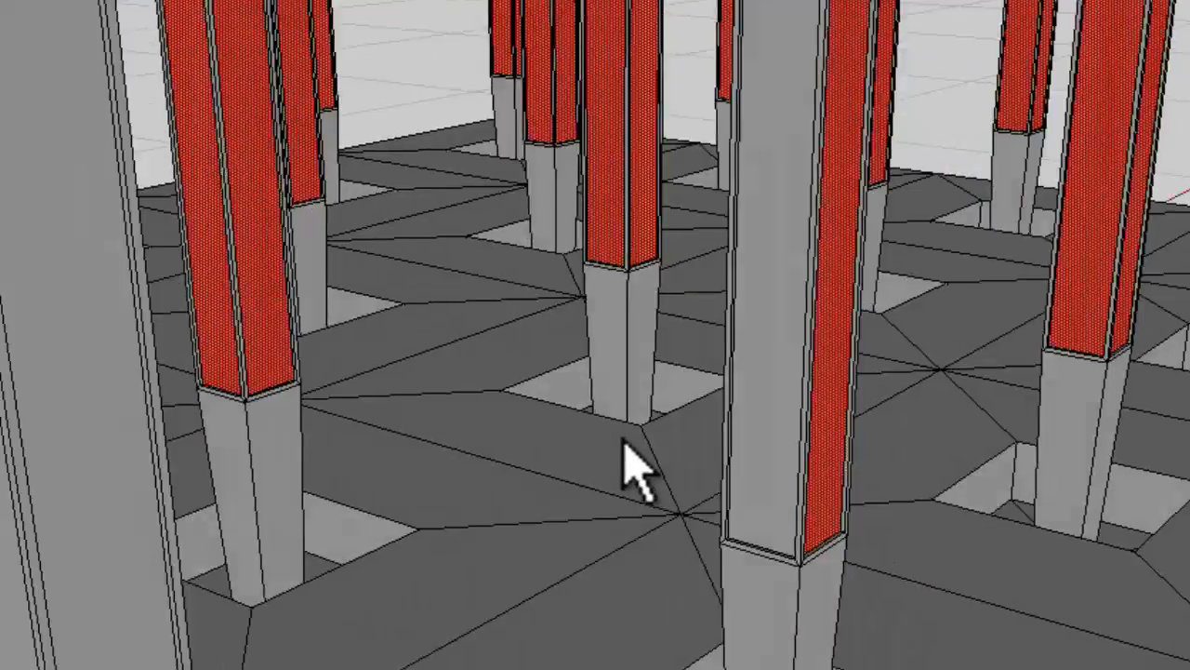
pyautogui.scroll(-10, 930, 306)
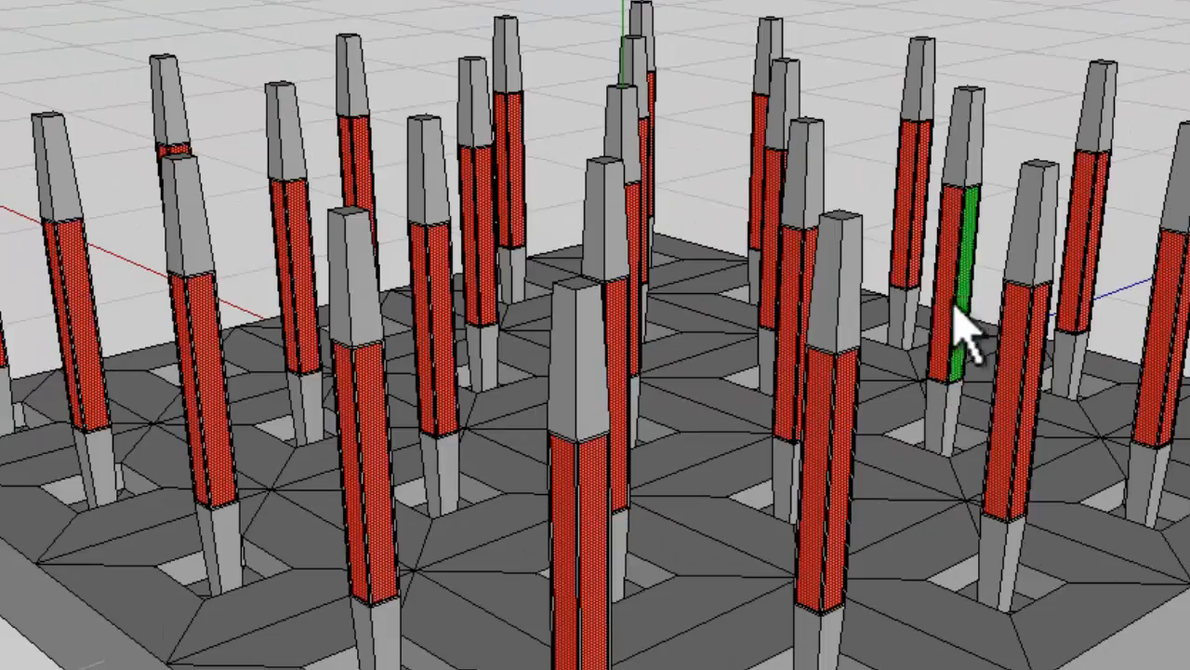
pyautogui.scroll(-5, 1178, 213)
pyautogui.scroll(10, 638, 465)
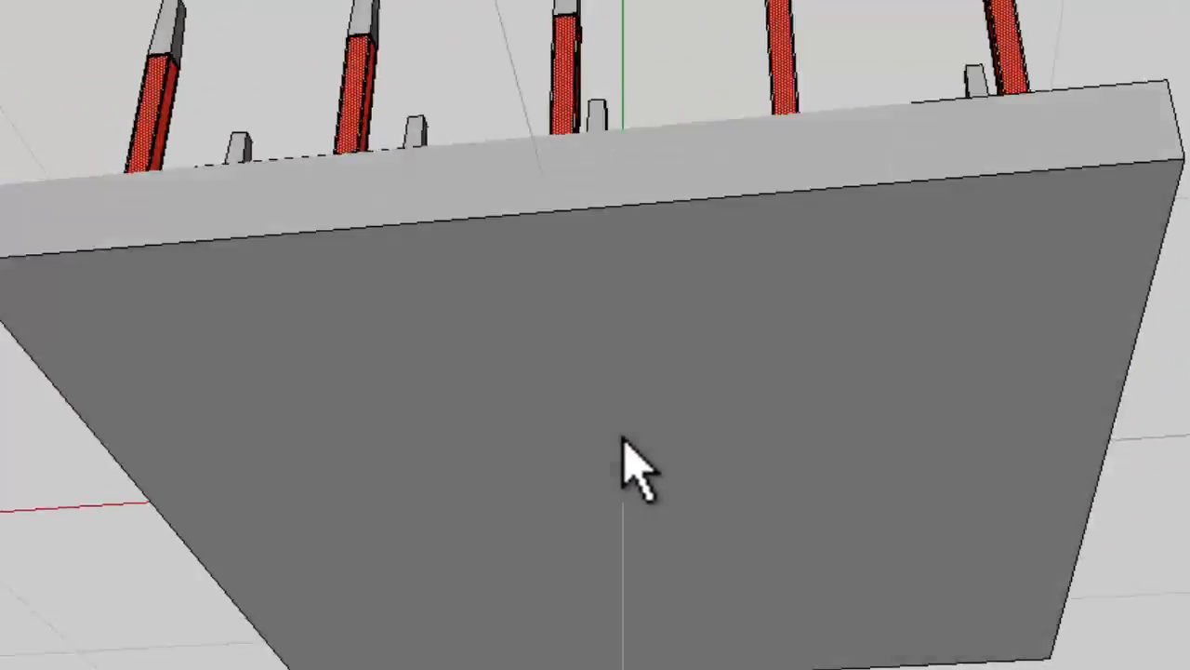
pyautogui.scroll(-10, 633, 470)
pyautogui.scroll(3, 1180, 209)
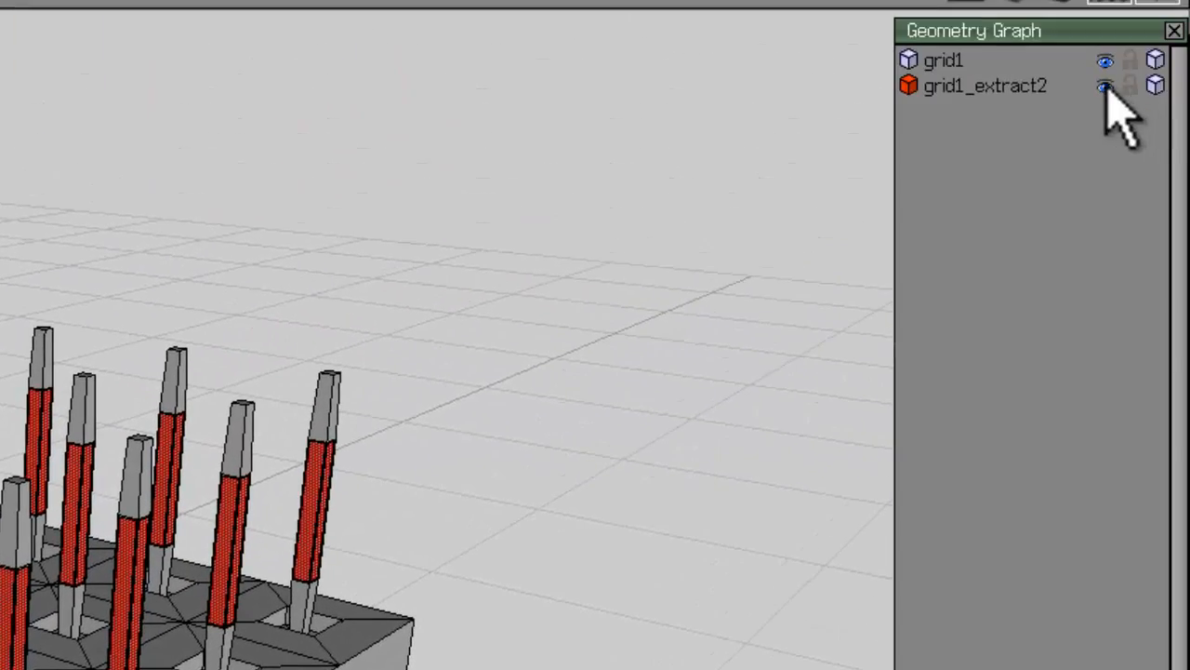
# - Hide the combined blocks object and select all similar recessed band faces on the slab's posts
pyautogui.click(1106, 86)
pyautogui.scroll(5, 731, 611)
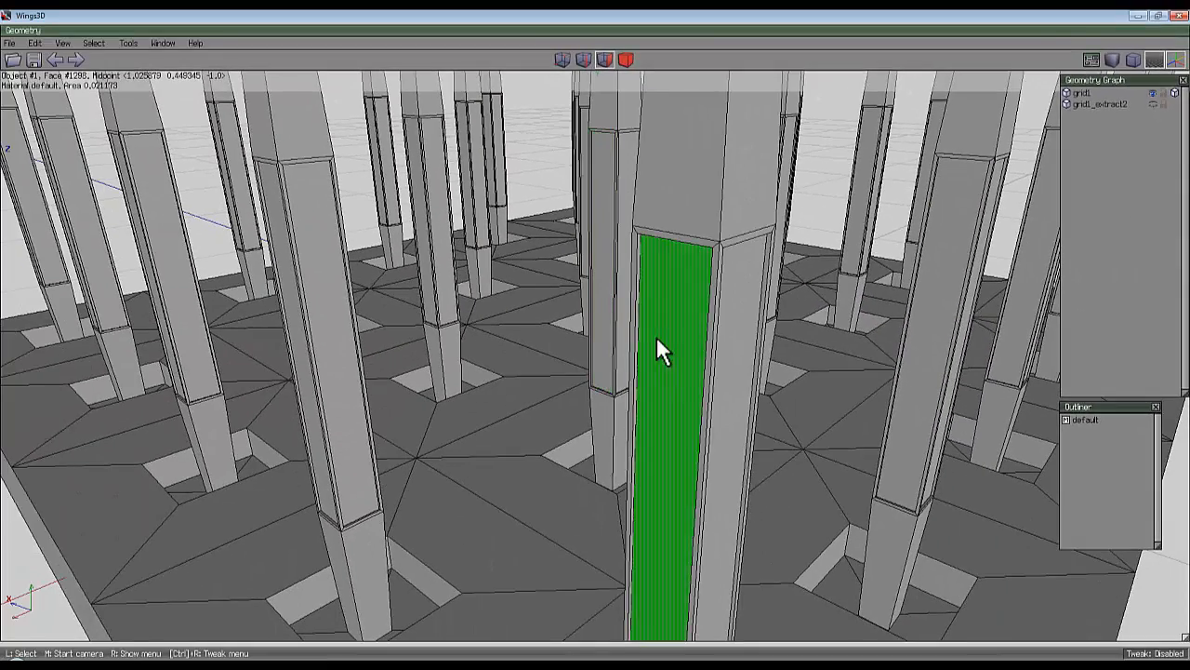
pyautogui.click(478, 420)
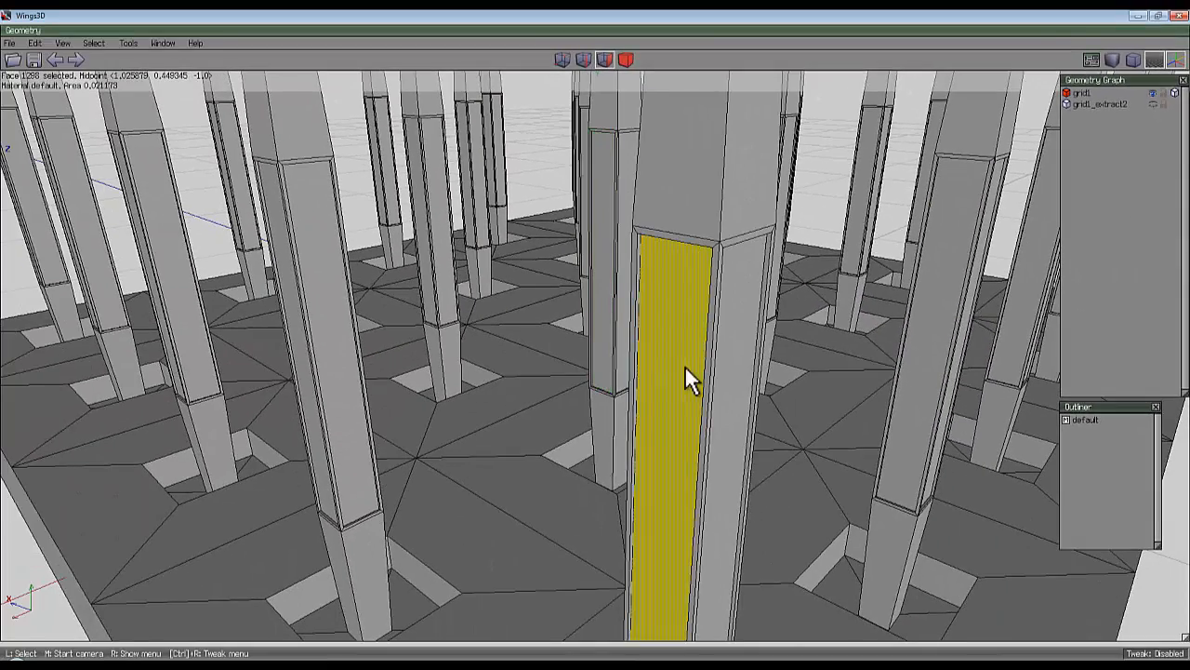
pyautogui.press('i')
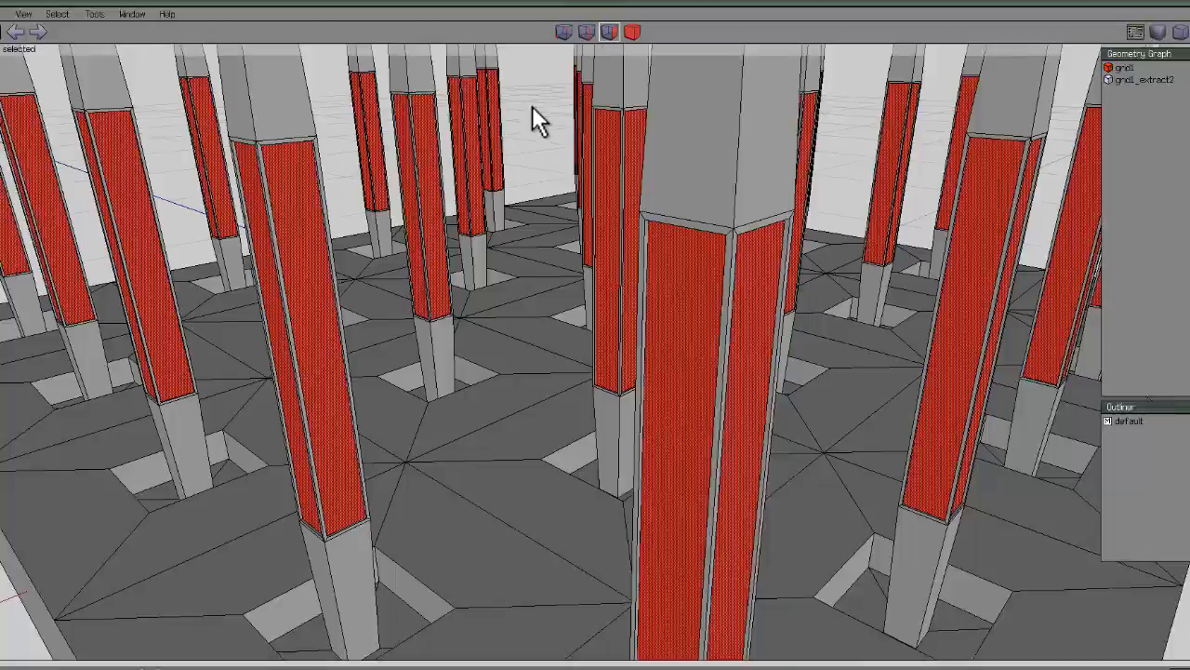
# - Turn the selected band faces into holes and show the combined blocks object again inside the open frames
pyautogui.rightClick(531, 149)
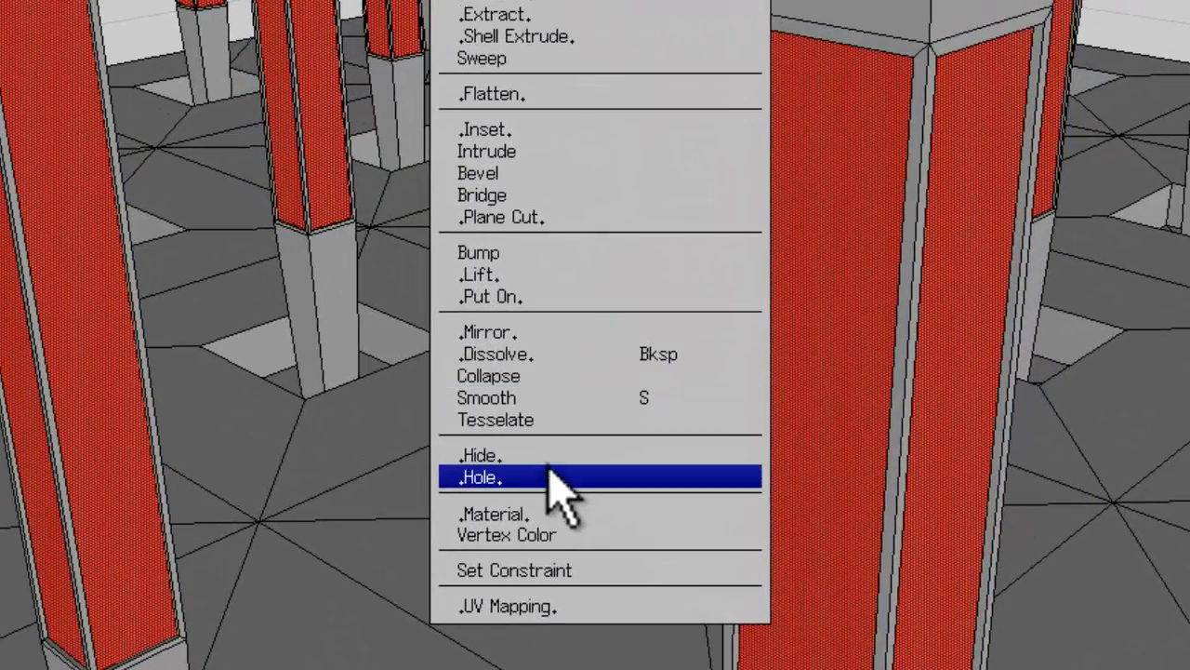
pyautogui.click(538, 482)
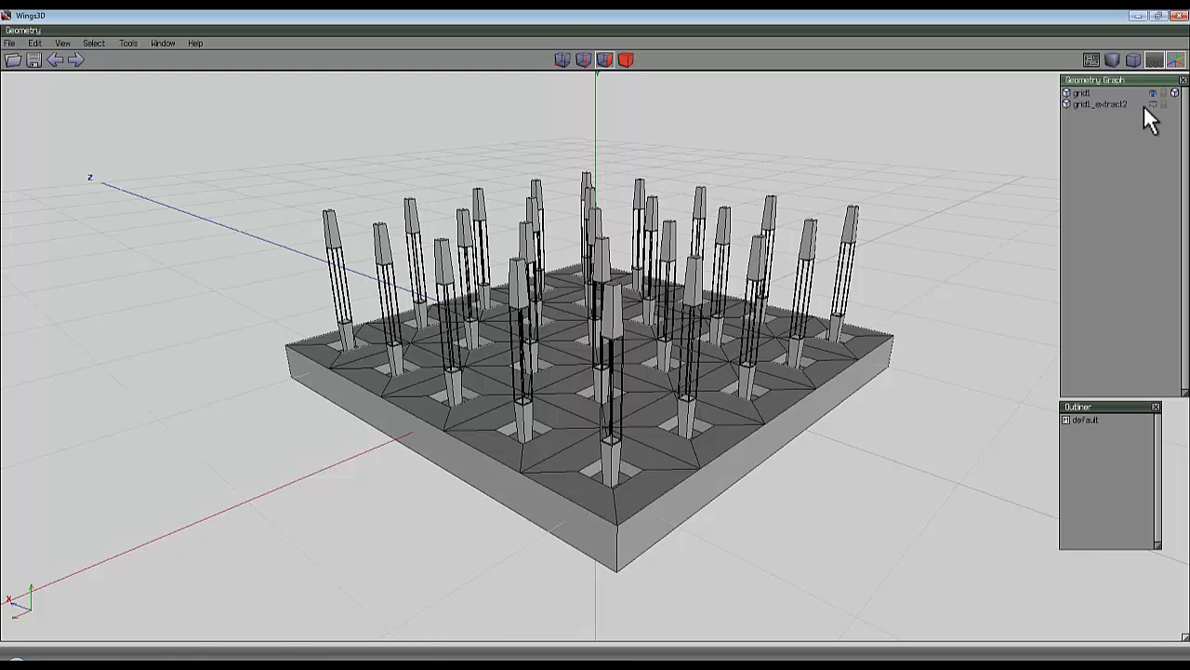
pyautogui.click(1153, 104)
pyautogui.scroll(5, 818, 326)
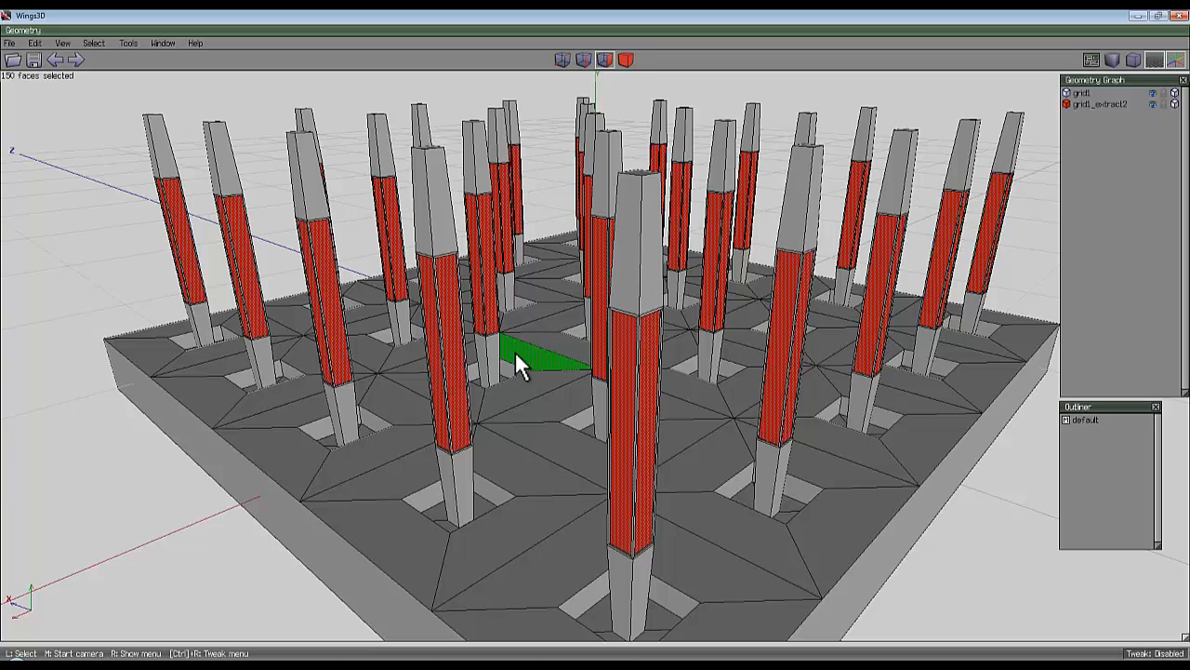
pyautogui.scroll(-3, 515, 353)
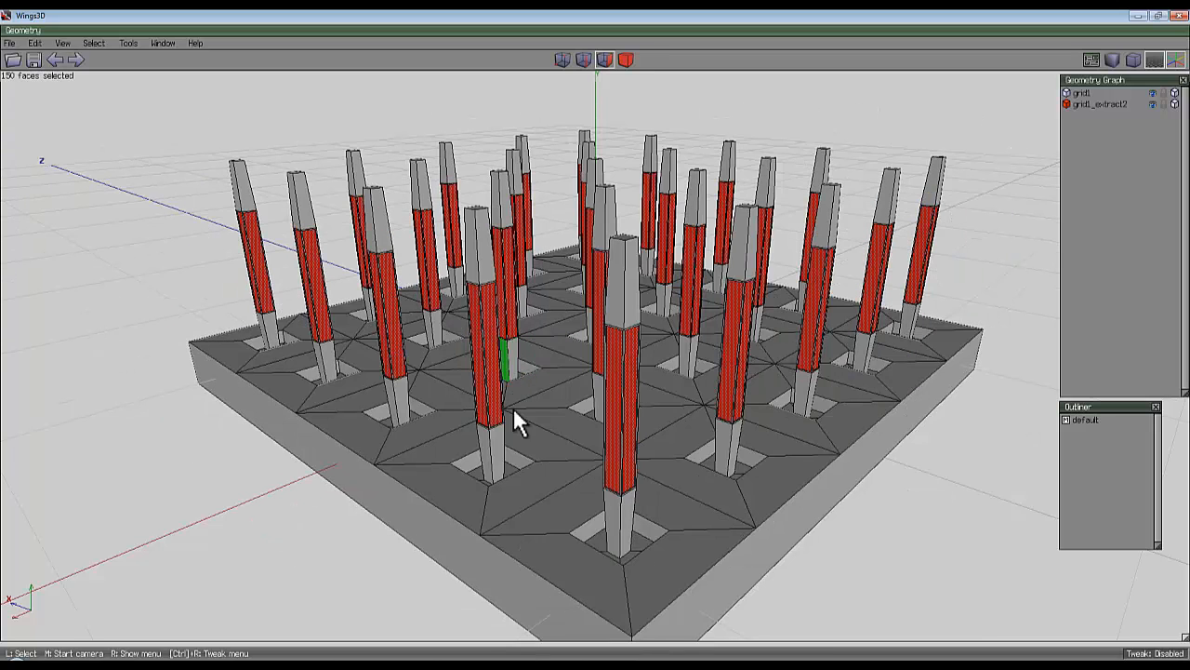
# - Clear the face selection, add a default cube around the slab's center and select it
pyautogui.click(461, 110)
pyautogui.scroll(-3, 469, 135)
pyautogui.rightClick(423, 126)
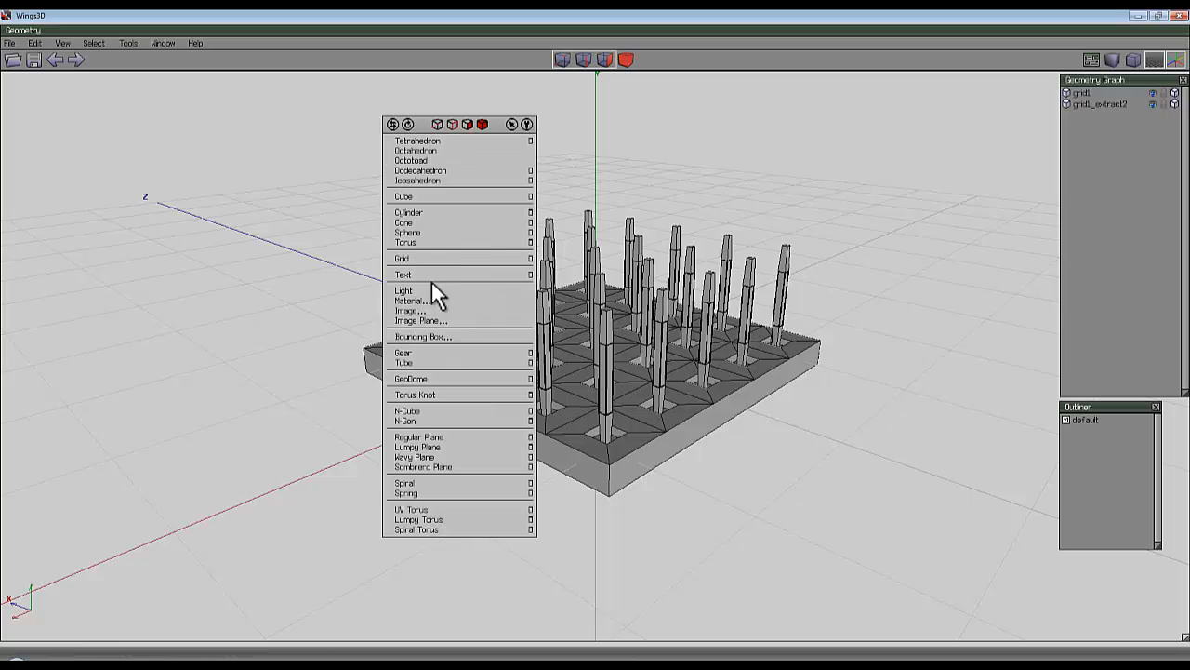
pyautogui.click(438, 196)
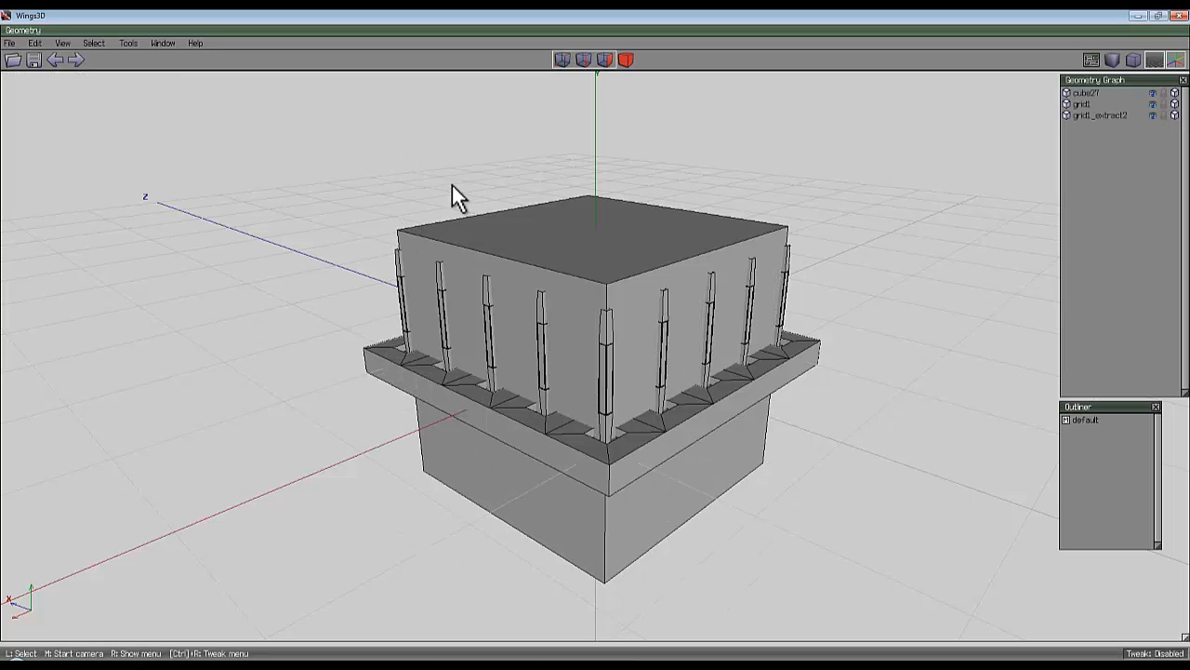
pyautogui.click(638, 252)
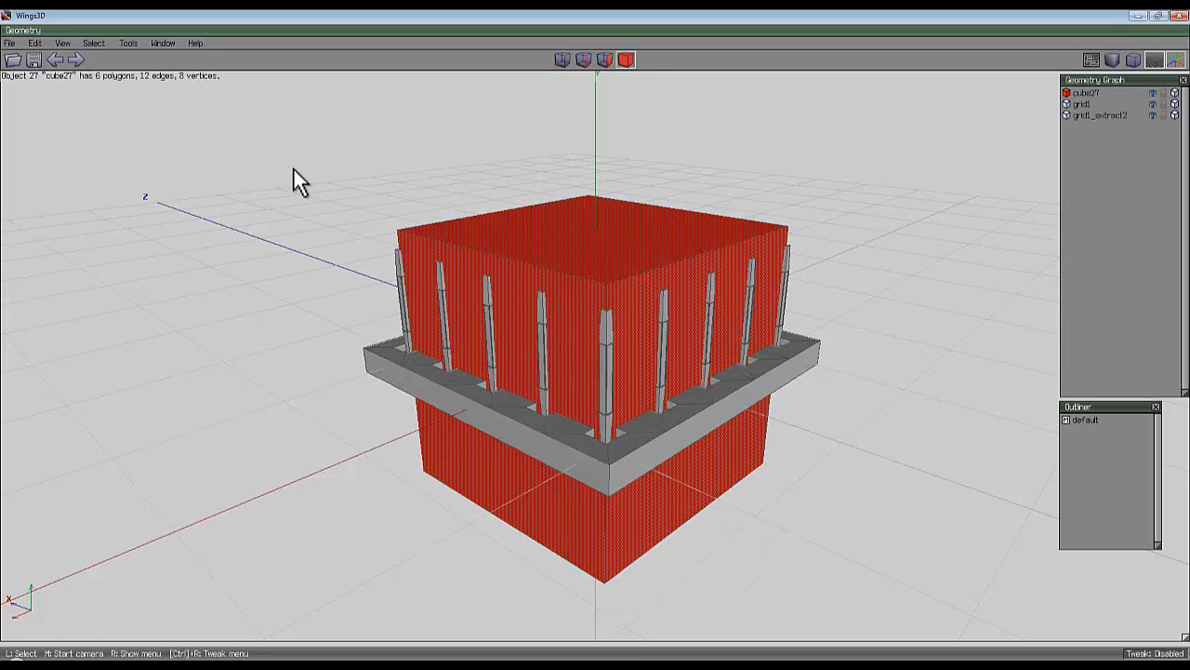
# - Try enlarging the new cube uniformly by eye and undo the scaling
pyautogui.rightClick(294, 171)
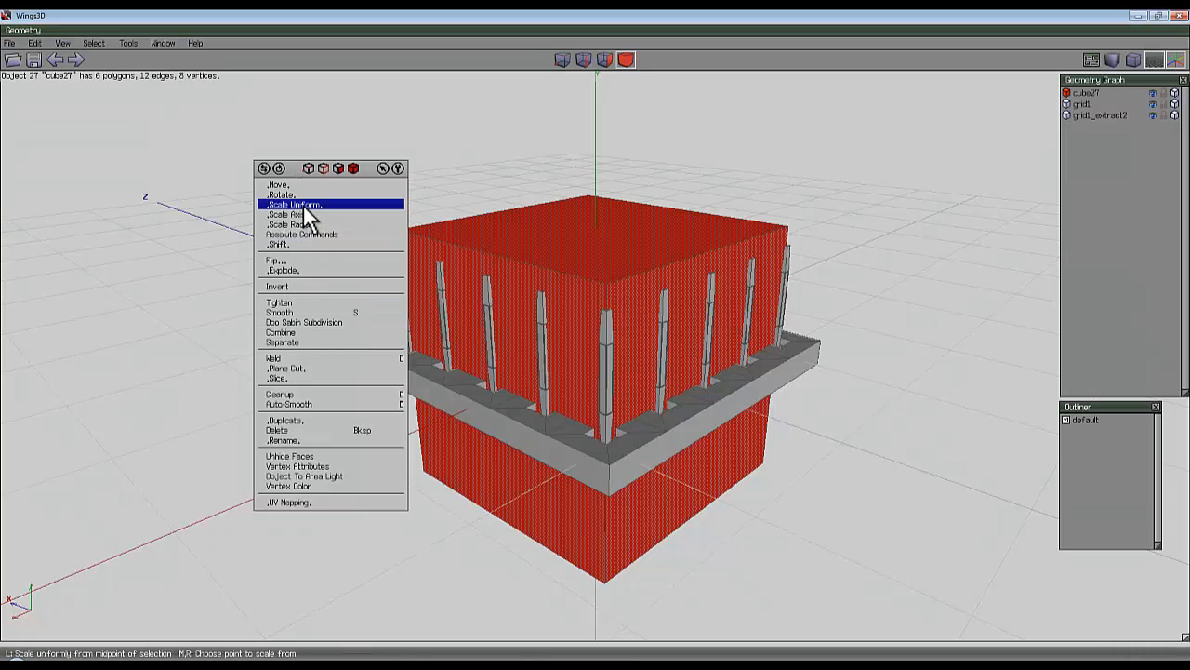
pyautogui.click(303, 207)
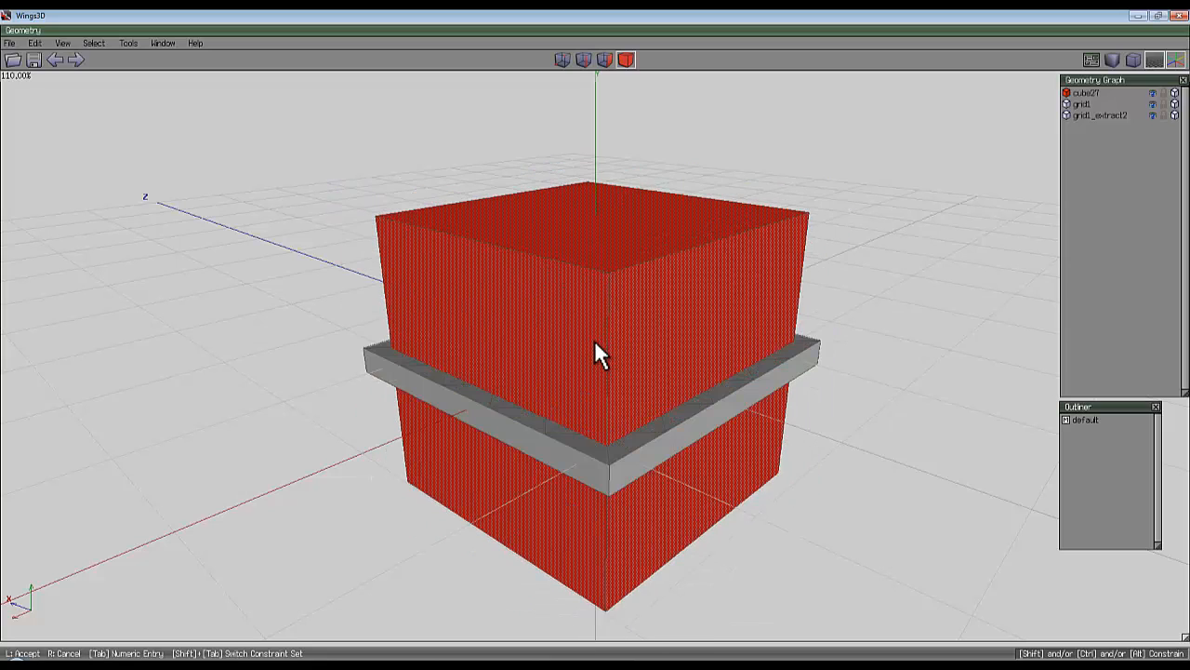
pyautogui.click(596, 342)
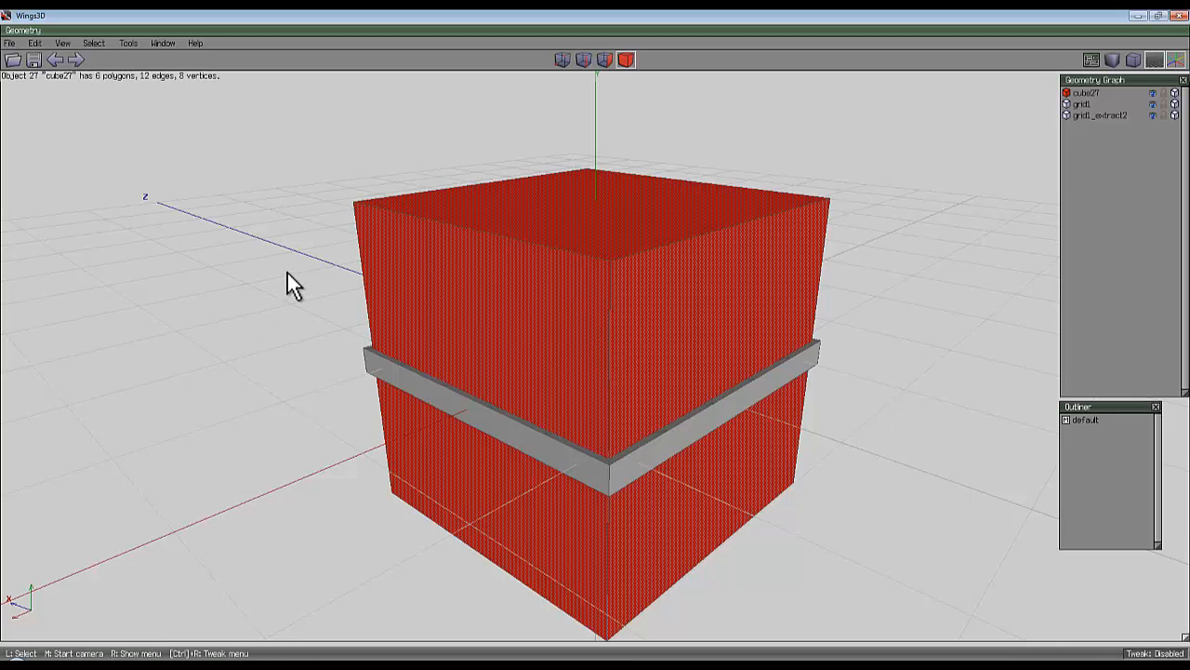
pyautogui.hotkey('ctrl', 'z')
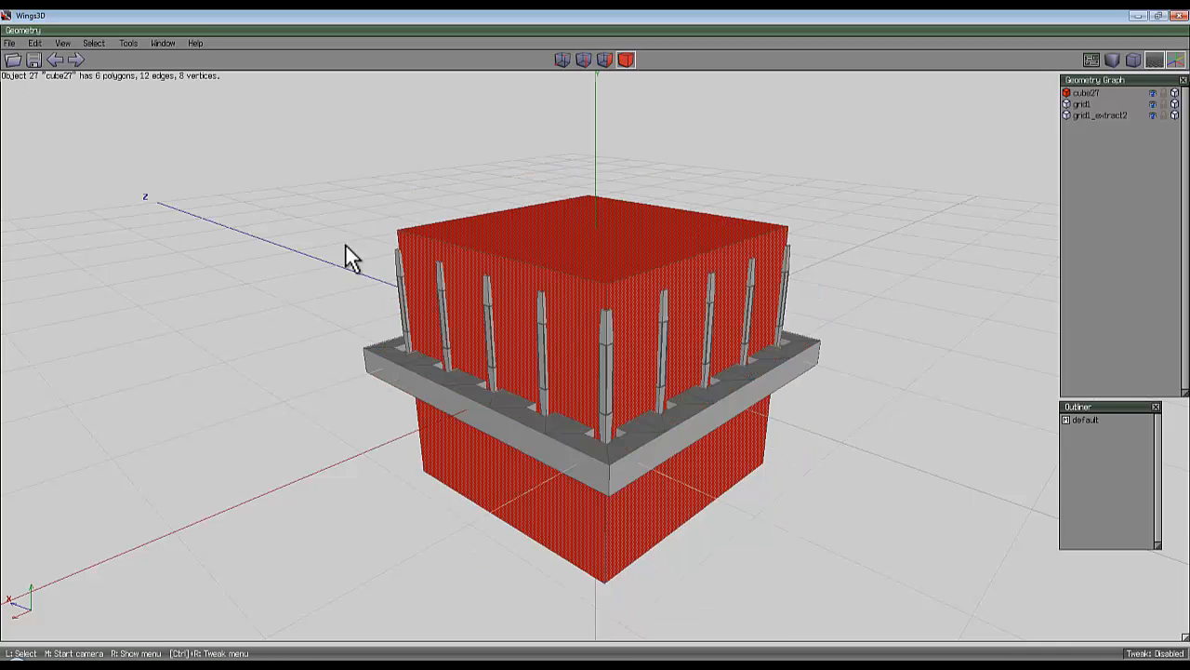
# - Scale the selected cube uniformly from its midpoint to exactly 125%
pyautogui.rightClick(280, 192)
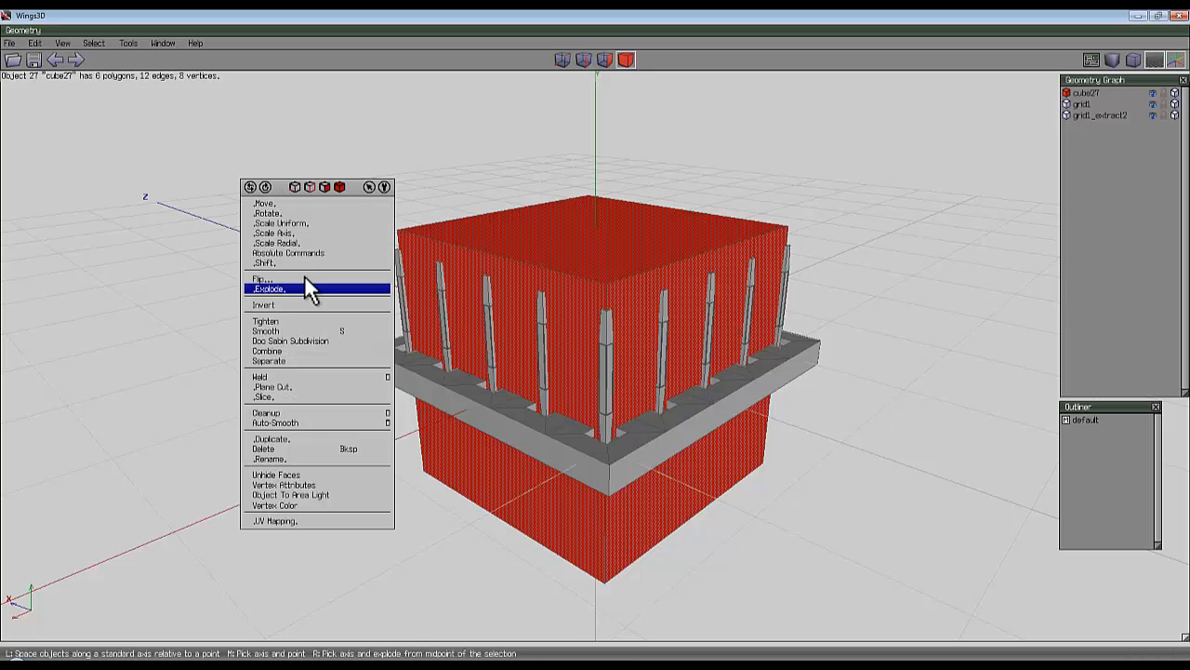
pyautogui.click(306, 222)
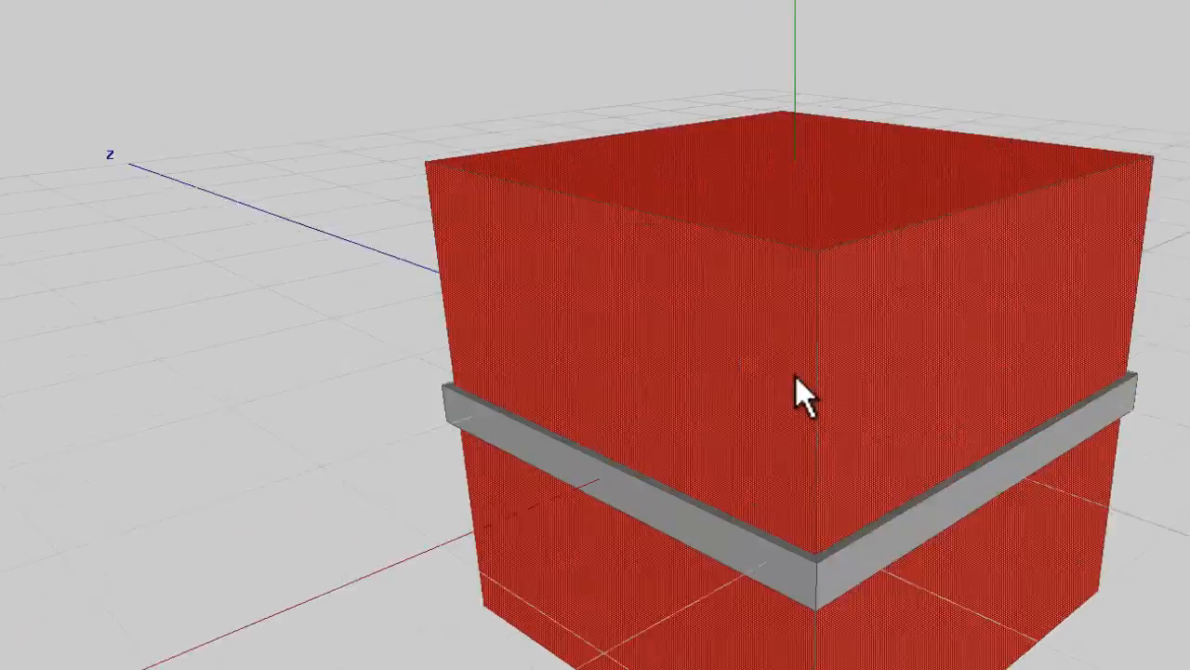
pyautogui.press('Tab')
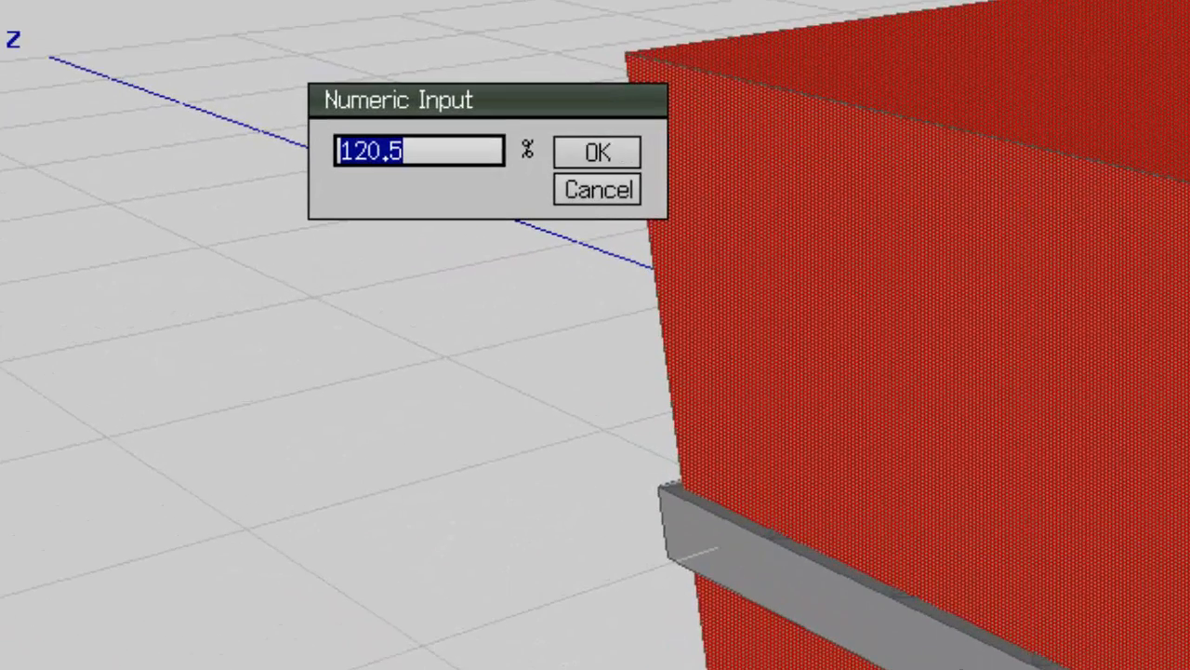
pyautogui.click(356, 151)
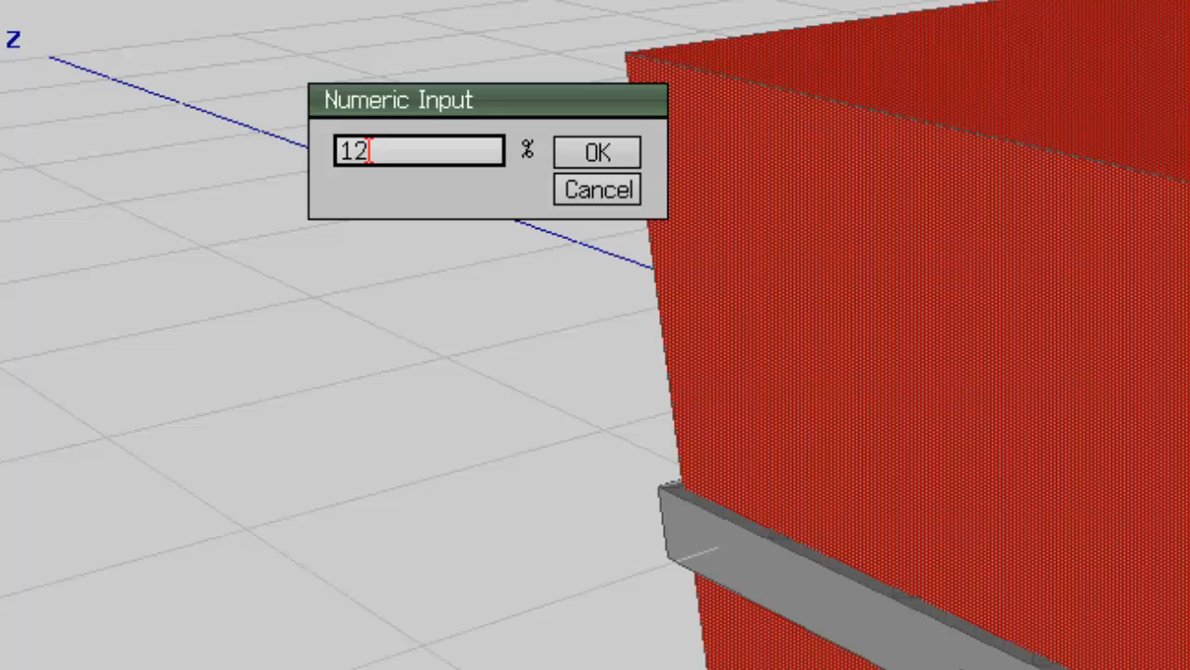
pyautogui.write('125')
pyautogui.press('Return')
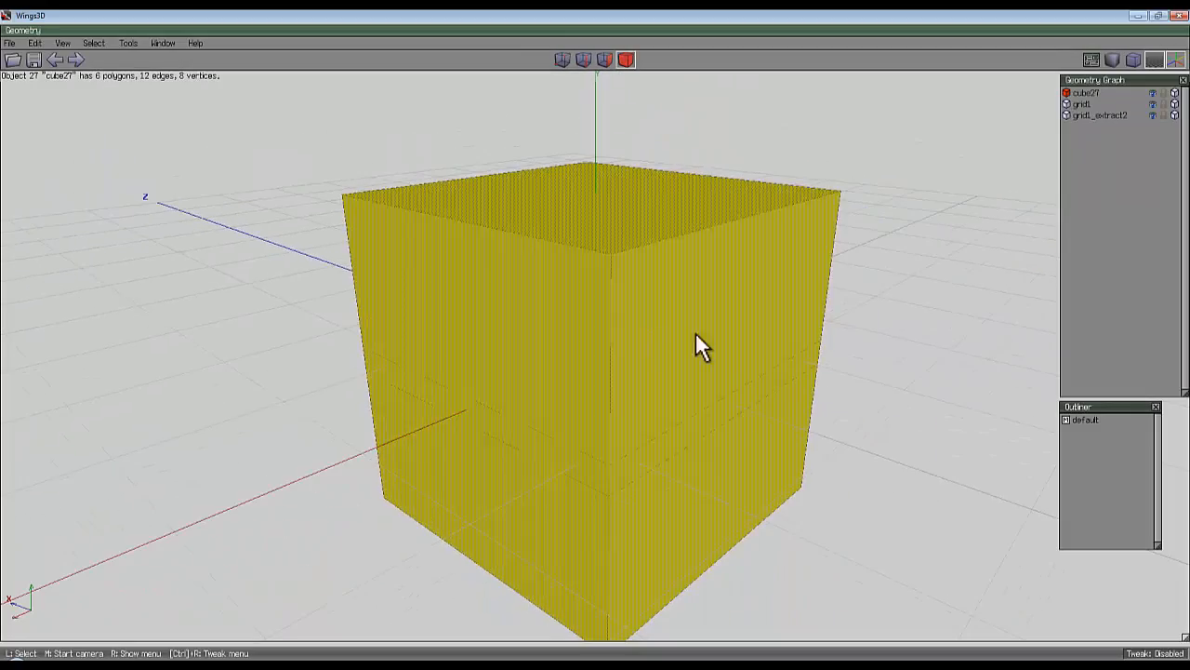
# - Raise the large cube along the Y axis by about 0.9 or slightly more so its base lies near the slab's underside
pyautogui.click(781, 387)
pyautogui.rightClick(703, 121)
pyautogui.click(689, 148)
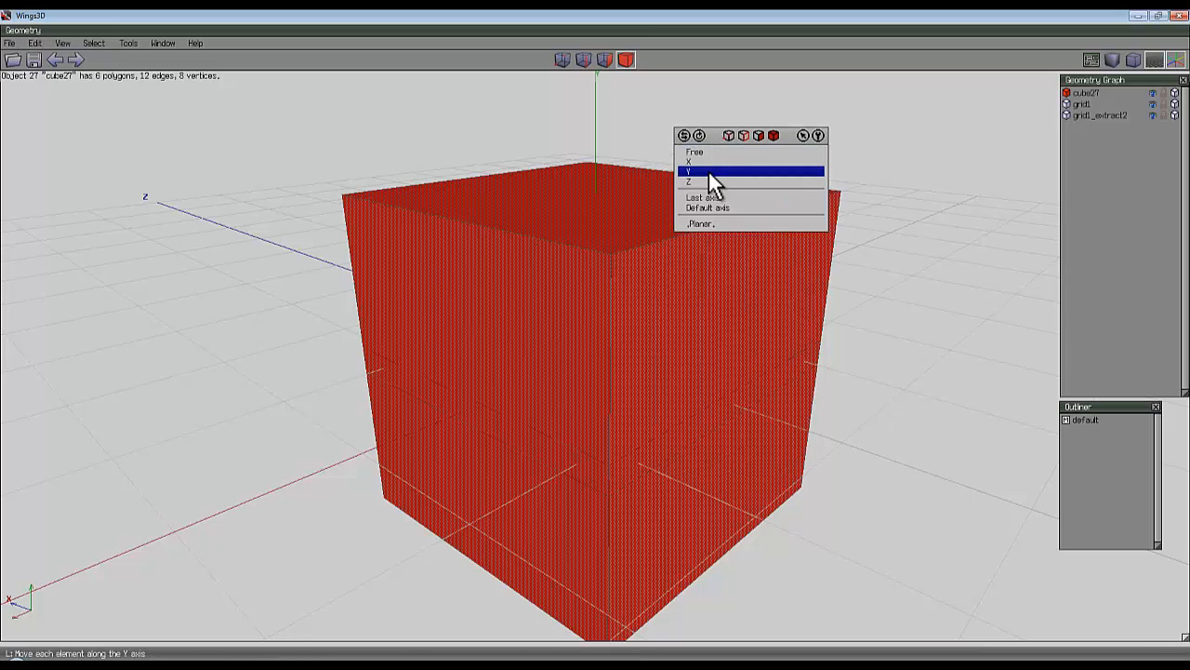
pyautogui.click(710, 178)
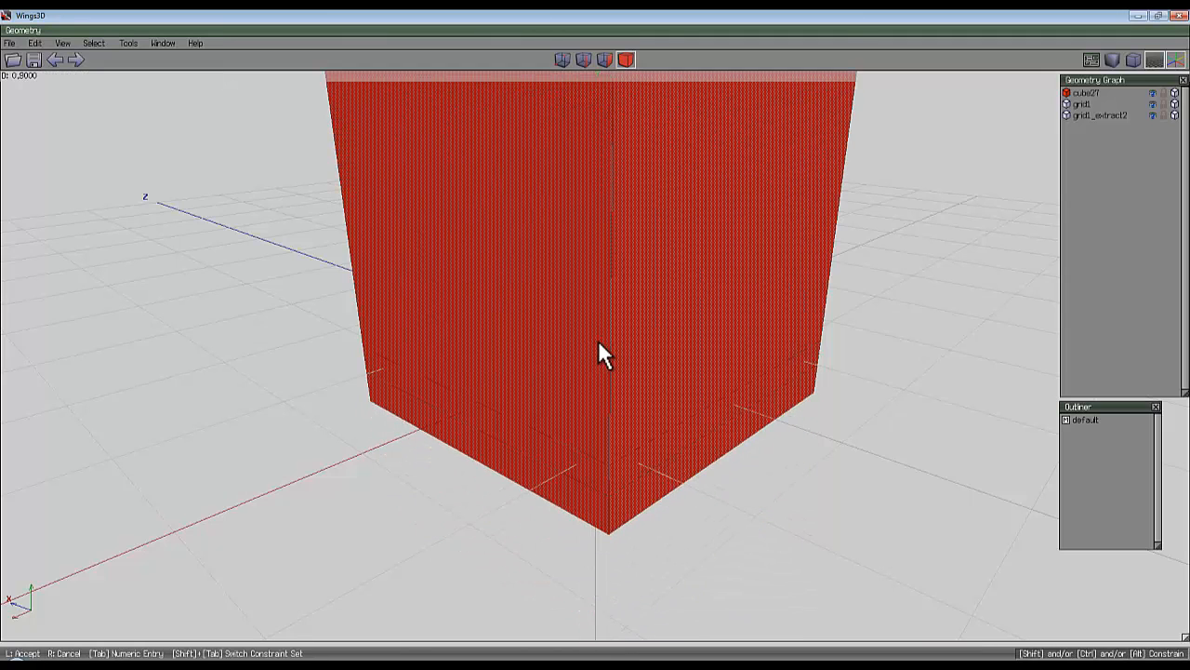
pyautogui.click(596, 343)
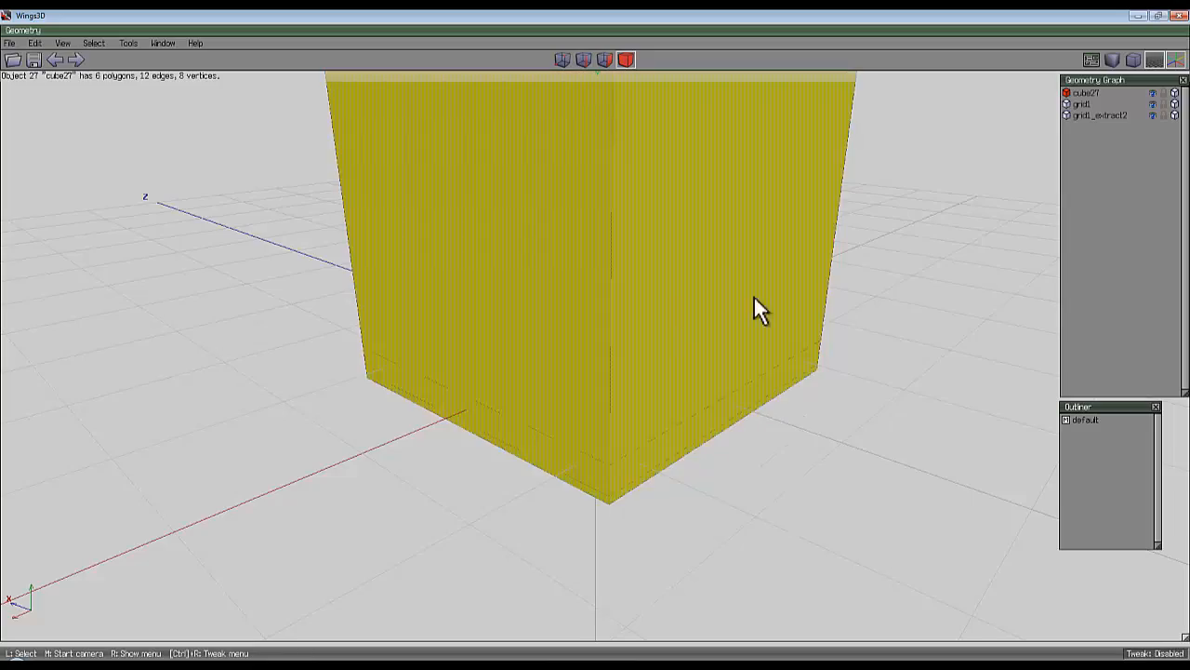
# - Inspect from several angles how the raised cube encloses the slab
pyautogui.middleClick(596, 340)
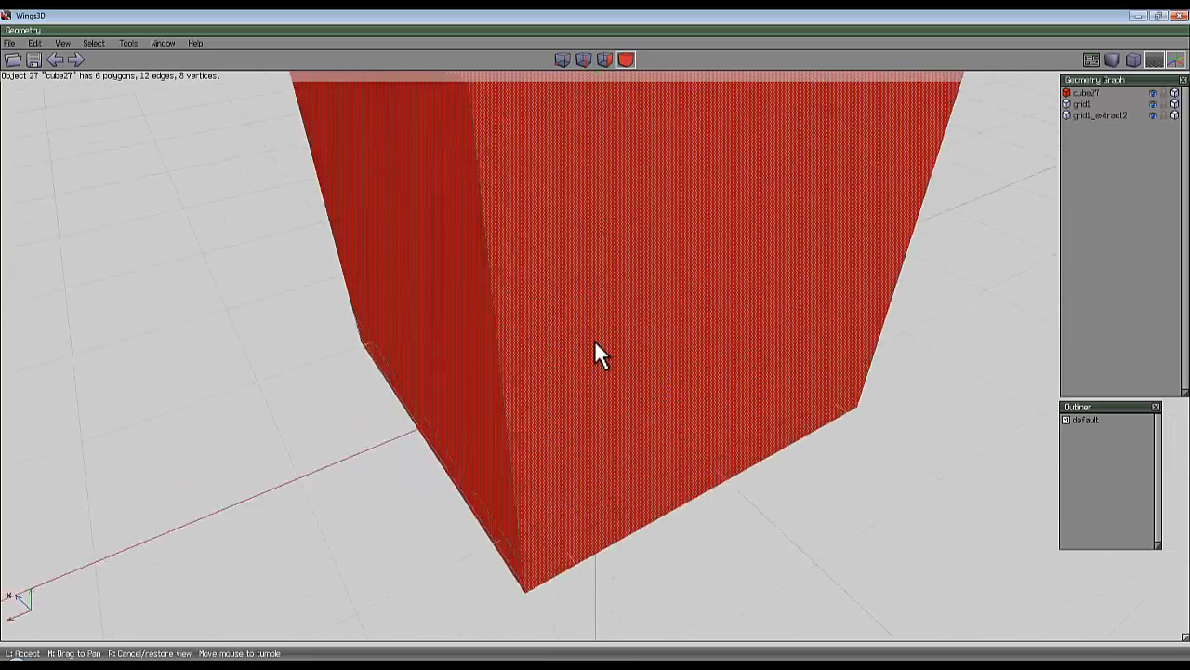
pyautogui.click(596, 342)
pyautogui.scroll(10, 820, 302)
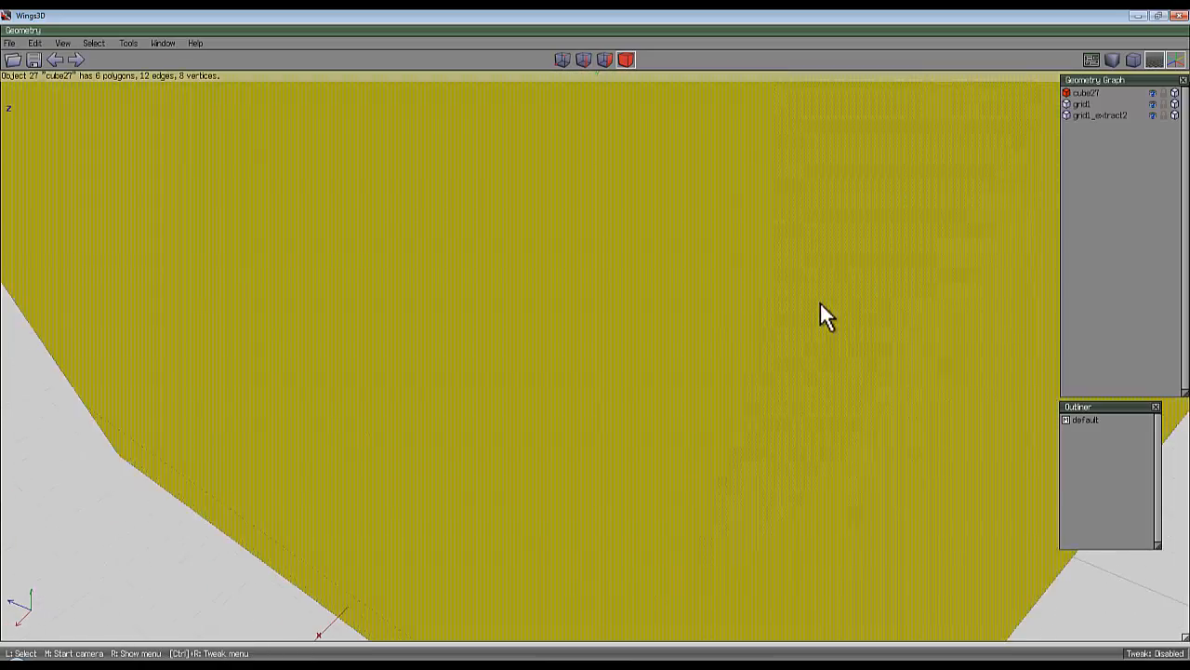
pyautogui.scroll(-5, 821, 301)
pyautogui.scroll(-5, 821, 302)
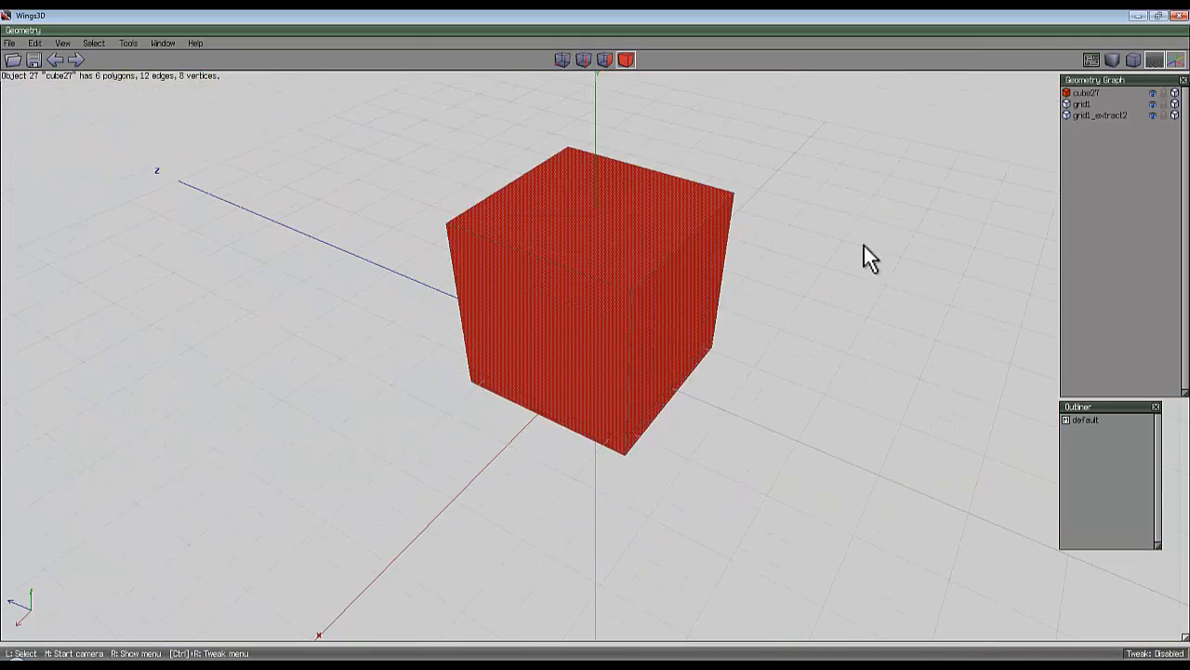
pyautogui.middleClick(864, 248)
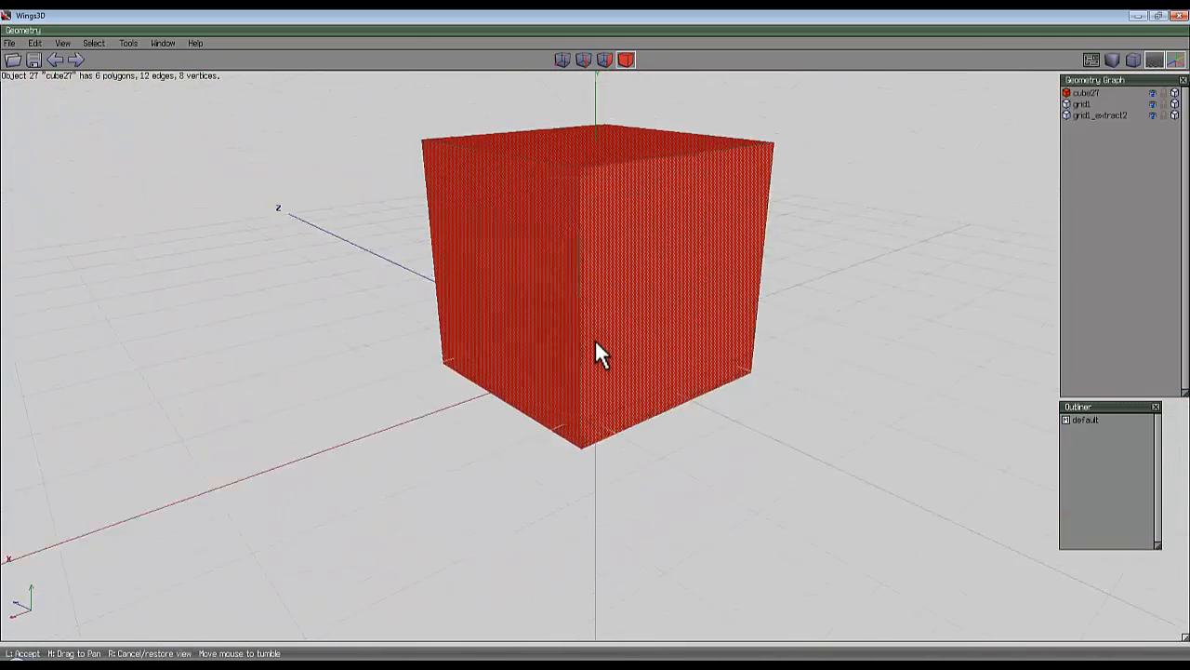
pyautogui.click(596, 344)
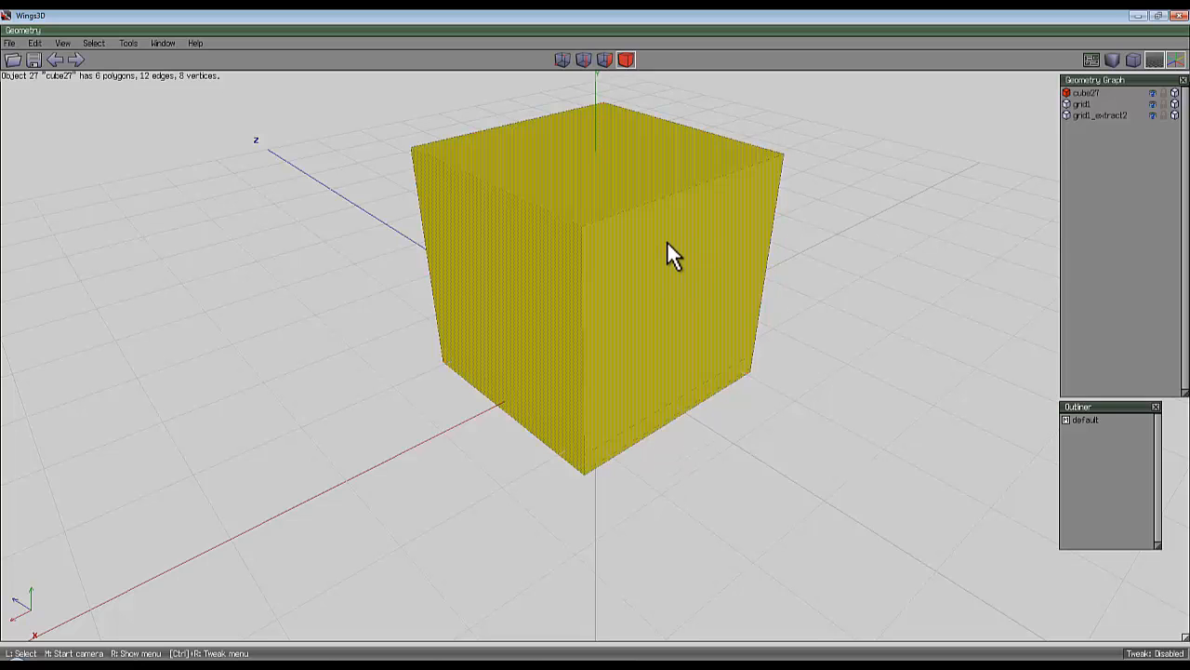
# - Convert the cube selection to faces and create a new material named Mirror for them
pyautogui.rightClick(667, 241)
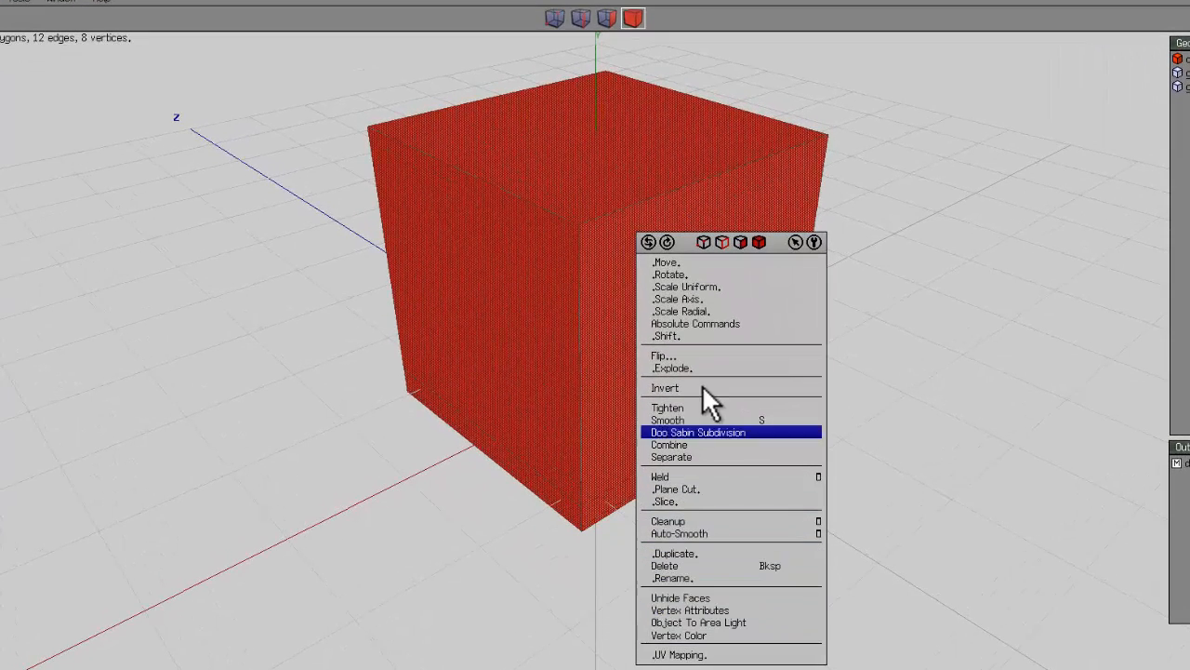
pyautogui.click(608, 14)
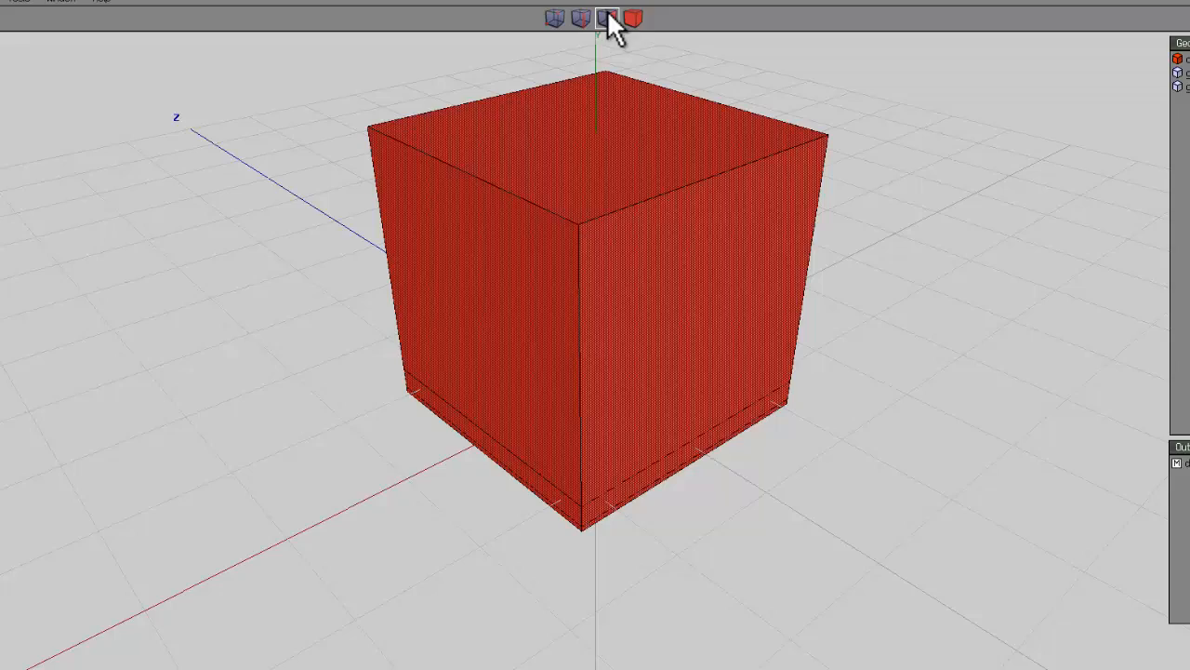
pyautogui.rightClick(700, 268)
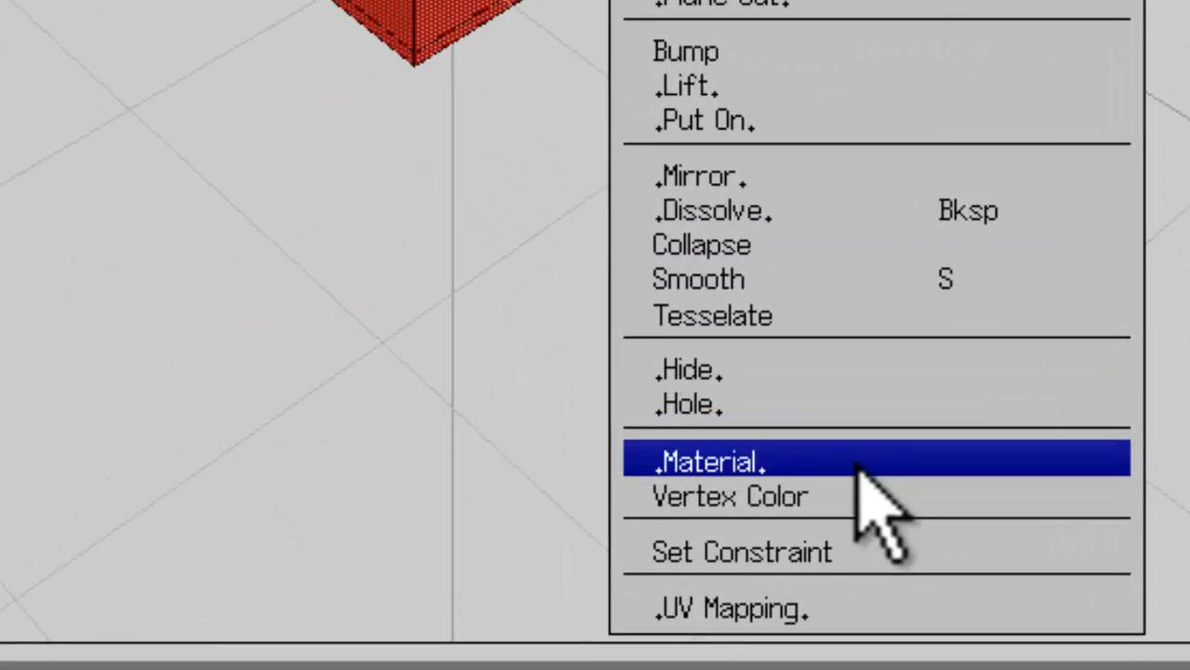
pyautogui.click(852, 465)
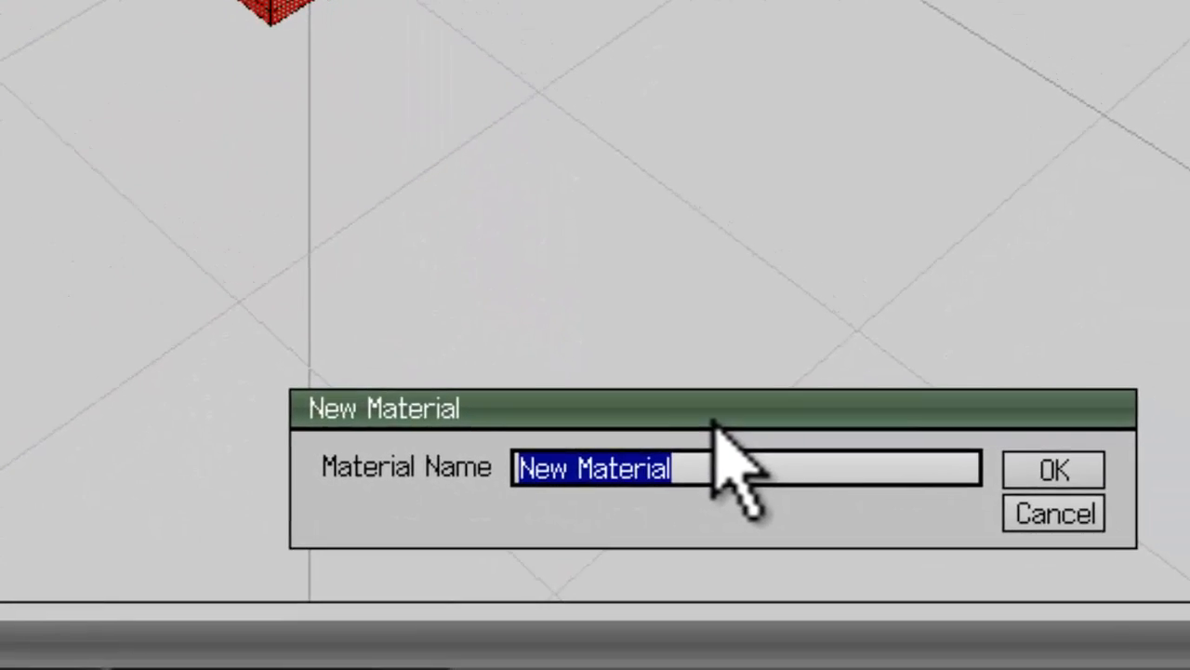
pyautogui.write('Mirror')
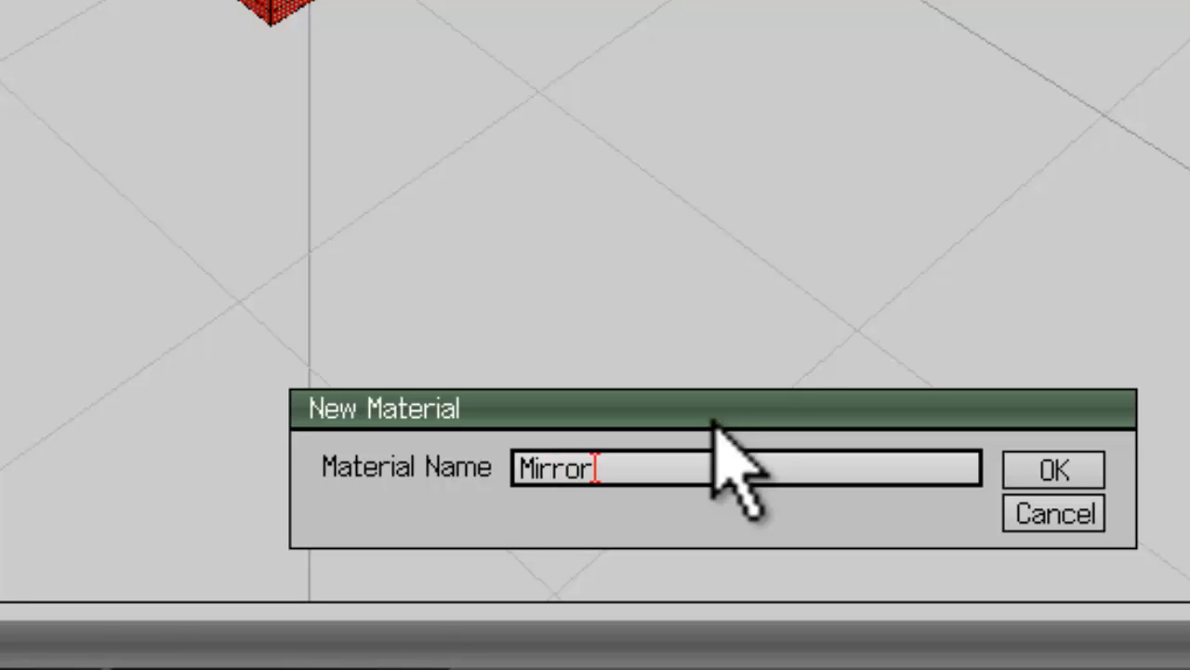
pyautogui.press('Return')
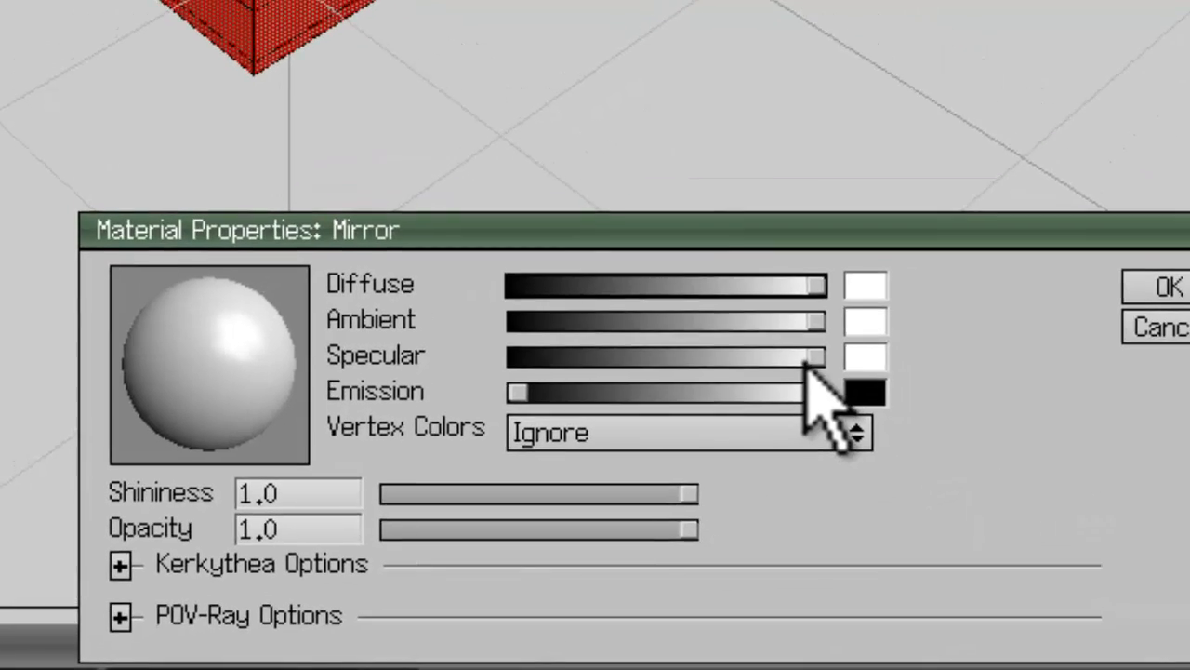
# - Darken the Mirror material, tint its diffuse colour green and apply it to the cube
pyautogui.moveTo(878, 330); pyautogui.dragTo(755, 330)
pyautogui.moveTo(878, 291); pyautogui.dragTo(684, 291)
pyautogui.moveTo(569, 346); pyautogui.dragTo(567, 345)
pyautogui.moveTo(551, 335); pyautogui.dragTo(592, 336)
pyautogui.click(792, 329)
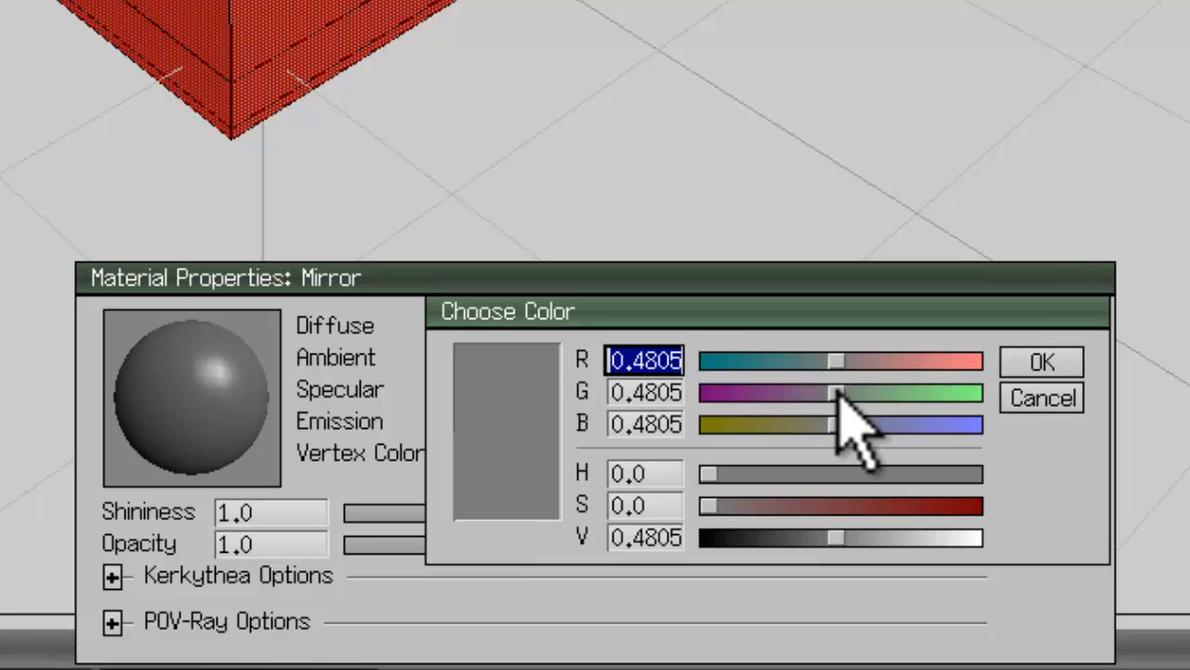
pyautogui.moveTo(840, 392); pyautogui.dragTo(930, 392)
pyautogui.click(1041, 361)
pyautogui.click(1067, 316)
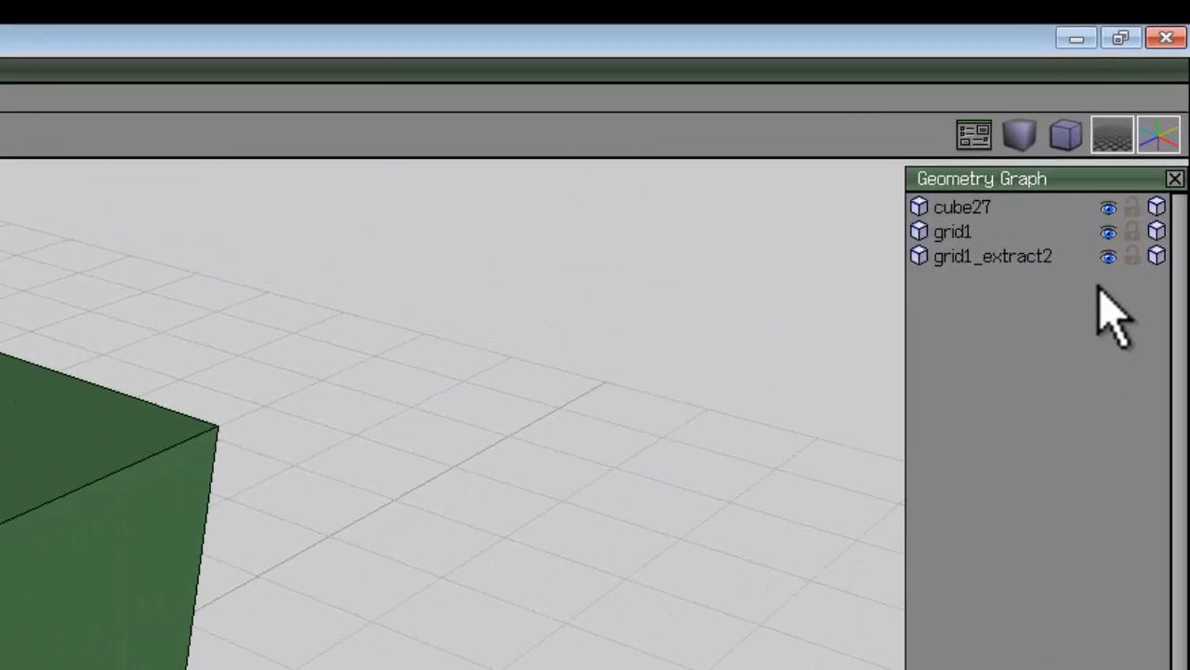
# - Hide the large cube and create a new material named Glow for the combined inner blocks
pyautogui.click(1110, 208)
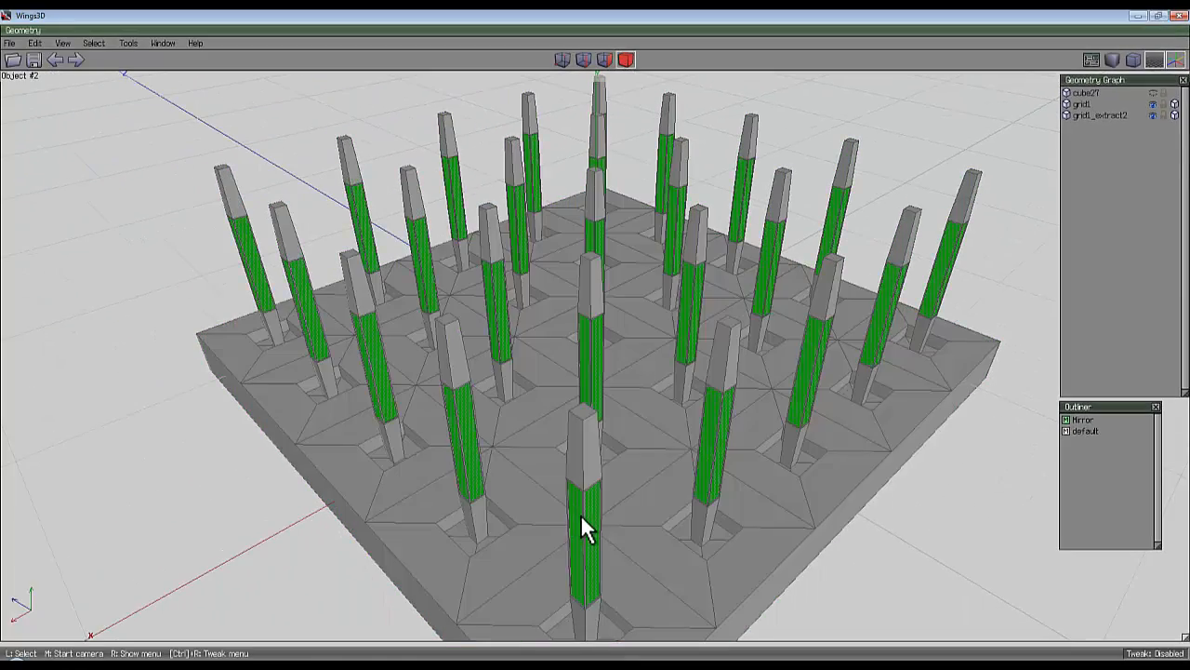
pyautogui.click(581, 514)
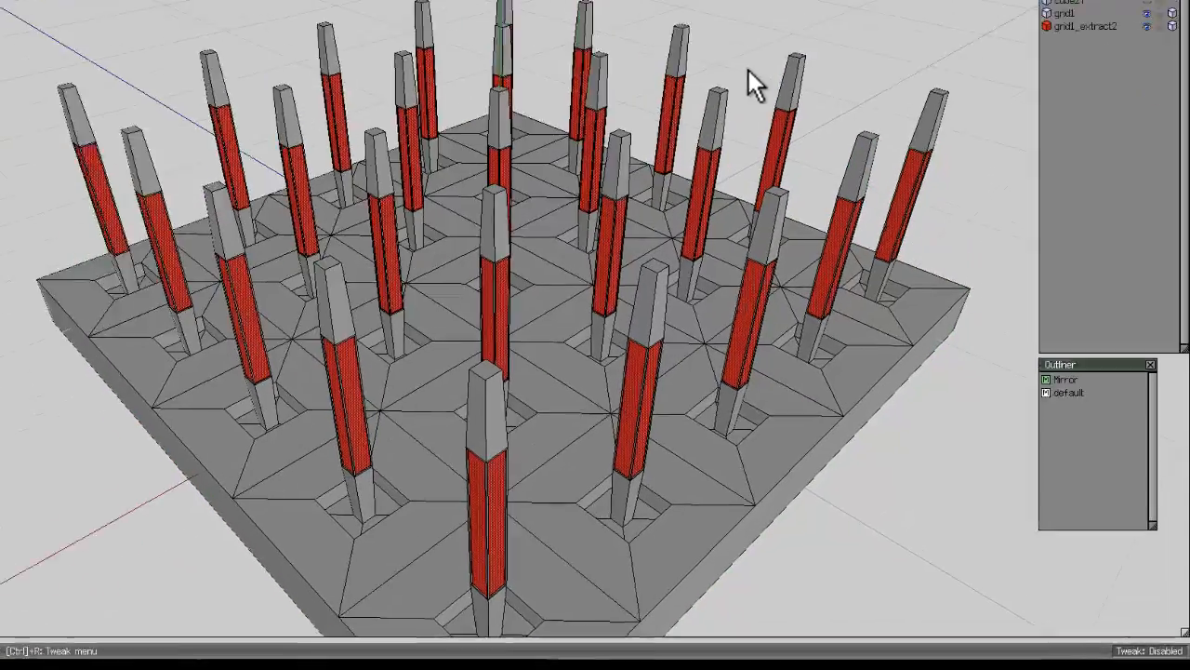
pyautogui.rightClick(770, 291)
pyautogui.click(349, 229)
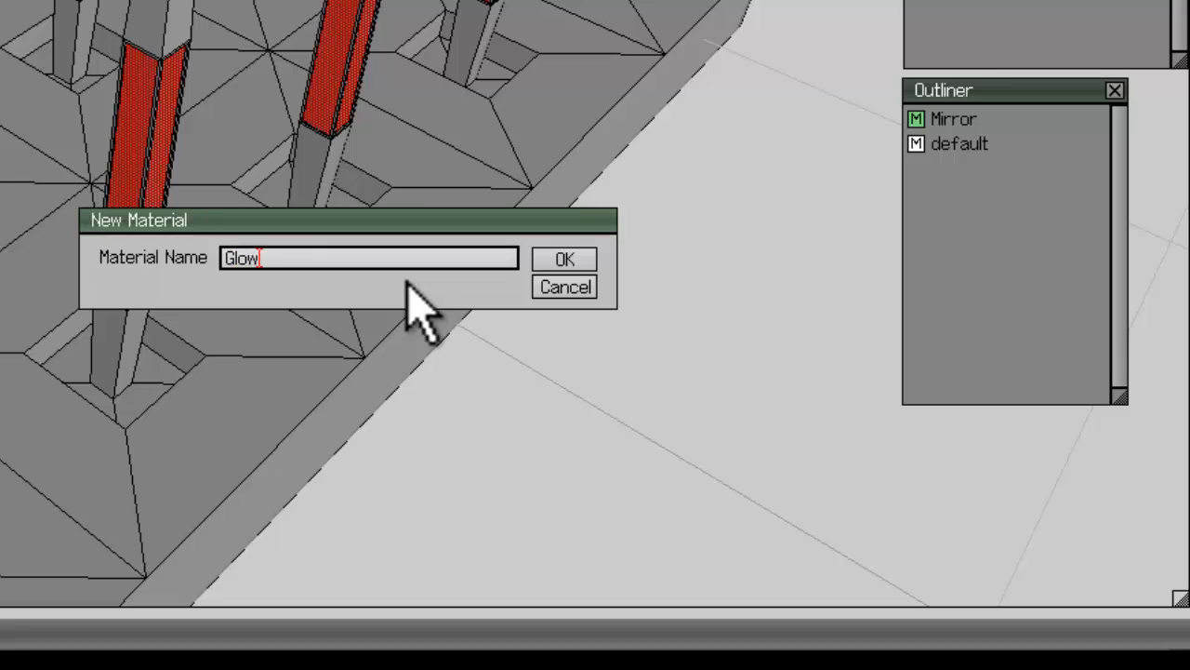
pyautogui.write('Glow')
pyautogui.press('Return')
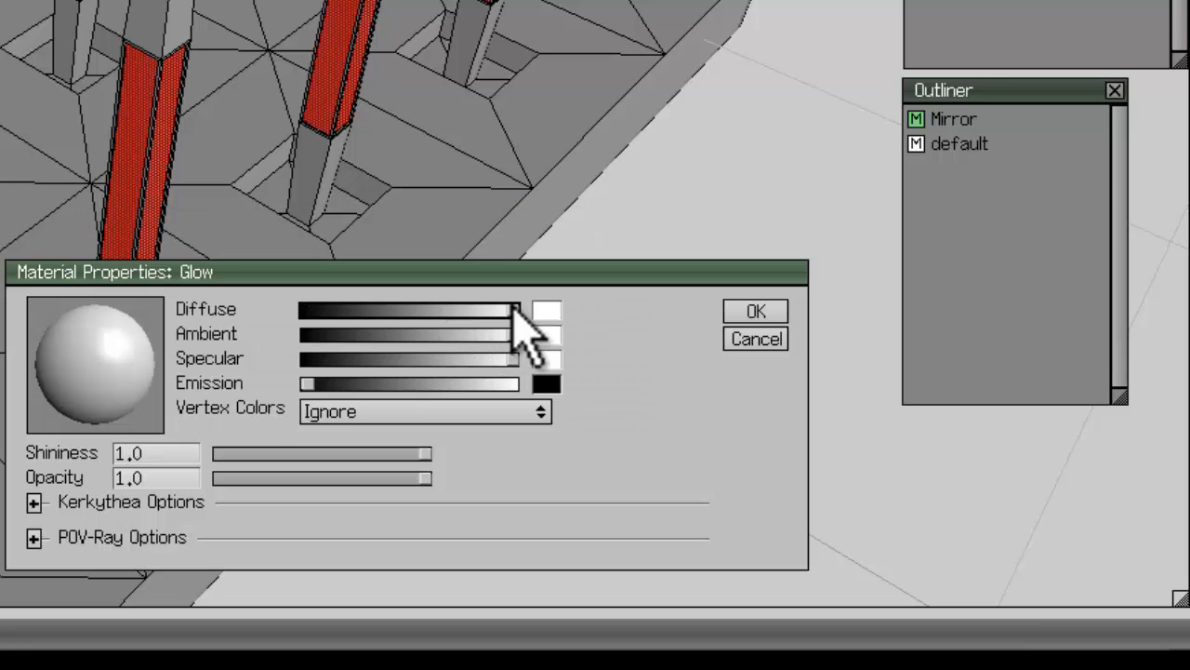
# - Give the Glow material a yellow diffuse colour with blue at about 0.3133, apply it and clear the selection
pyautogui.click(564, 311)
pyautogui.click(564, 383)
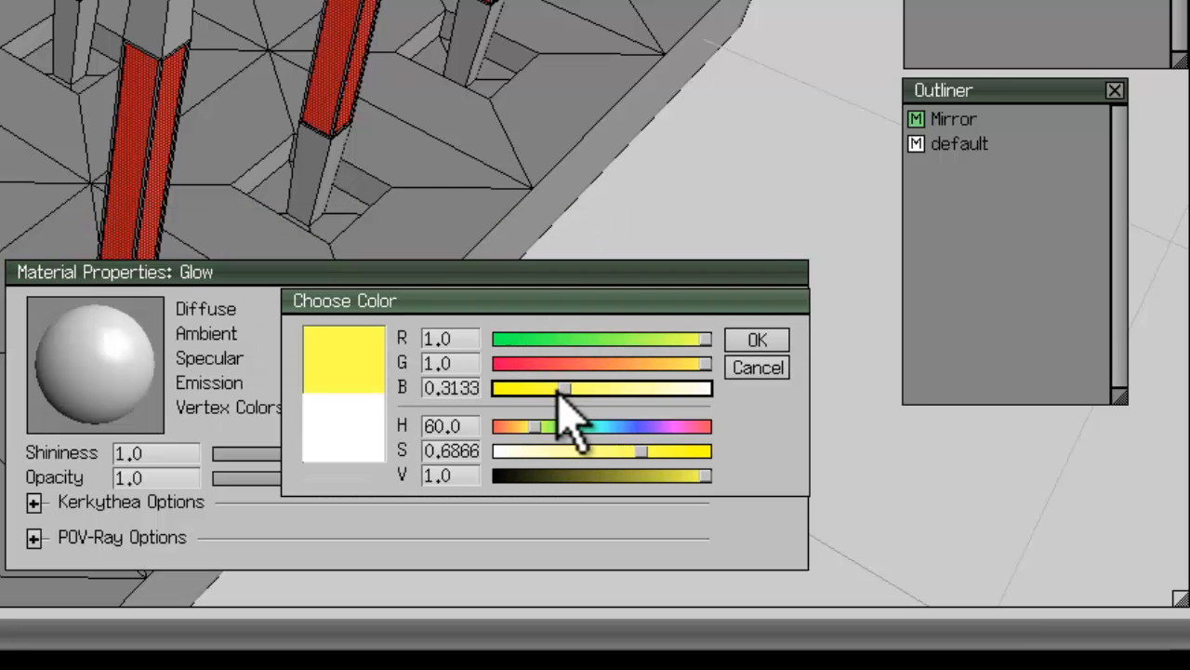
pyautogui.click(744, 342)
pyautogui.click(758, 311)
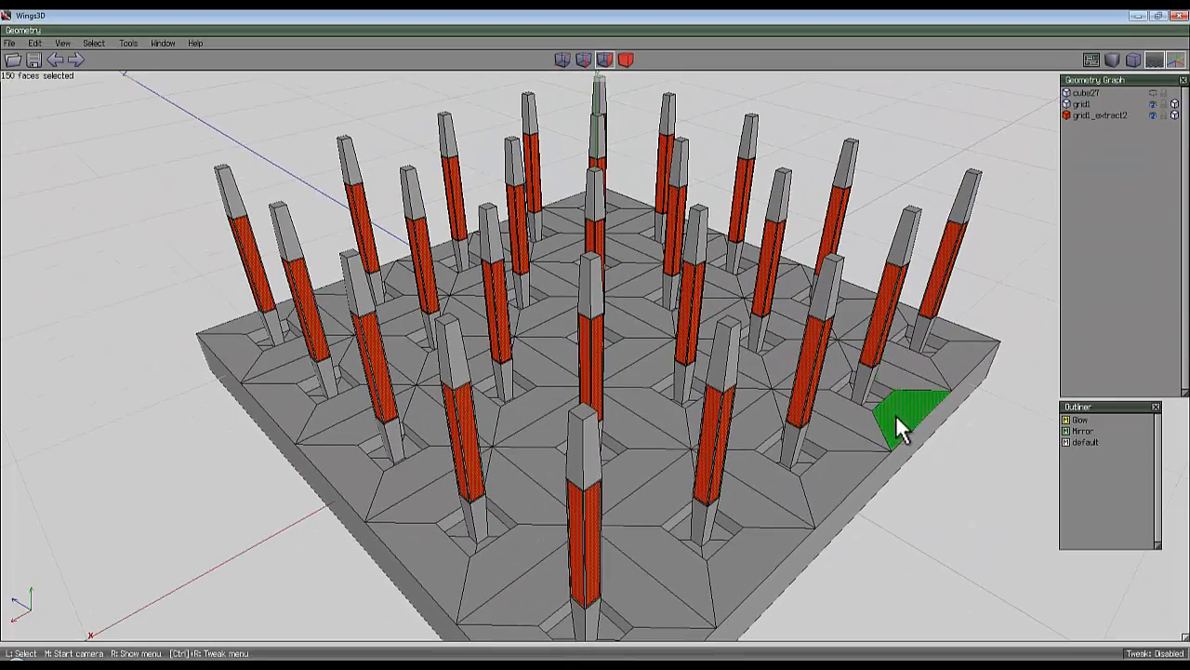
pyautogui.click(626, 60)
pyautogui.press('space')
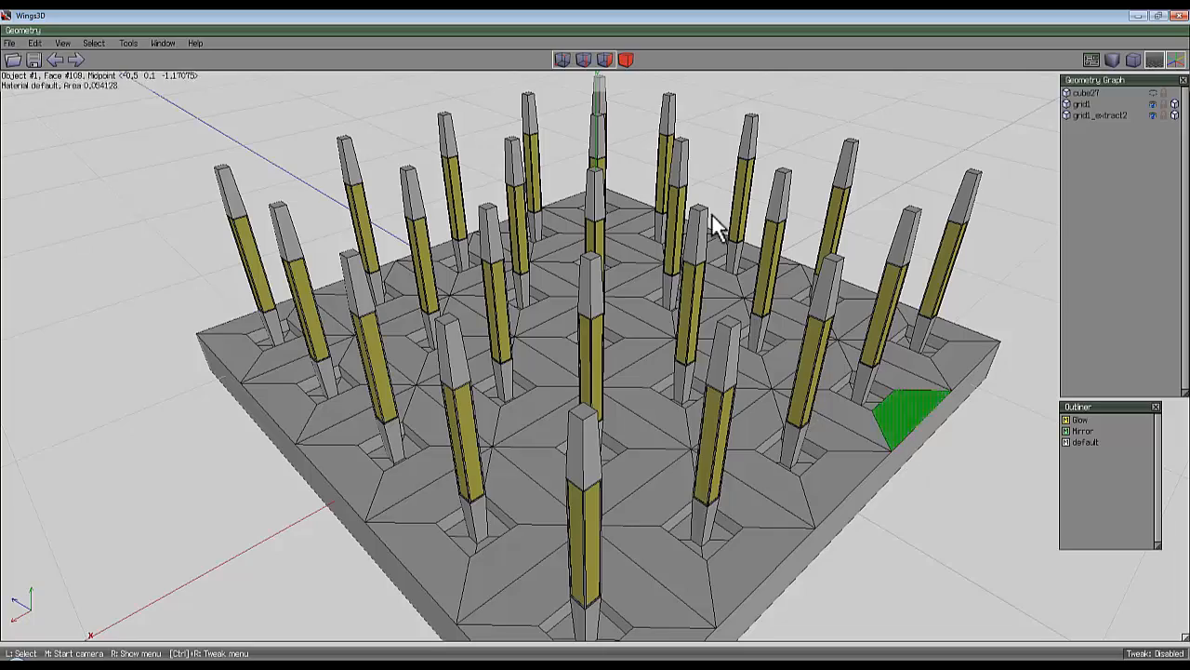
# - Select all faces of the slab and its posts and create a new material named Ground for them
pyautogui.click(626, 60)
pyautogui.click(869, 383)
pyautogui.click(604, 59)
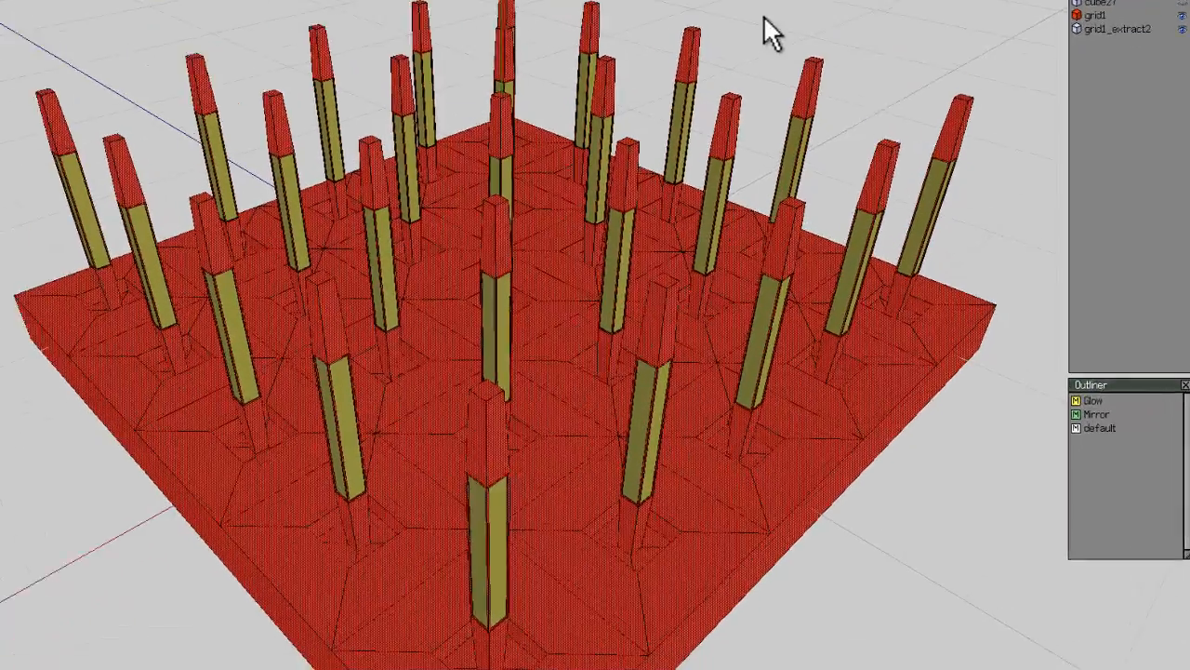
pyautogui.rightClick(817, 124)
pyautogui.click(668, 363)
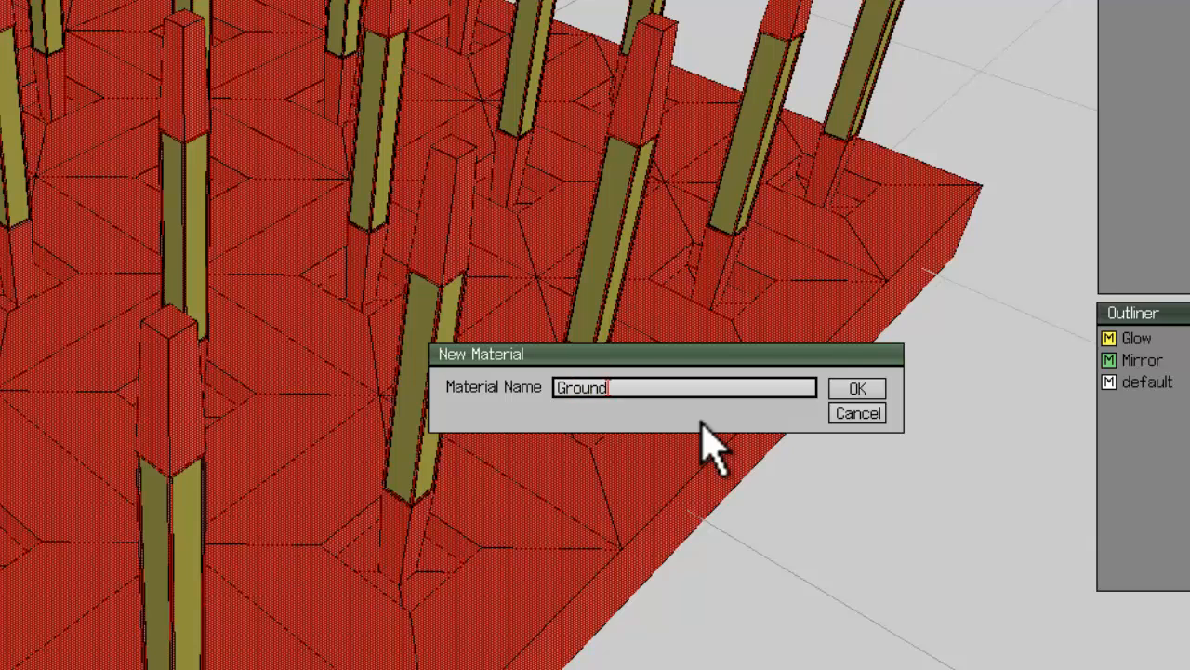
pyautogui.press('Return')
# - Set the Ground material's diffuse colour to purple with about R 0.8133, G 0.4733 and B 1.0, and apply it
pyautogui.click(833, 450)
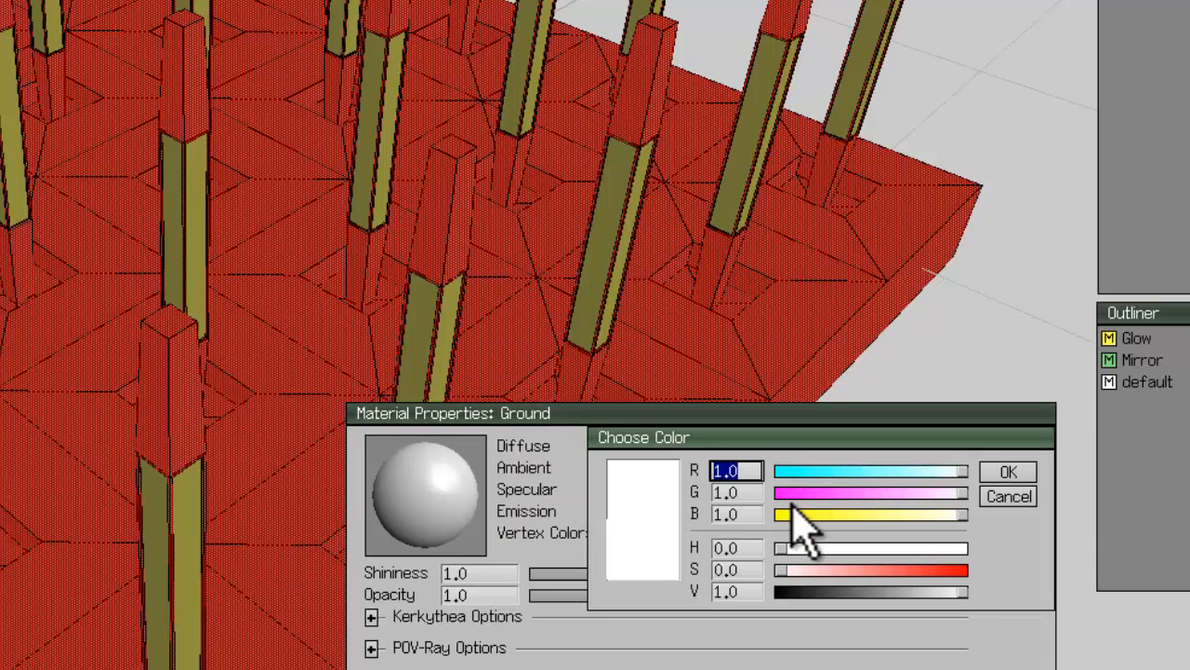
pyautogui.moveTo(818, 493); pyautogui.dragTo(865, 495)
pyautogui.click(917, 471)
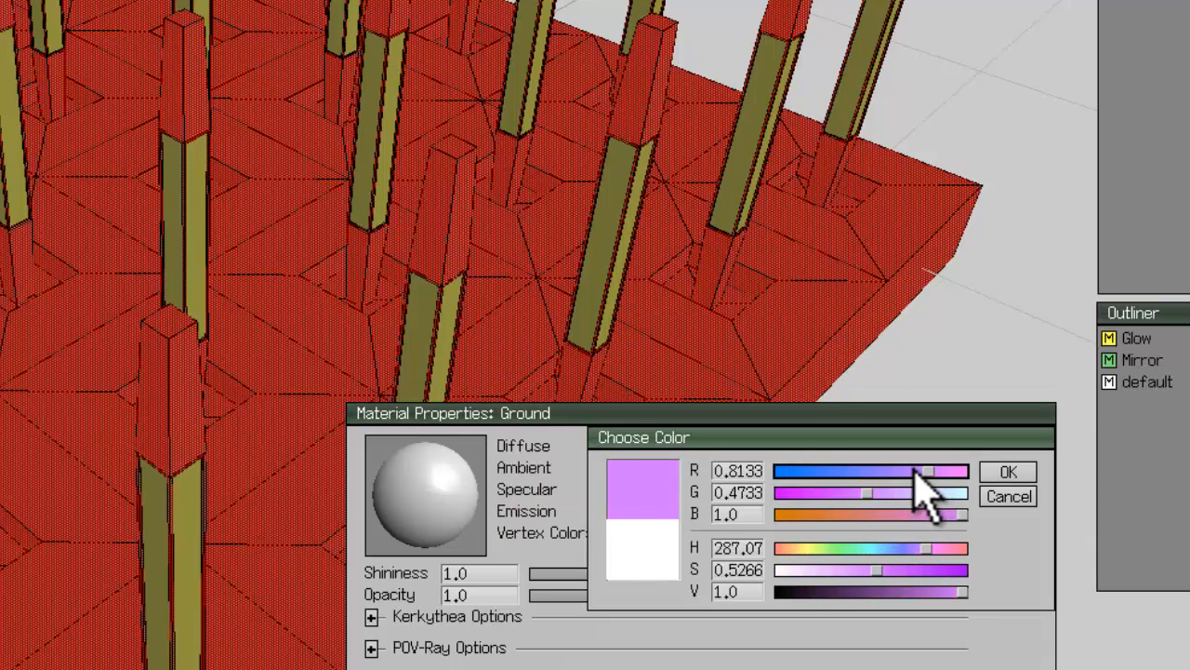
pyautogui.click(1009, 473)
pyautogui.click(1007, 447)
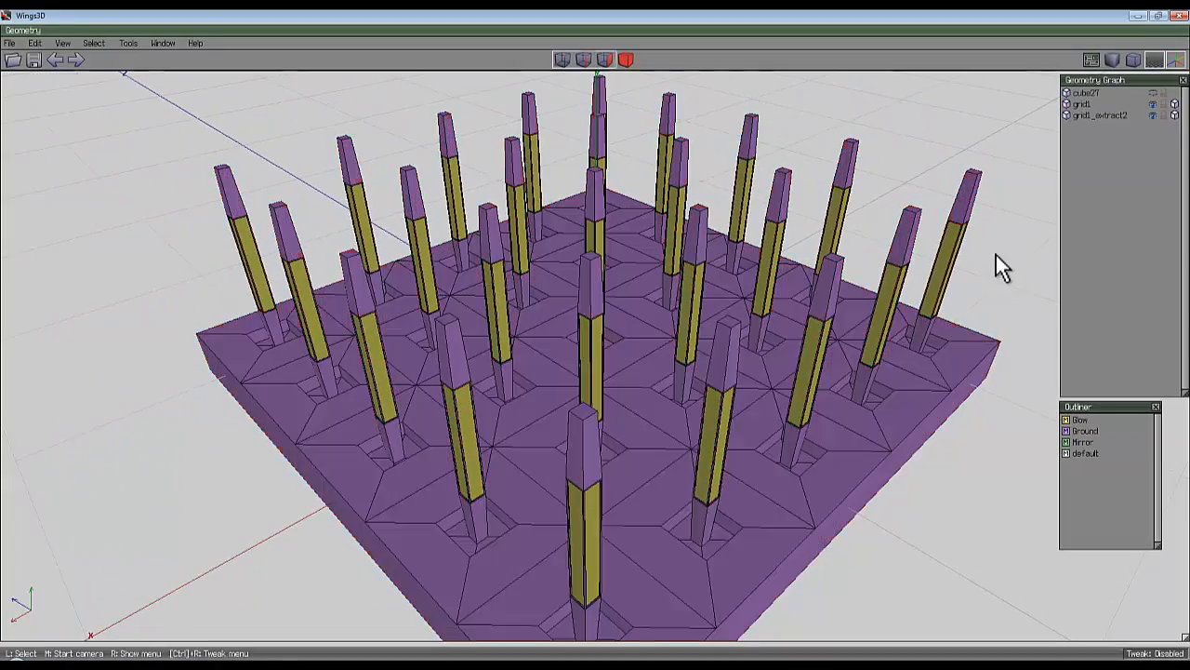
# - Show the large cube again and view the complete model from above
pyautogui.middleClick(996, 258)
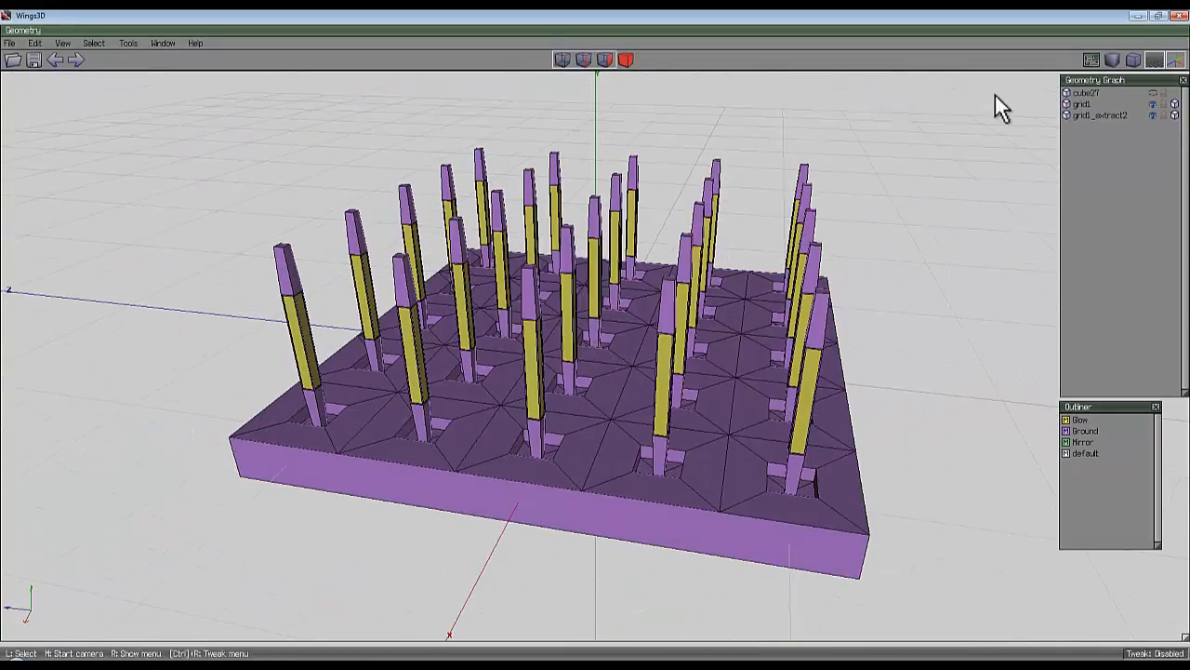
pyautogui.click(1153, 93)
pyautogui.middleClick(957, 266)
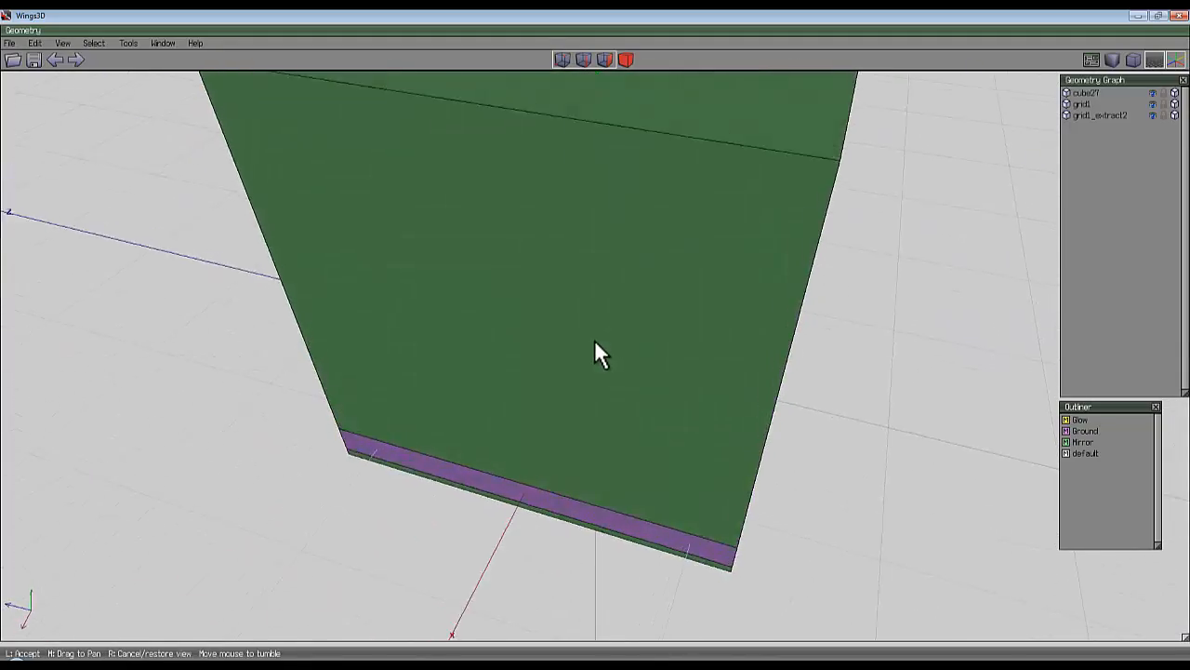
pyautogui.scroll(-10, 595, 344)
pyautogui.click(595, 346)
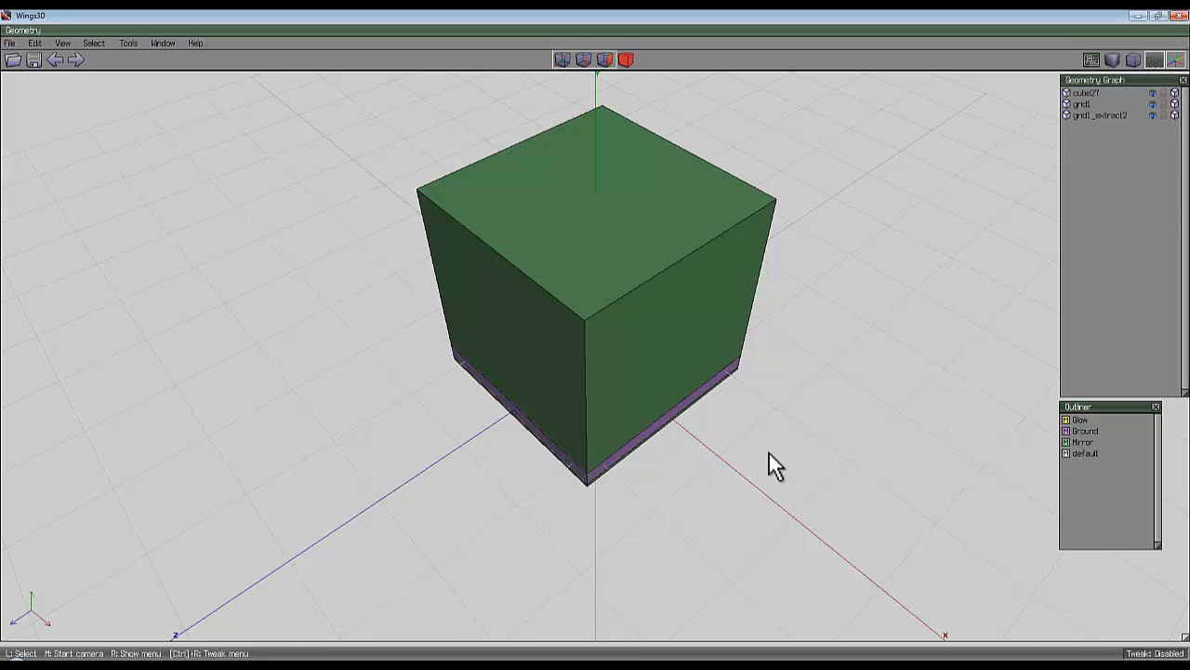
# - Export the model as the Wavefront file Glowcore2.obj in the +grab this folder
pyautogui.click(11, 44)
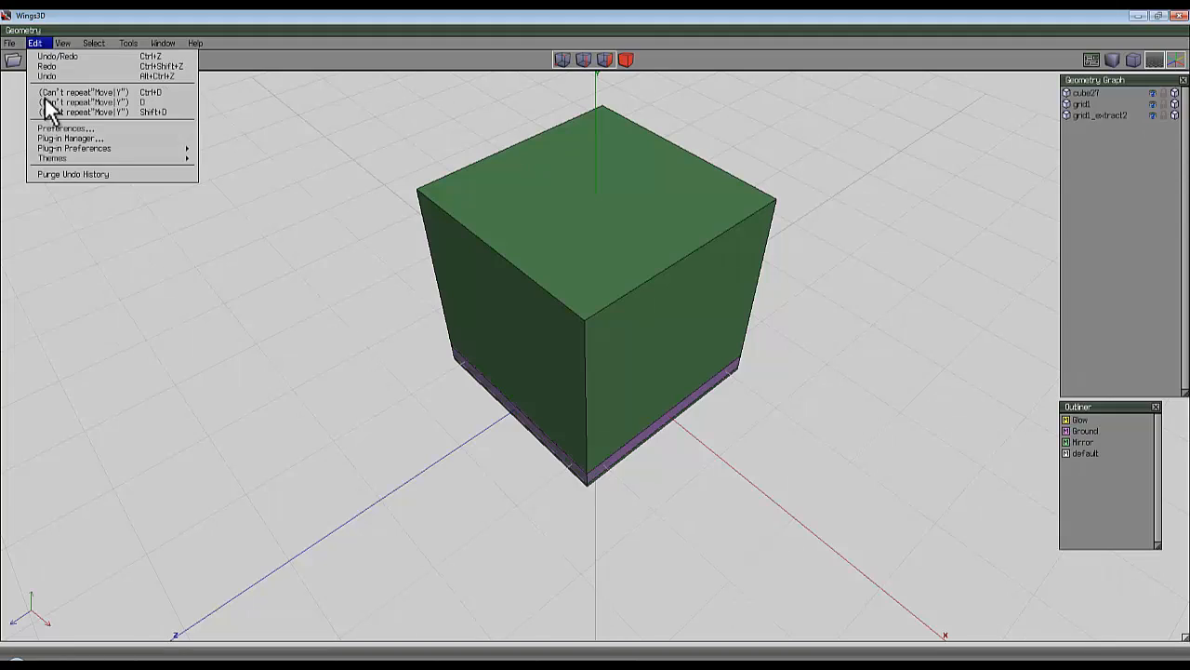
pyautogui.moveTo(11, 43)
pyautogui.moveTo(40, 174)
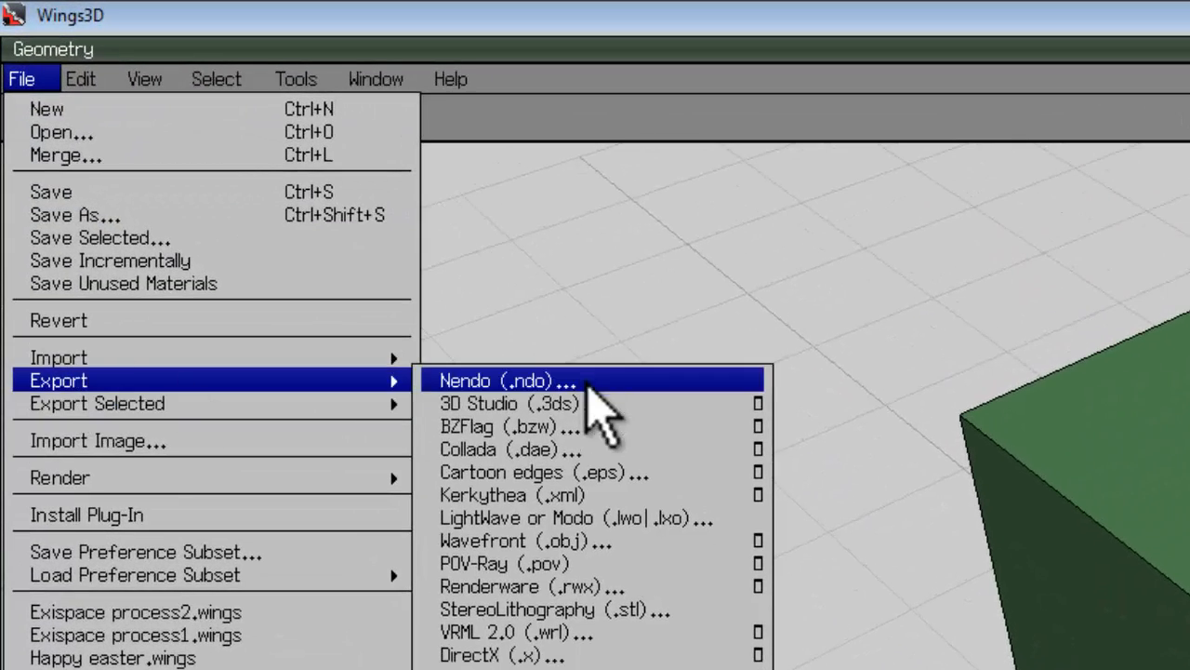
pyautogui.click(600, 540)
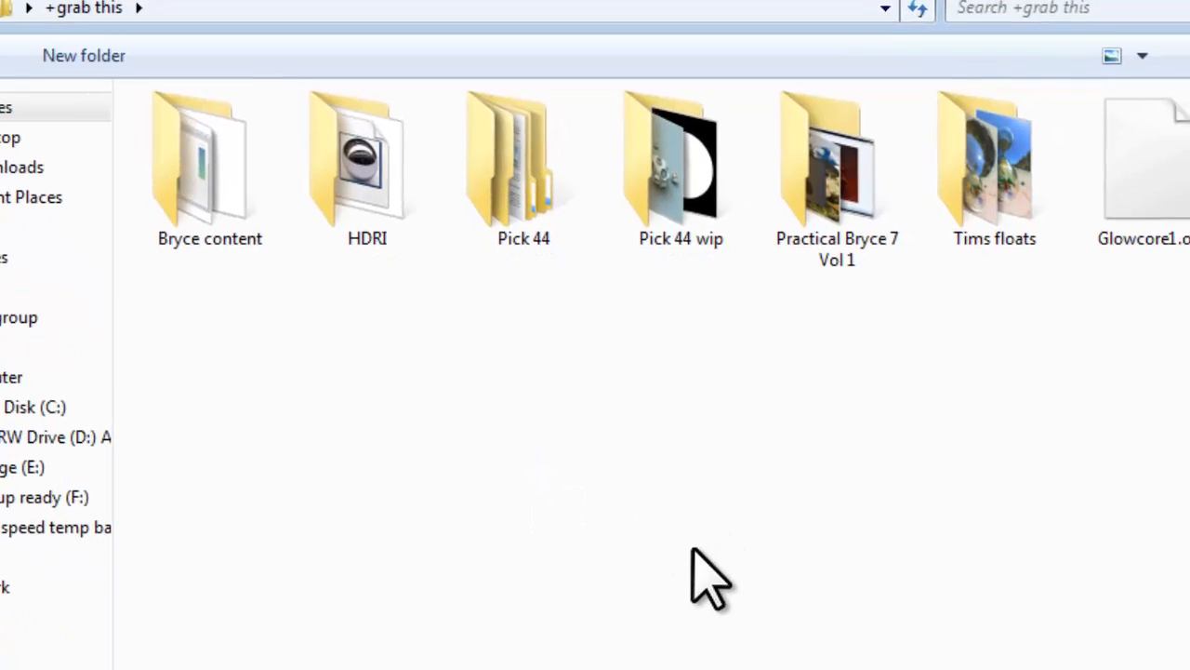
pyautogui.click(1187, 300)
pyautogui.click(282, 476)
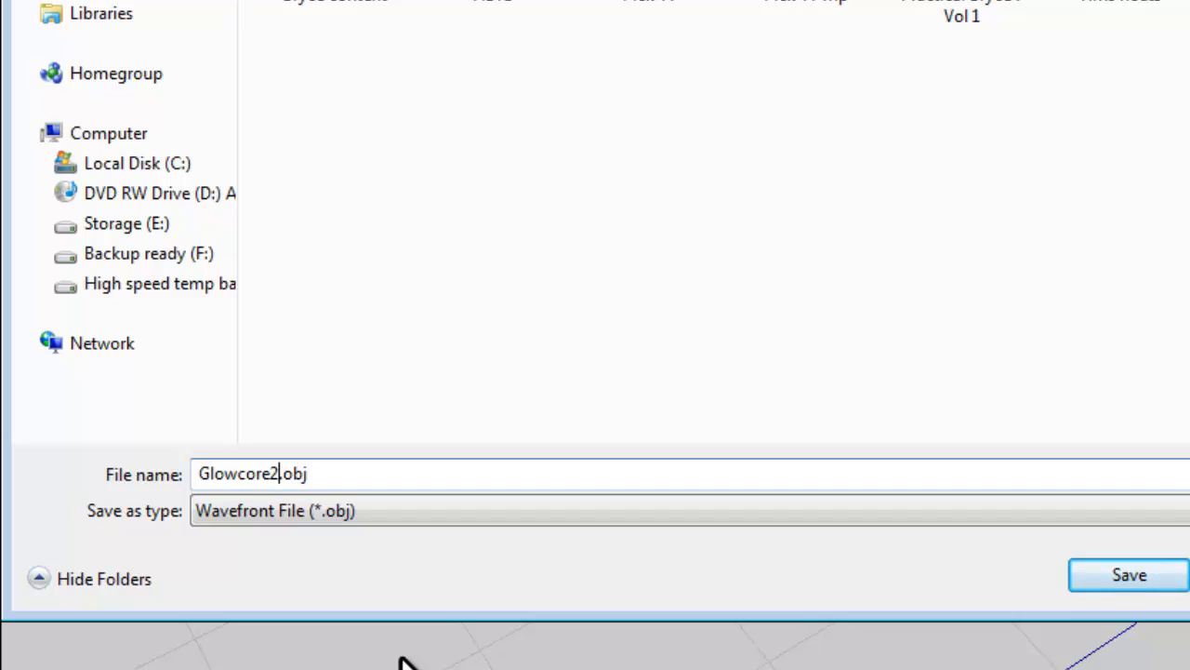
pyautogui.click(1128, 575)
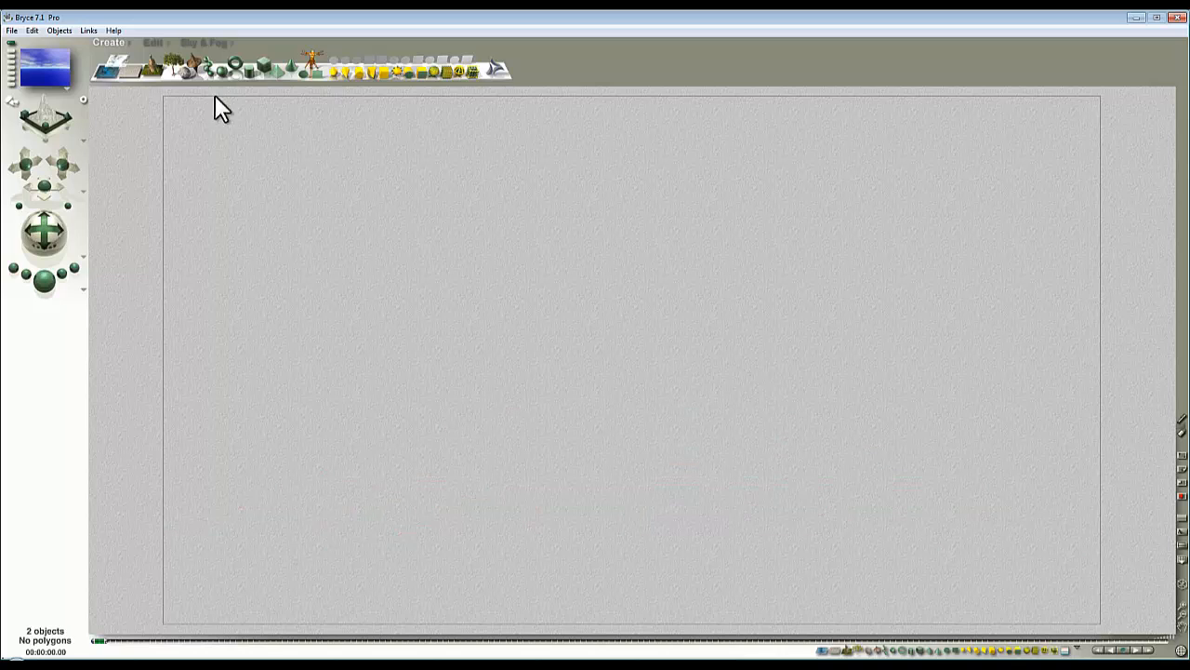
# - Switch to Bryce 7.1 Pro, import Glowcore2.obj and confirm the imported model's Edit Mesh settings
pyautogui.click(13, 31)
pyautogui.click(59, 216)
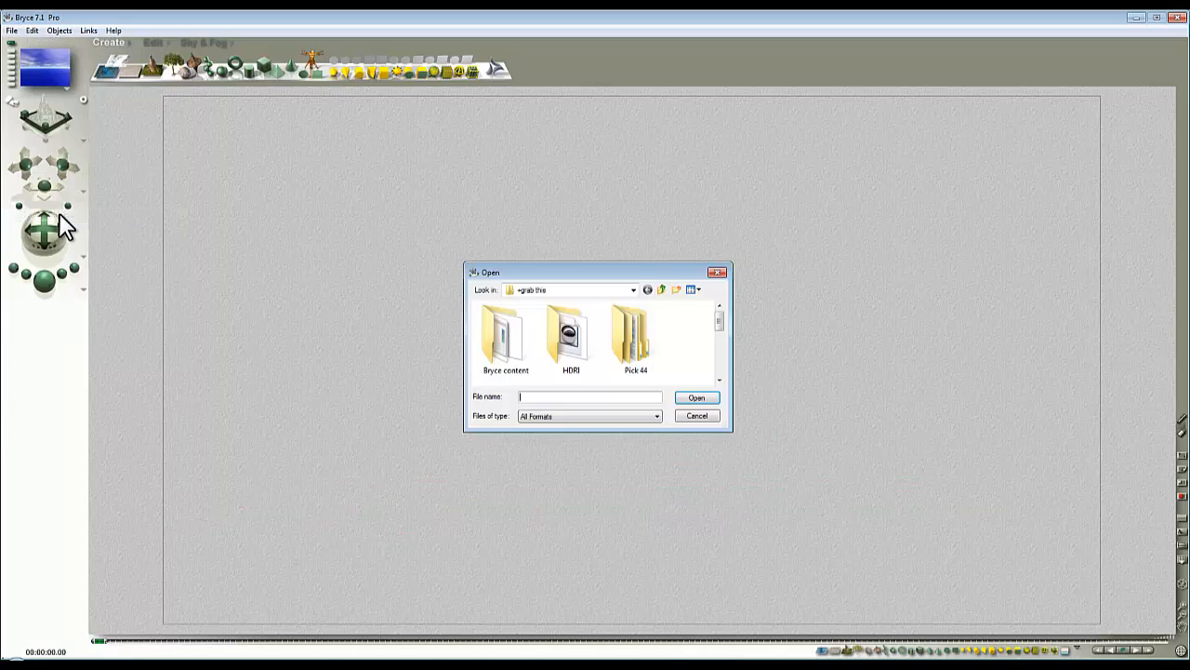
pyautogui.moveTo(719, 320); pyautogui.dragTo(727, 375)
pyautogui.click(582, 354)
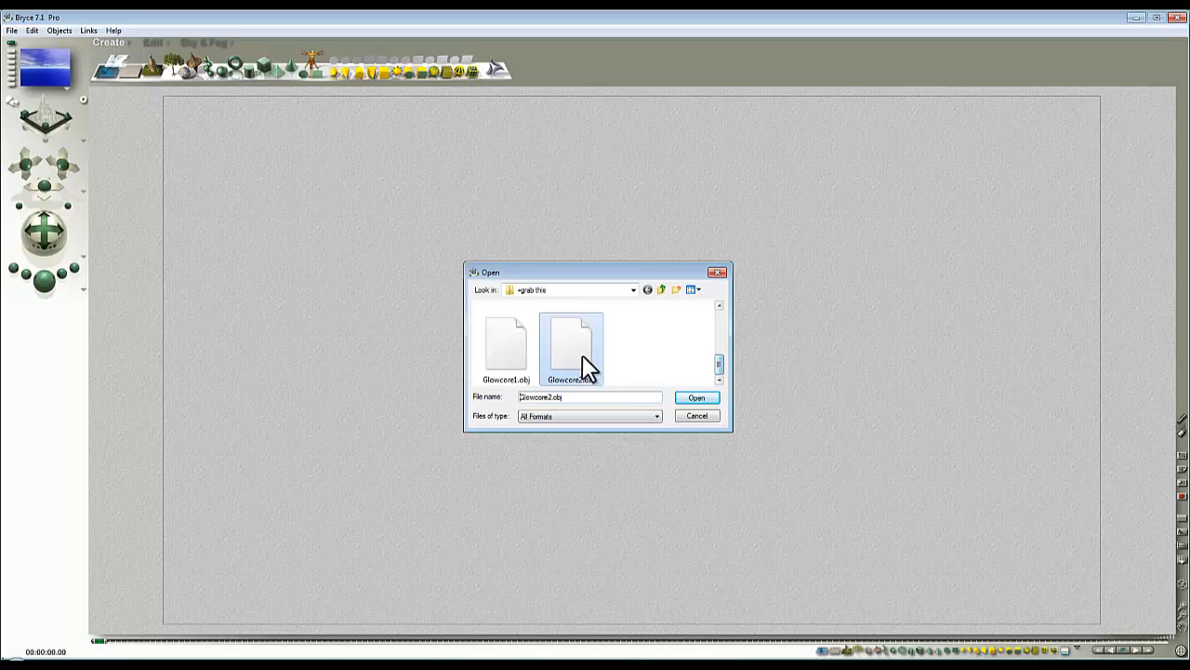
pyautogui.click(695, 399)
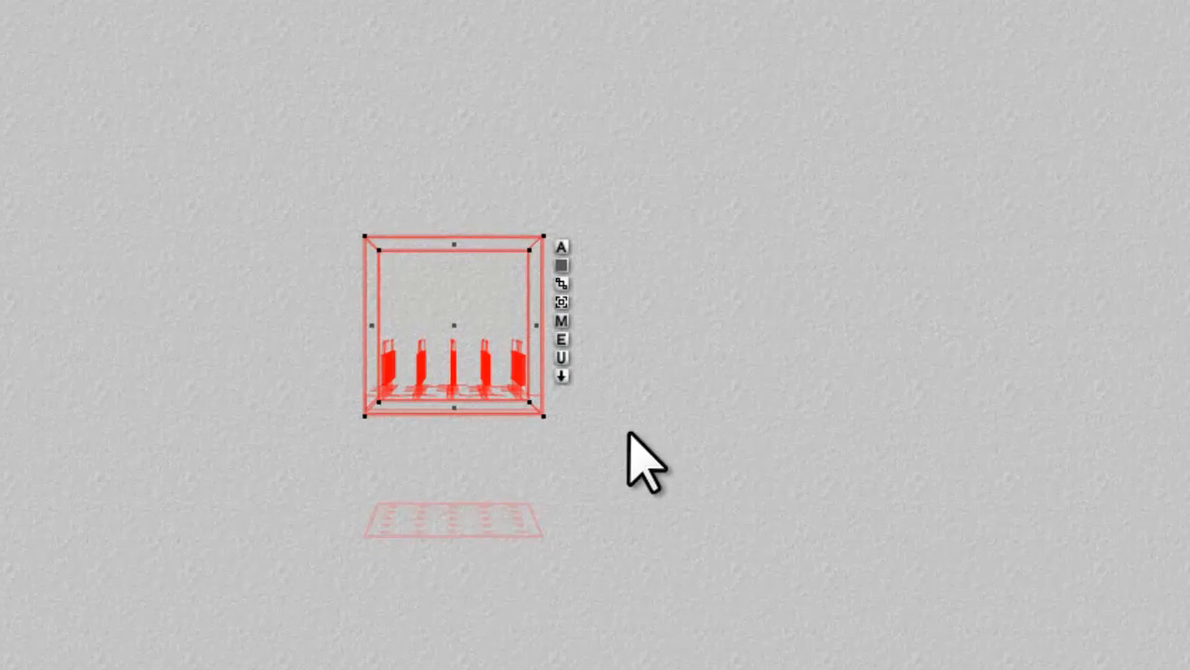
pyautogui.click(561, 339)
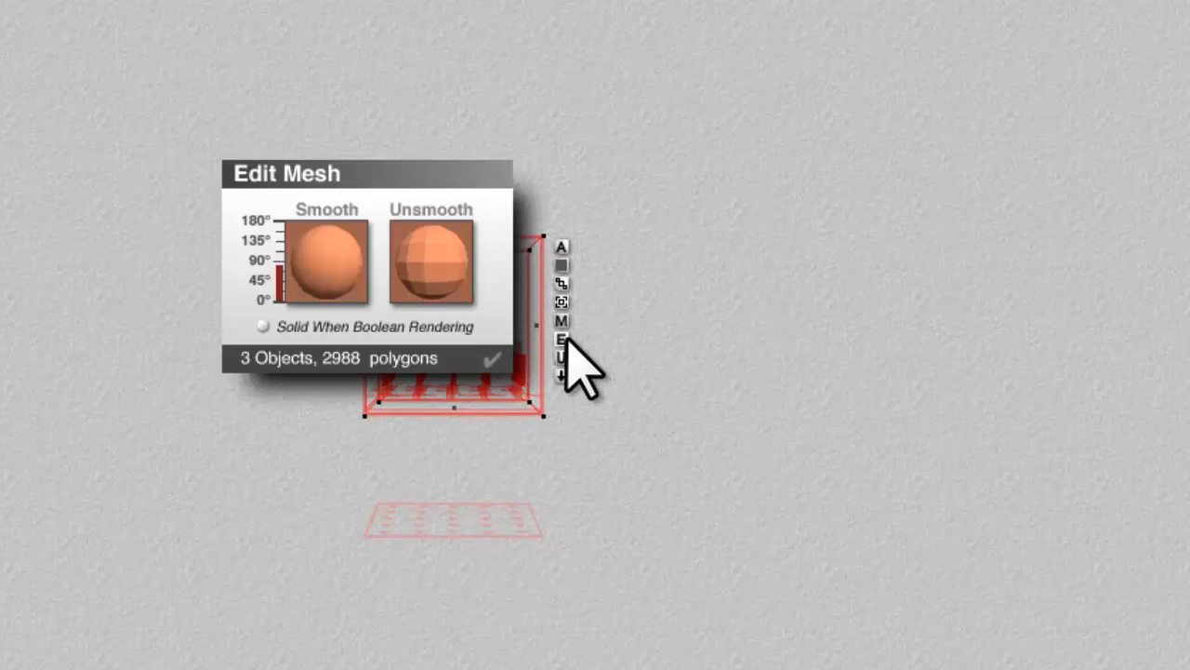
pyautogui.click(492, 360)
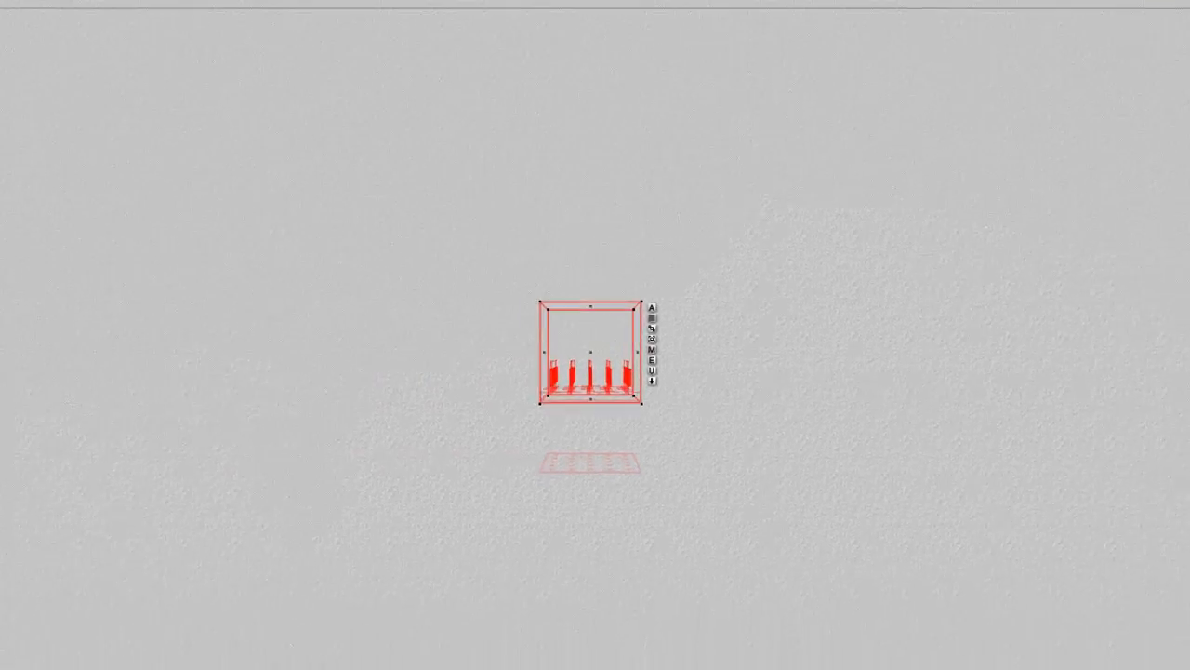
# - Enlarge the imported model, checking it from above, until its cube surrounds the camera, and return to the camera view
pyautogui.moveTo(148, 68); pyautogui.dragTo(173, 68)
pyautogui.press('2')
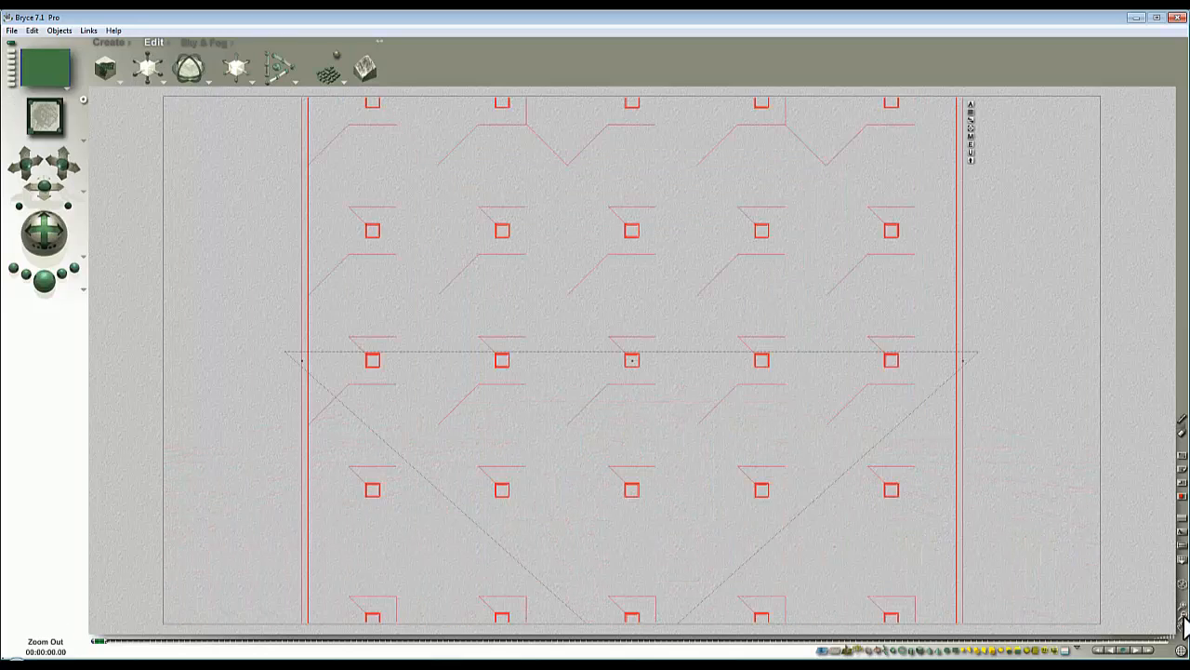
pyautogui.click(1185, 622)
pyautogui.moveTo(141, 79); pyautogui.dragTo(148, 79)
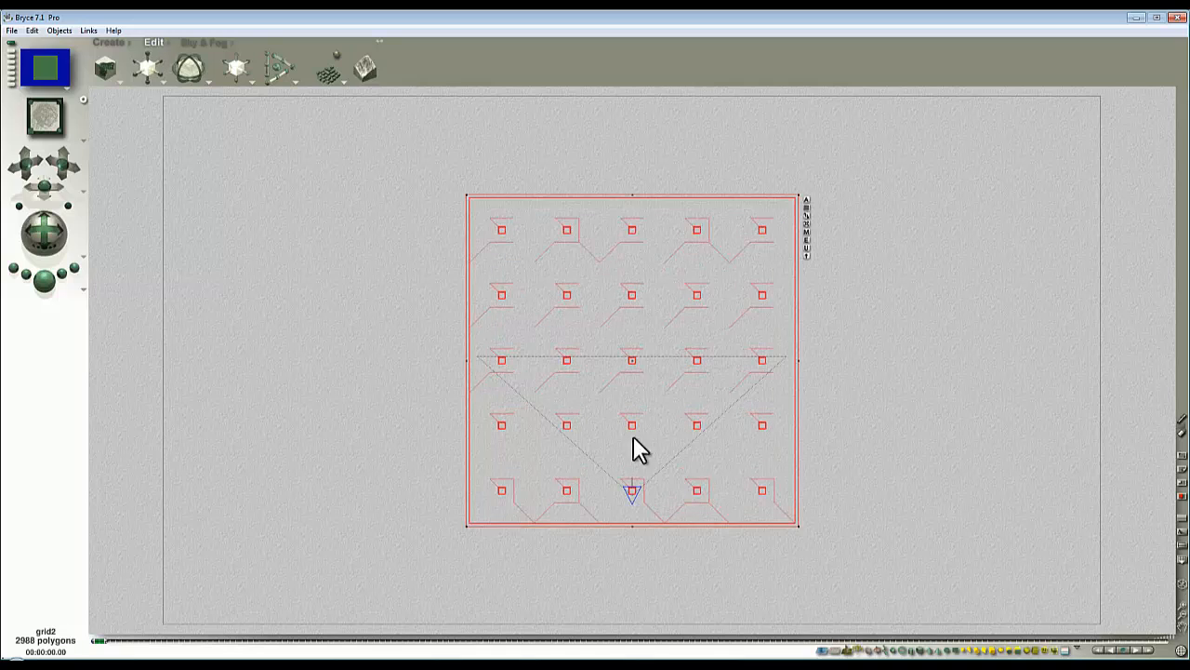
pyautogui.press('1')
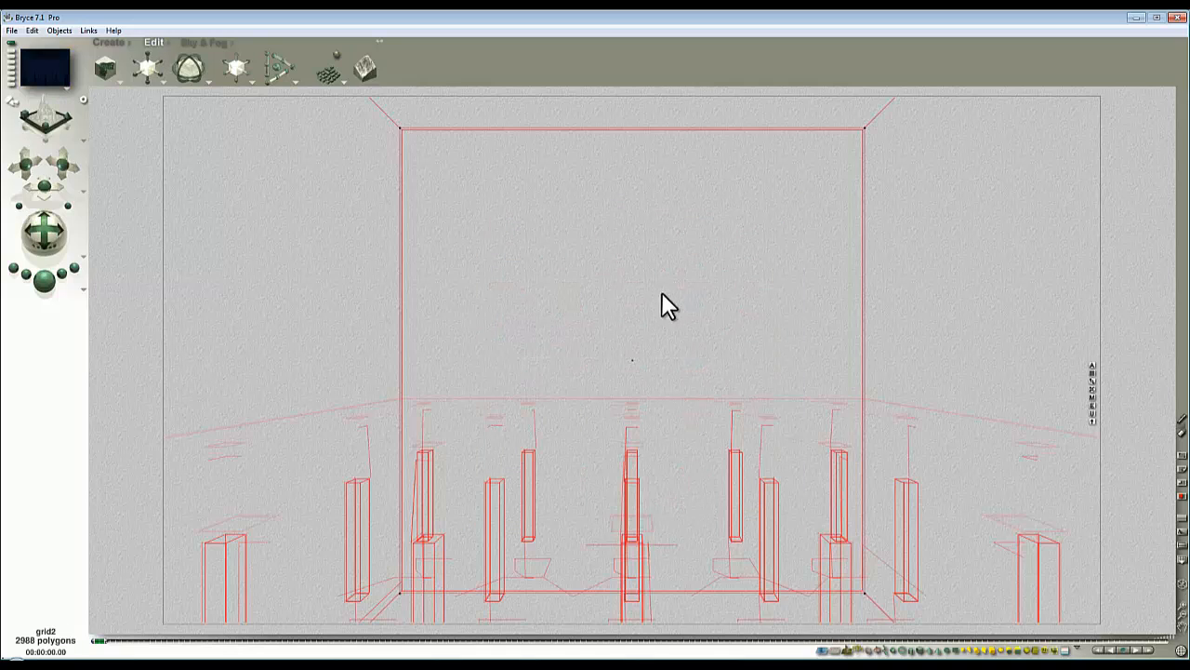
# - Select the enclosing cube within the imported group, rename it Mirror and assign it the magenta family colour
pyautogui.keyDown('ctrl'); pyautogui.click(747, 225); pyautogui.keyUp('ctrl')
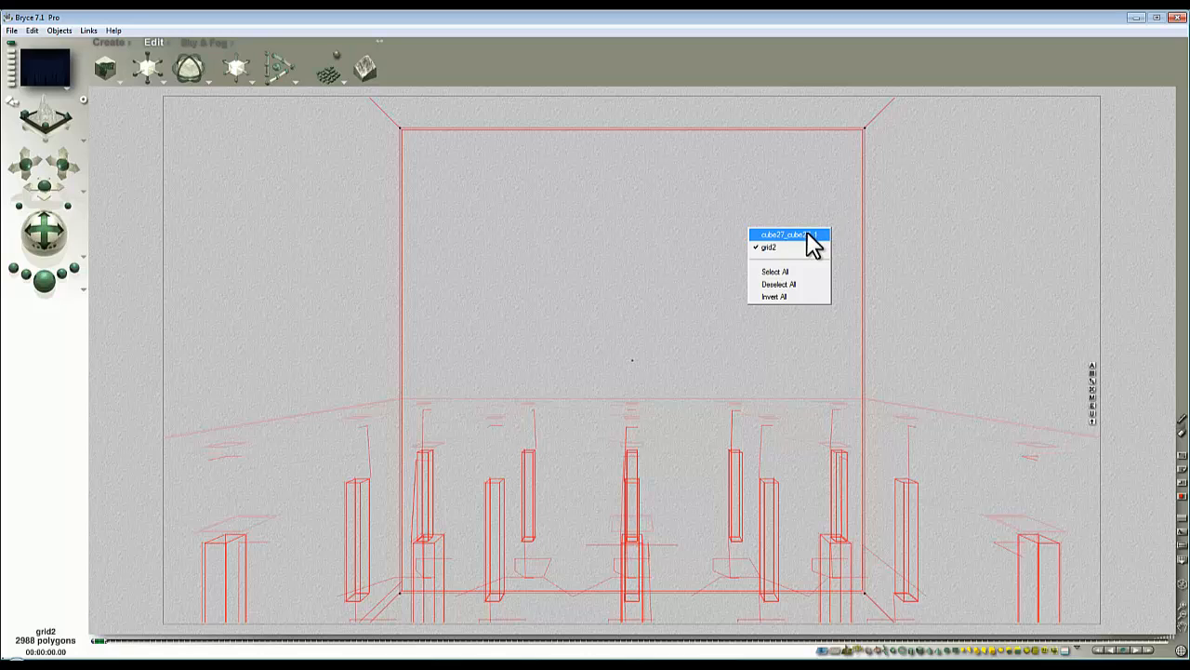
pyautogui.click(808, 235)
pyautogui.keyDown('ctrl'); pyautogui.click(726, 229); pyautogui.keyUp('ctrl')
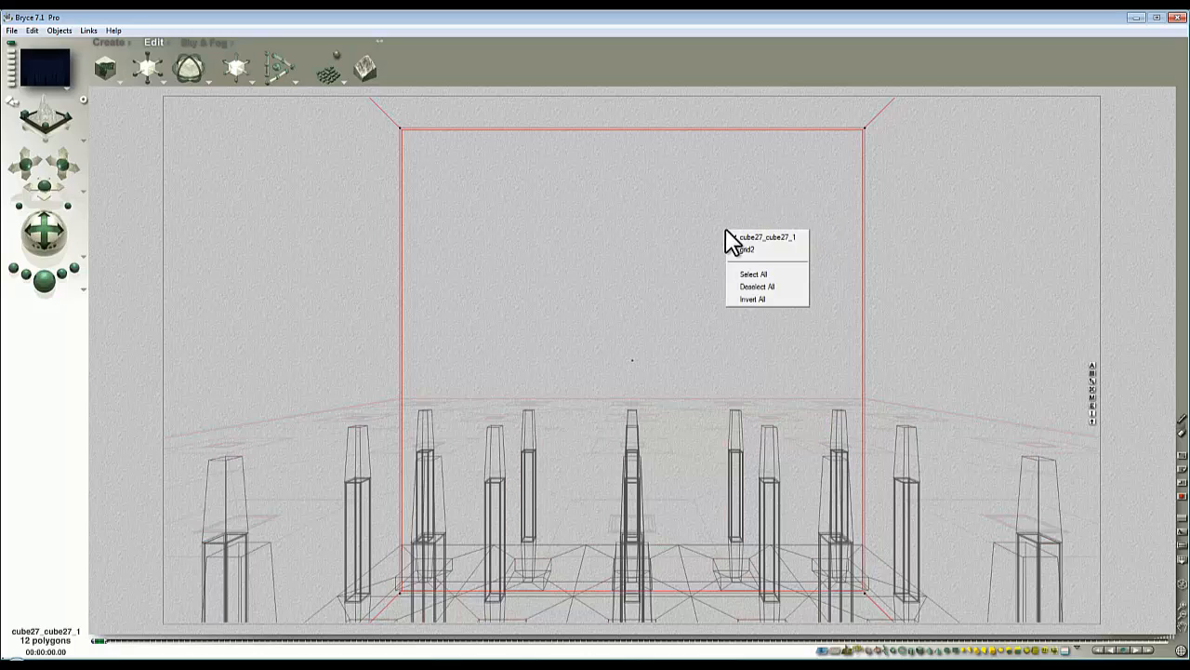
pyautogui.click(754, 237)
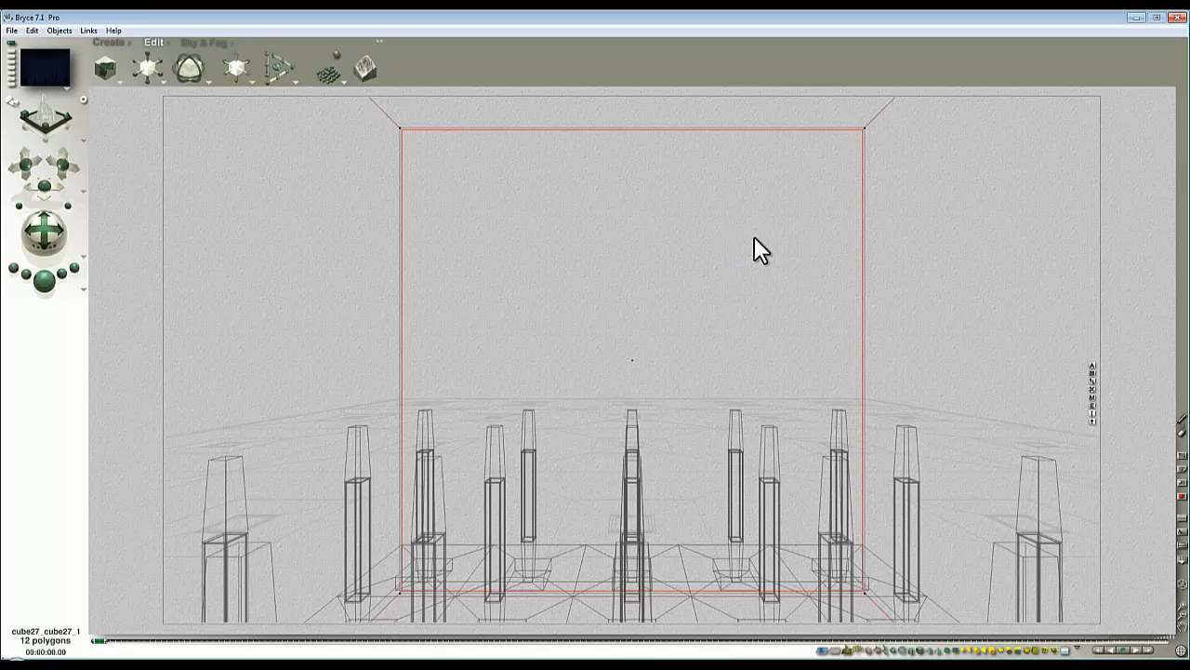
pyautogui.keyDown('ctrl'); pyautogui.click(756, 241); pyautogui.keyUp('ctrl')
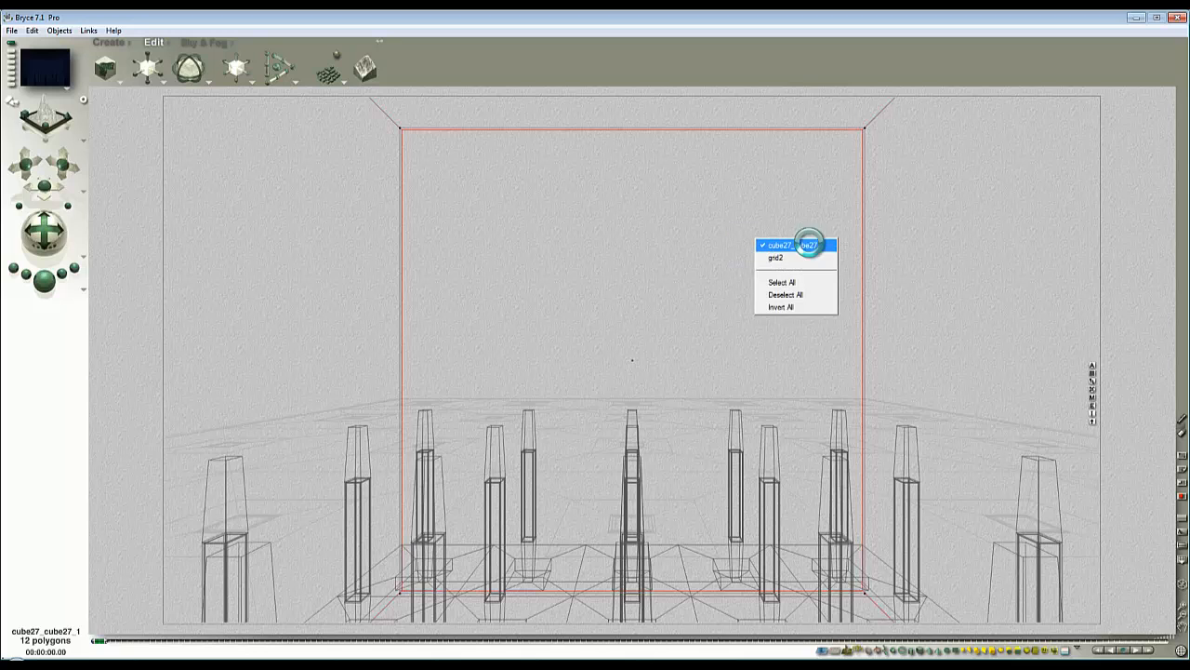
pyautogui.click(809, 245)
pyautogui.click(1094, 367)
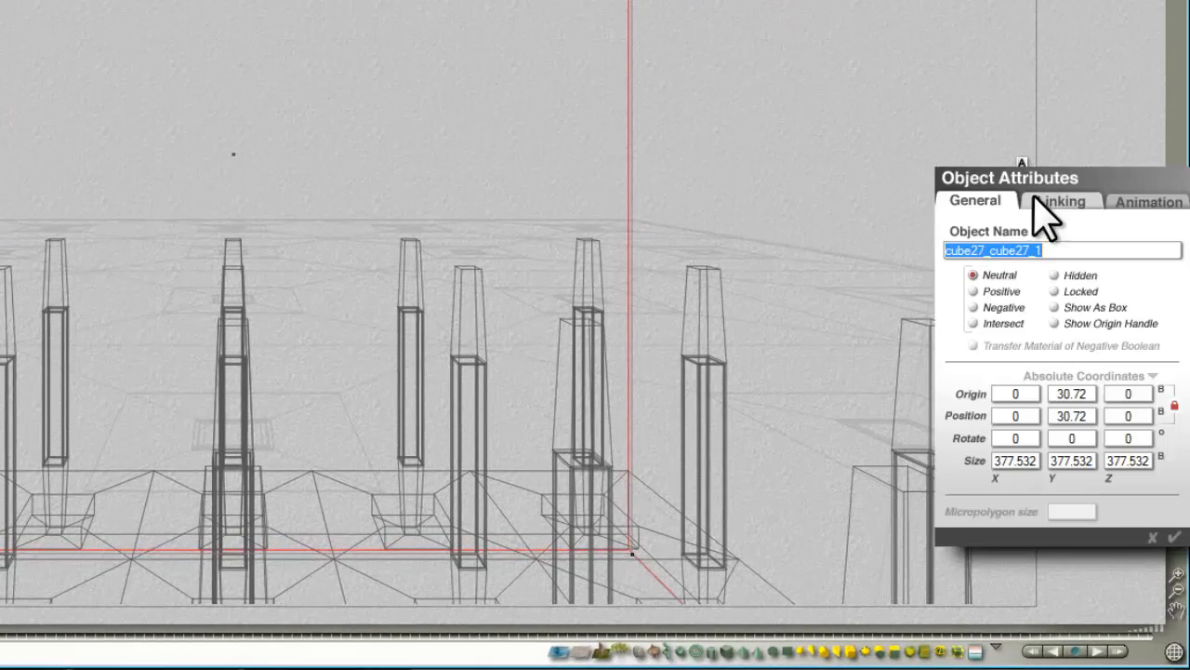
pyautogui.write('Mi')
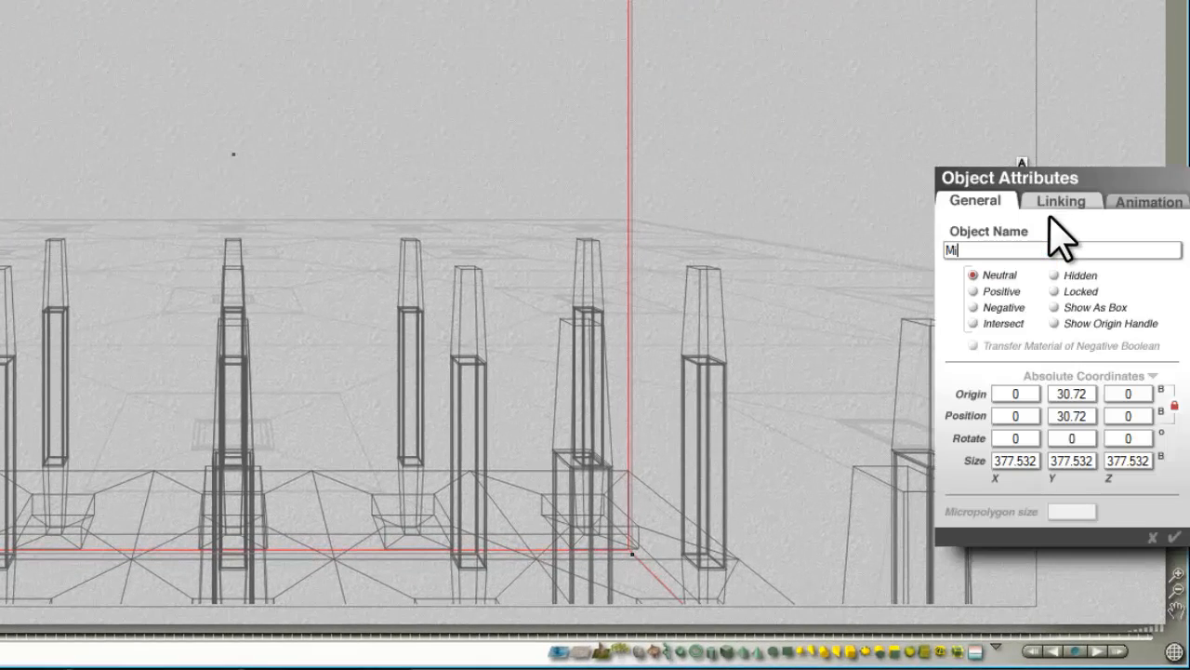
pyautogui.write('rror')
pyautogui.press('Return')
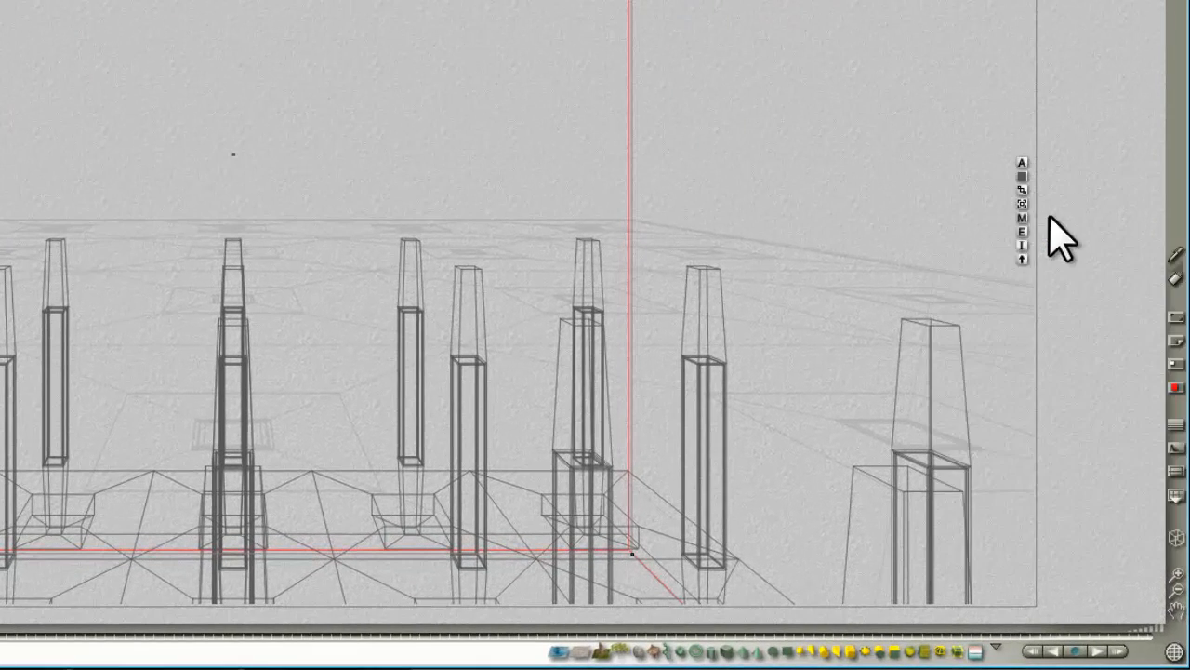
pyautogui.click(1021, 176)
pyautogui.click(1102, 243)
# - Select the inner blocks of the posts, assign them the orange family colour and rename them Glowy bit
pyautogui.rightClick(714, 415)
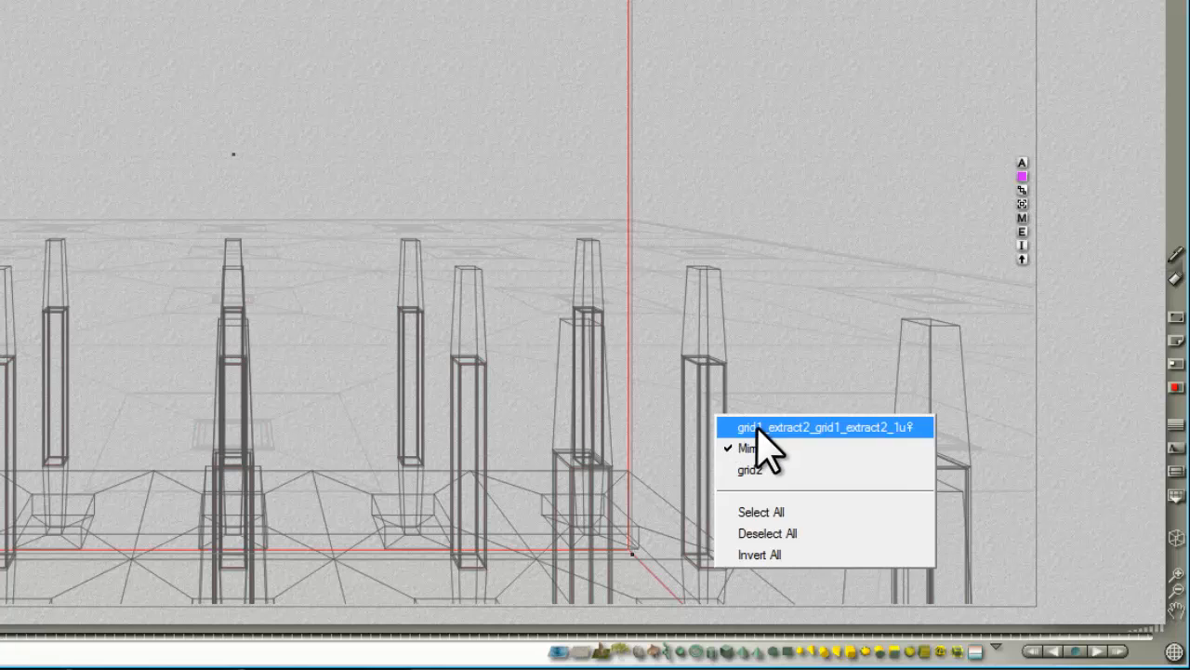
pyautogui.click(755, 426)
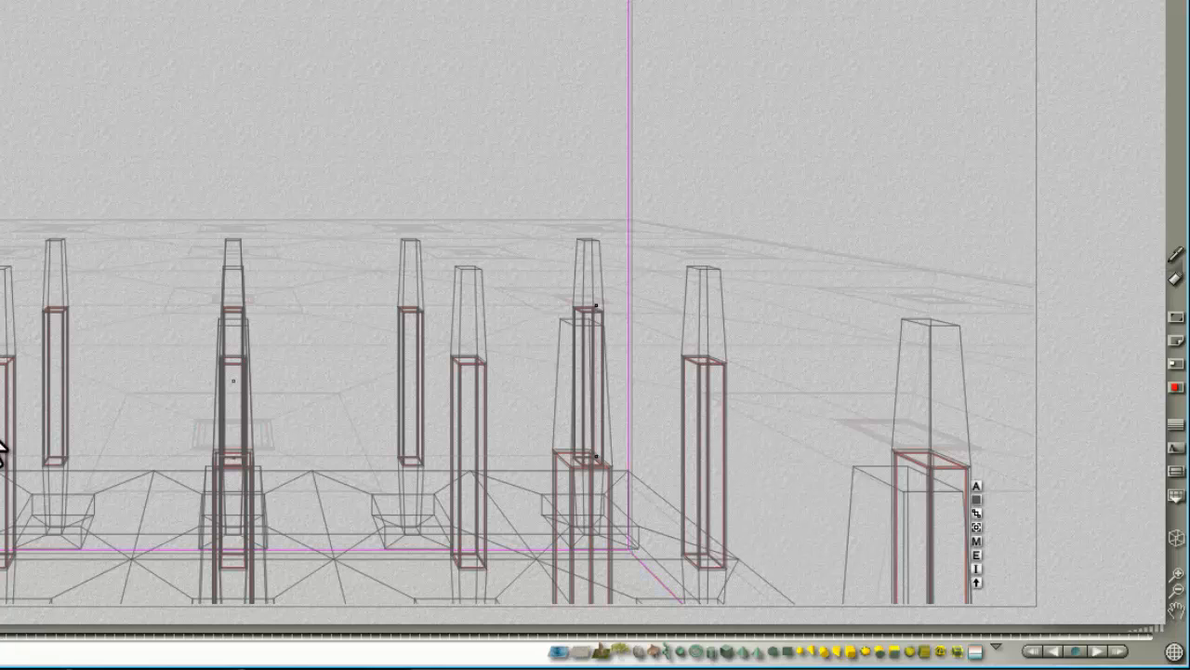
pyautogui.click(976, 499)
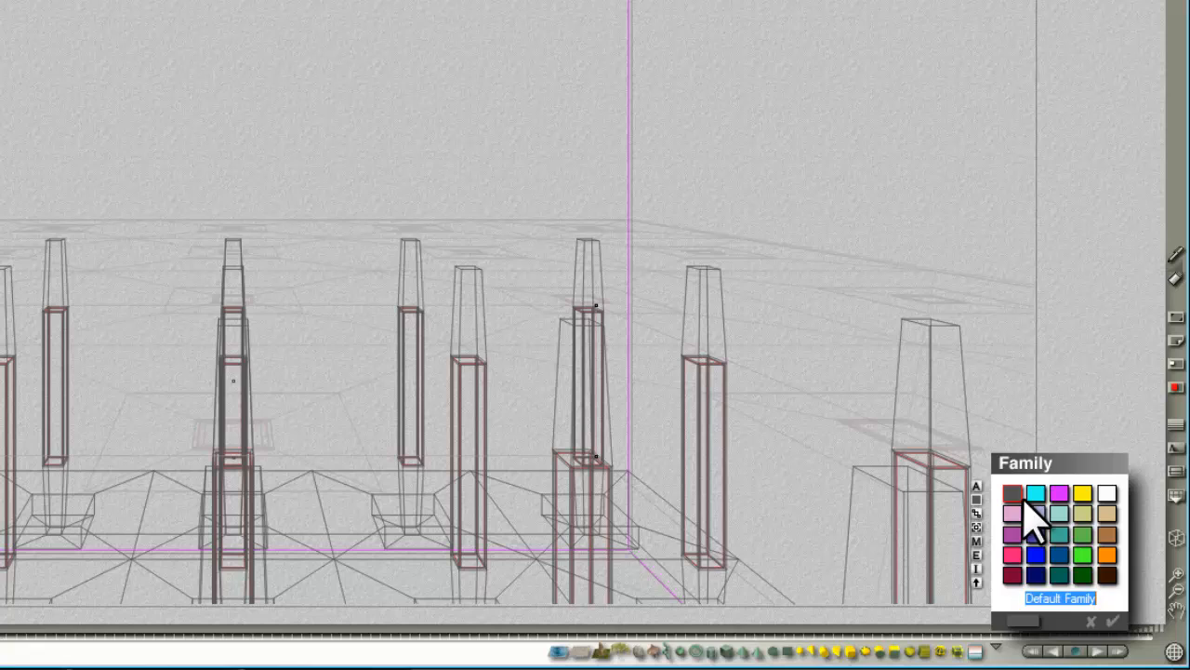
pyautogui.click(1103, 554)
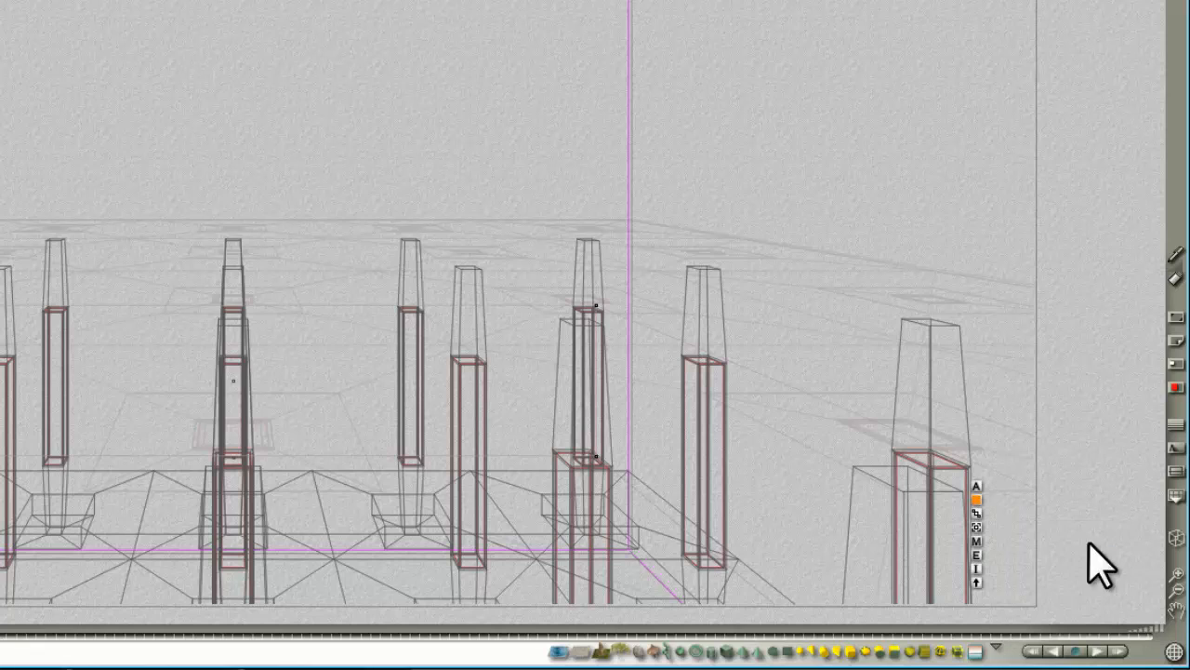
pyautogui.click(976, 485)
pyautogui.write('Glowy bit')
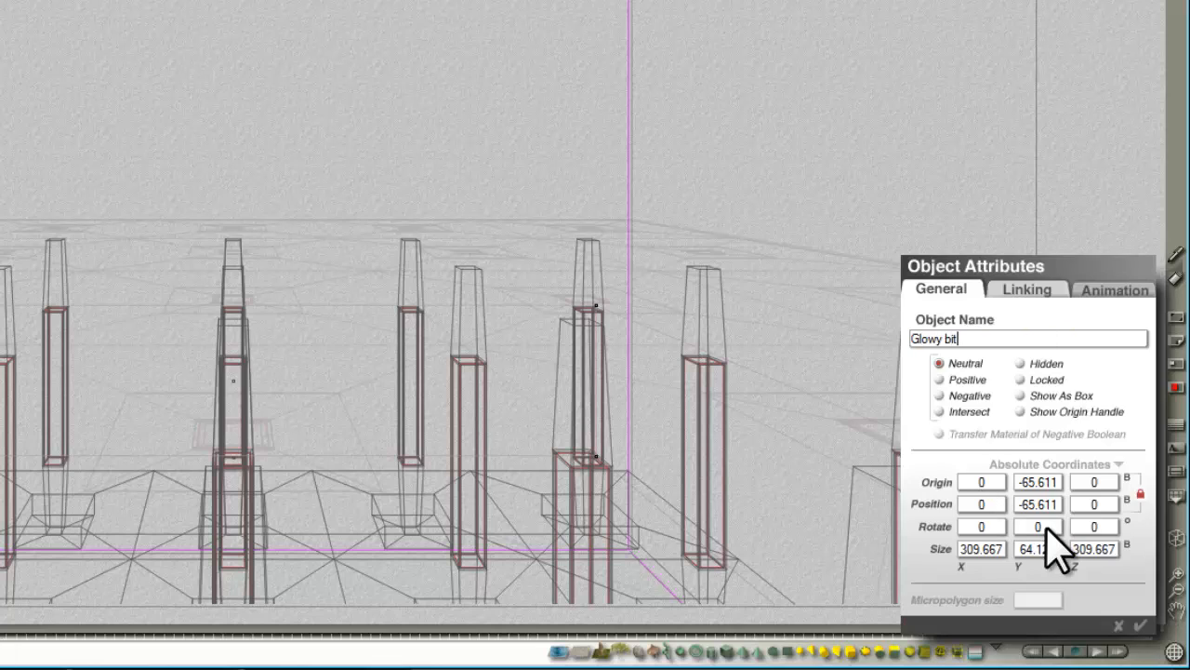
pyautogui.press('Return')
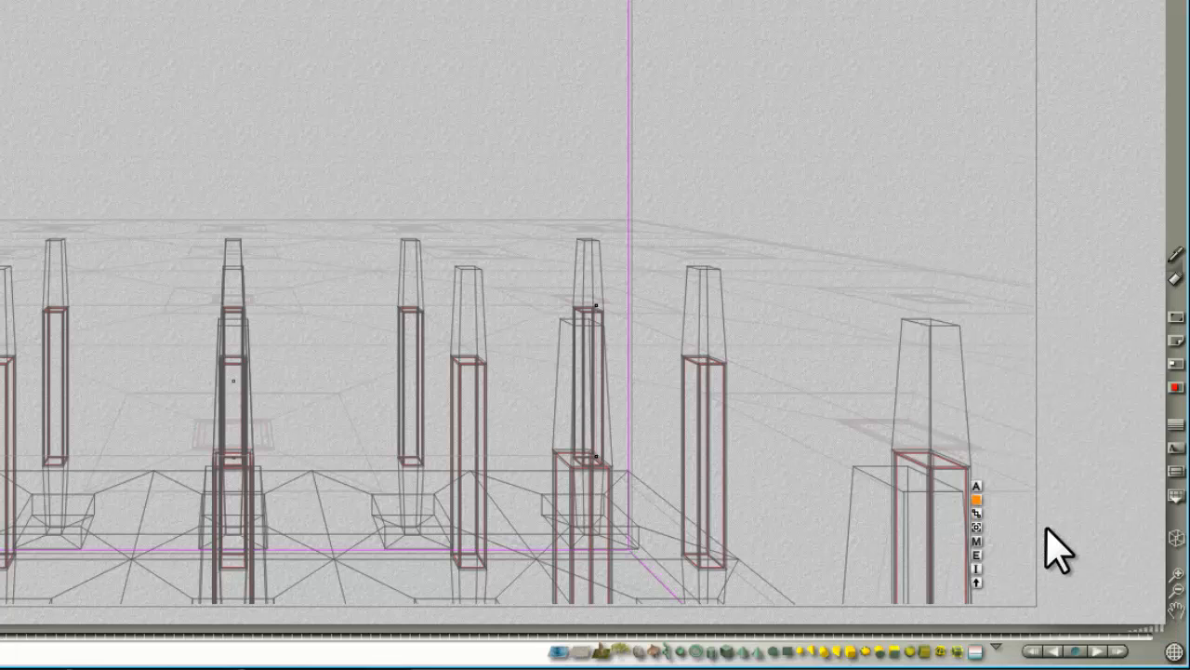
# - Select the slab with its posts, assign it the blue family colour and rename it Metalwork
pyautogui.rightClick(702, 312)
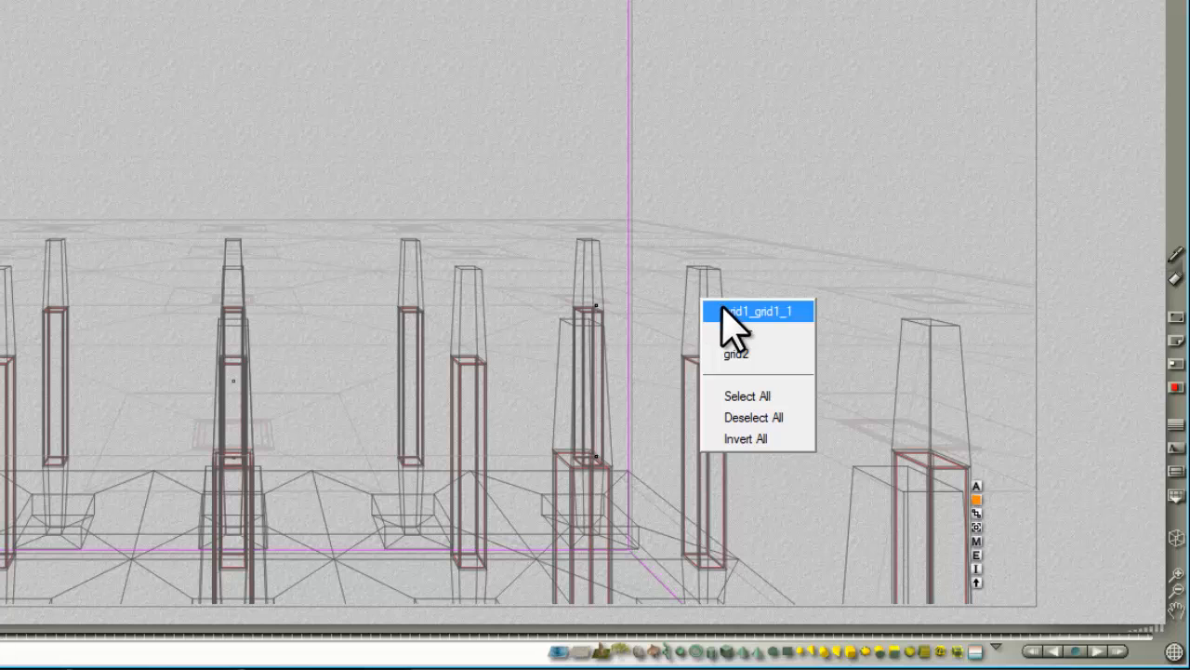
pyautogui.click(735, 313)
pyautogui.click(1019, 502)
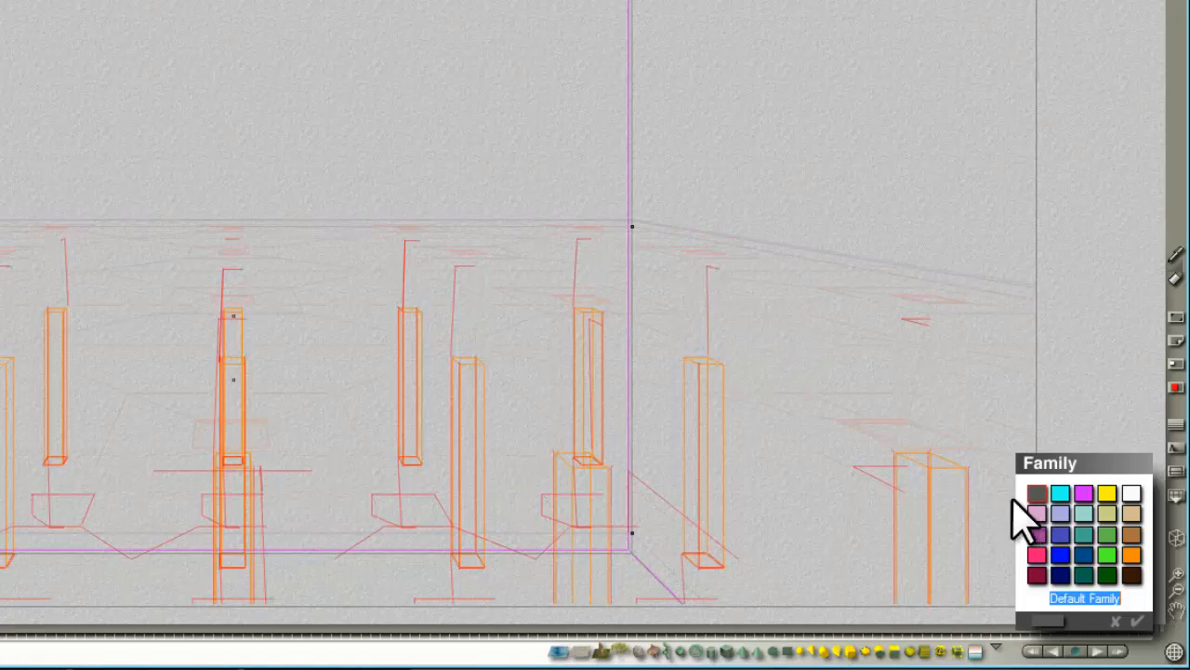
pyautogui.click(1058, 551)
pyautogui.press('Return')
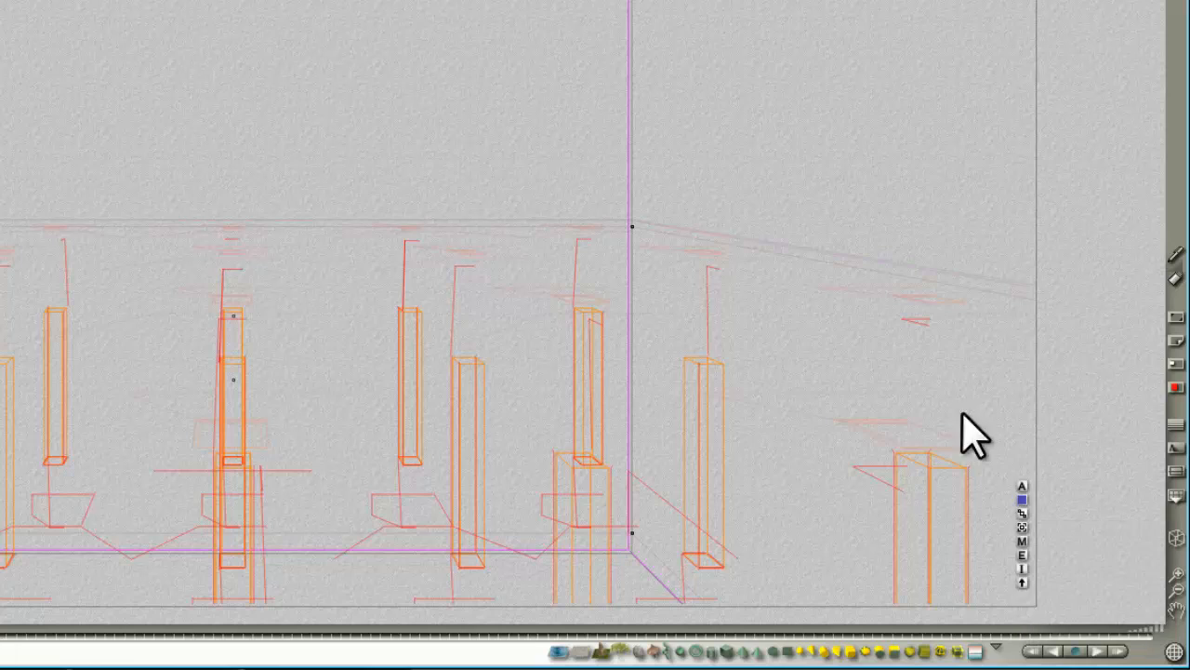
pyautogui.click(1021, 485)
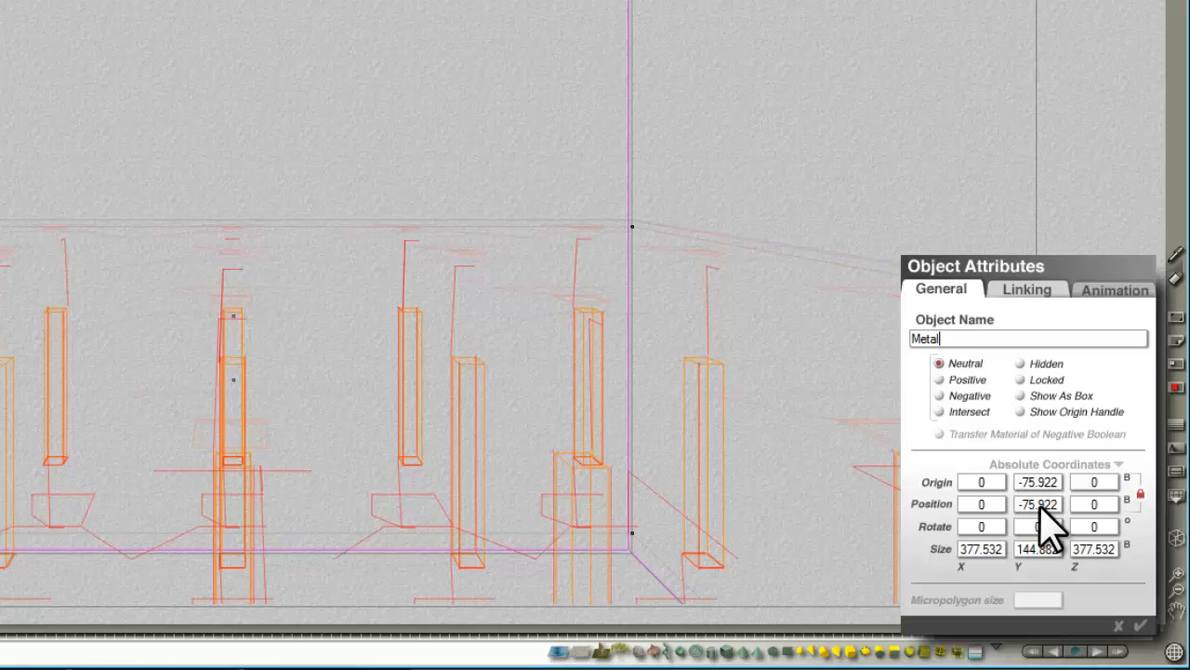
pyautogui.write('Metalwork')
pyautogui.press('Return')
# - Select the posts' glowing inner blocks through their orange family and rename that family to match the part
pyautogui.press('4')
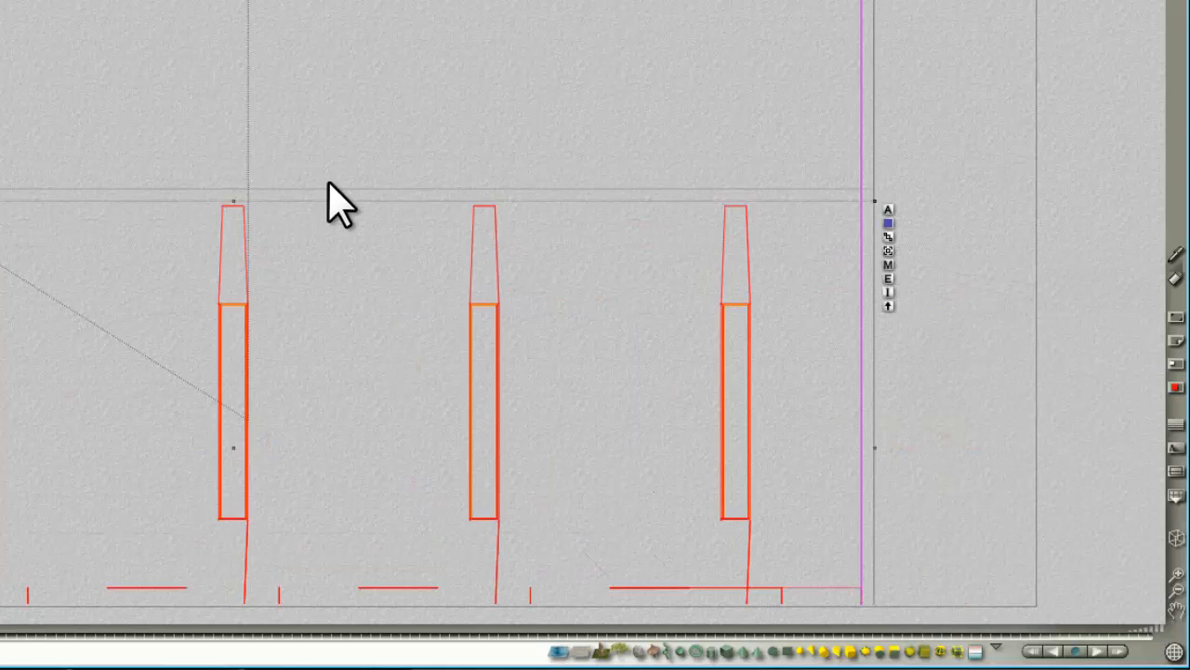
pyautogui.press('1')
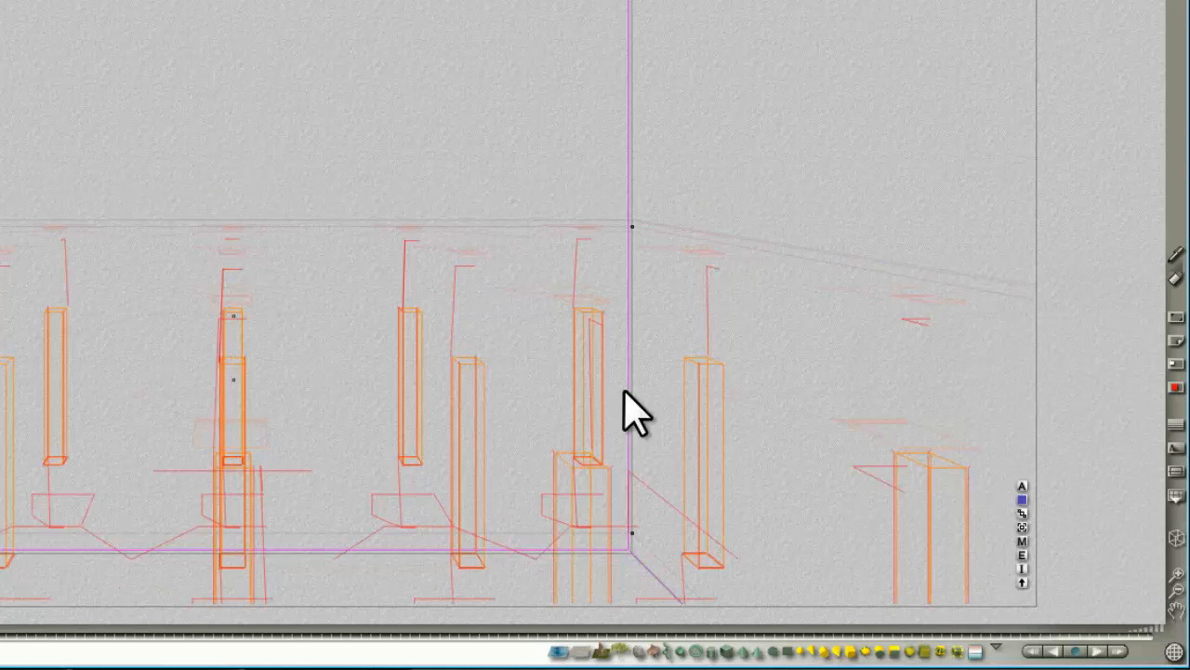
pyautogui.click(996, 648)
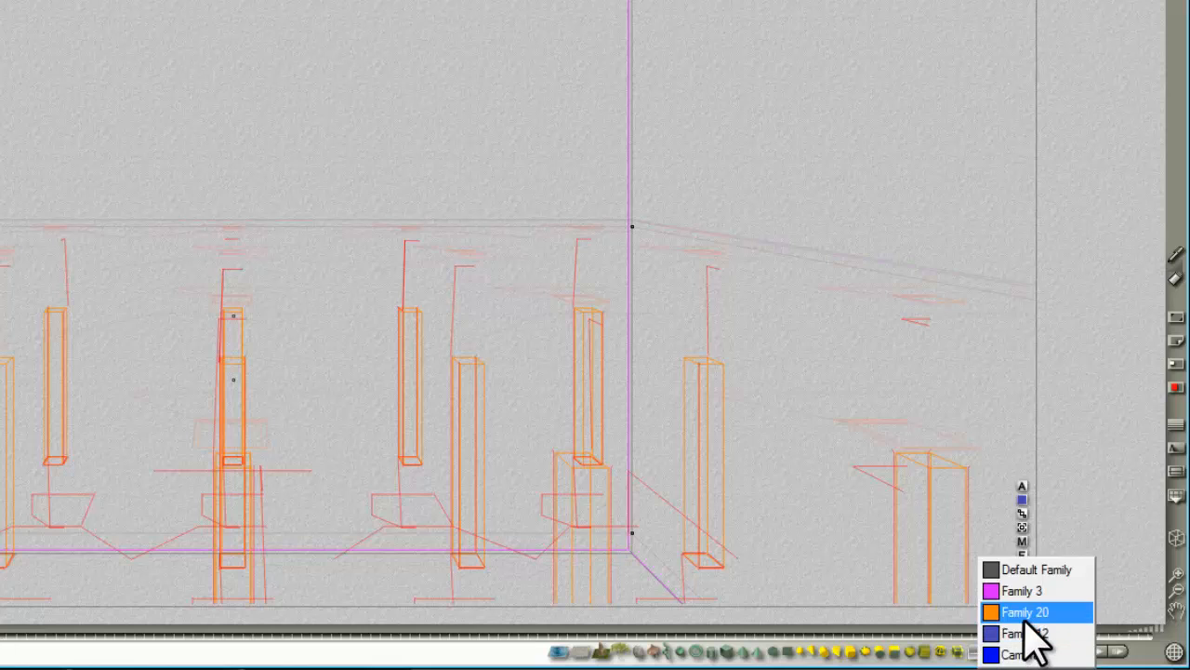
pyautogui.click(1020, 614)
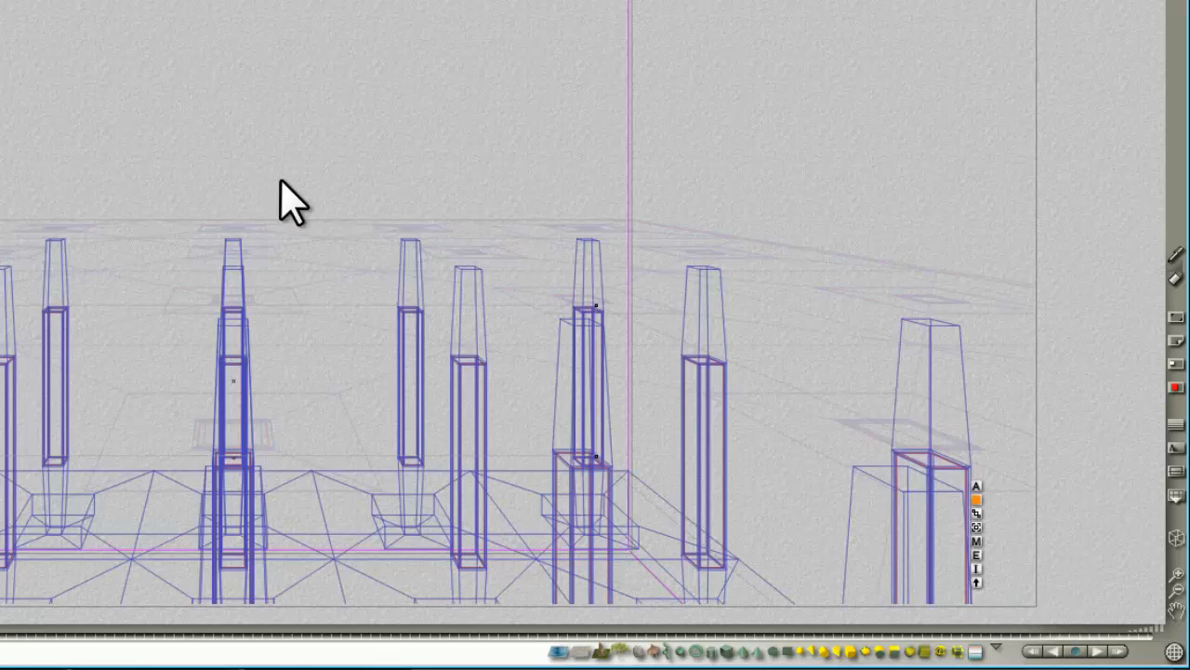
pyautogui.click(977, 500)
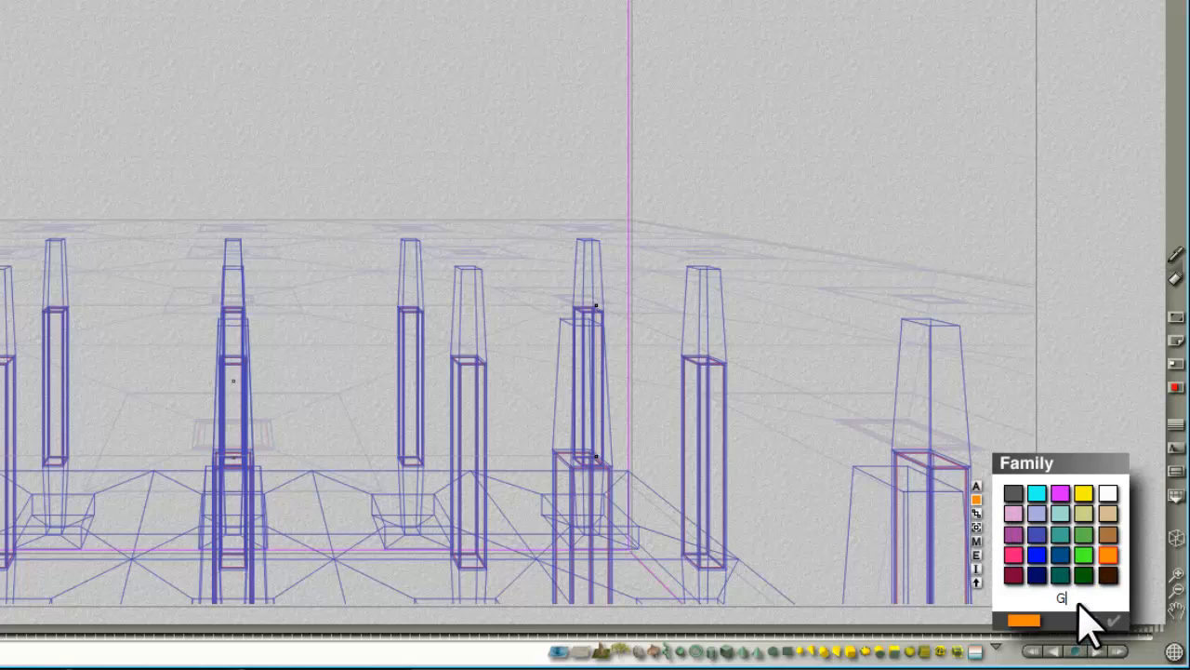
pyautogui.press('Return')
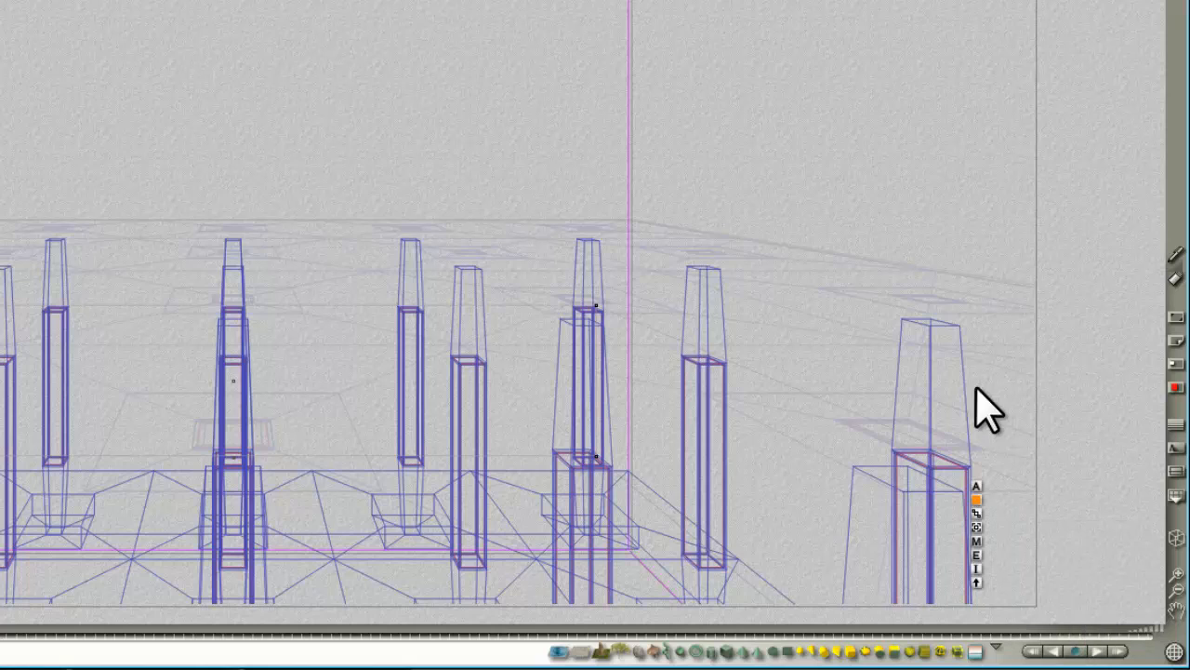
# - Select the metal slab with its posts and rename its blue family to match the part
pyautogui.keyDown('ctrl'); pyautogui.click(932, 367); pyautogui.keyUp('ctrl')
pyautogui.click(968, 379)
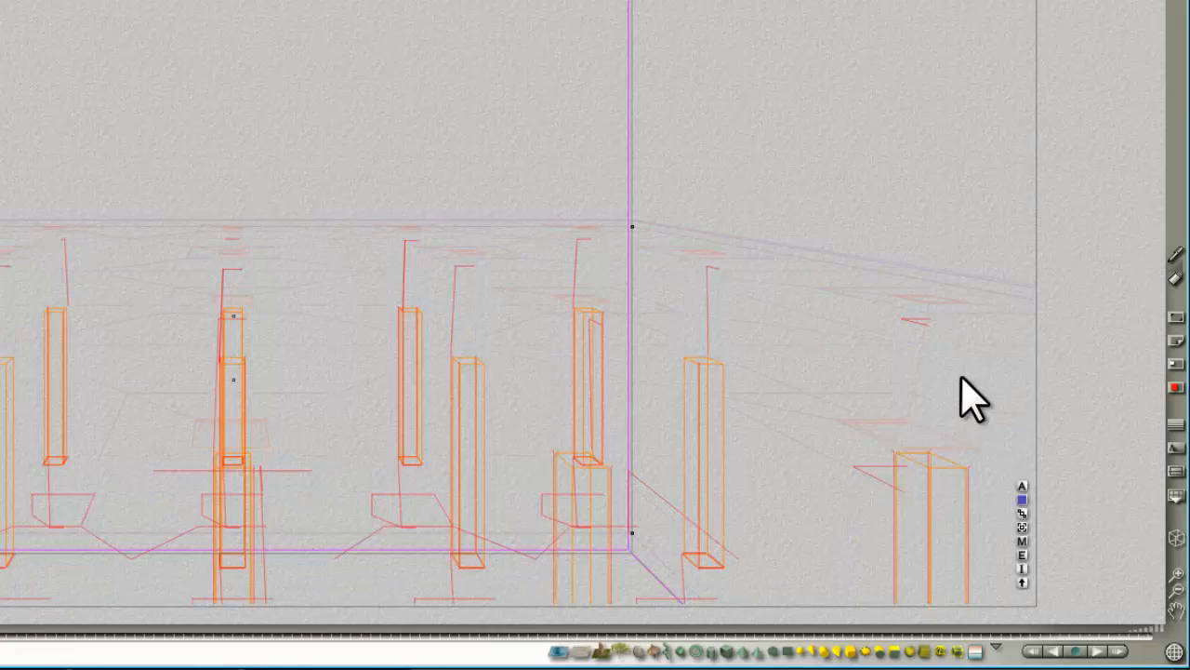
pyautogui.click(1022, 499)
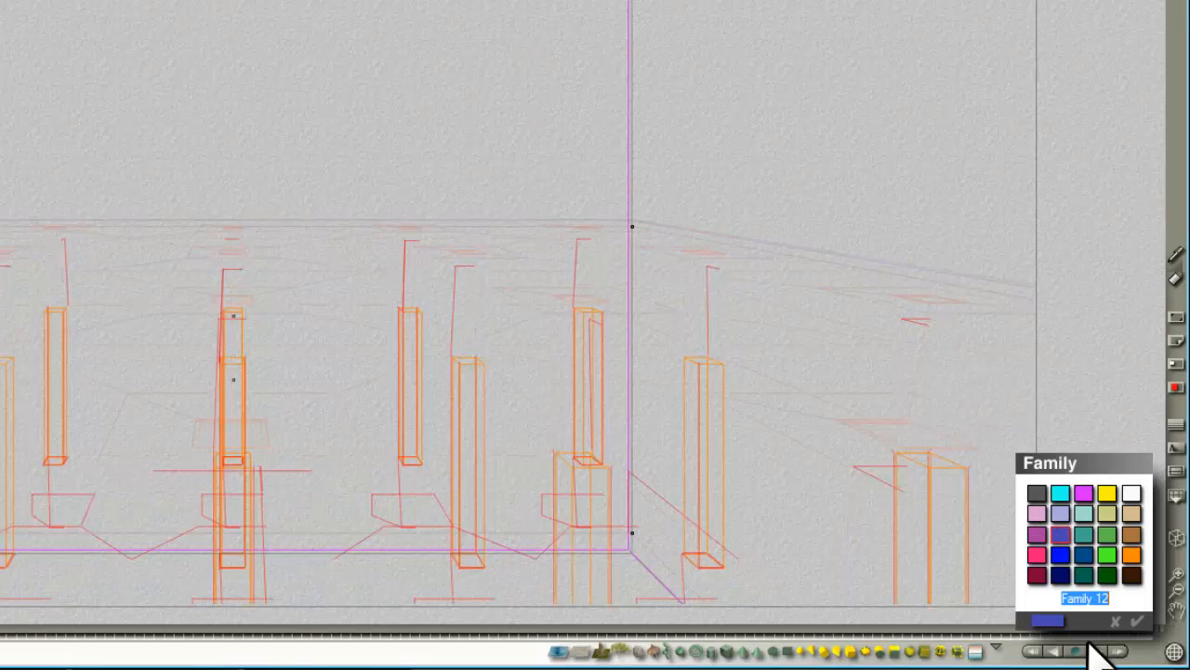
pyautogui.press('Return')
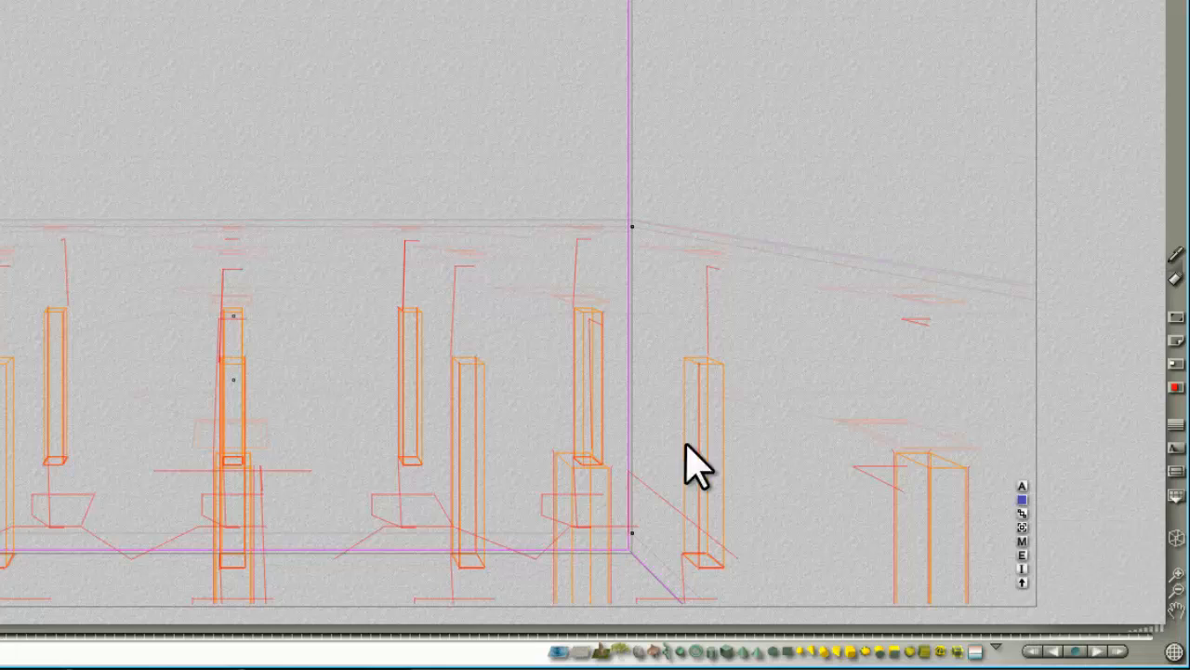
# - Select the enclosing cube and rename its magenta family Mirror
pyautogui.keyDown('ctrl'); pyautogui.click(527, 152); pyautogui.keyUp('ctrl')
pyautogui.click(547, 165)
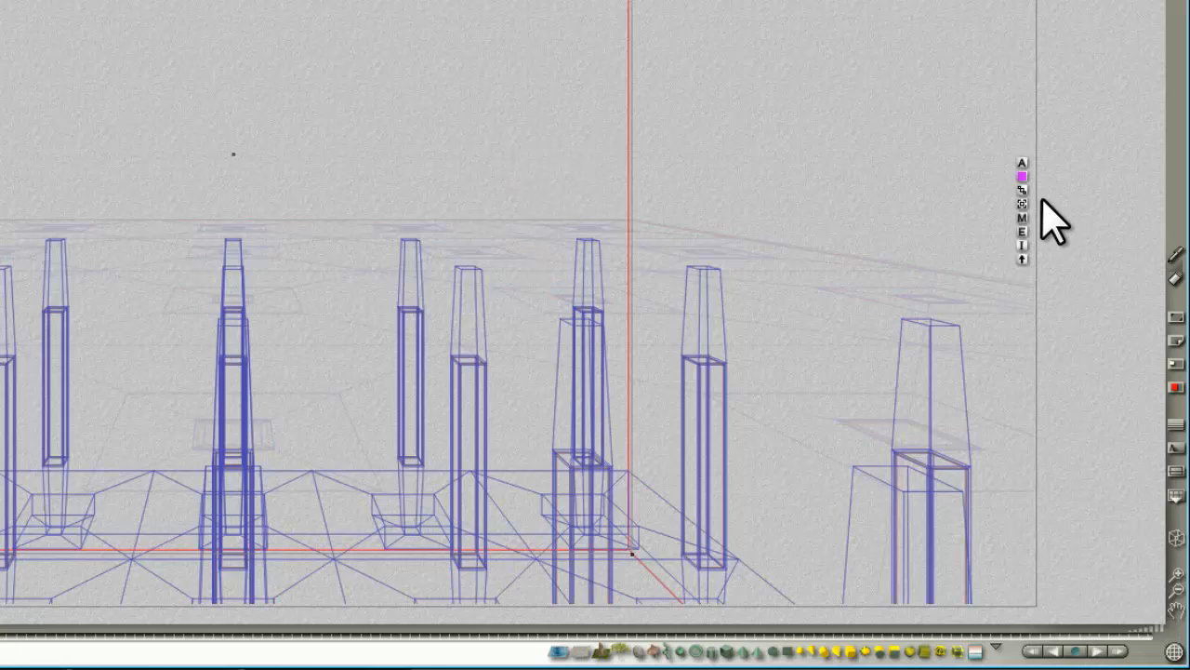
pyautogui.click(1022, 175)
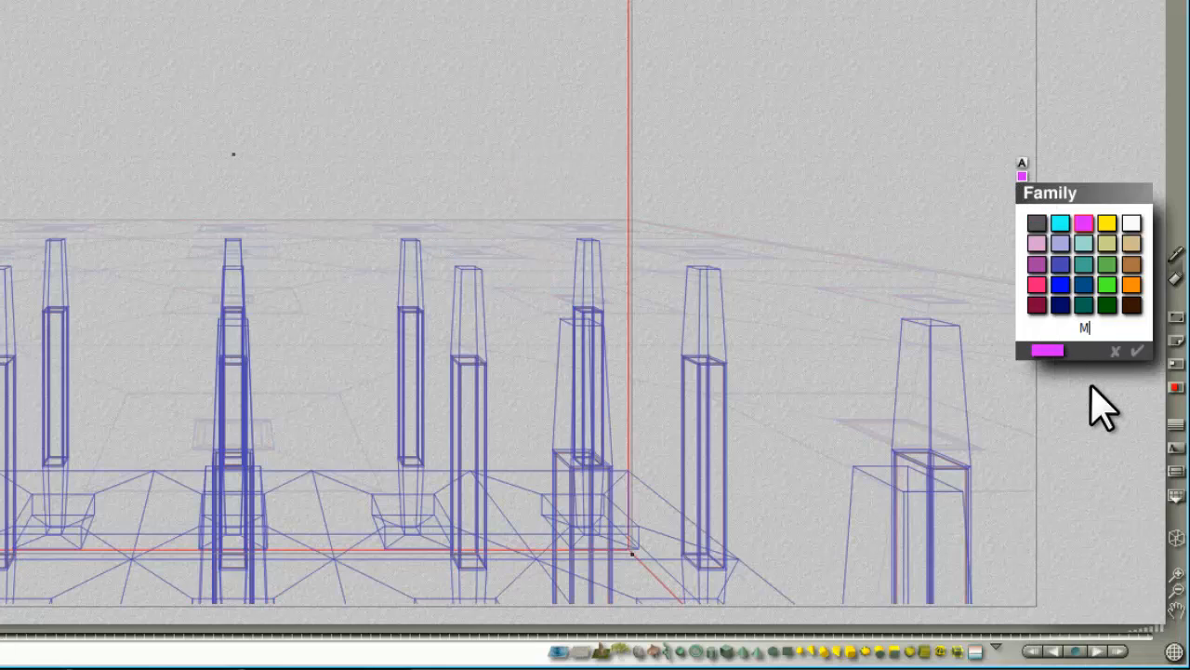
pyautogui.write('Mirror')
pyautogui.press('Return')
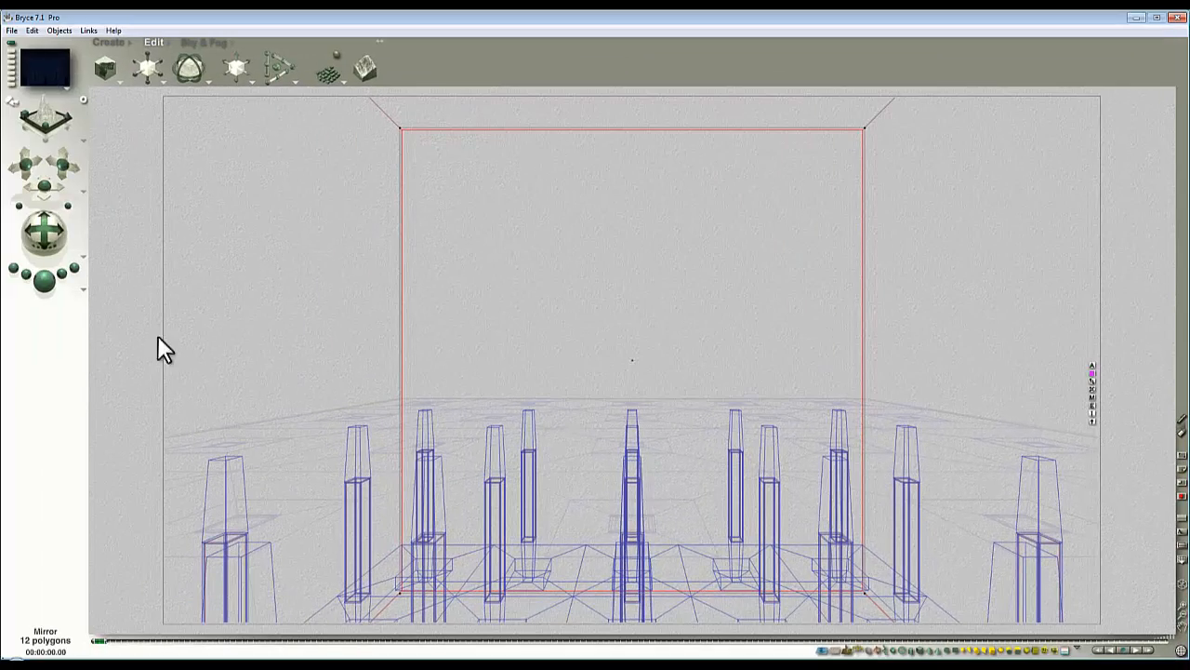
# - Select the Glowy bit blocks and set their material's ambience to 100 and diffusion to 0
pyautogui.rightClick(363, 511)
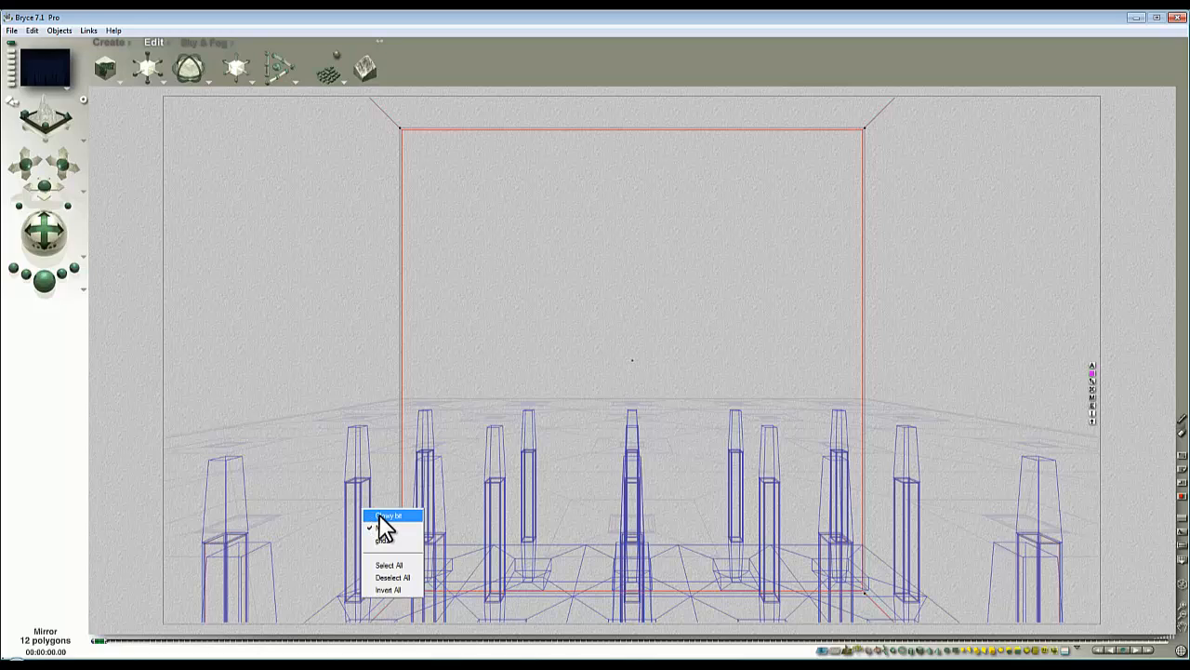
pyautogui.click(379, 517)
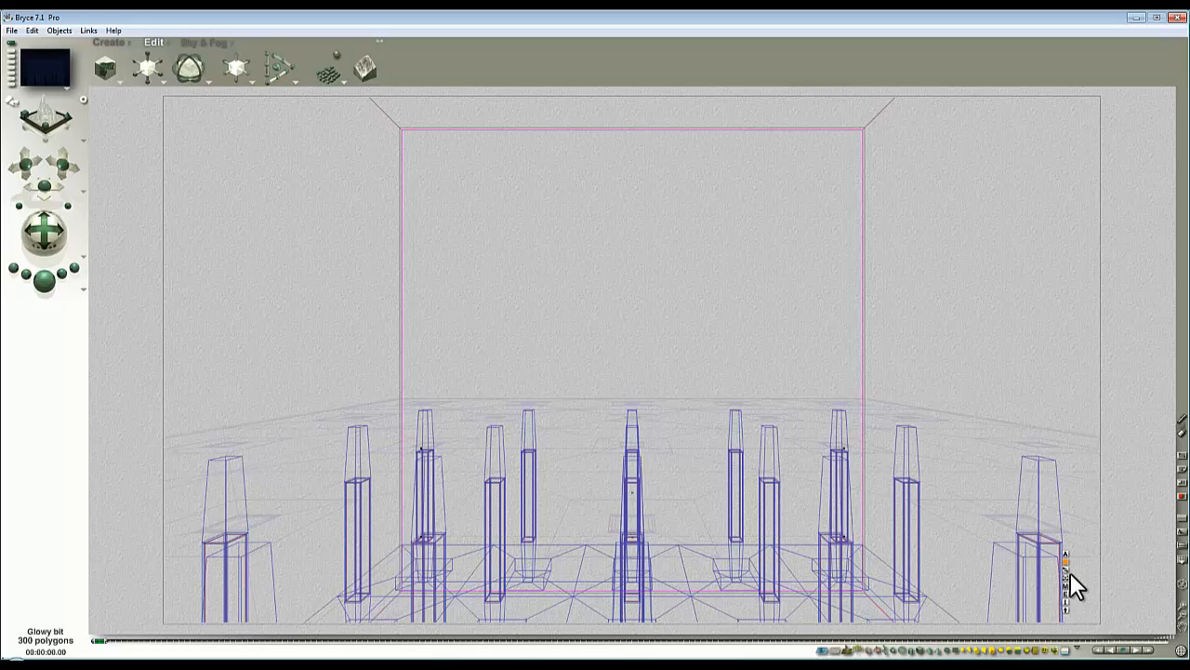
pyautogui.click(1063, 654)
pyautogui.click(1090, 635)
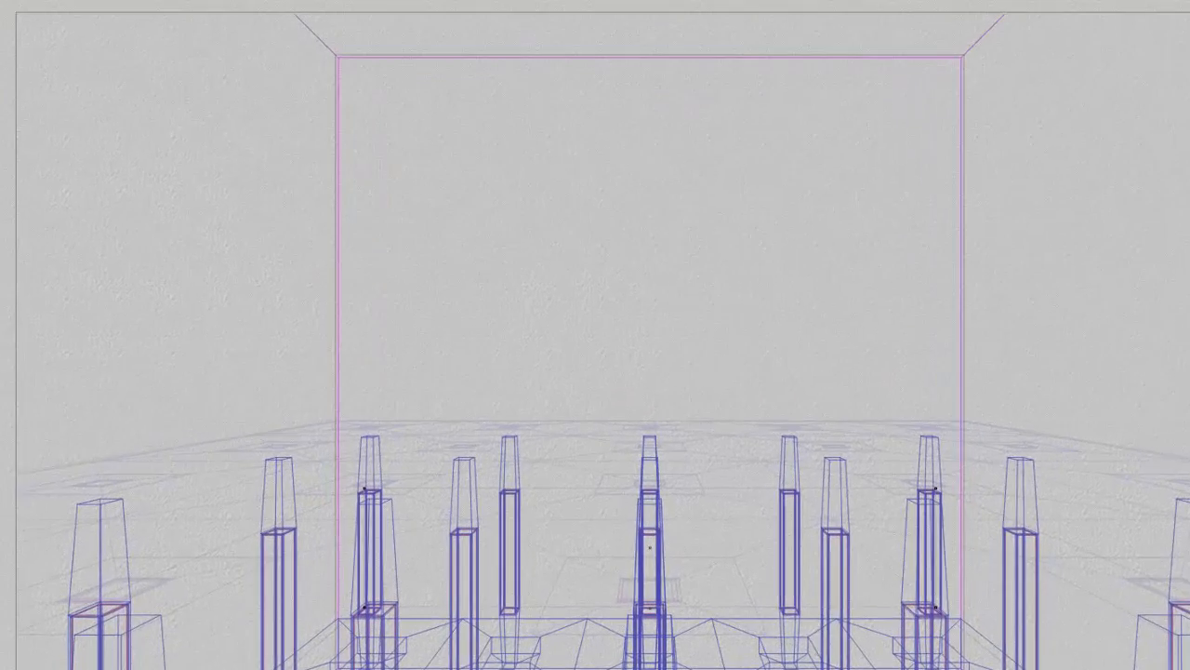
pyautogui.click(1066, 586)
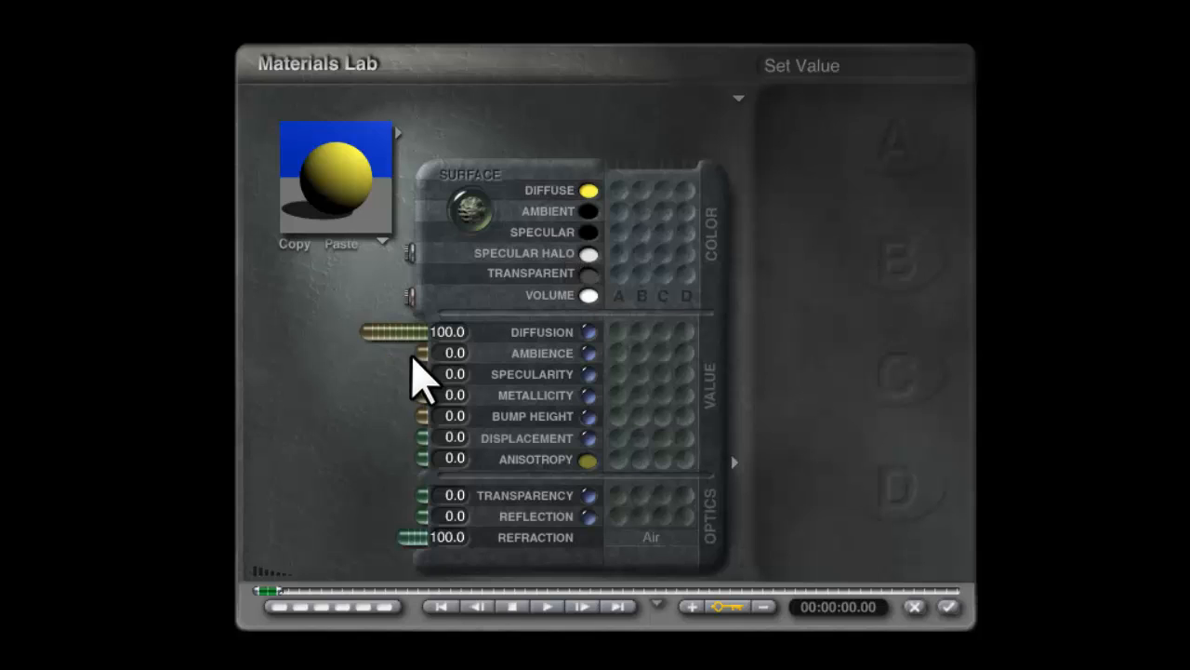
pyautogui.moveTo(418, 354); pyautogui.dragTo(239, 358)
pyautogui.moveTo(369, 333); pyautogui.dragTo(456, 326)
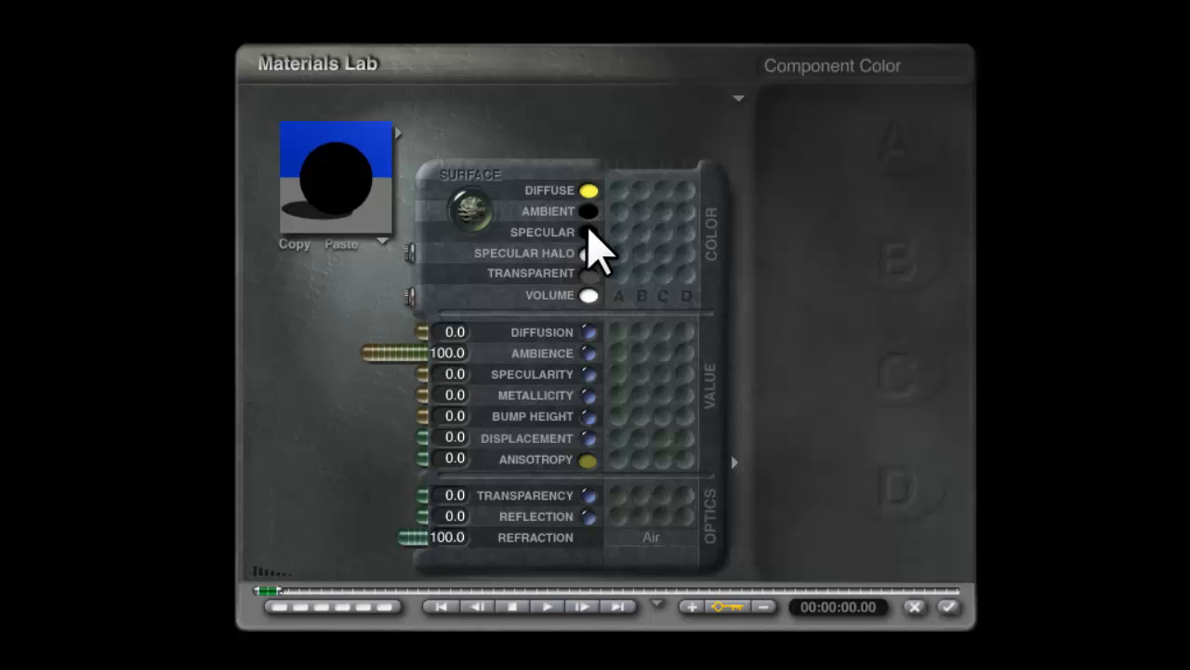
# - Set the Glowy bit material's ambient colour to white and apply the material
pyautogui.click(587, 212)
pyautogui.moveTo(614, 309); pyautogui.dragTo(779, 362)
pyautogui.click(800, 406)
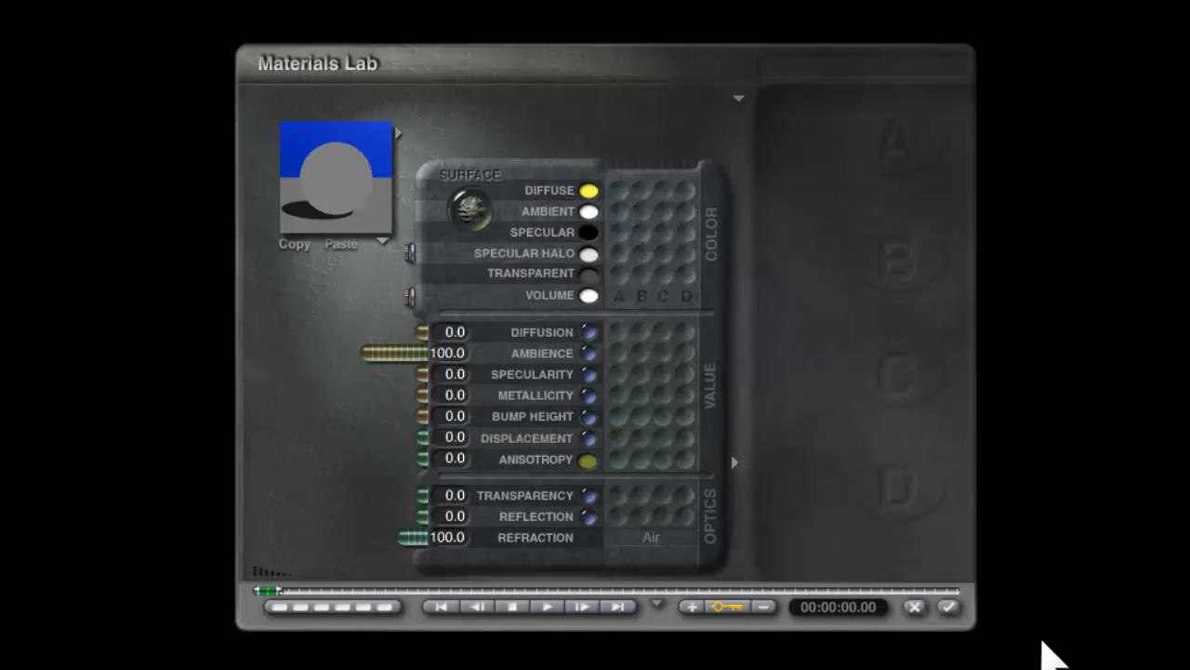
pyautogui.click(949, 607)
# - Render the scene and set the sky's ambient colour to orange so it tints the glowing blocks
pyautogui.click(382, 63)
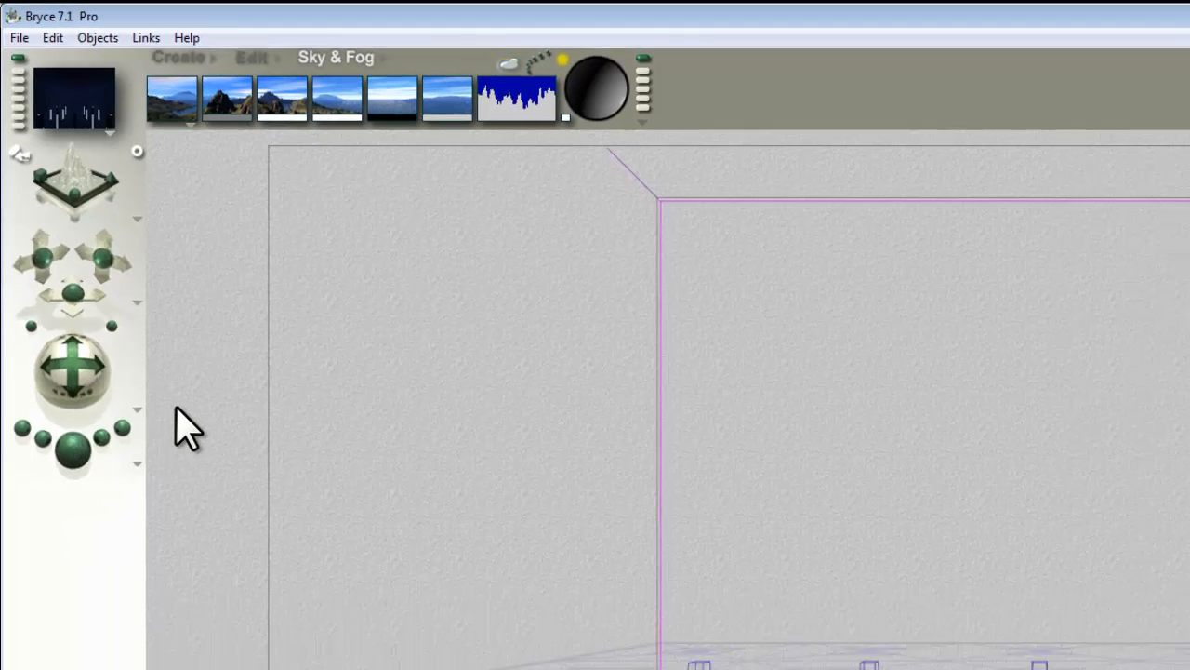
pyautogui.click(72, 450)
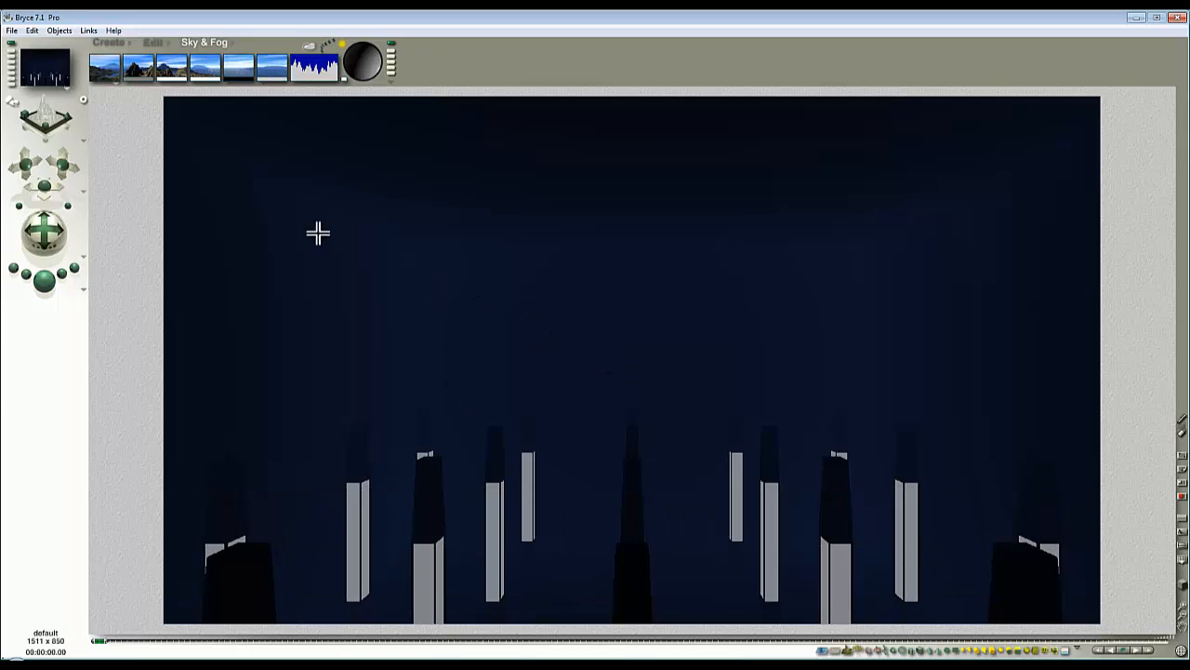
pyautogui.click(130, 81)
pyautogui.moveTo(215, 81); pyautogui.dragTo(210, 88)
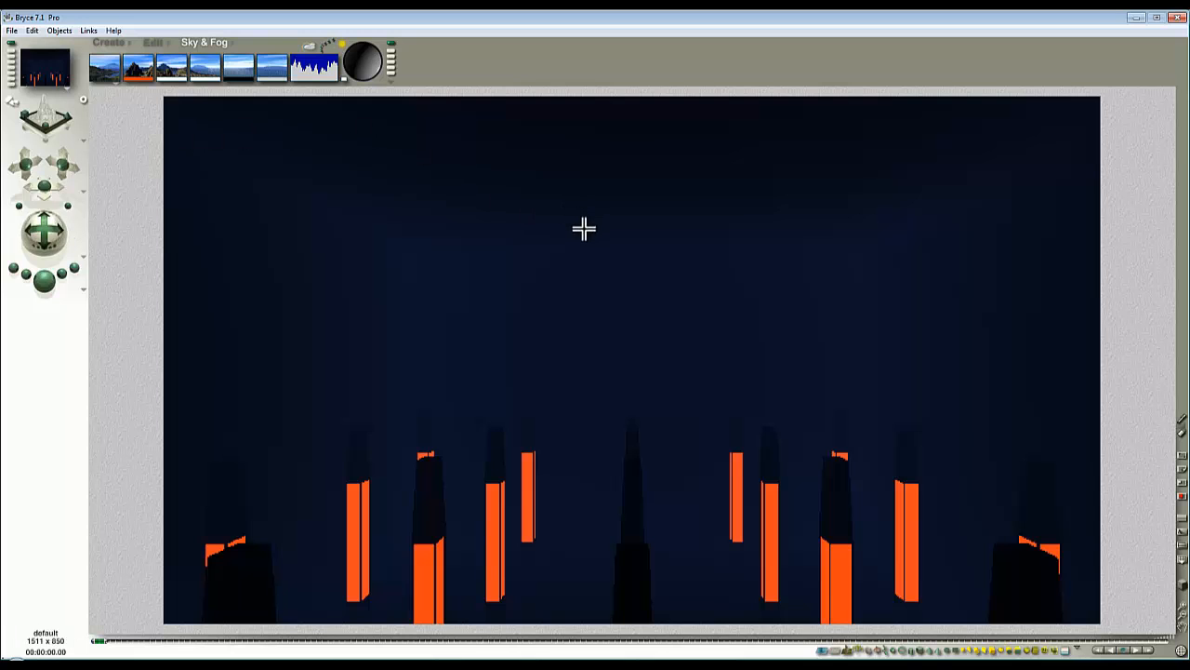
pyautogui.press('Escape')
# - Select the Mirror cube and set its material to diffusion 0, reflection 100 and refraction 0
pyautogui.keyDown('ctrl'); pyautogui.click(671, 251); pyautogui.keyUp('ctrl')
pyautogui.click(703, 259)
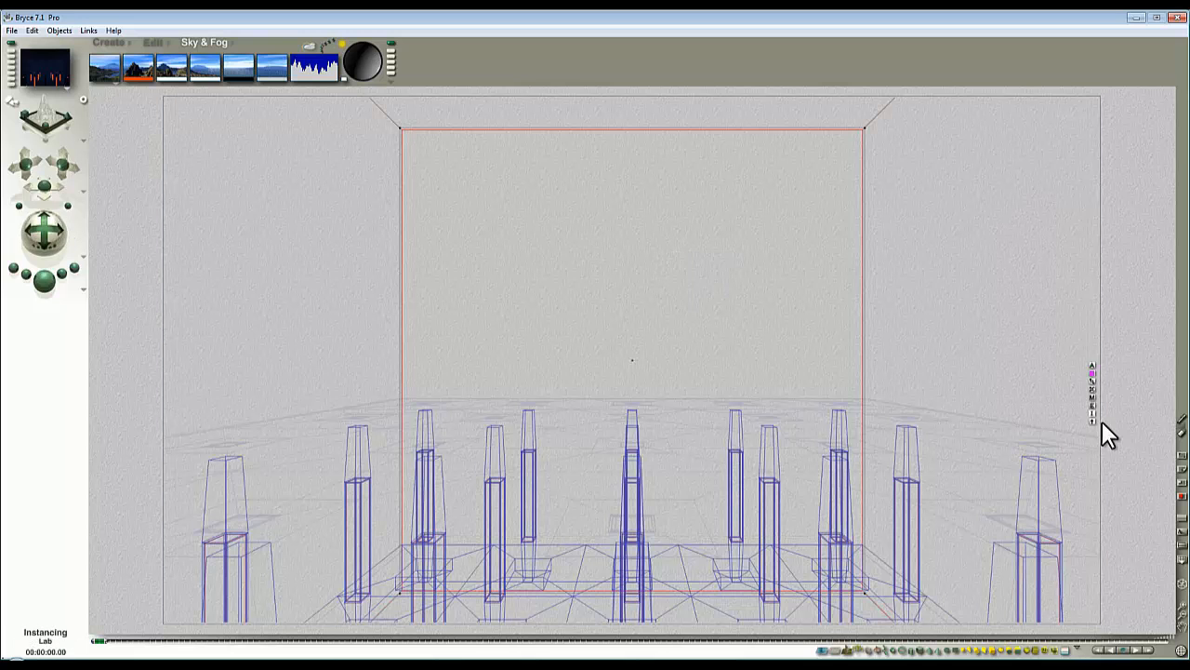
pyautogui.click(1093, 398)
pyautogui.moveTo(392, 327); pyautogui.dragTo(512, 327)
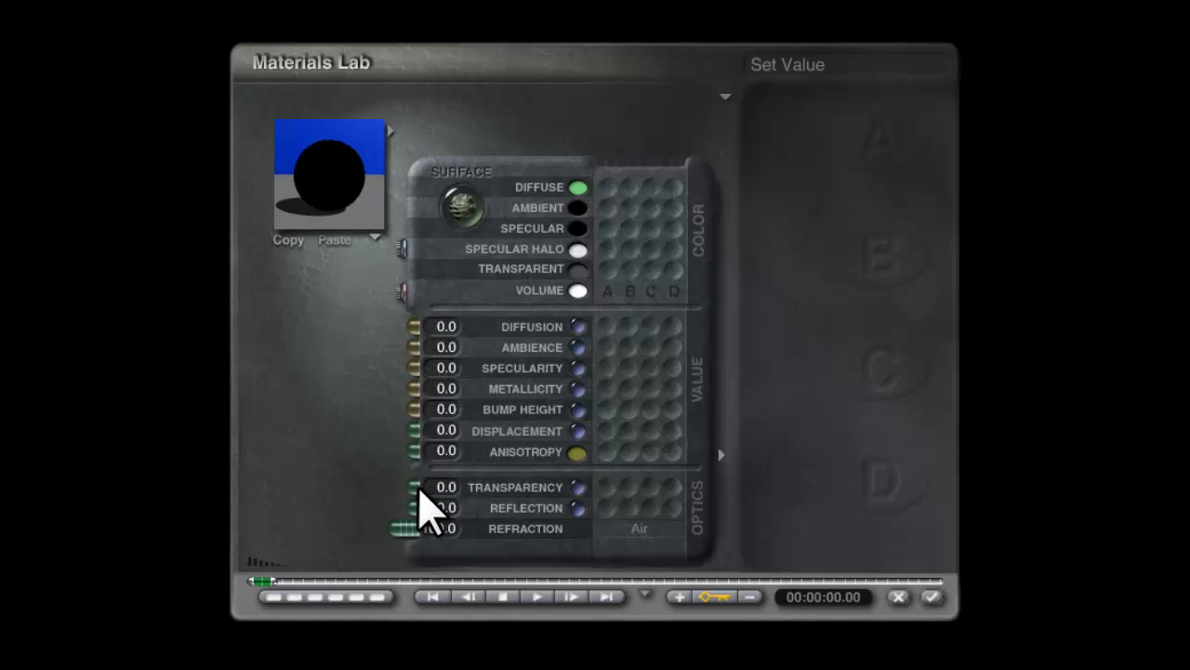
pyautogui.moveTo(380, 513); pyautogui.dragTo(212, 521)
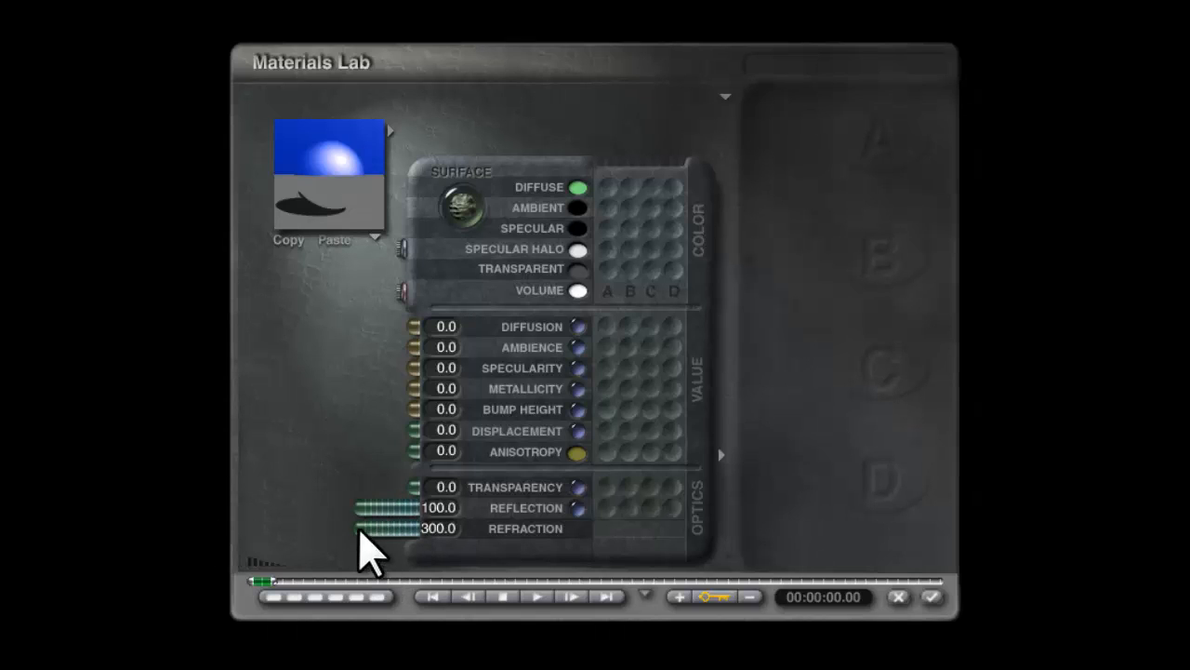
pyautogui.moveTo(360, 532); pyautogui.dragTo(500, 513)
# - Turn off cast, receive and self shadows for the Mirror material, apply it and render the scene
pyautogui.click(726, 97)
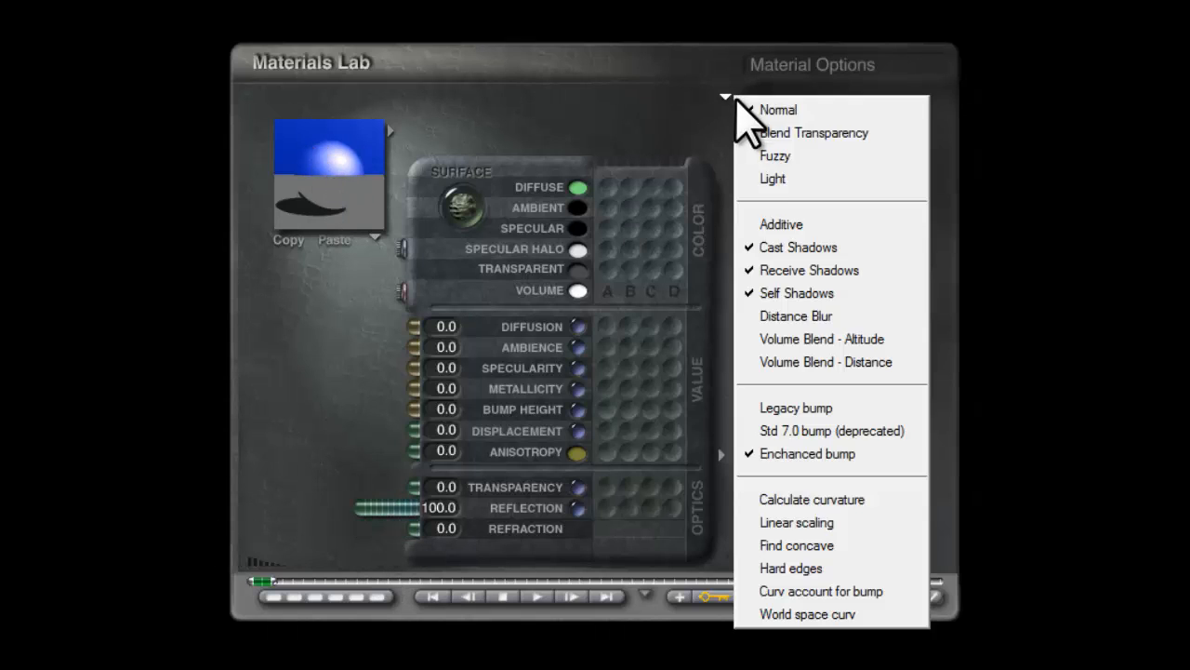
pyautogui.click(757, 246)
pyautogui.click(727, 97)
pyautogui.click(768, 270)
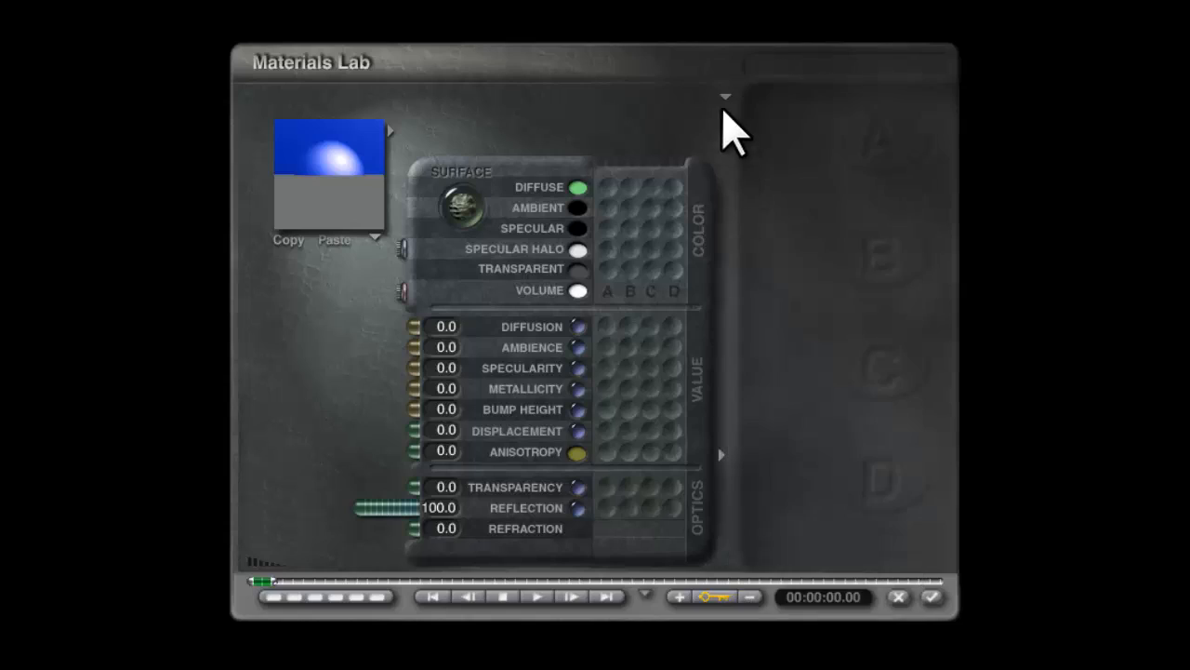
pyautogui.click(726, 98)
pyautogui.click(760, 296)
pyautogui.click(932, 596)
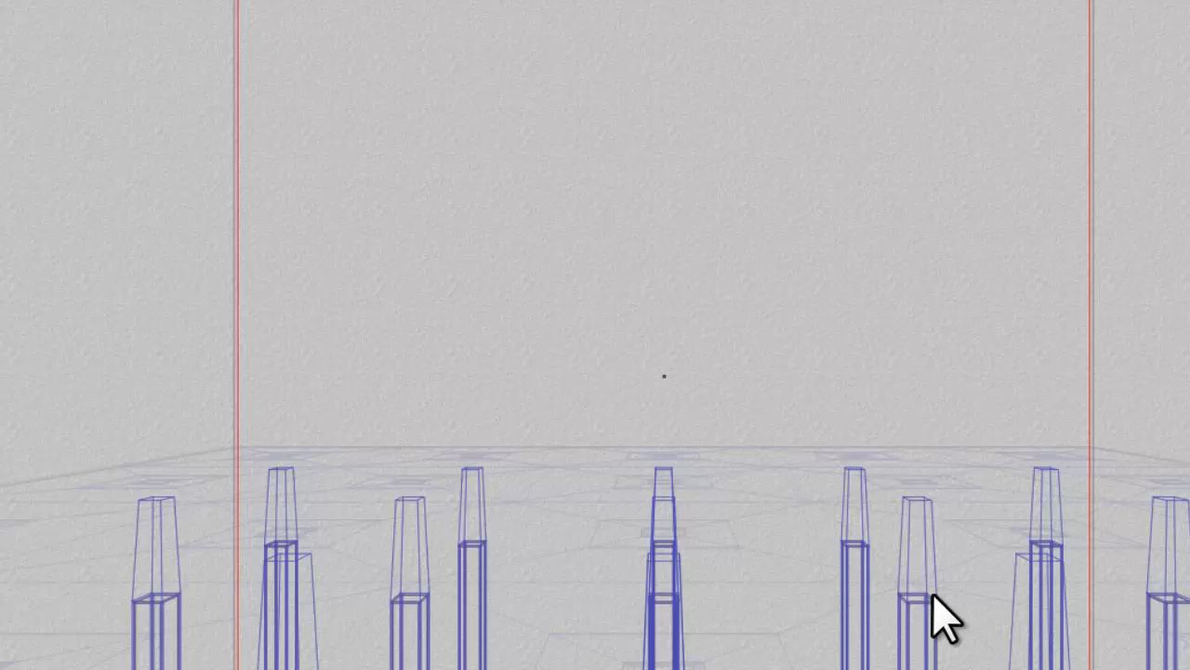
pyautogui.click(14, 277)
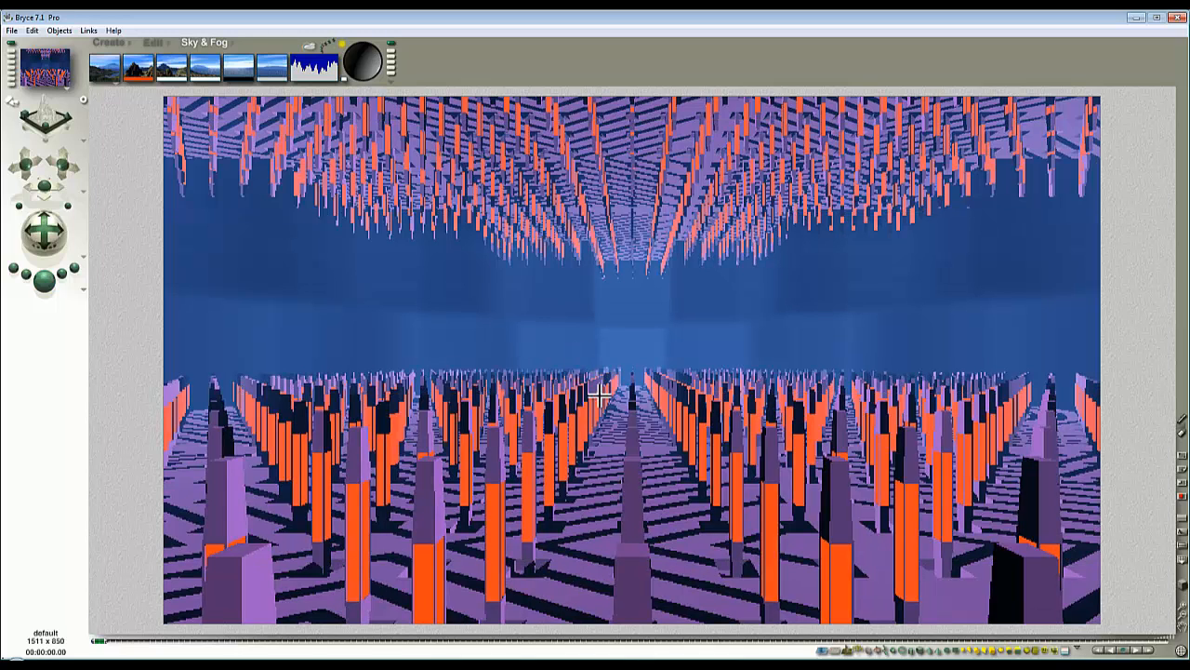
pyautogui.click(638, 472)
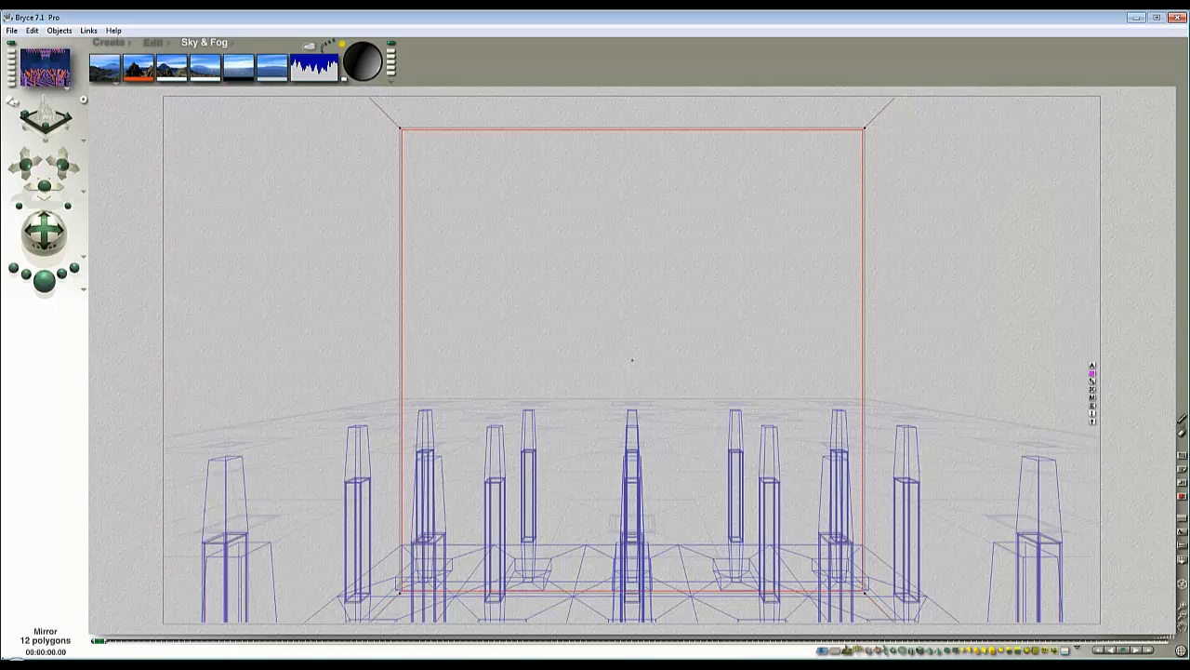
# - Apply the Reflective Iron preset from the Pick 43 metals 2 library to the Metalwork and render the scene
pyautogui.click(1066, 655)
pyautogui.click(1093, 642)
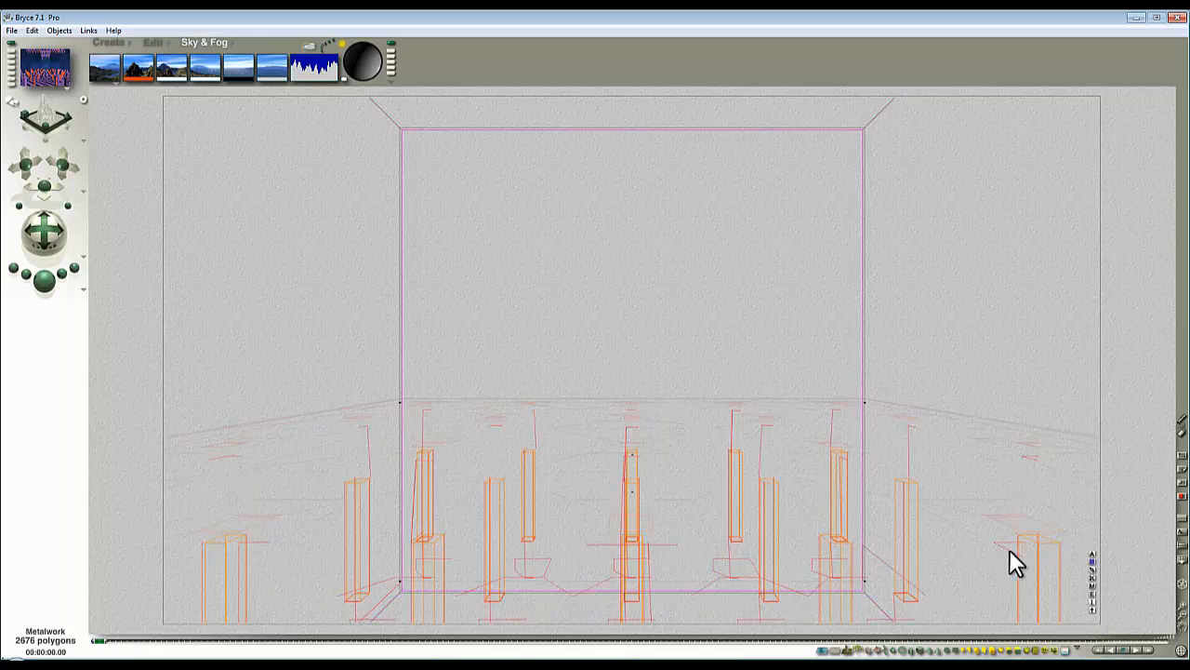
pyautogui.click(1093, 586)
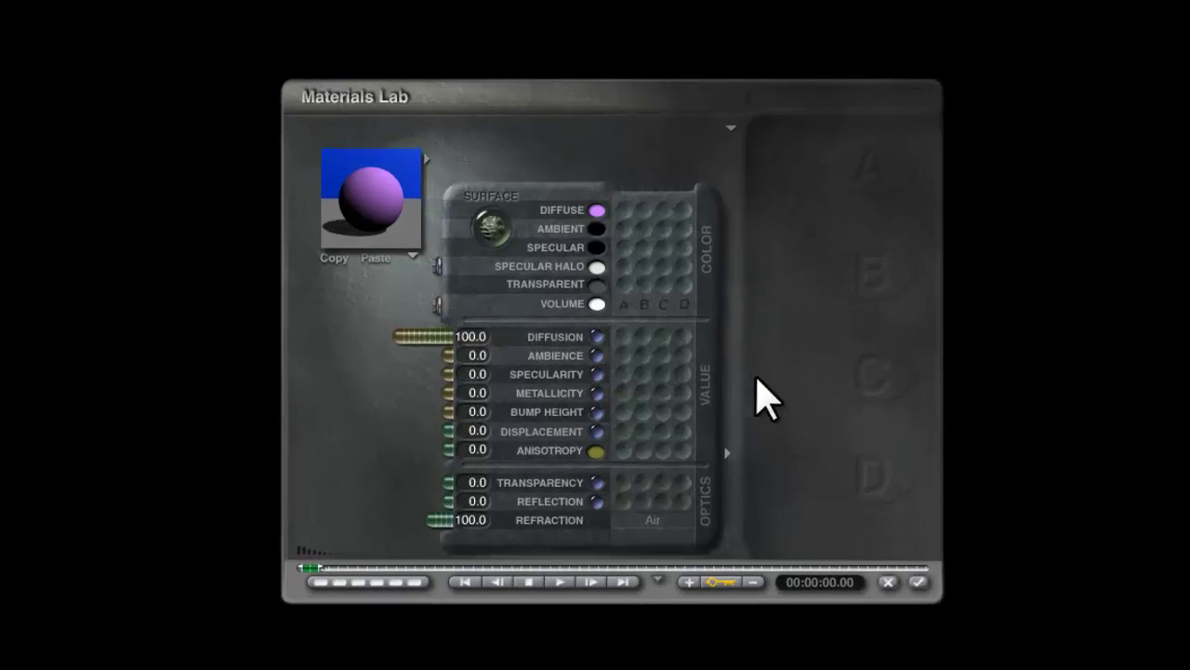
pyautogui.click(410, 142)
pyautogui.click(316, 370)
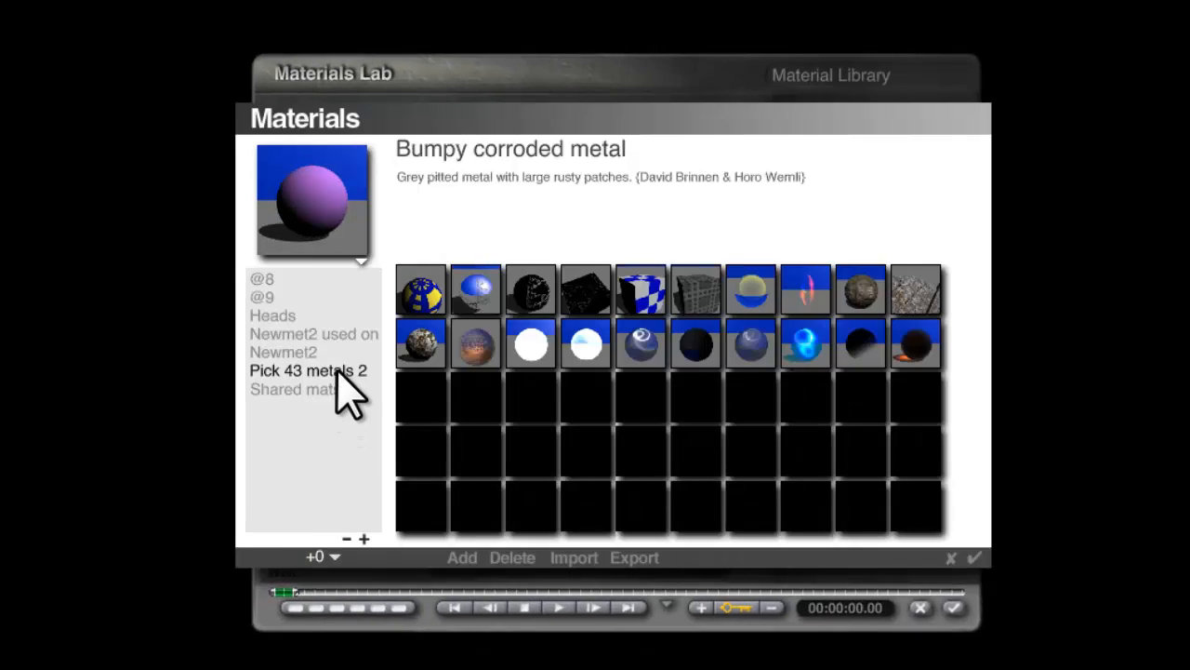
pyautogui.click(473, 303)
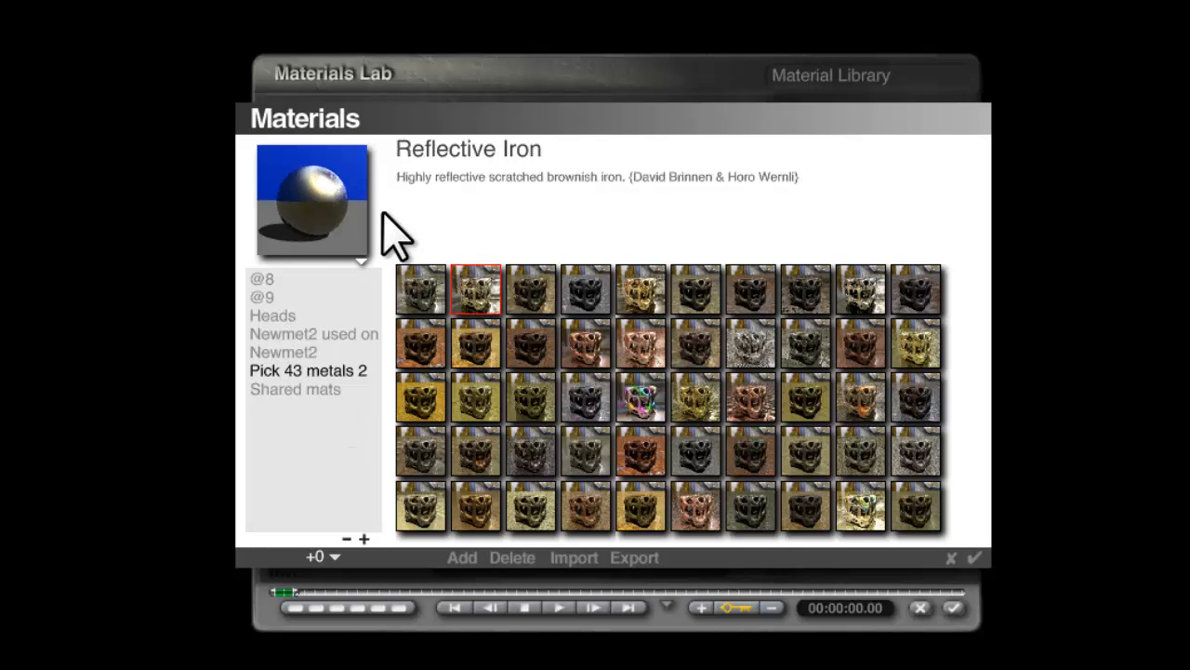
pyautogui.click(974, 558)
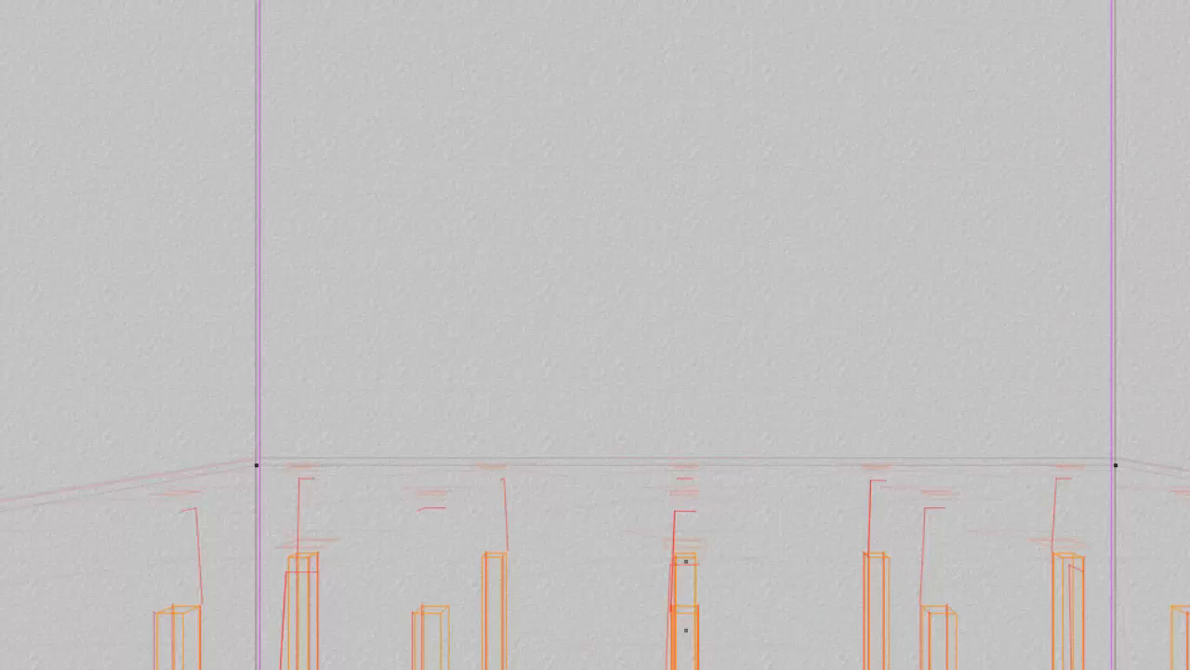
pyautogui.click(45, 280)
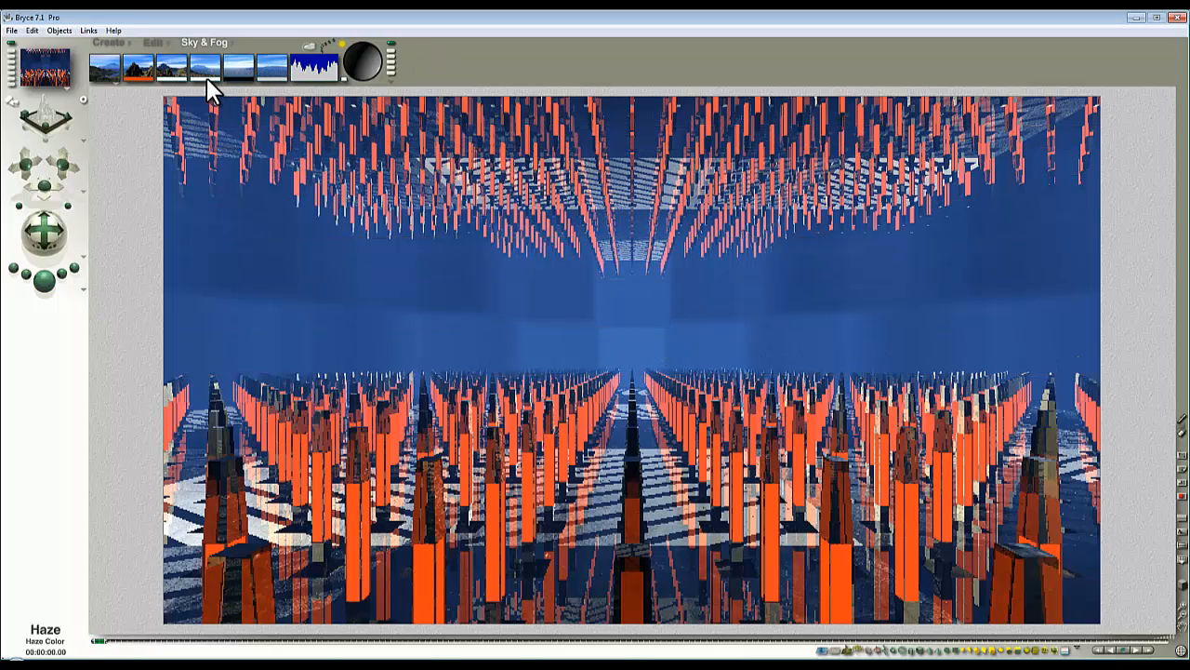
# - Set the sky's haze colour to orange and render the scene
pyautogui.moveTo(207, 79); pyautogui.dragTo(283, 85)
pyautogui.moveTo(279, 76); pyautogui.dragTo(279, 78)
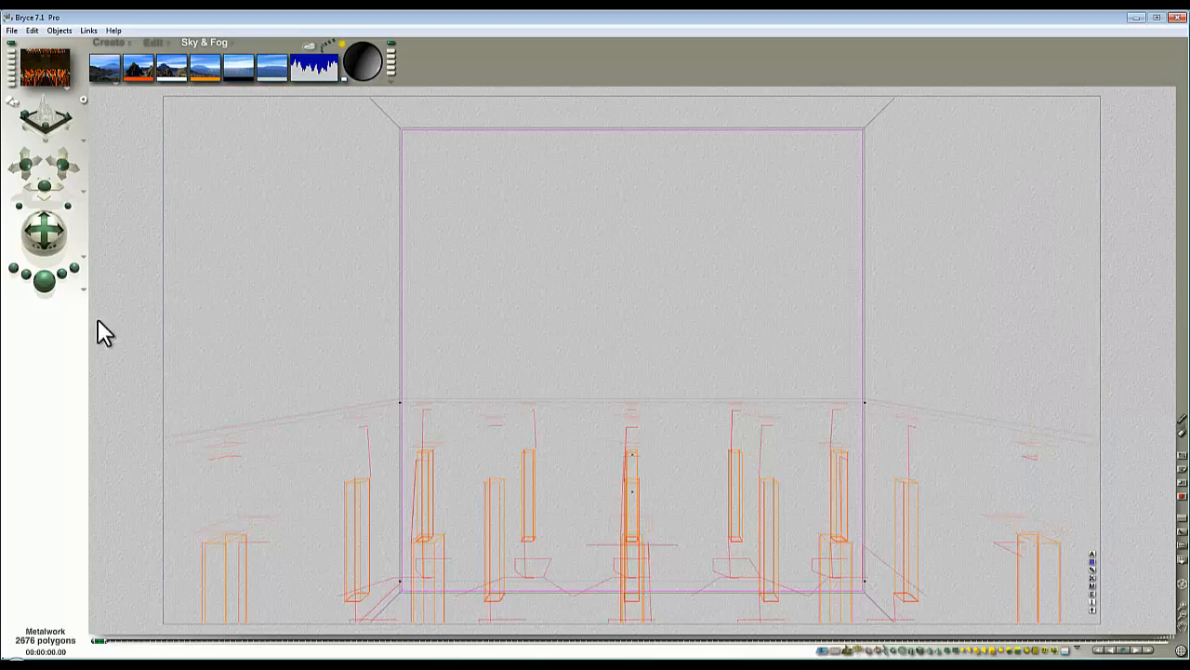
pyautogui.hotkey('ctrl', 'r')
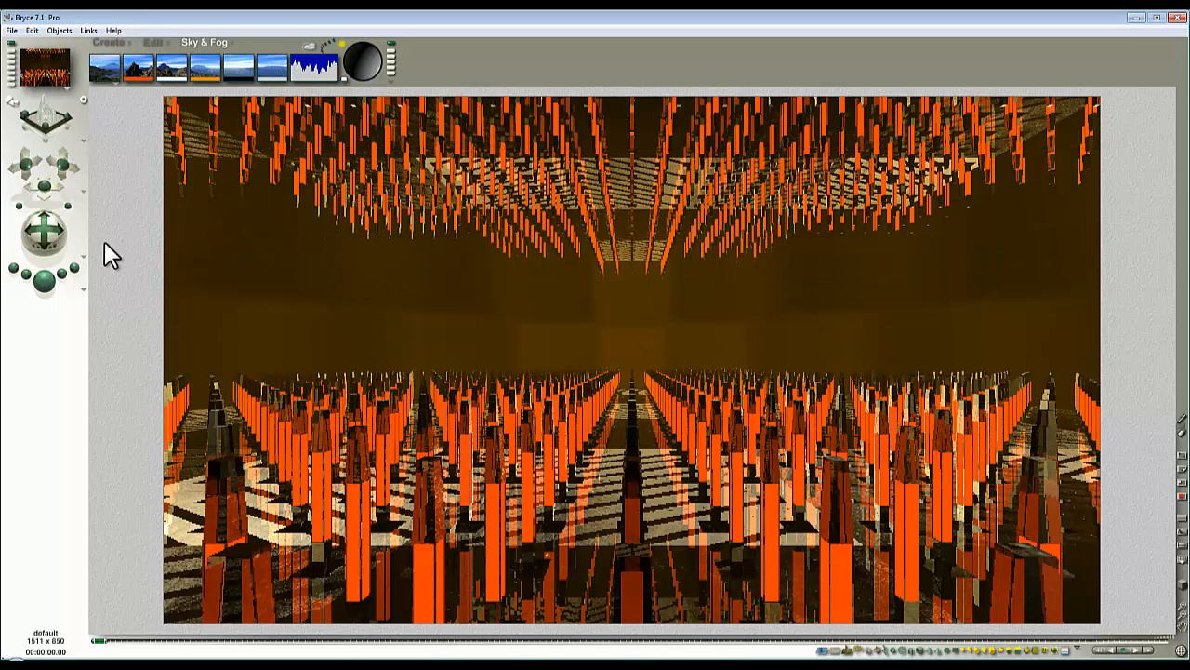
pyautogui.press('Escape')
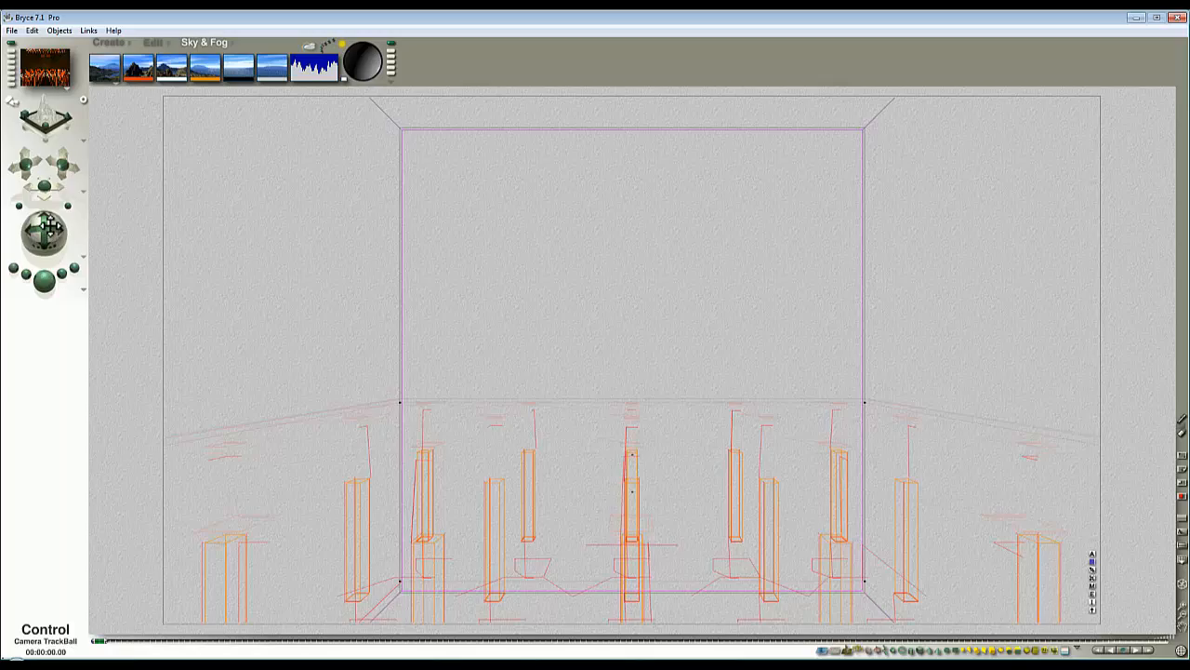
# - Rotate the camera to look down steeply at the blocks, render the view and store this camera position
pyautogui.moveTo(51, 225); pyautogui.dragTo(51, 221)
pyautogui.click(46, 279)
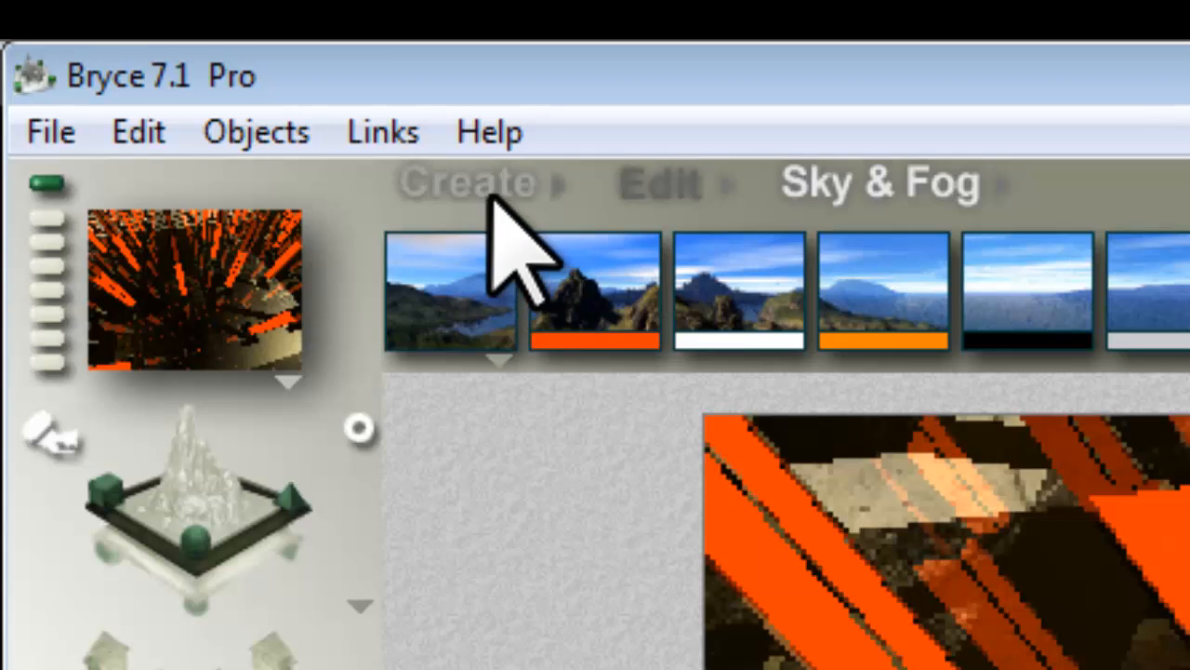
pyautogui.click(48, 219)
# - Load the EWL_ExtremeWideangleLens (300° diagonal) preset from the +Lenses+Filters library into the scene
pyautogui.click(465, 183)
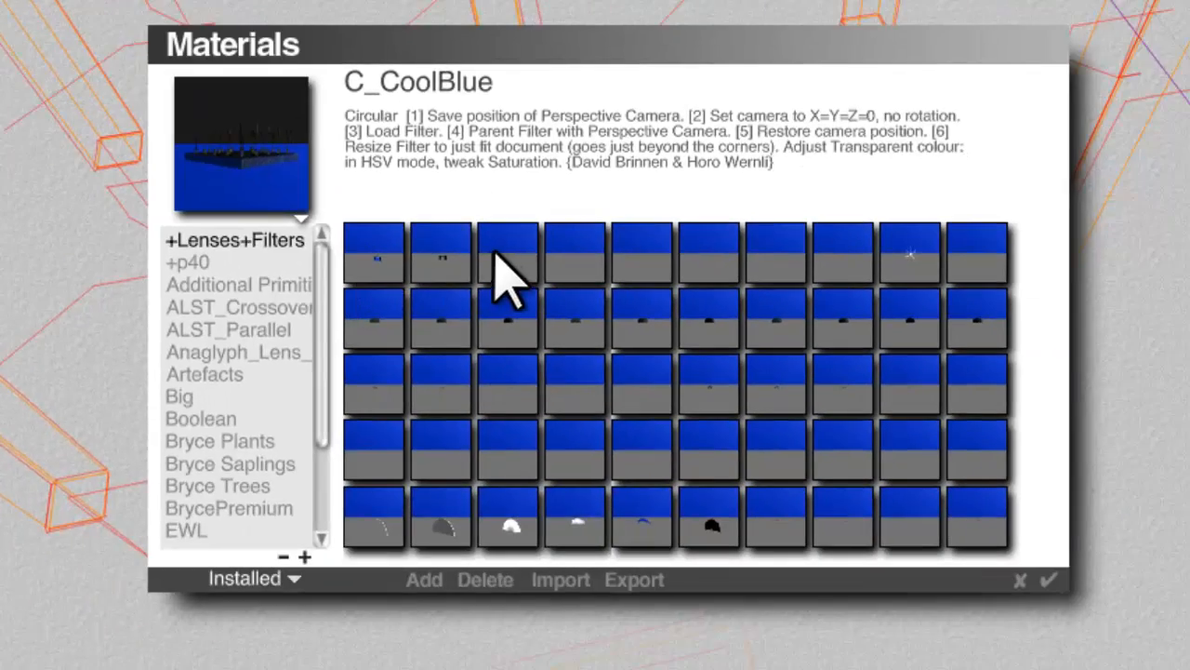
pyautogui.click(495, 251)
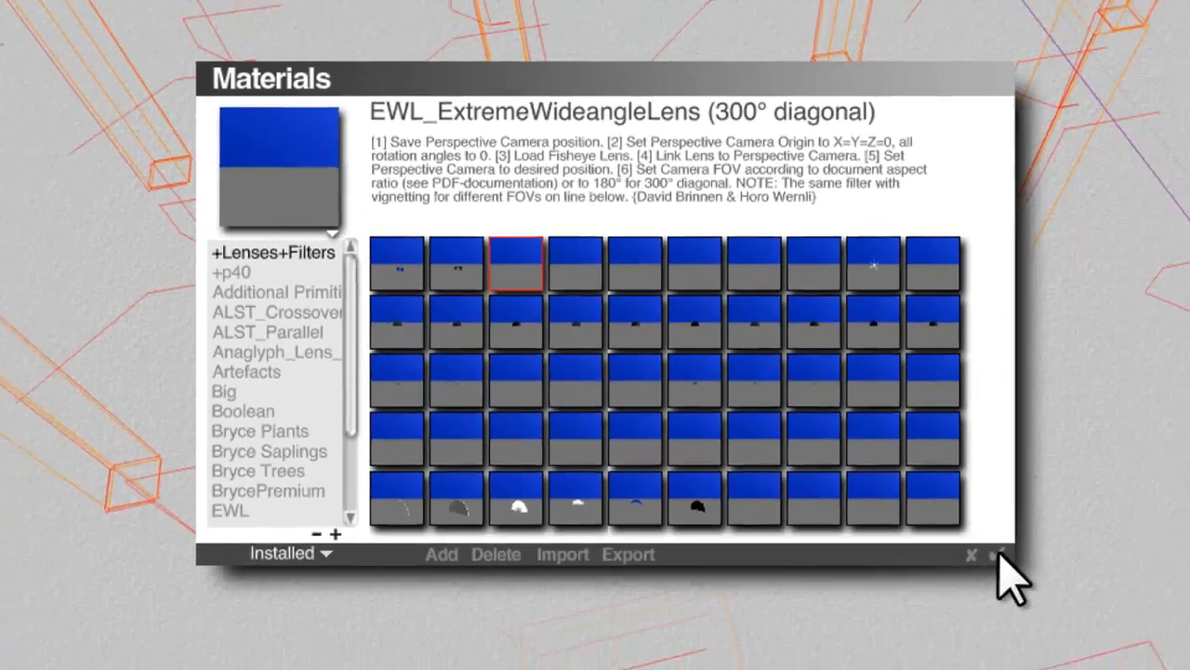
pyautogui.click(1048, 579)
# - Select the perspective camera in the top view and set its Y and Z origin to 0
pyautogui.press('2')
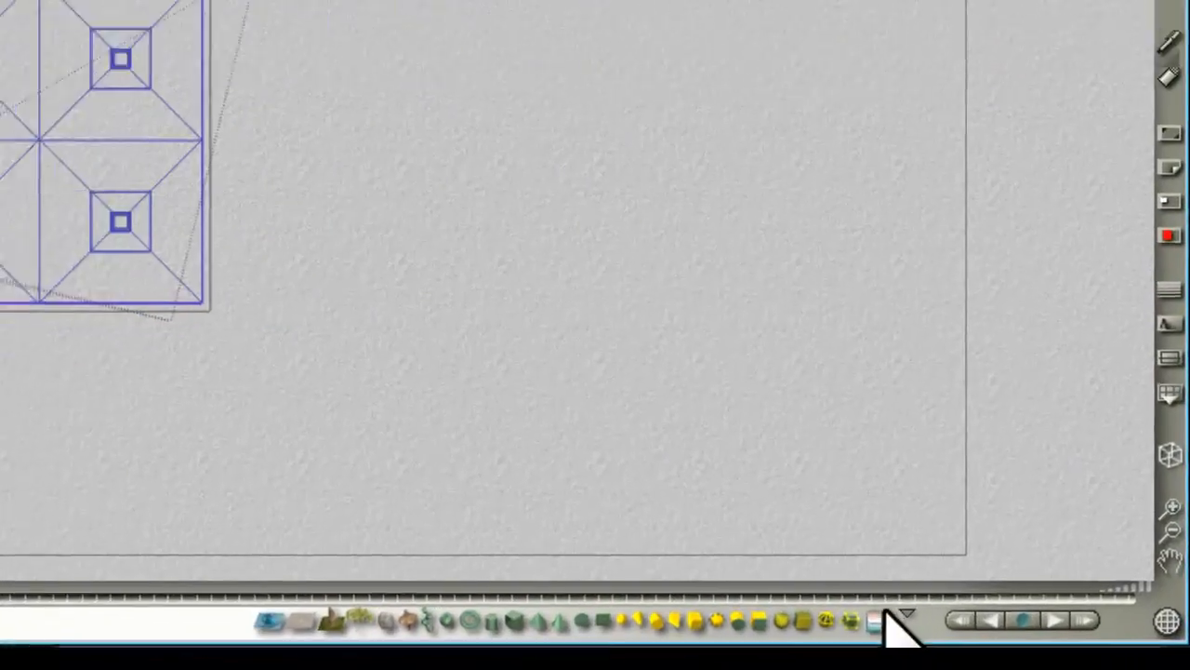
pyautogui.click(838, 611)
pyautogui.click(879, 612)
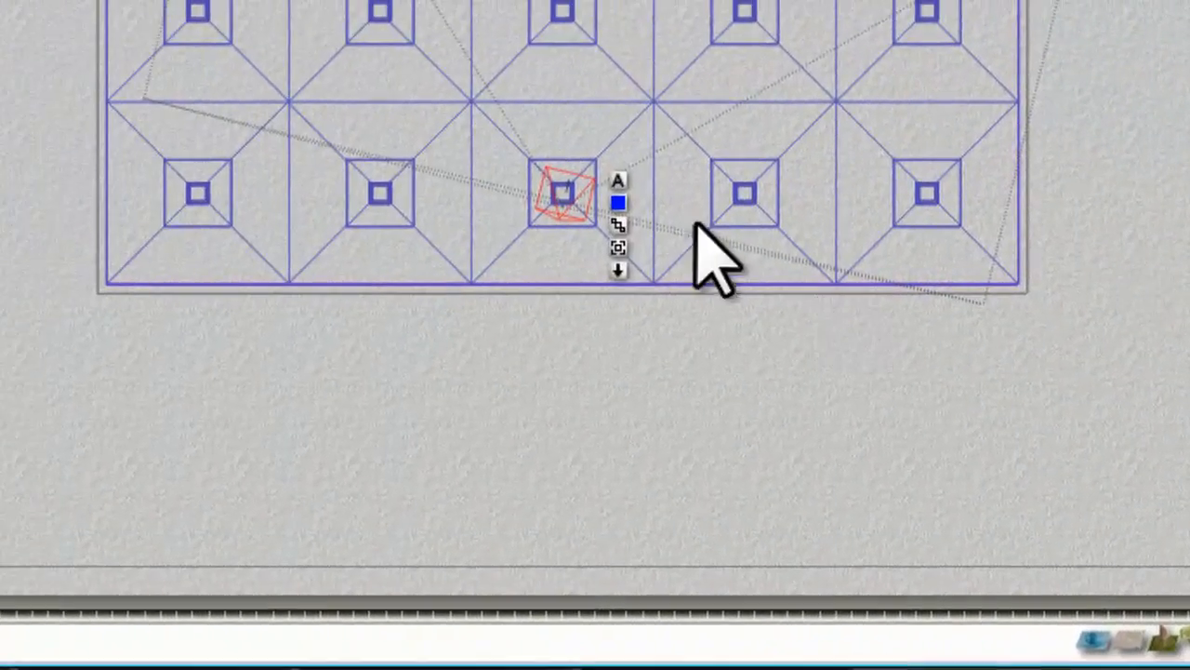
pyautogui.click(617, 179)
pyautogui.moveTo(888, 384); pyautogui.dragTo(801, 388)
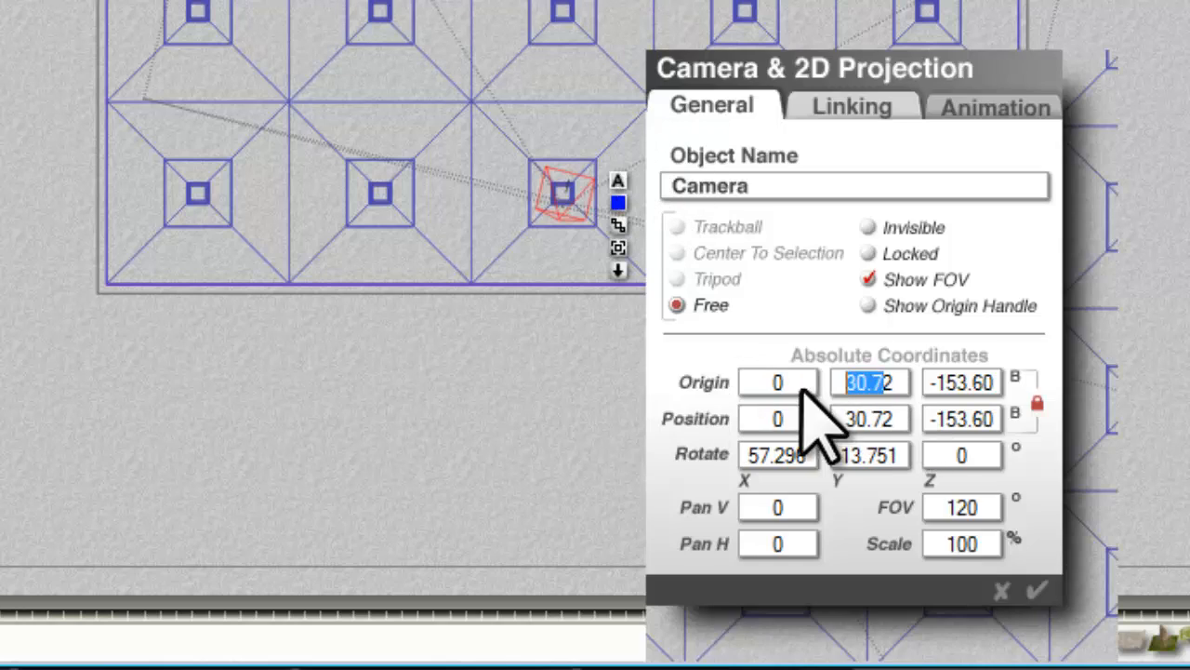
pyautogui.moveTo(894, 384); pyautogui.dragTo(791, 398)
pyautogui.write('0')
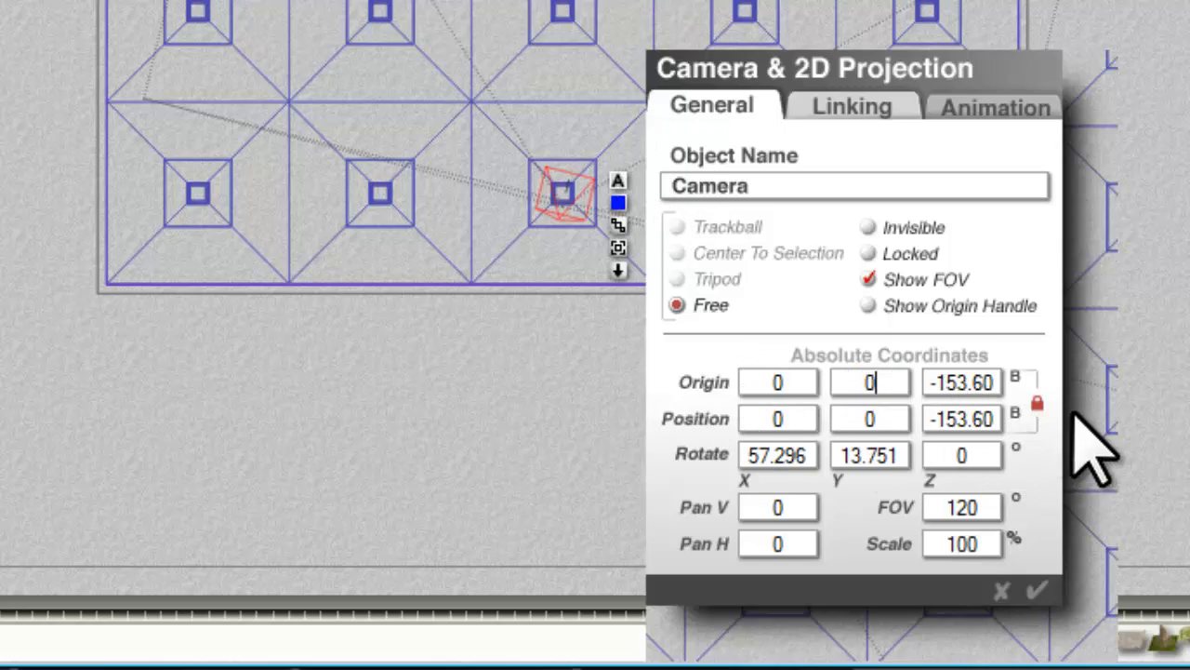
pyautogui.moveTo(987, 383); pyautogui.dragTo(930, 384)
pyautogui.write('0')
# - Set the camera's X and Y rotation angles to 0
pyautogui.write('0')
pyautogui.moveTo(906, 455); pyautogui.dragTo(608, 459)
pyautogui.write('0')
pyautogui.click(1039, 590)
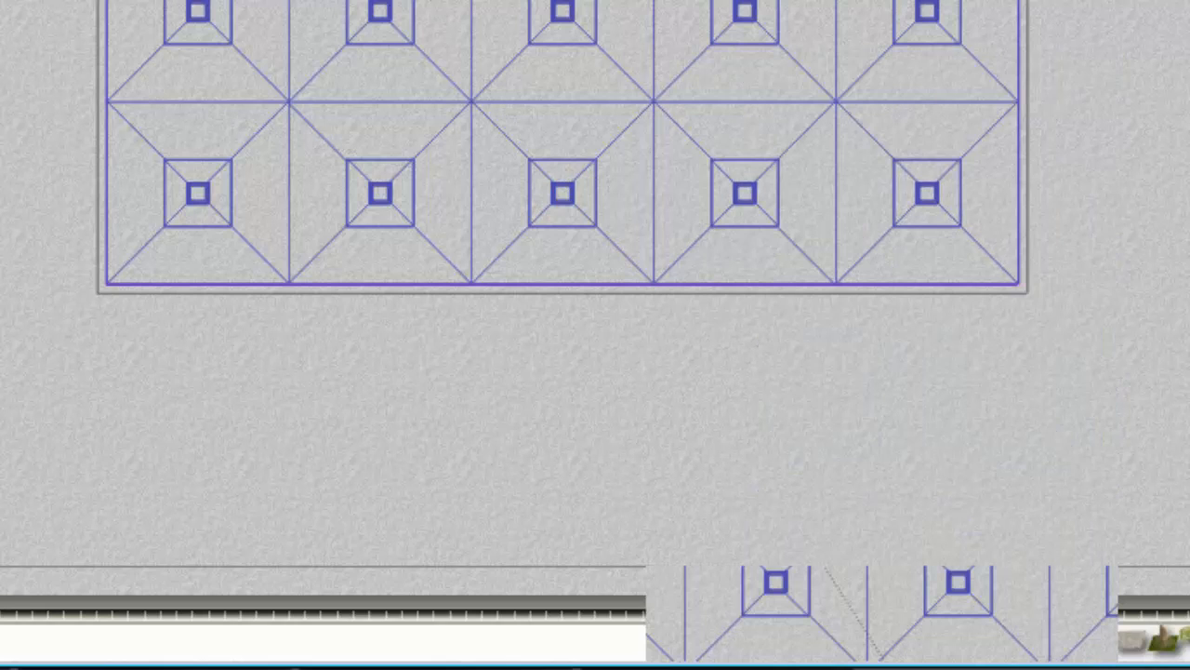
# - Select the lens object by its family, Family 2, and make Perspective Camera its parent
pyautogui.click(877, 637)
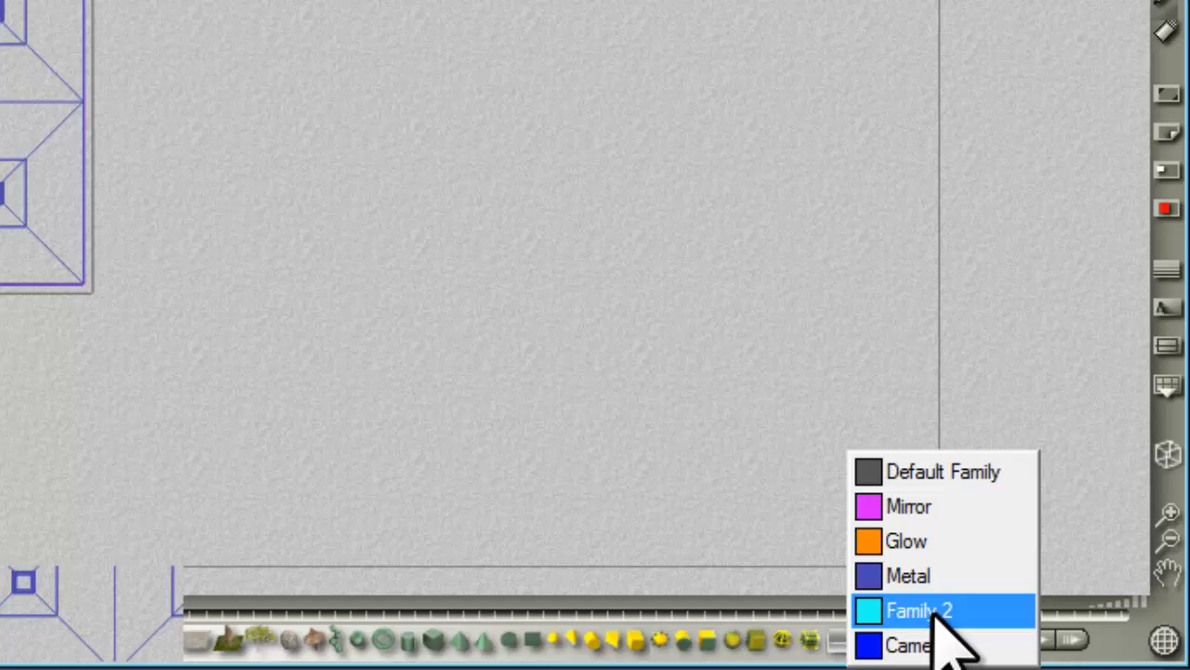
pyautogui.click(932, 611)
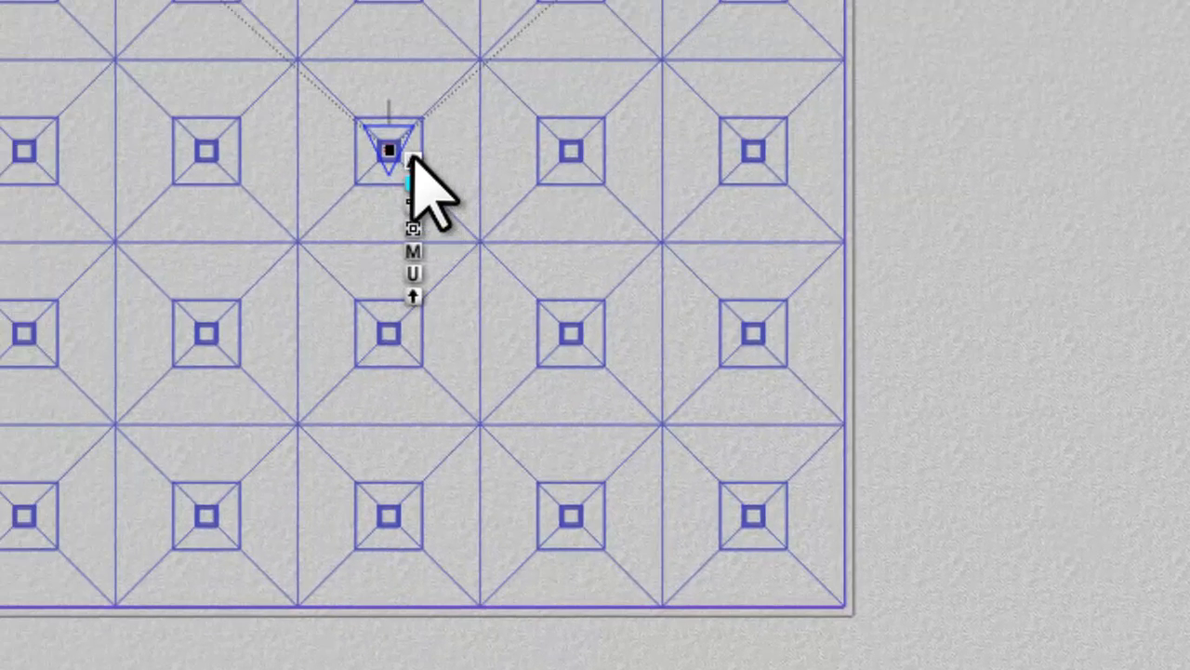
pyautogui.click(413, 160)
pyautogui.click(641, 220)
pyautogui.click(654, 292)
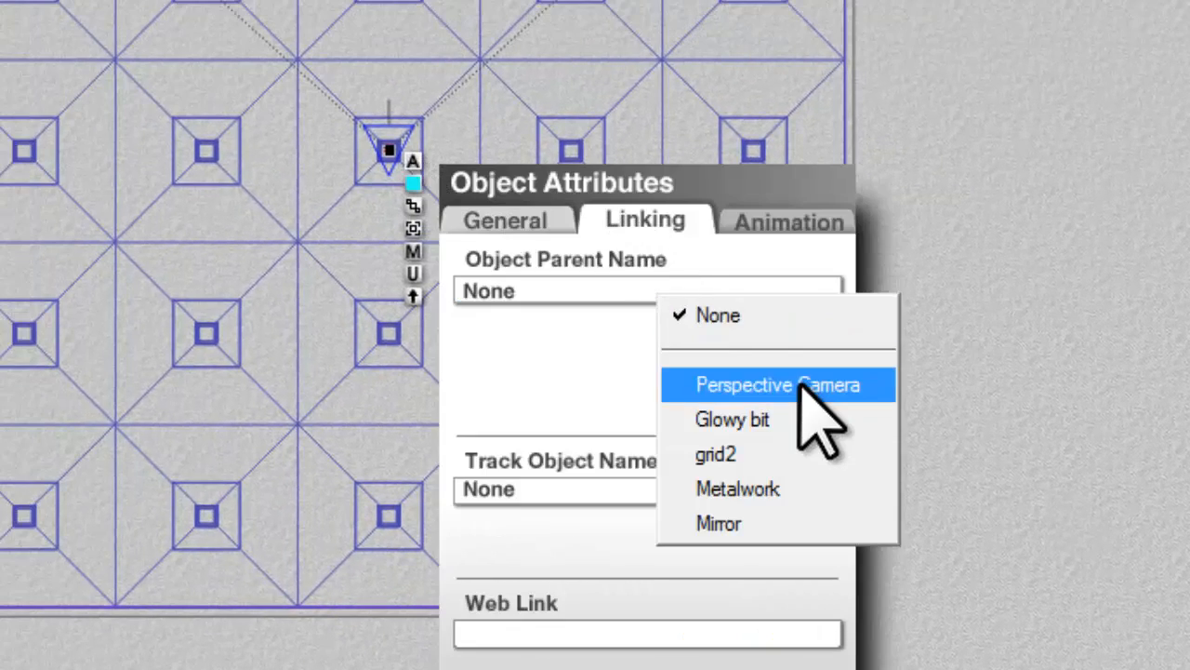
pyautogui.click(797, 384)
pyautogui.press('Return')
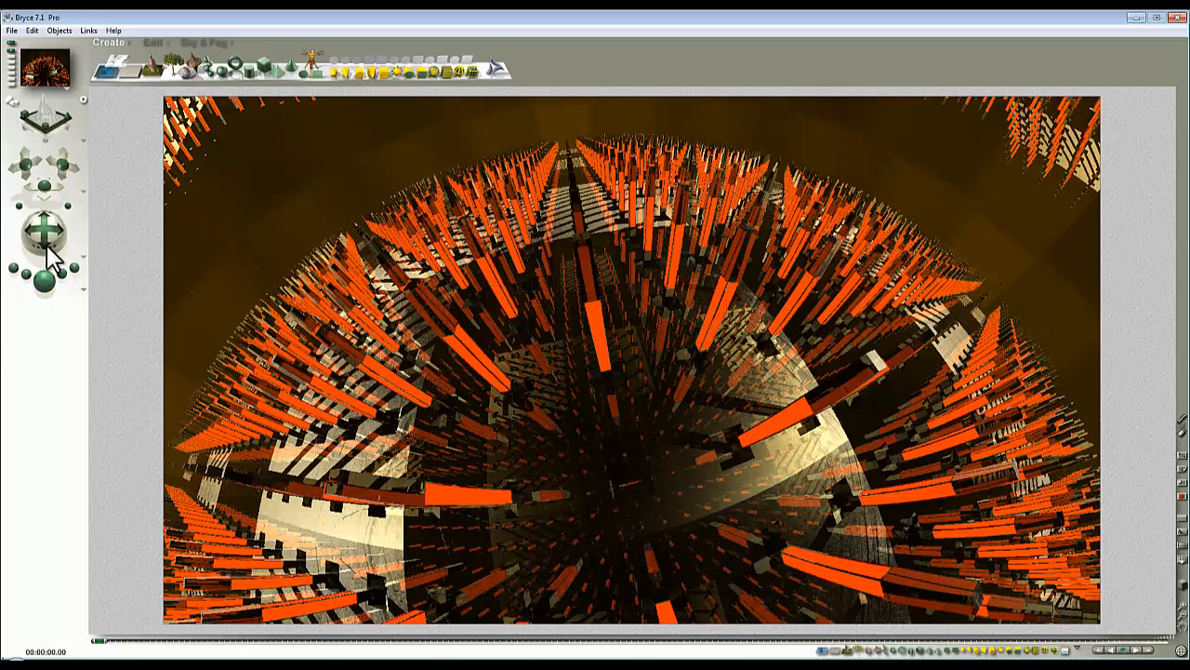
# - Rotate and reposition the camera to look straight down at the blocks and render through the wide-angle lens
pyautogui.moveTo(45, 236); pyautogui.dragTo(46, 233)
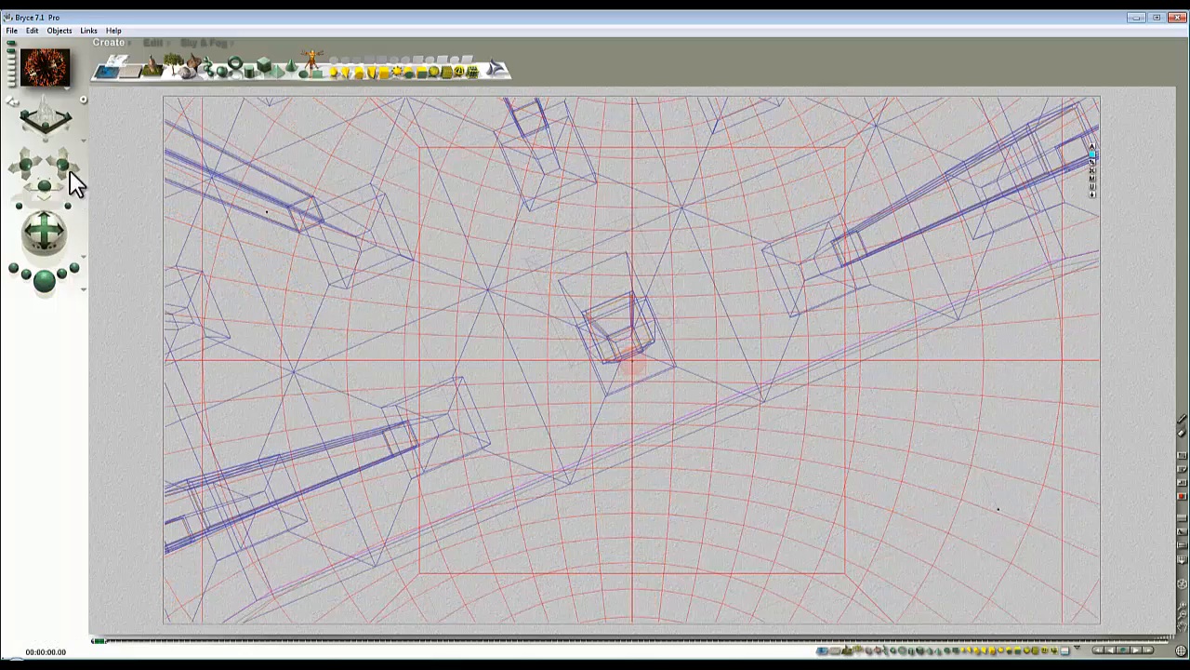
pyautogui.moveTo(65, 166); pyautogui.dragTo(65, 204)
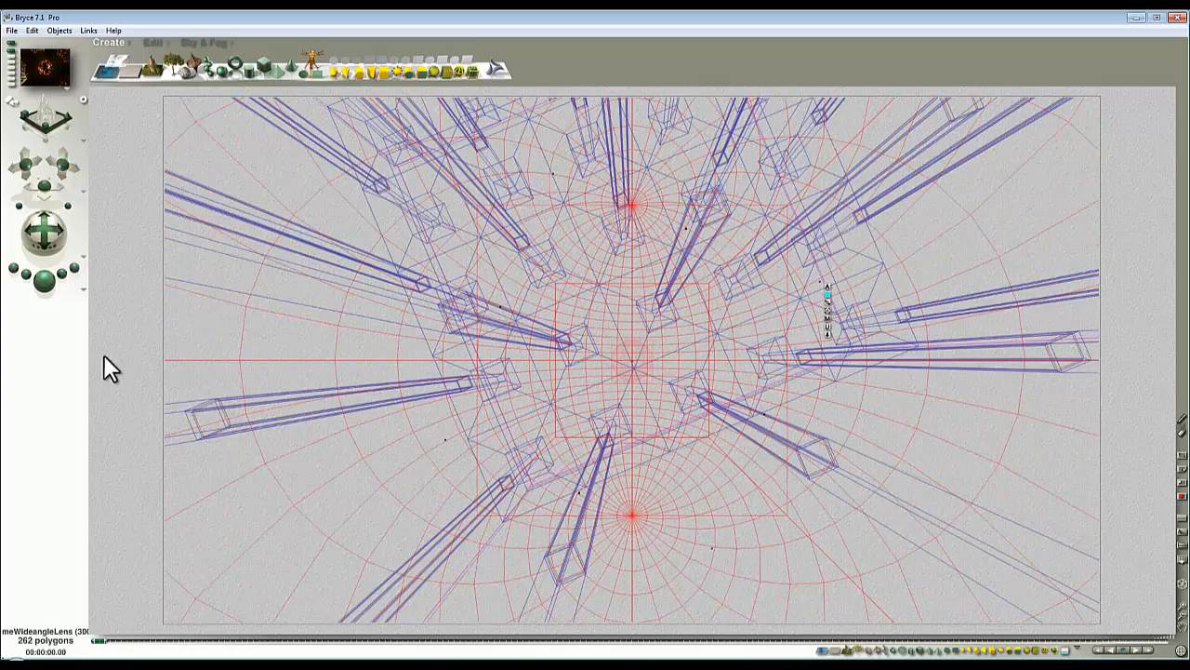
pyautogui.click(45, 281)
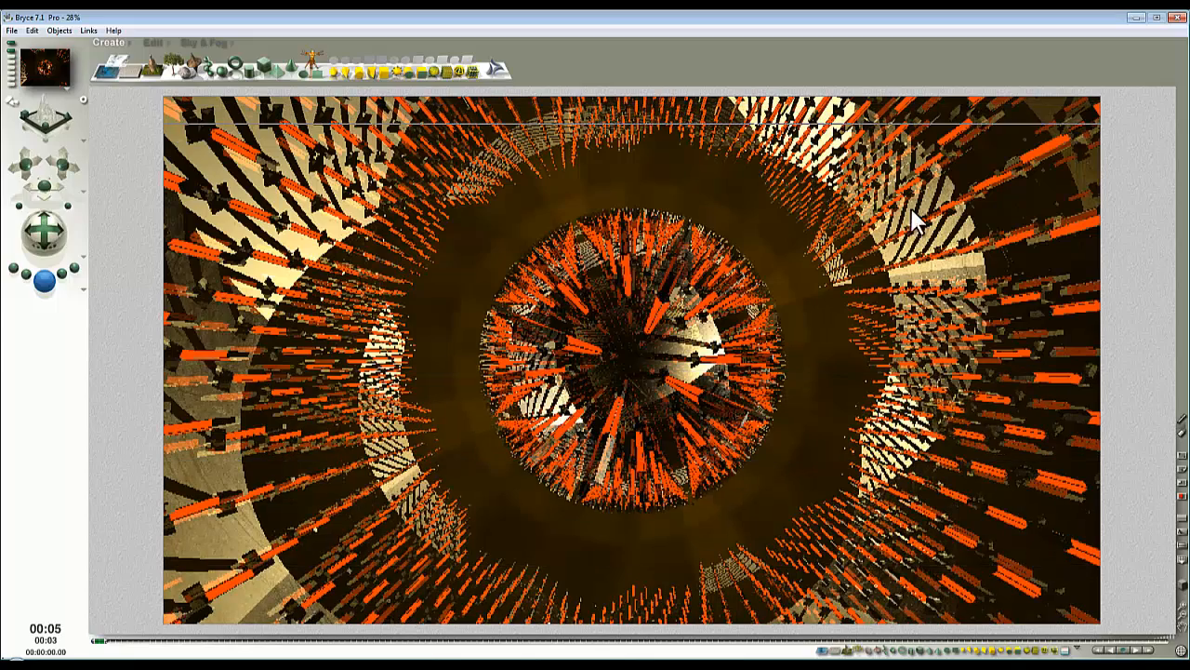
pyautogui.click(461, 309)
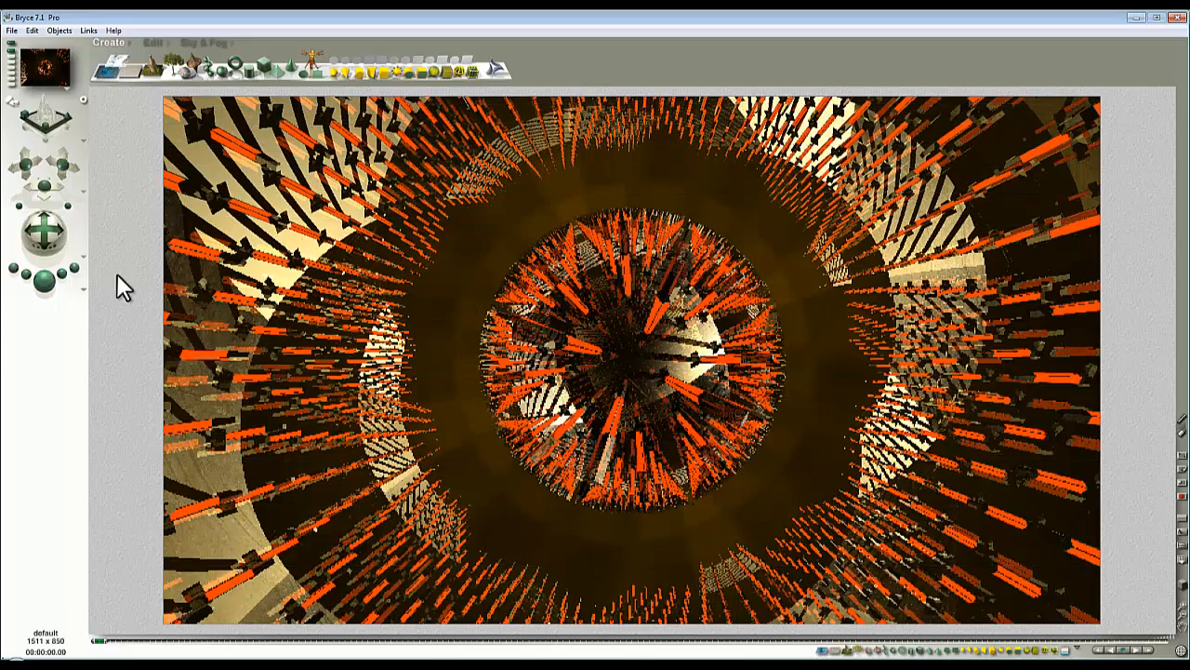
# - Move the camera gradually closer to the blocks around the image centre, rendering the view after each adjustment
pyautogui.moveTo(45, 197); pyautogui.dragTo(44, 197)
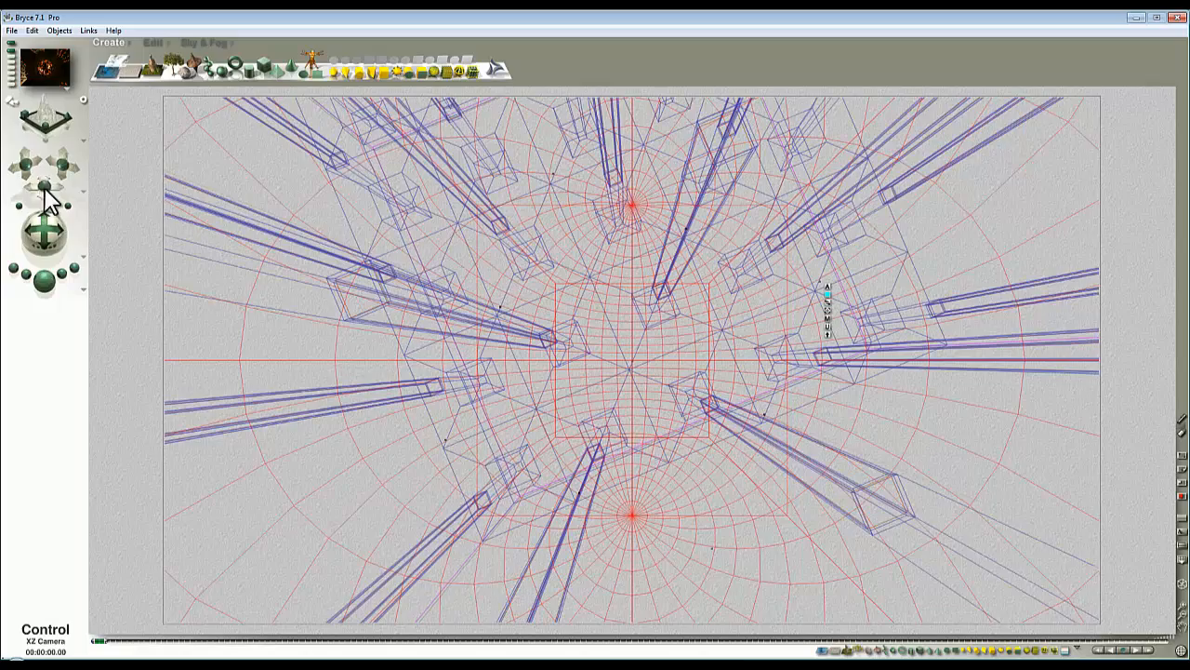
pyautogui.click(44, 281)
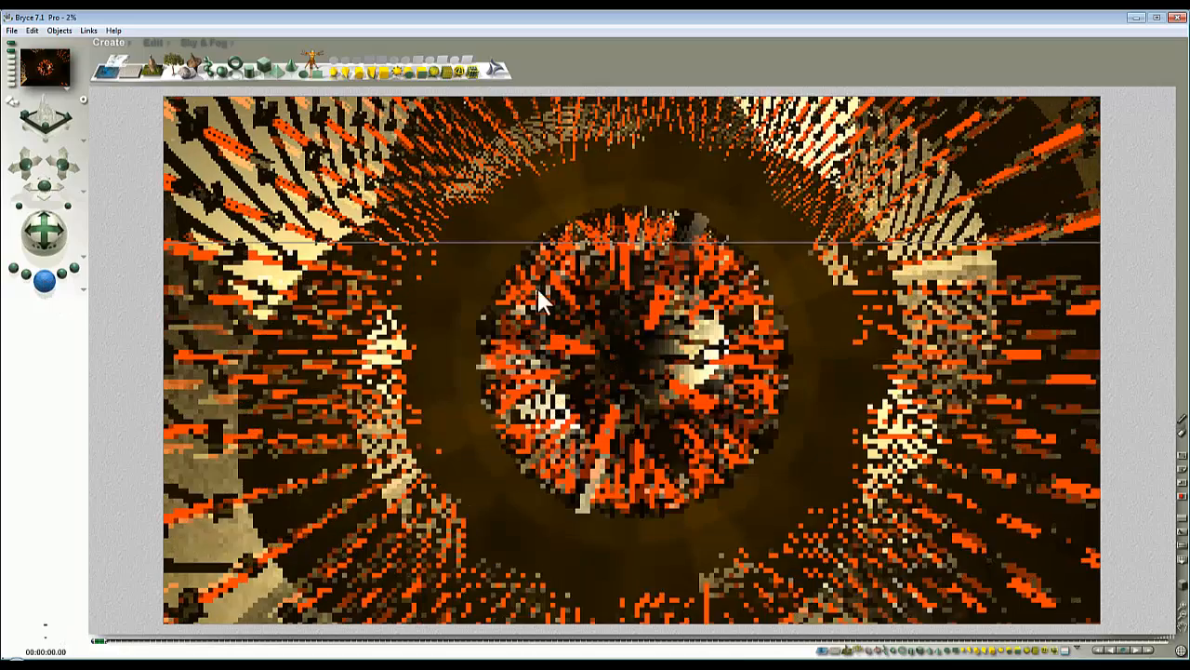
pyautogui.moveTo(33, 212); pyautogui.dragTo(65, 231)
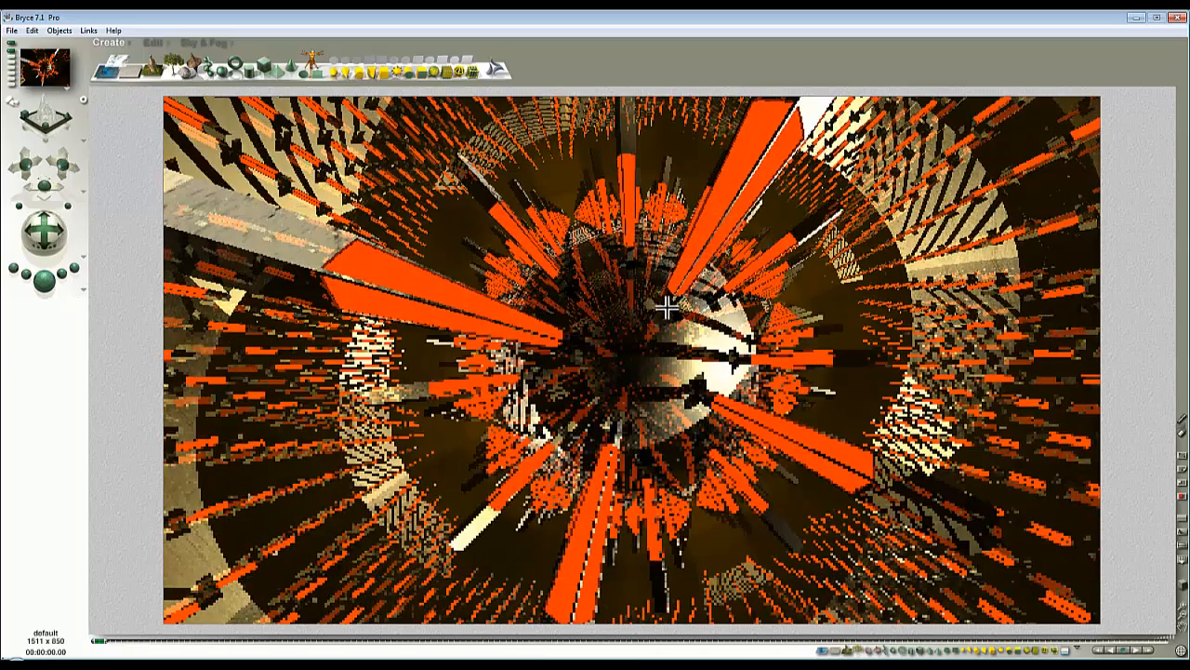
pyautogui.moveTo(44, 186); pyautogui.dragTo(52, 209)
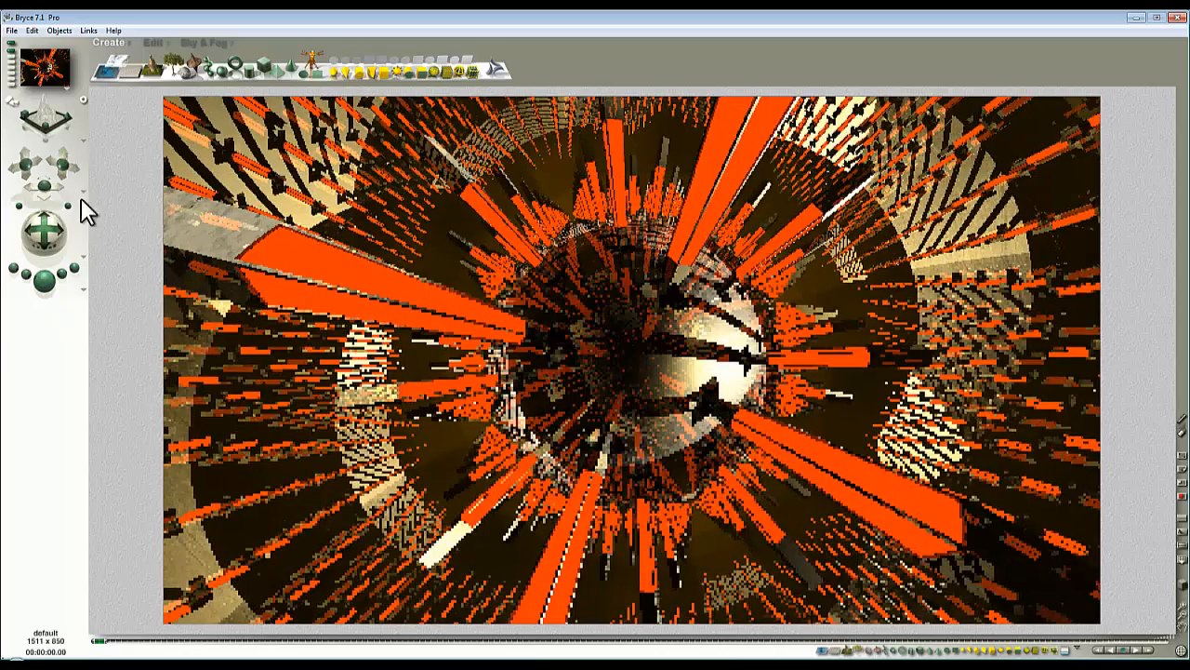
pyautogui.moveTo(44, 185); pyautogui.dragTo(53, 227)
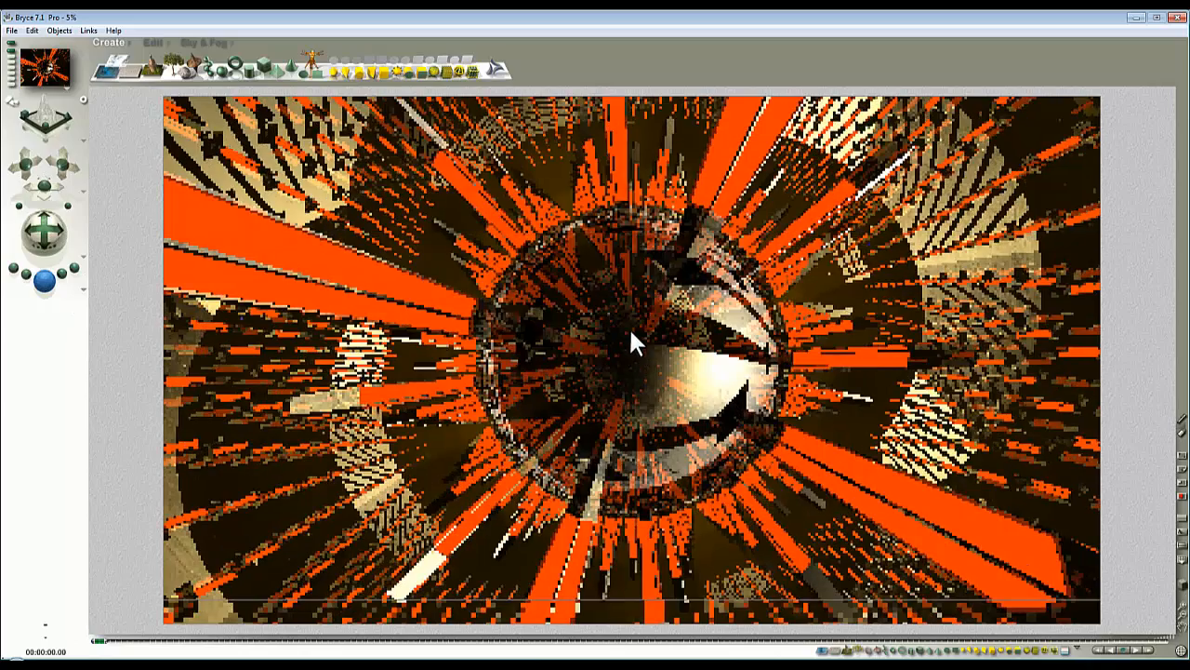
pyautogui.moveTo(49, 183); pyautogui.dragTo(47, 193)
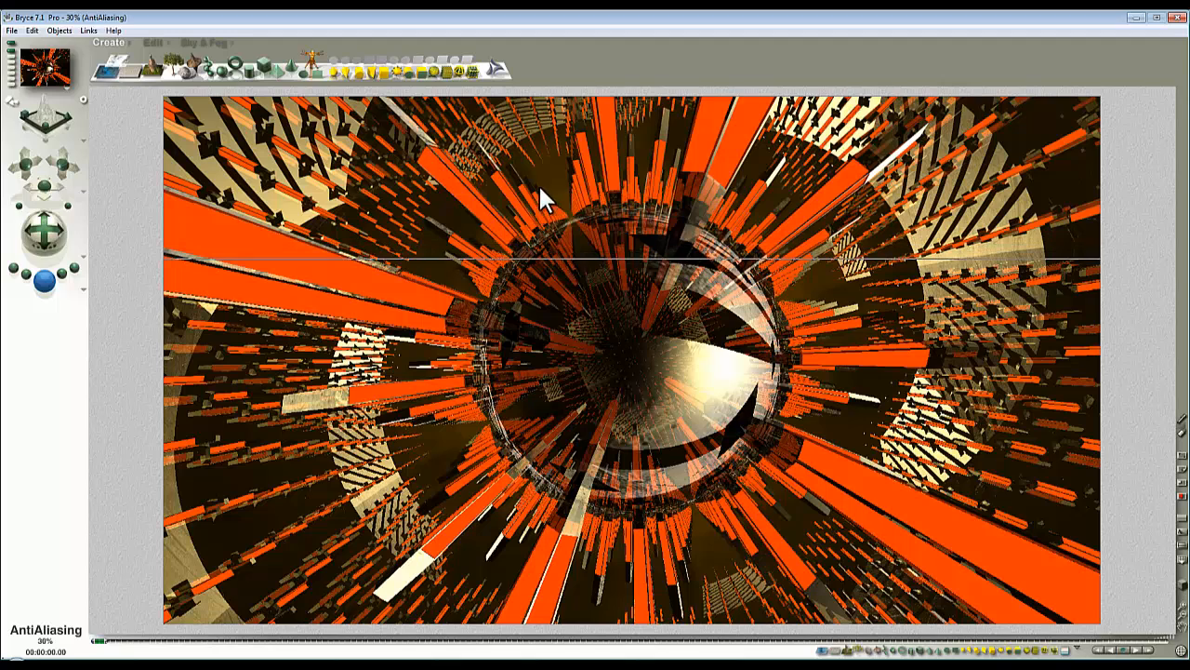
pyautogui.click(565, 200)
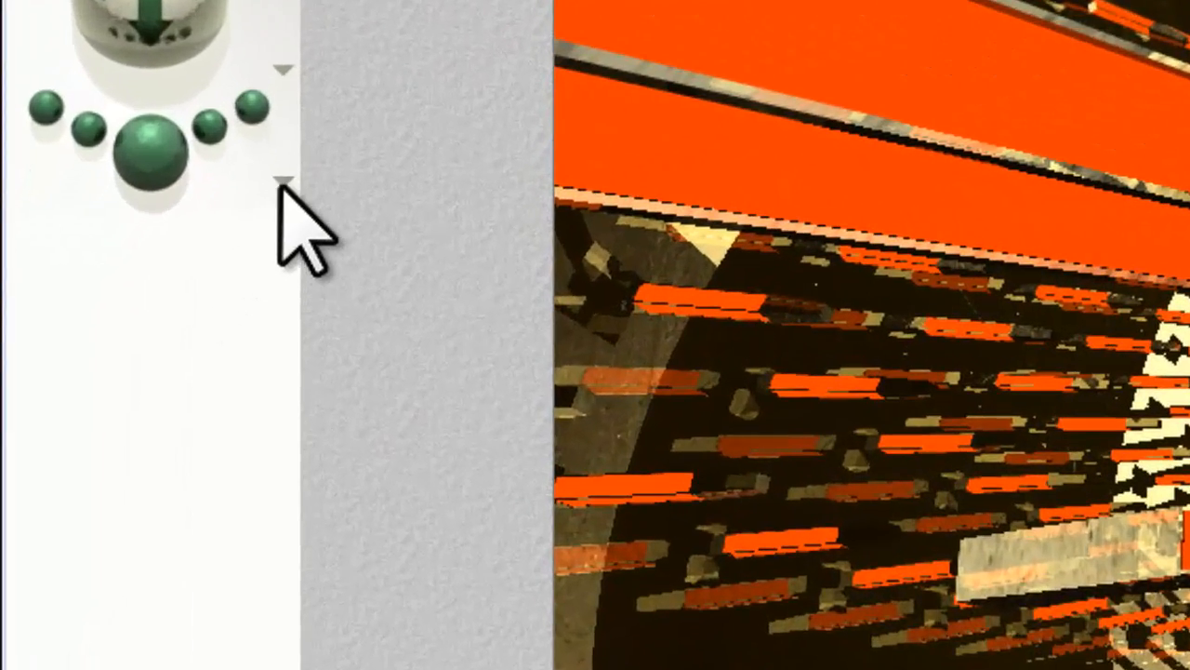
# - Set the maximum ray depth to 12 in the render options and render the scene
pyautogui.click(84, 290)
pyautogui.click(105, 395)
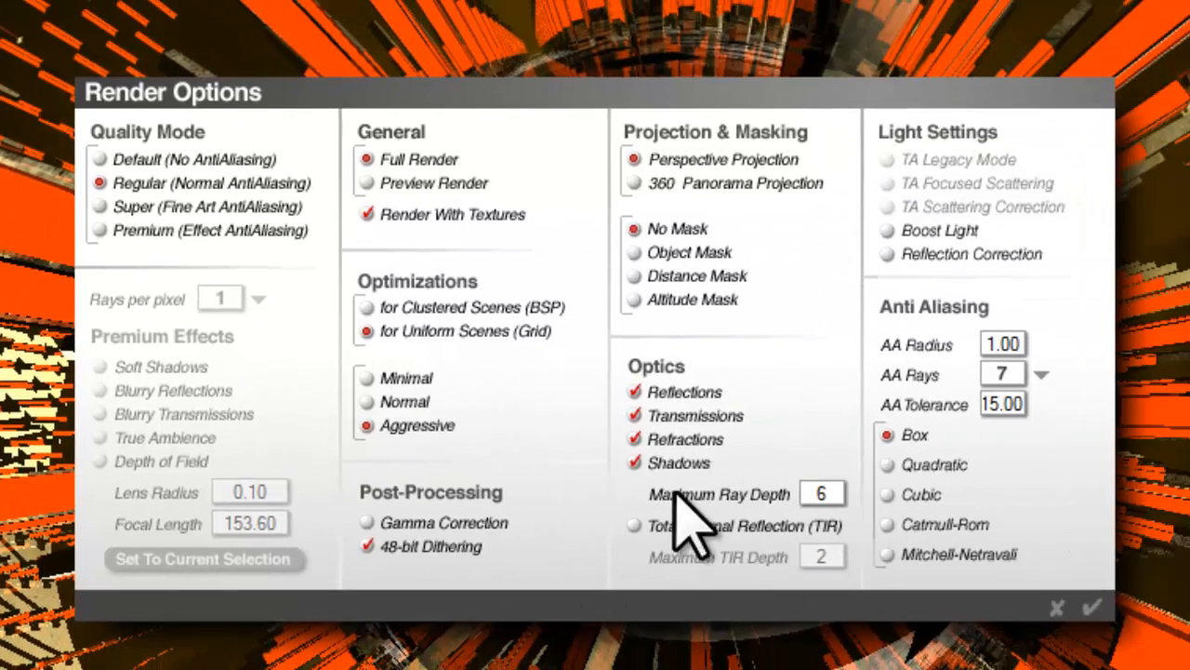
pyautogui.doubleClick(818, 494)
pyautogui.write('12')
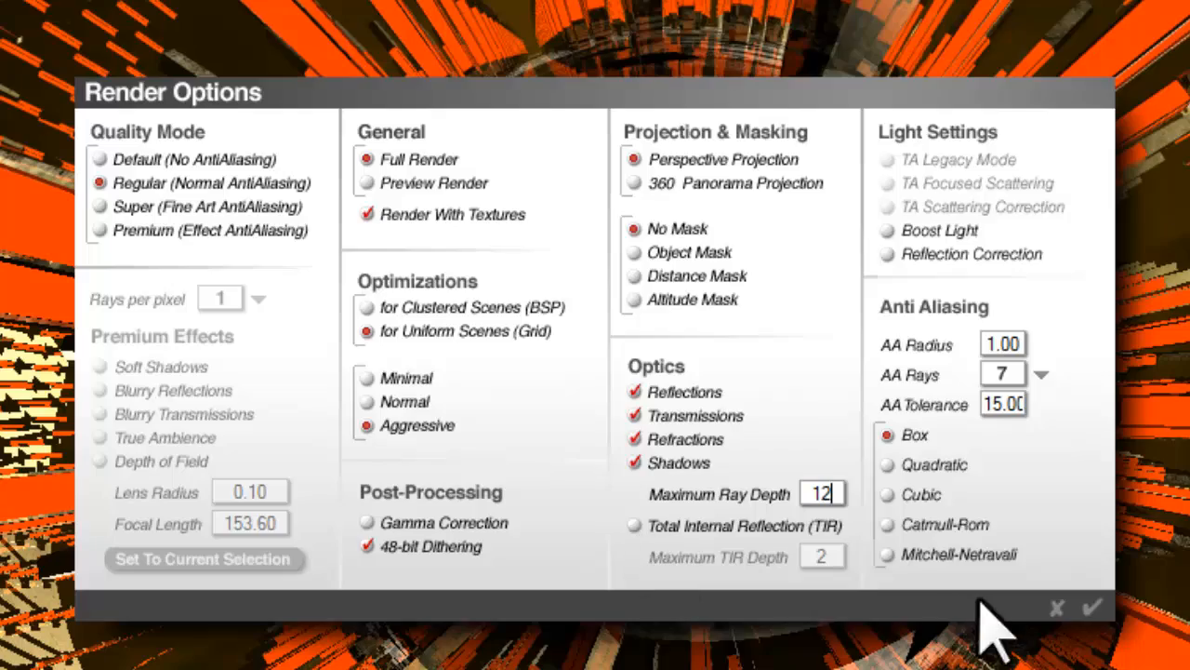
pyautogui.click(1090, 608)
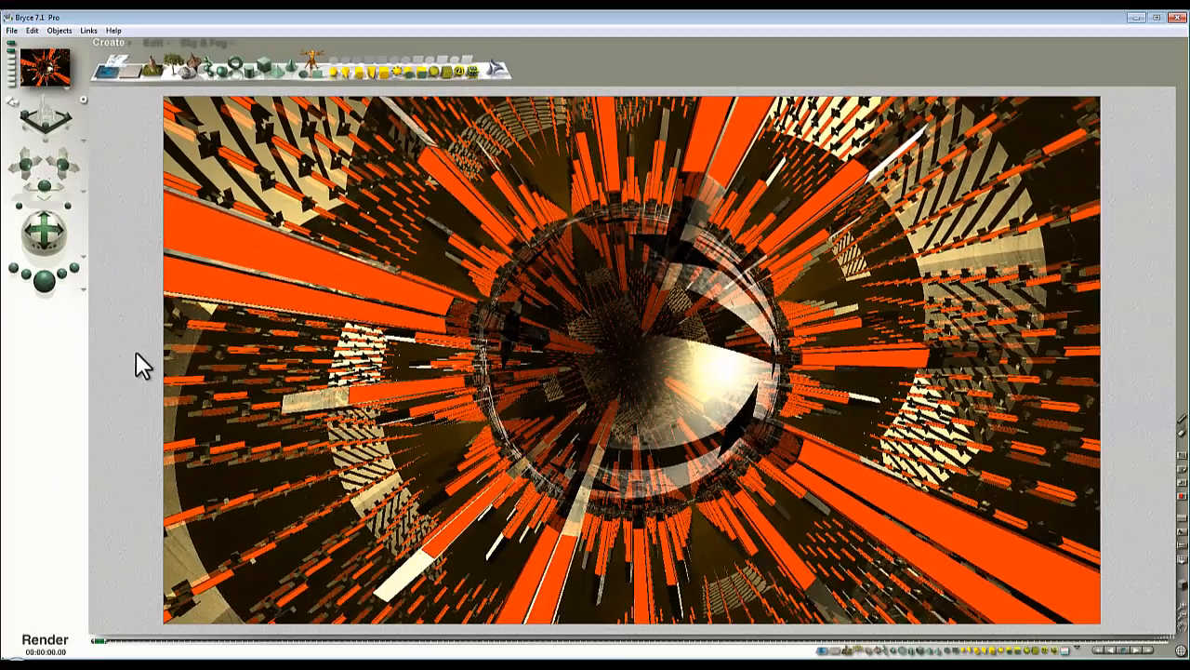
pyautogui.hotkey('ctrl', 'r')
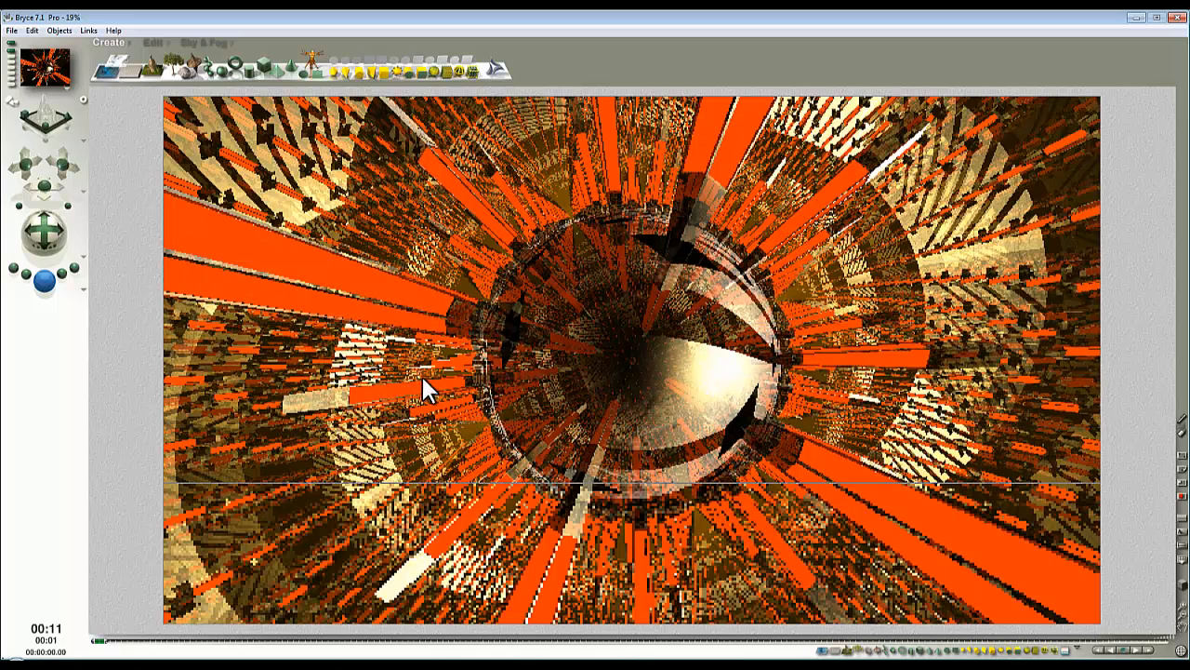
pyautogui.click(571, 302)
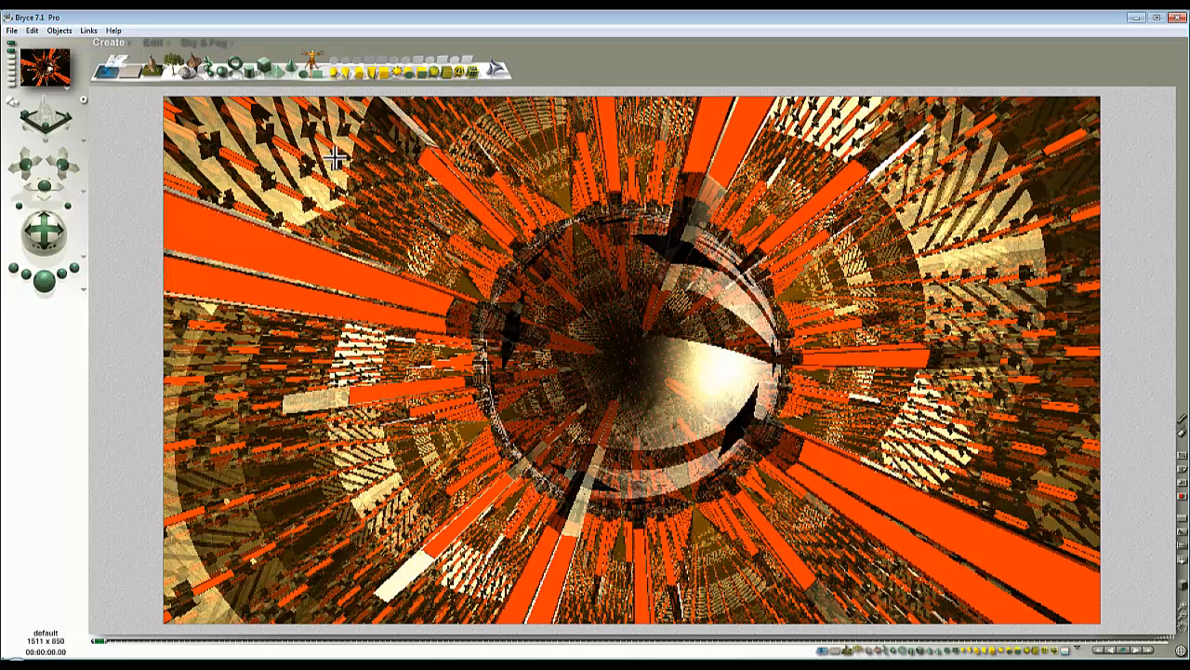
# - Thicken the orange haze and fine-tune its strength over the mirrored reflections, rendering the scene after each change
pyautogui.click(202, 47)
pyautogui.moveTo(205, 67); pyautogui.dragTo(219, 76)
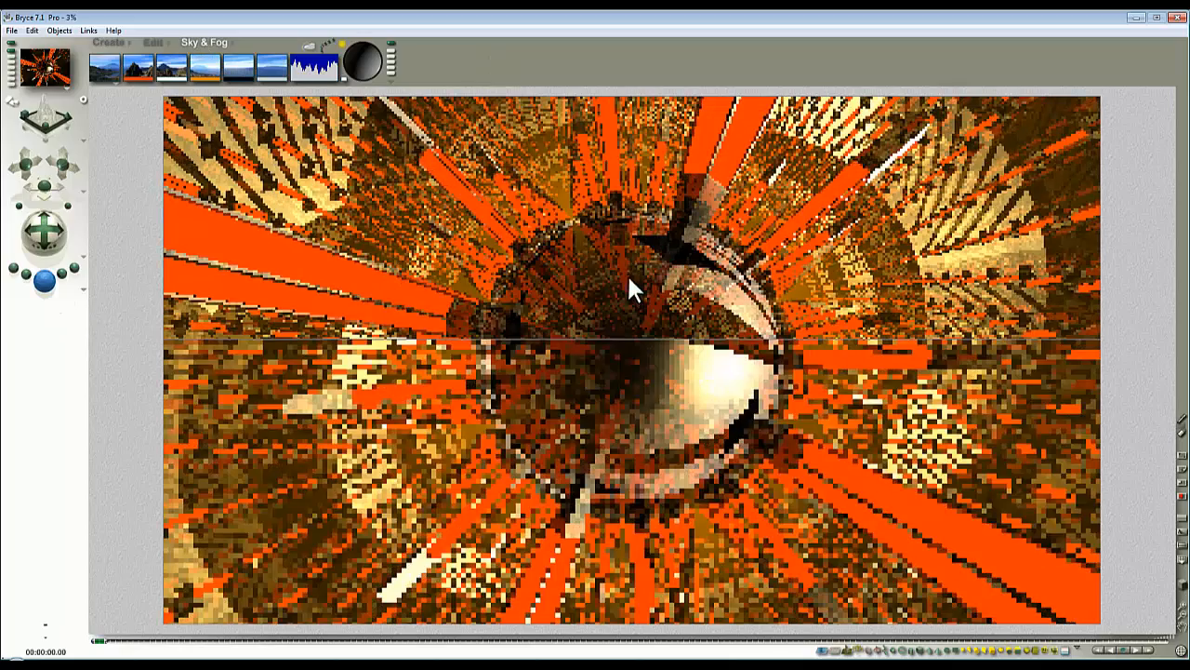
pyautogui.moveTo(239, 67); pyautogui.dragTo(266, 72)
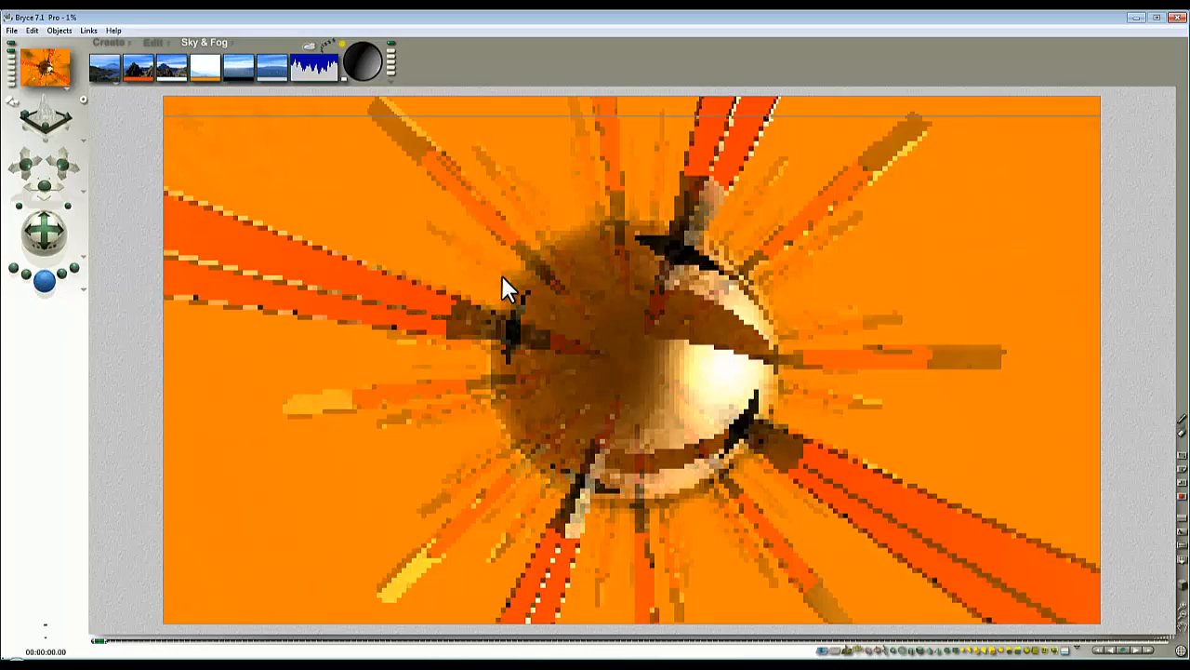
pyautogui.click(211, 66)
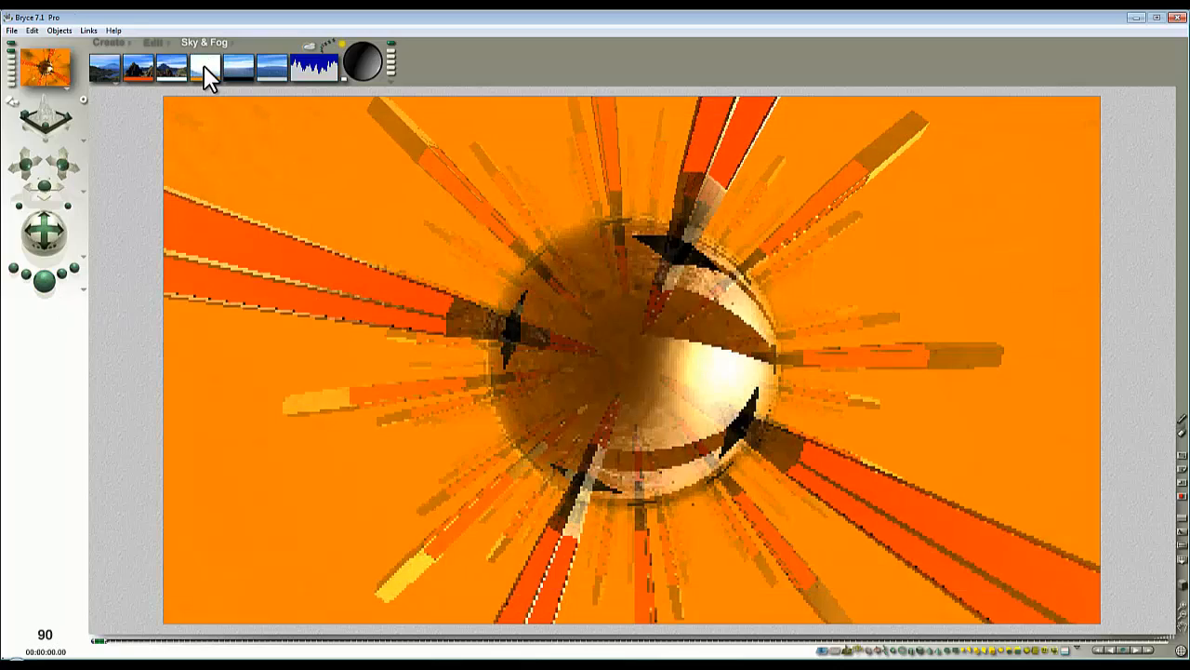
pyautogui.moveTo(204, 65); pyautogui.dragTo(184, 191)
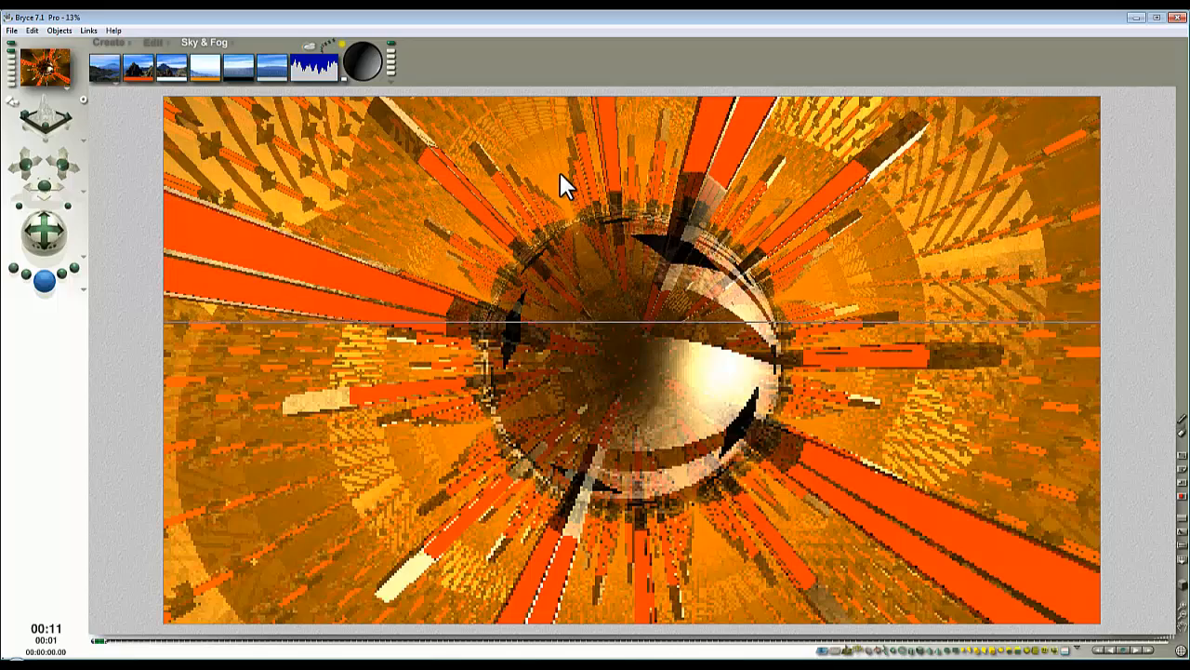
# - Try a black haze colour and a bright blue one, rendering the scene after each change
pyautogui.click(565, 212)
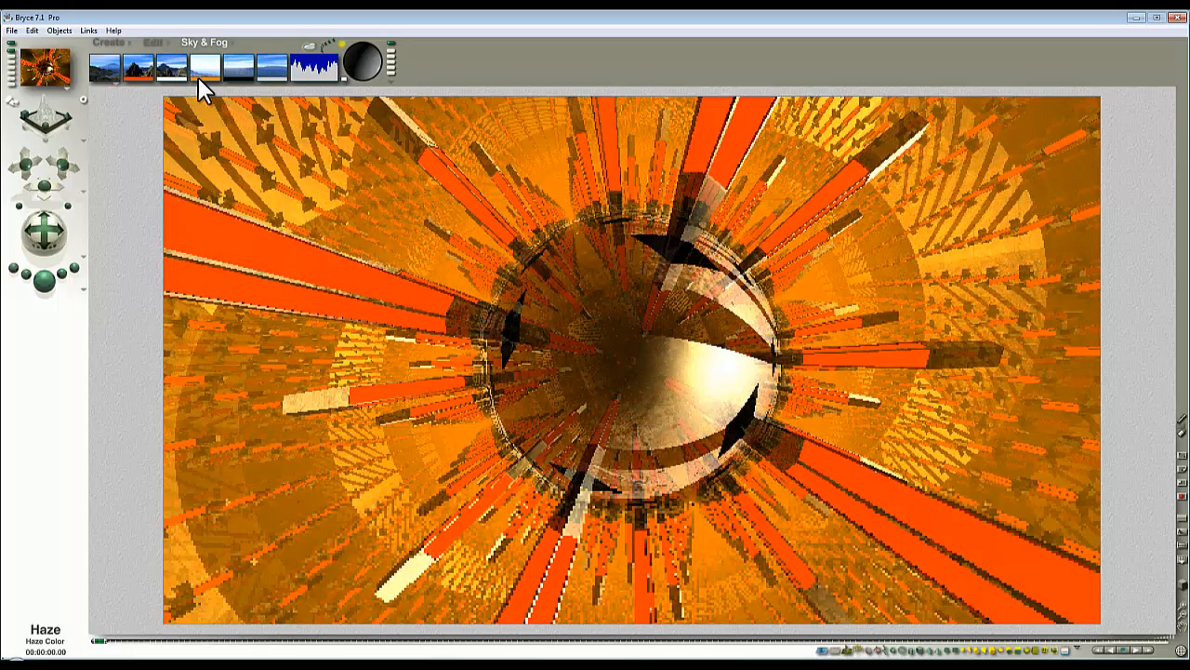
pyautogui.moveTo(198, 79); pyautogui.dragTo(244, 79)
pyautogui.click(45, 282)
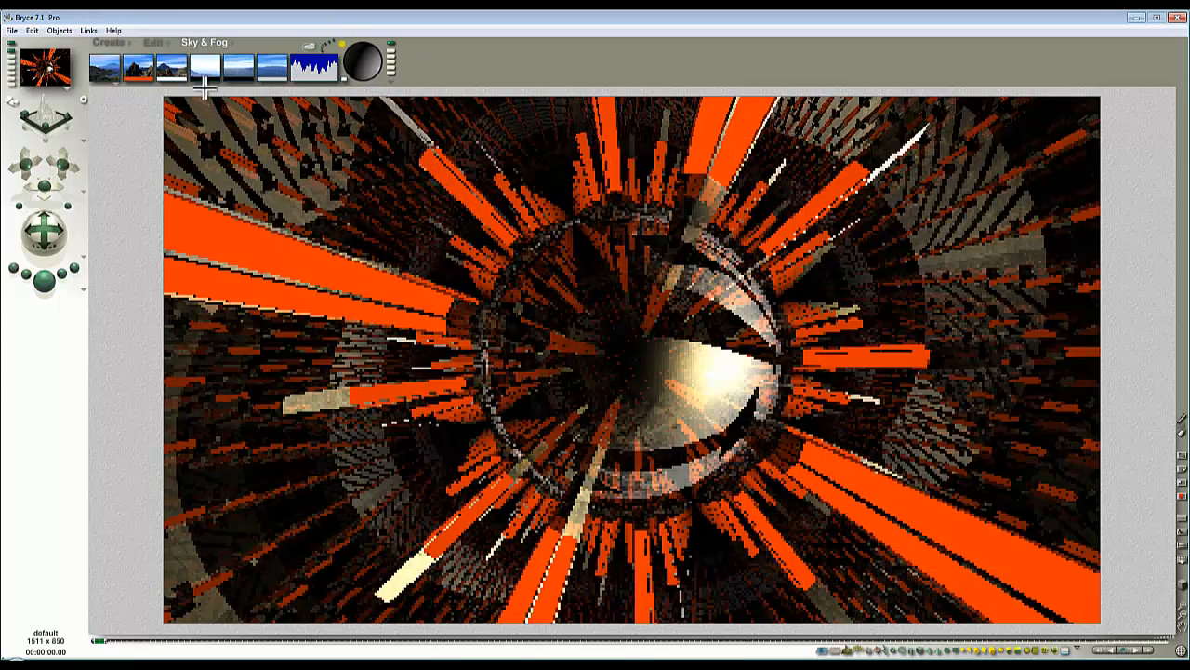
pyautogui.moveTo(214, 73); pyautogui.dragTo(240, 80)
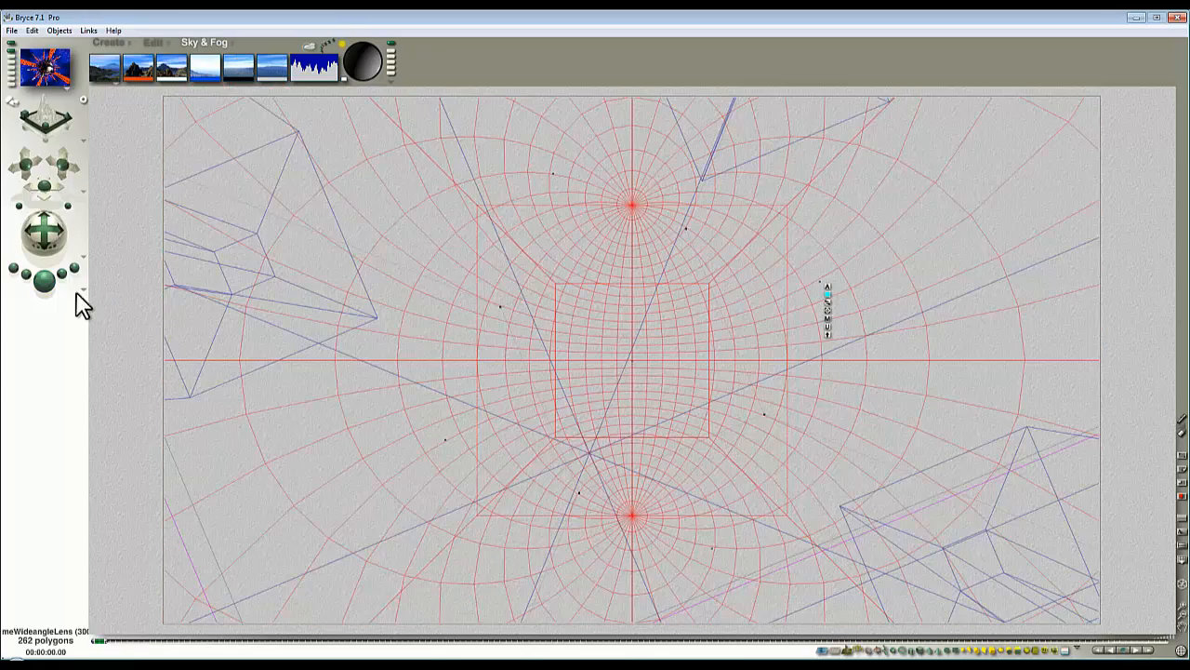
pyautogui.click(54, 290)
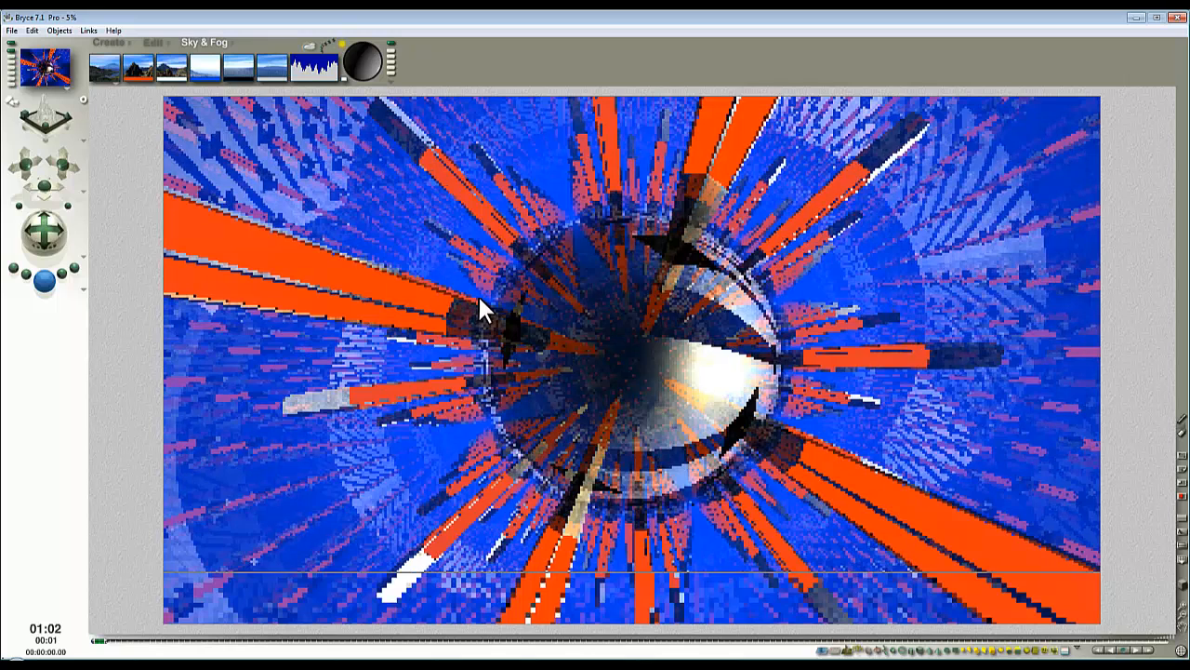
# - Set the haze colour to R 0, G 16, B 230 and render the scene
pyautogui.moveTo(201, 80); pyautogui.dragTo(208, 82)
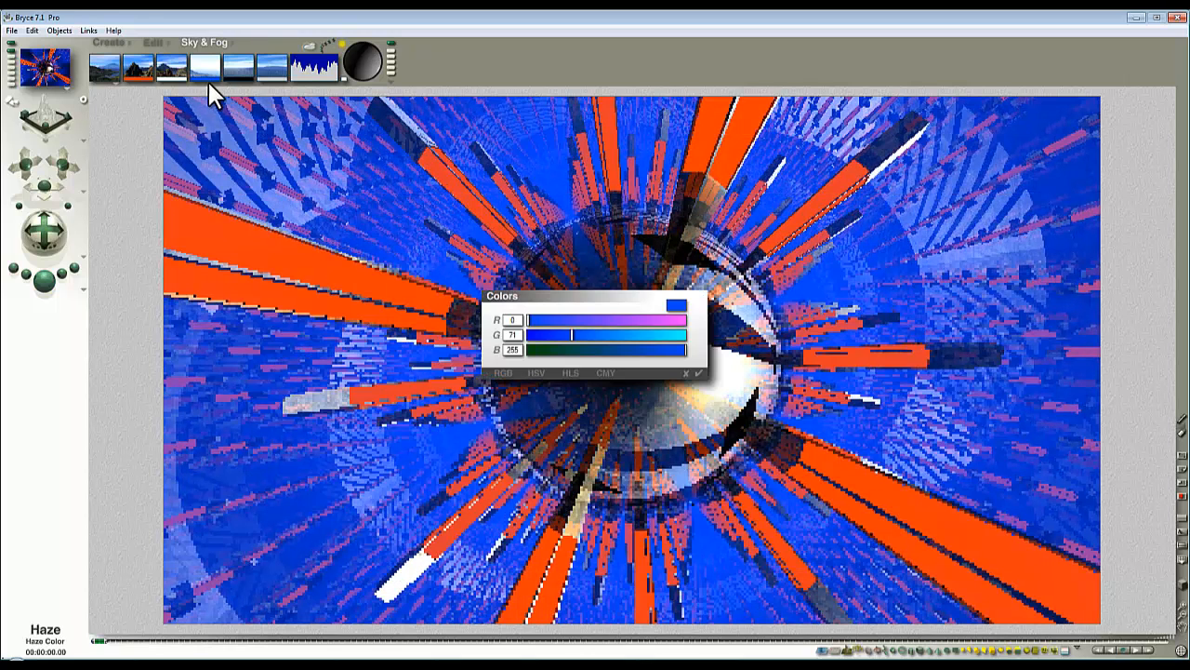
pyautogui.moveTo(555, 338); pyautogui.dragTo(665, 352)
pyautogui.moveTo(585, 349); pyautogui.dragTo(541, 337)
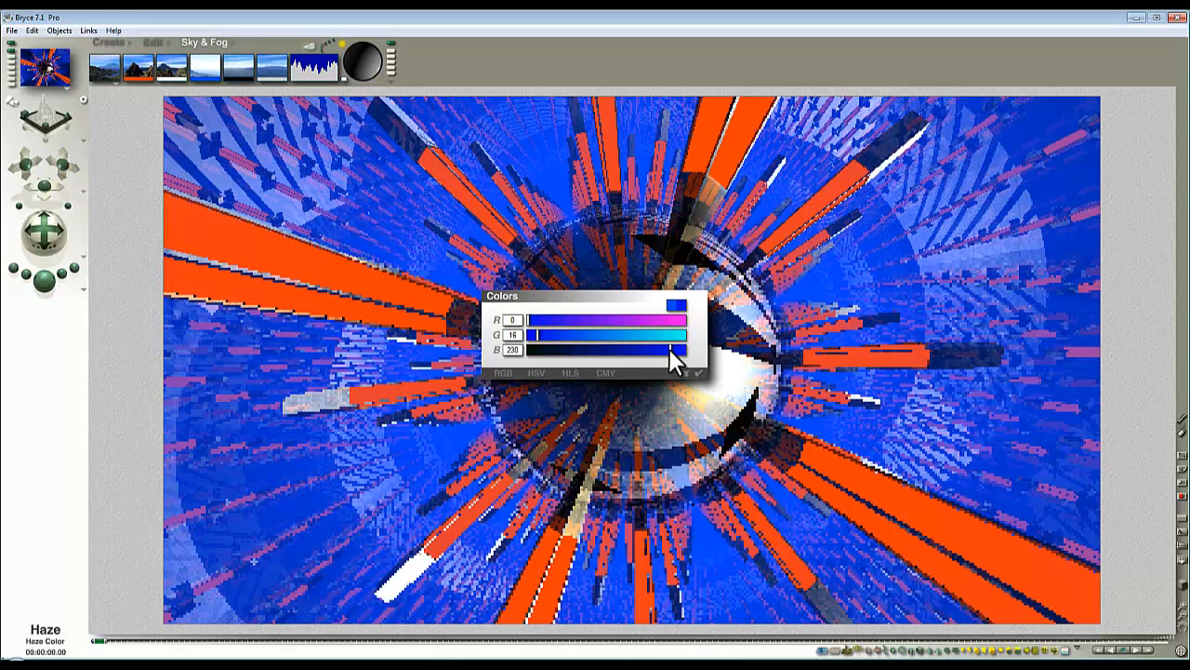
pyautogui.moveTo(700, 367); pyautogui.dragTo(700, 369)
pyautogui.click(44, 281)
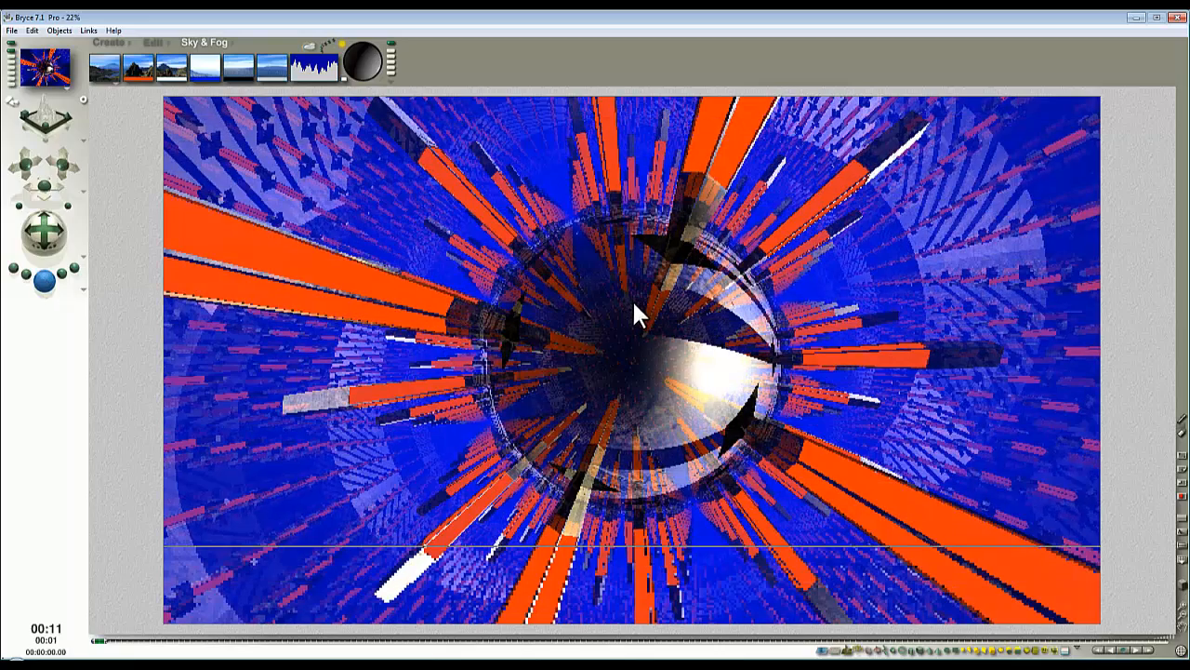
# - Reposition the sun several times to change the lighting on the mirrored sphere, rendering between adjustments
pyautogui.click(369, 58)
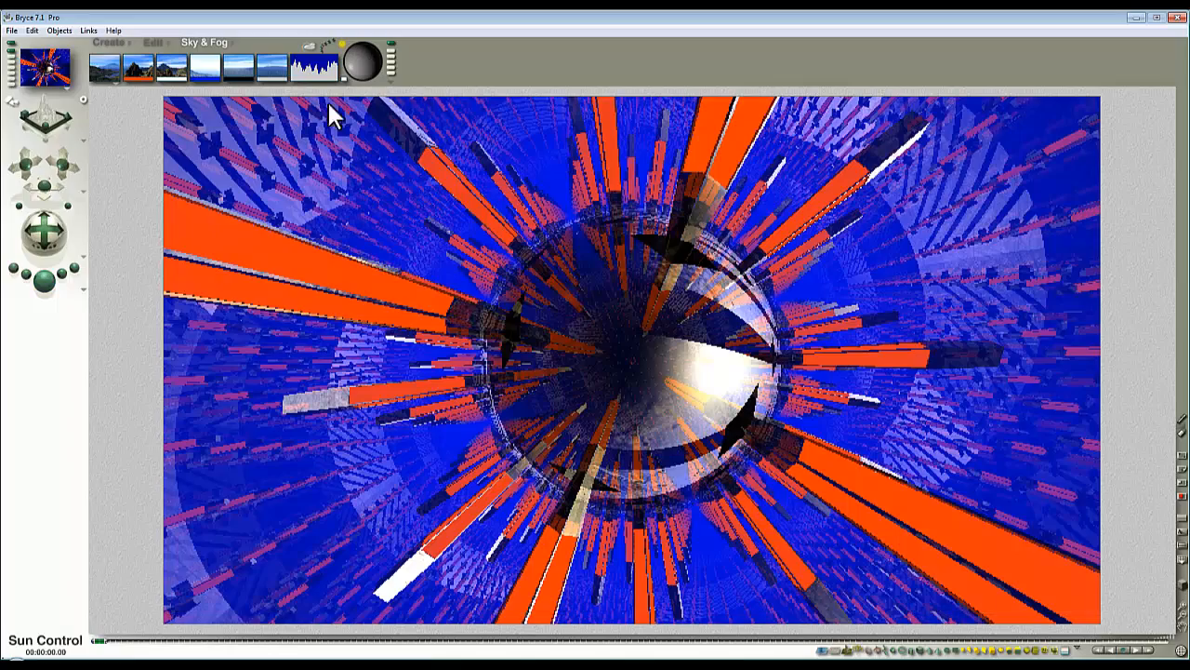
pyautogui.press('Escape')
pyautogui.hotkey('ctrl', 'r')
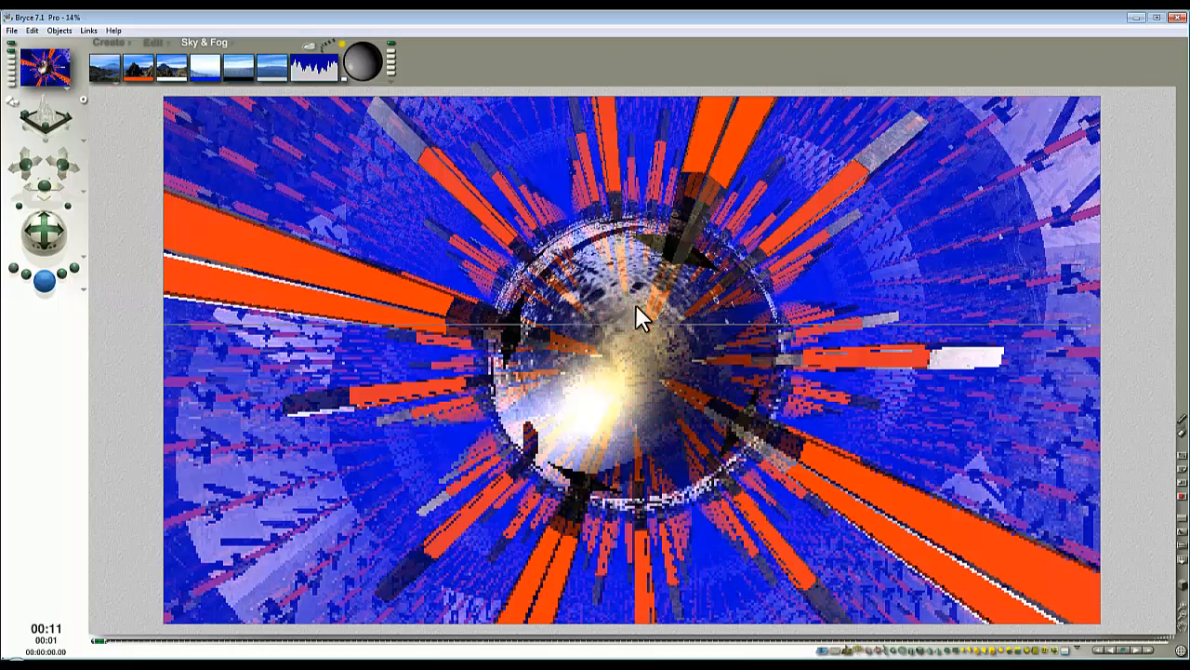
pyautogui.click(339, 225)
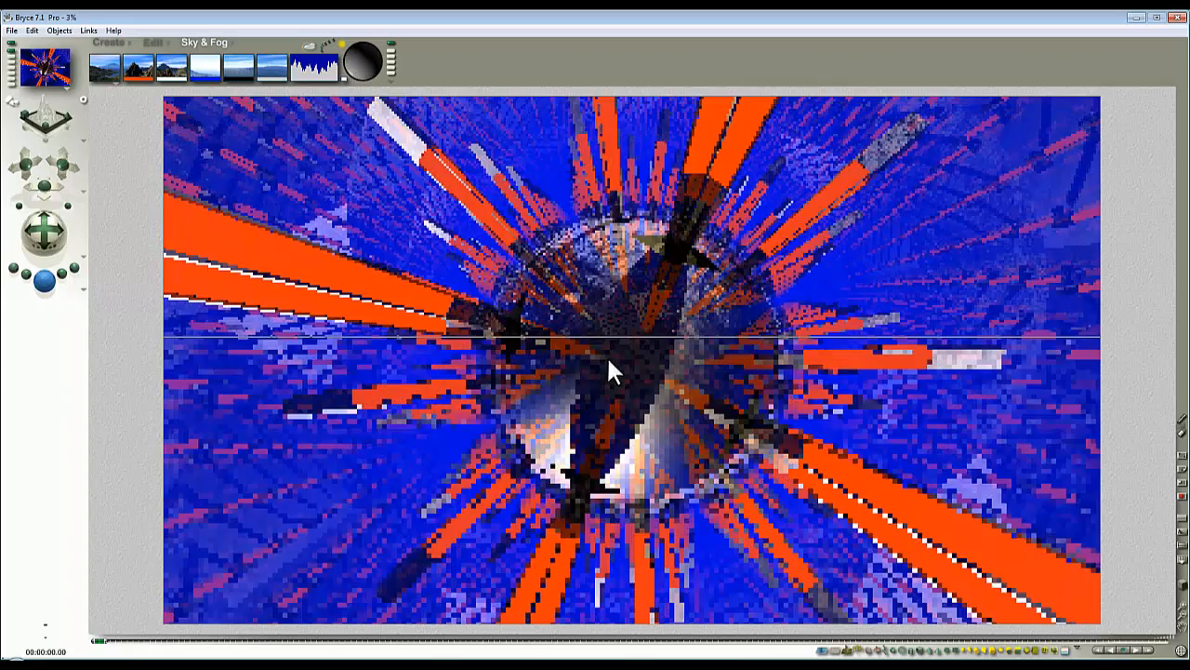
pyautogui.click(338, 97)
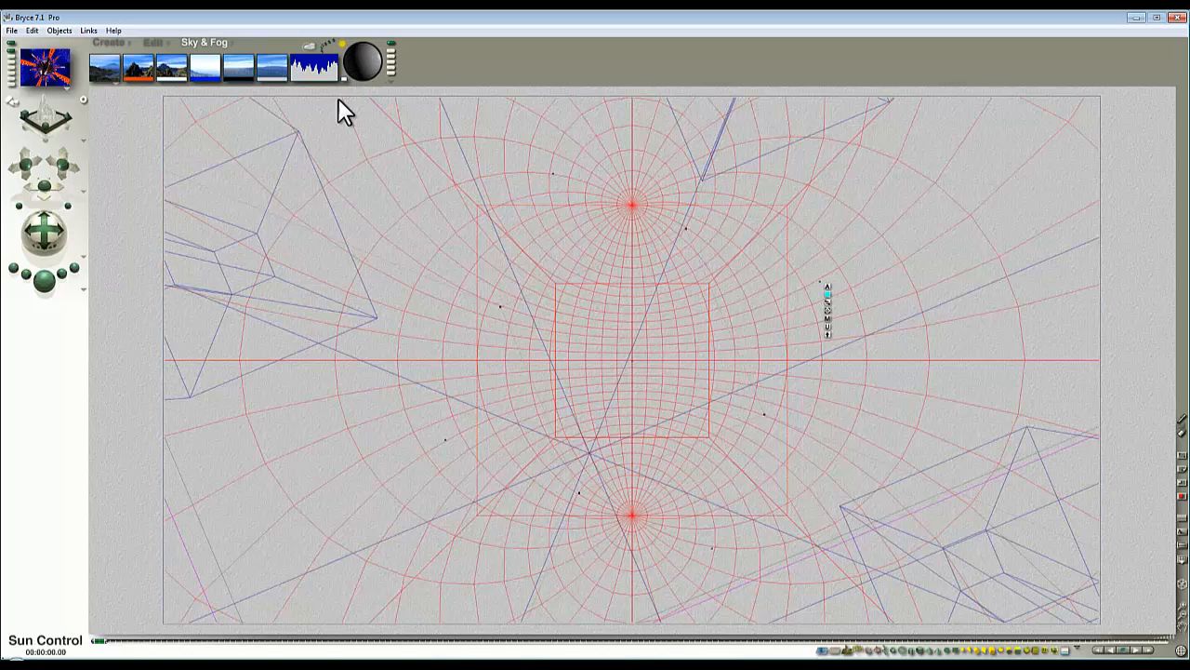
# - Darken the blue haze colour and thin the haze slightly, rendering the scene after each change
pyautogui.click(207, 79)
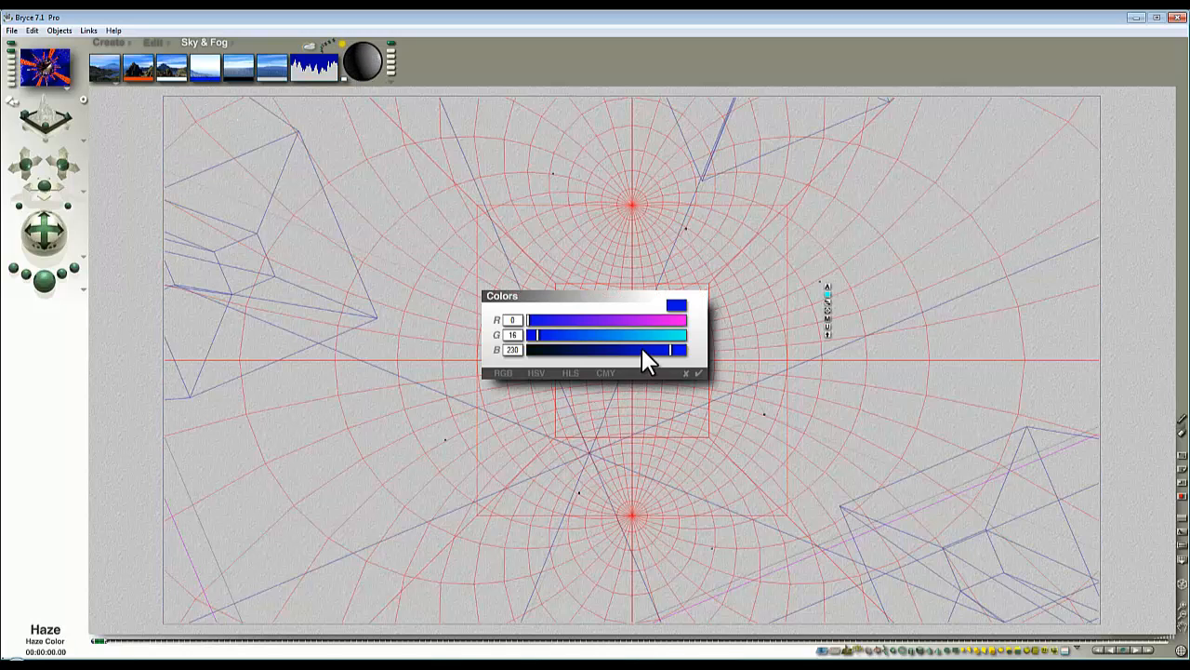
pyautogui.click(701, 374)
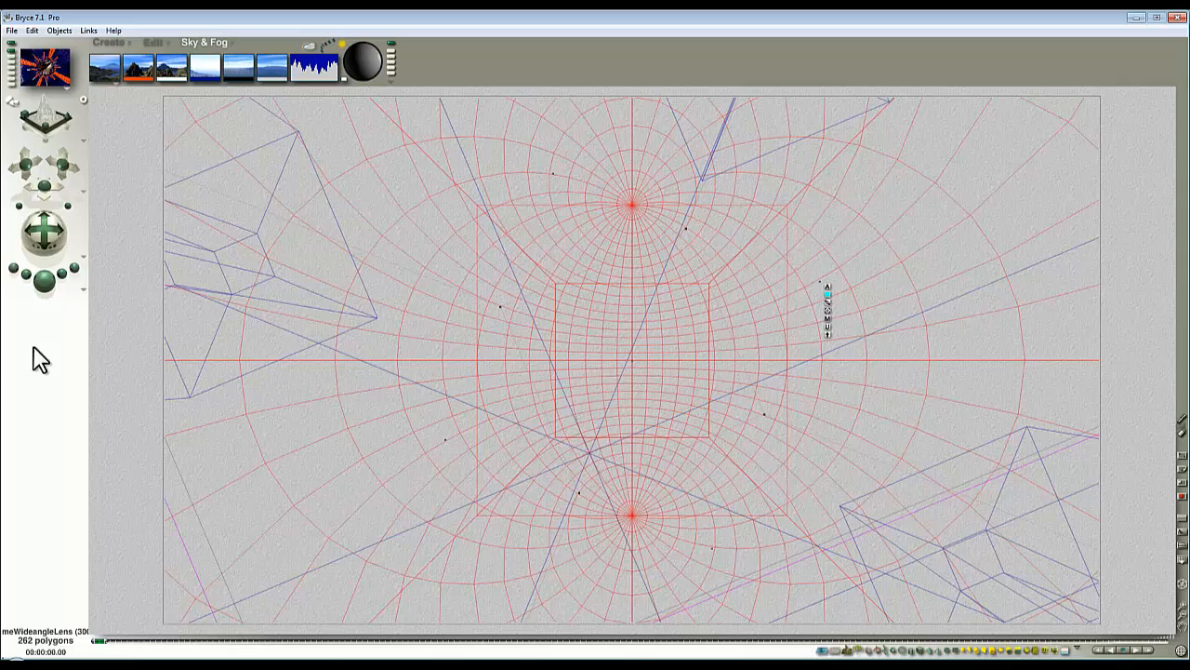
pyautogui.click(44, 280)
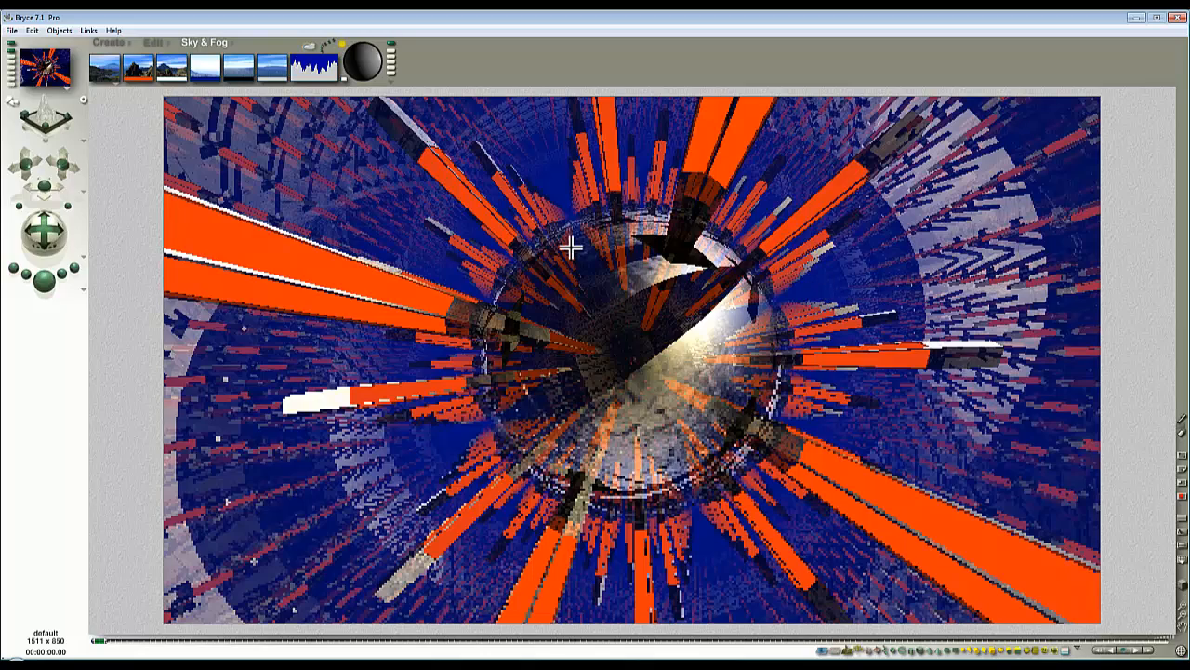
pyautogui.moveTo(201, 71); pyautogui.dragTo(199, 71)
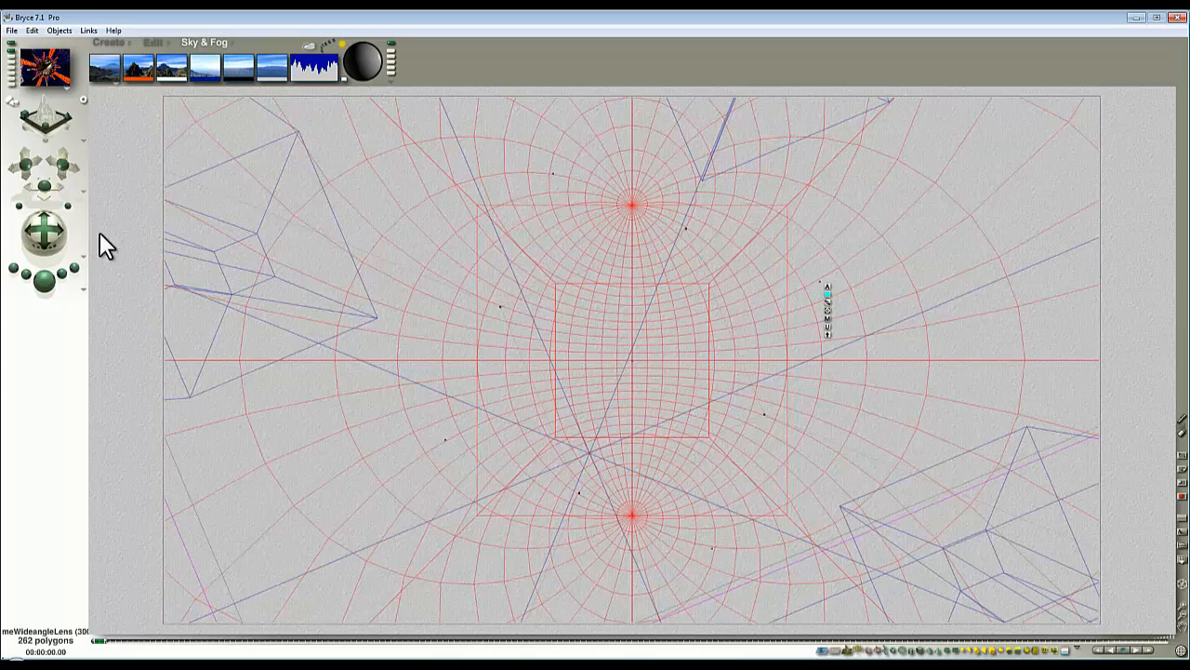
pyautogui.hotkey('ctrl', 'r')
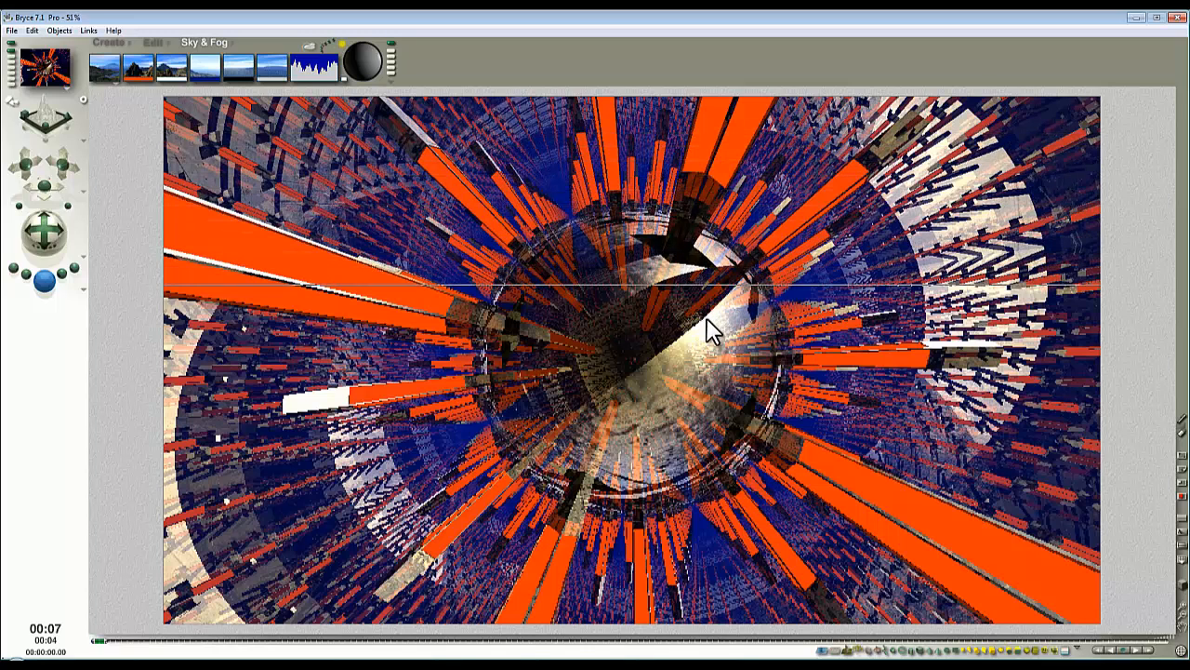
pyautogui.click(696, 345)
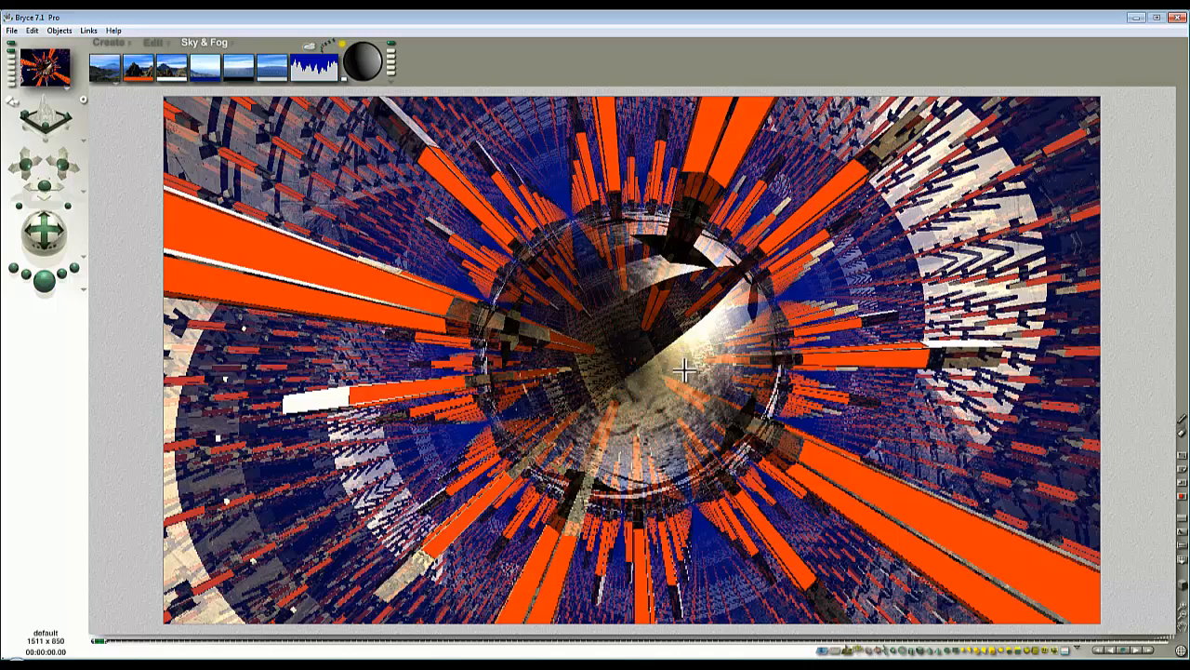
# - Select the Metalwork objects from an orthographic side view and return to the camera view
pyautogui.press('3')
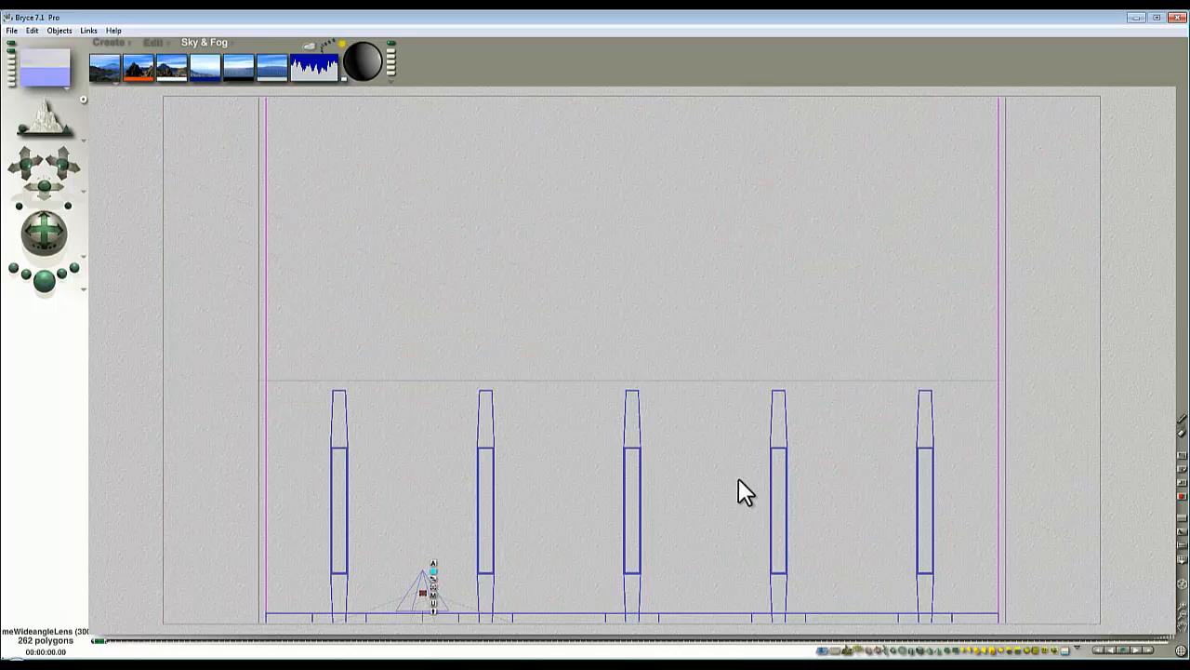
pyautogui.rightClick(631, 430)
pyautogui.click(659, 460)
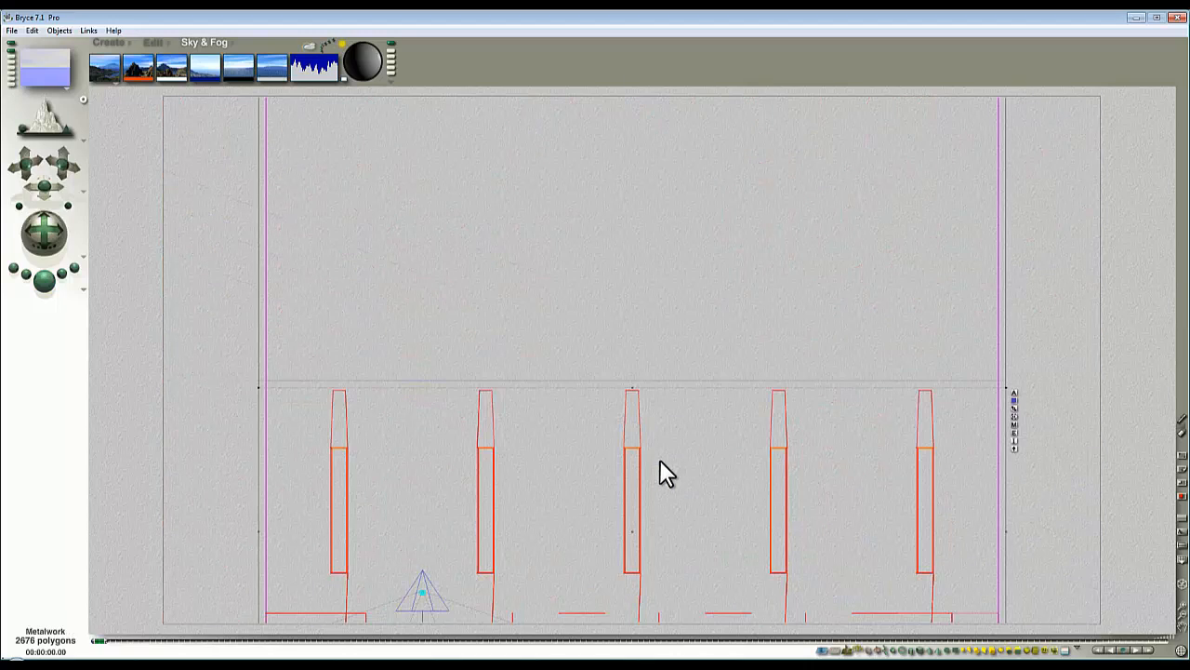
pyautogui.press('2')
pyautogui.press('1')
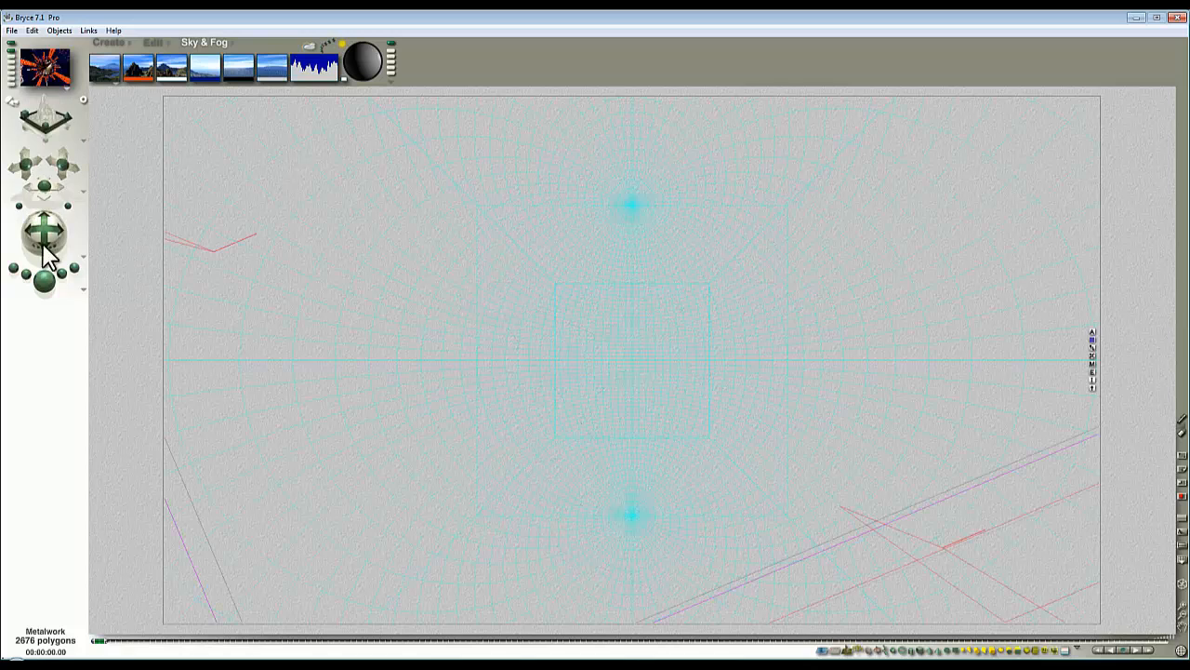
pyautogui.click(81, 282)
pyautogui.click(109, 356)
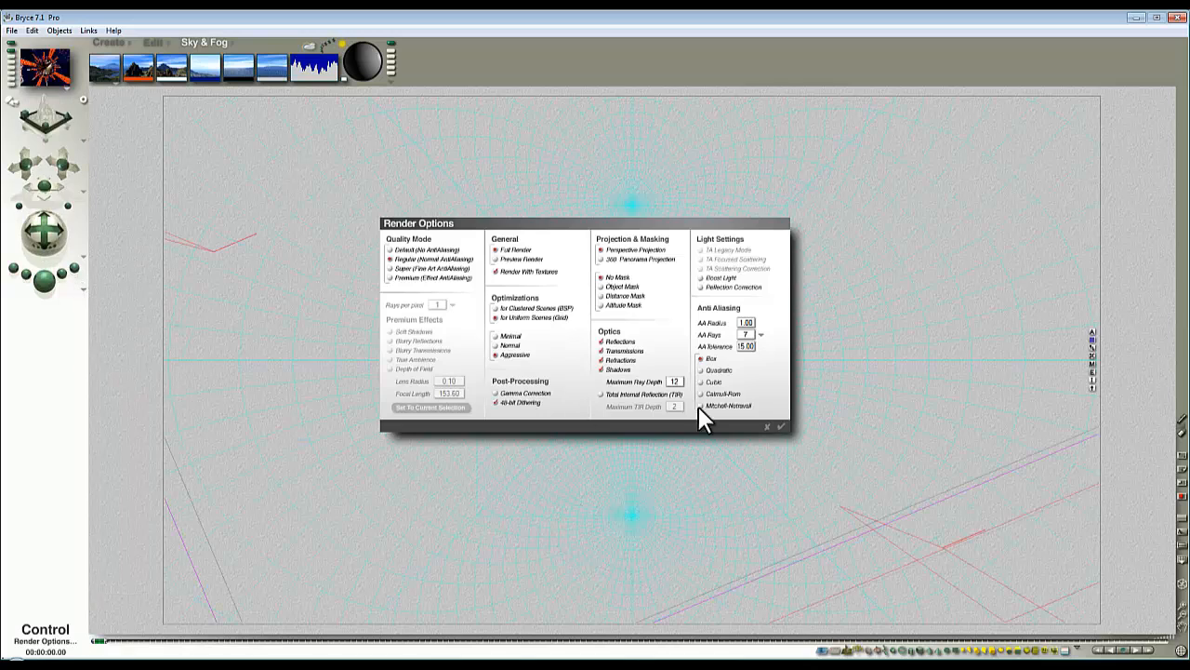
pyautogui.click(767, 428)
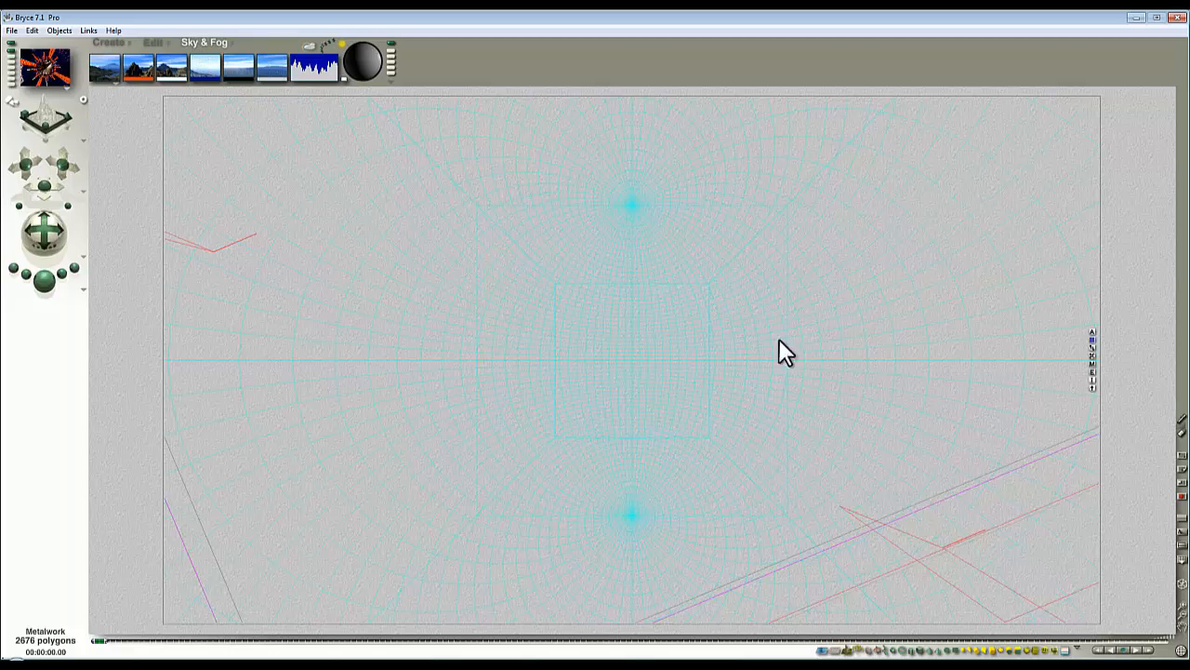
# - Apply the Rainbow-coloured reflective metal preset from Pick 43 metals 2 to the Metalwork objects and render the scene
pyautogui.click(1093, 364)
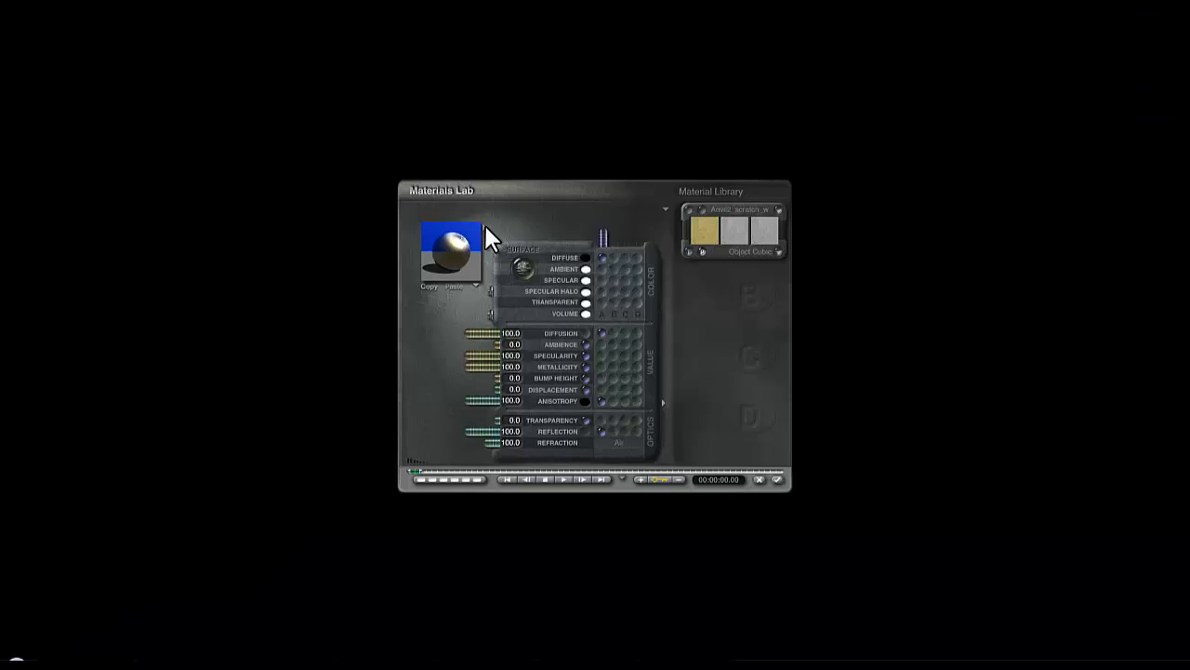
pyautogui.click(479, 232)
pyautogui.click(608, 365)
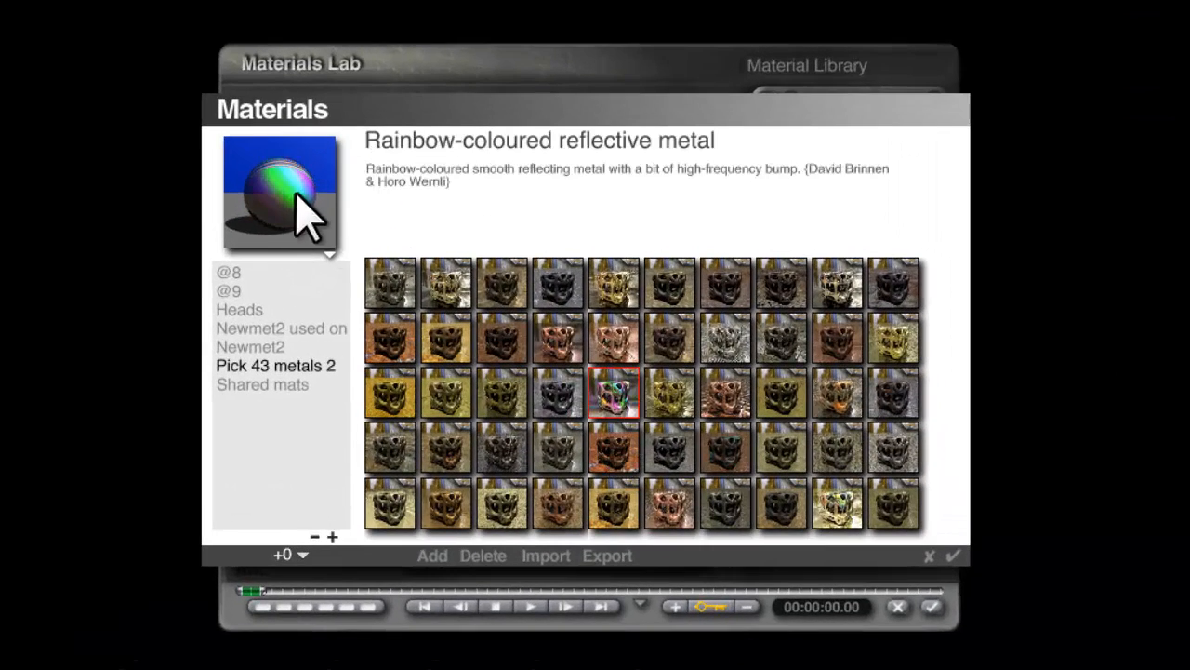
pyautogui.click(953, 556)
pyautogui.click(931, 607)
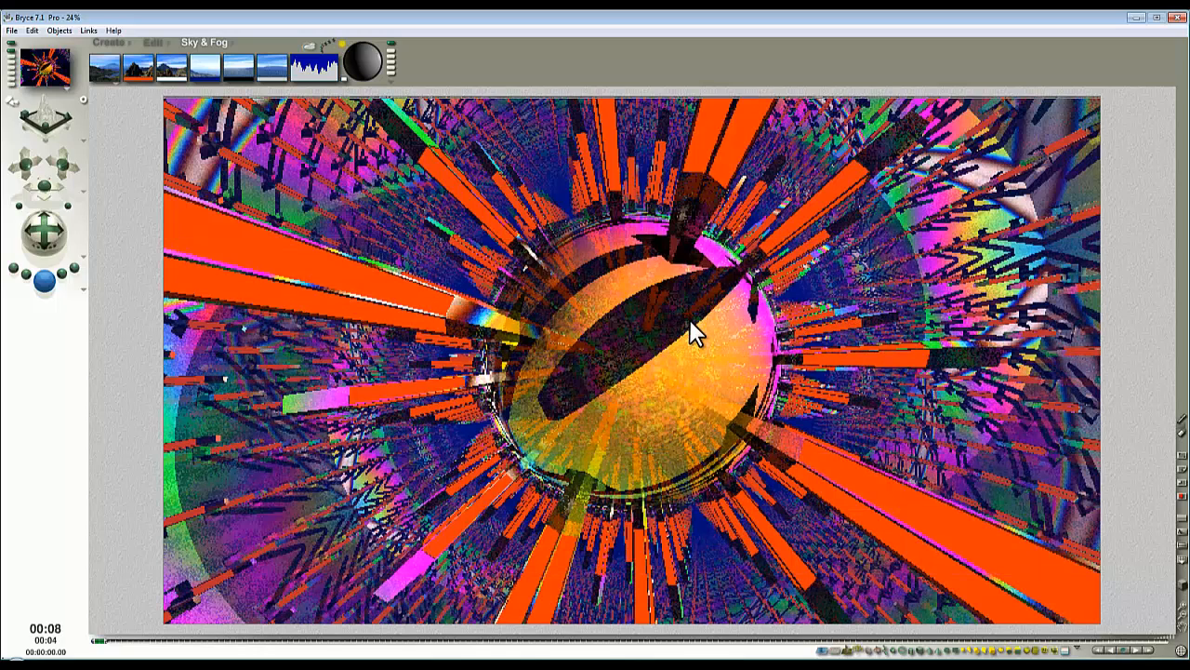
pyautogui.click(514, 212)
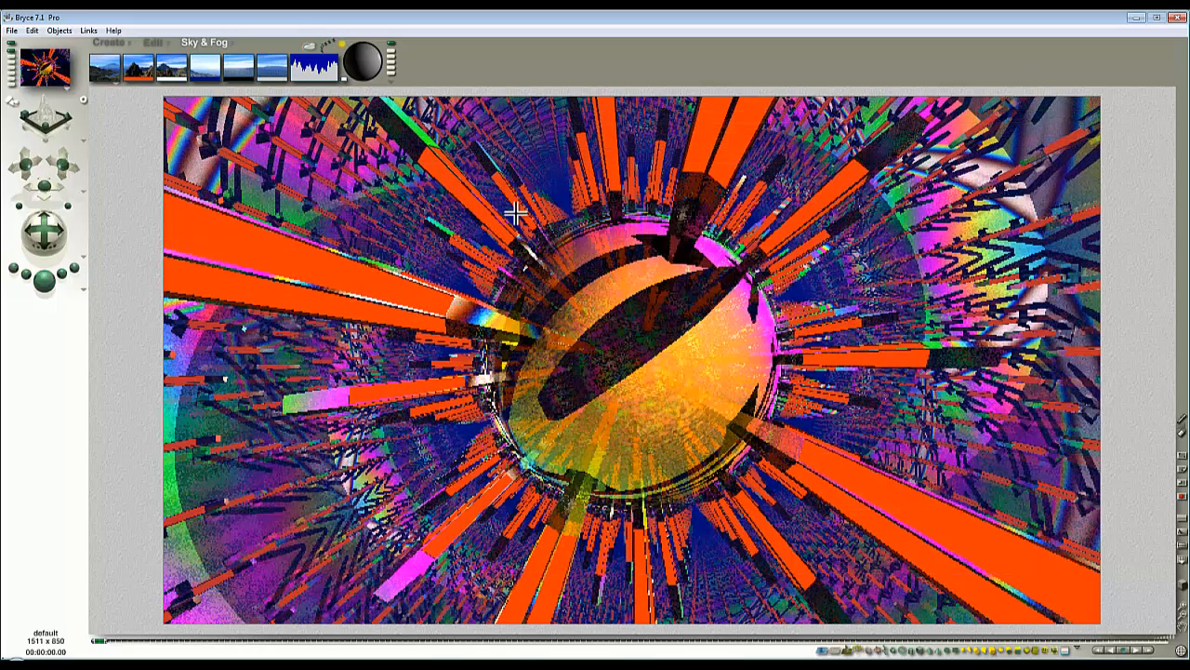
pyautogui.click(579, 323)
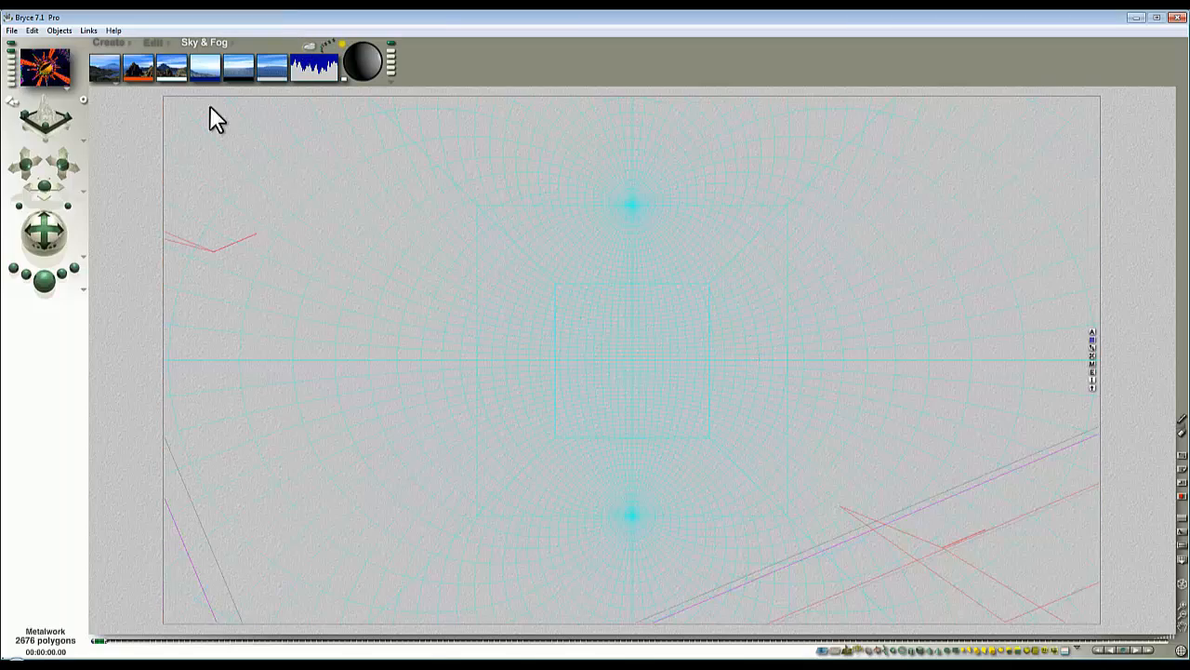
# - Compare several metal presets, apply Reflective dark brown metal to the Metalwork objects, and render the scene
pyautogui.click(1093, 367)
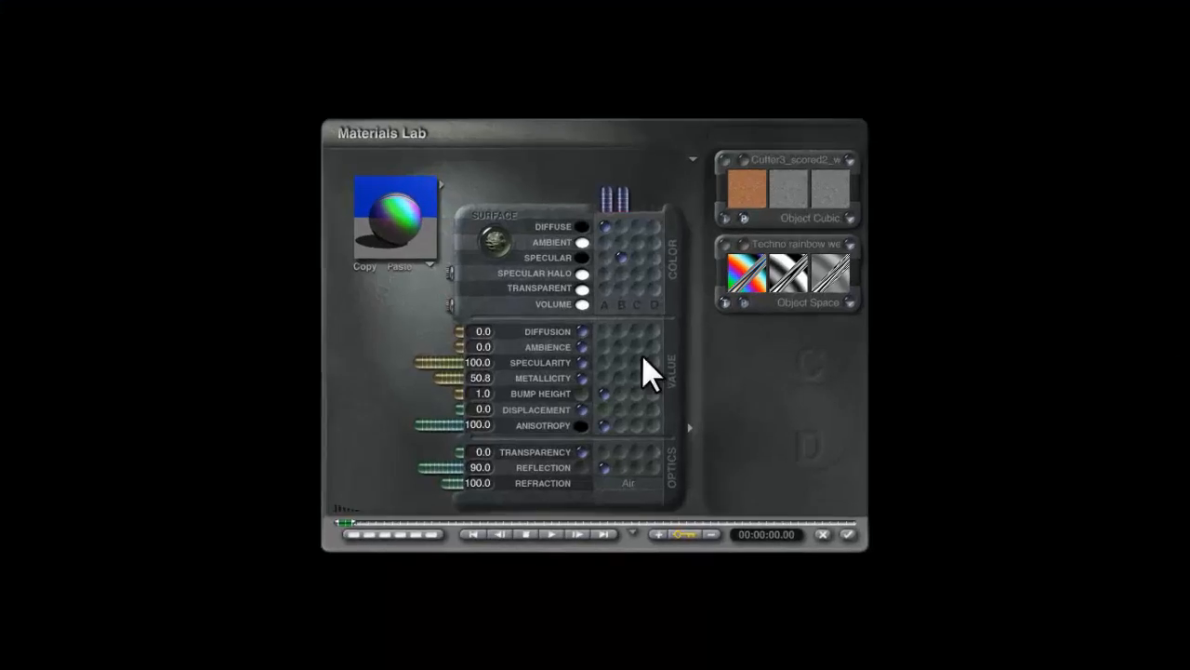
pyautogui.click(393, 149)
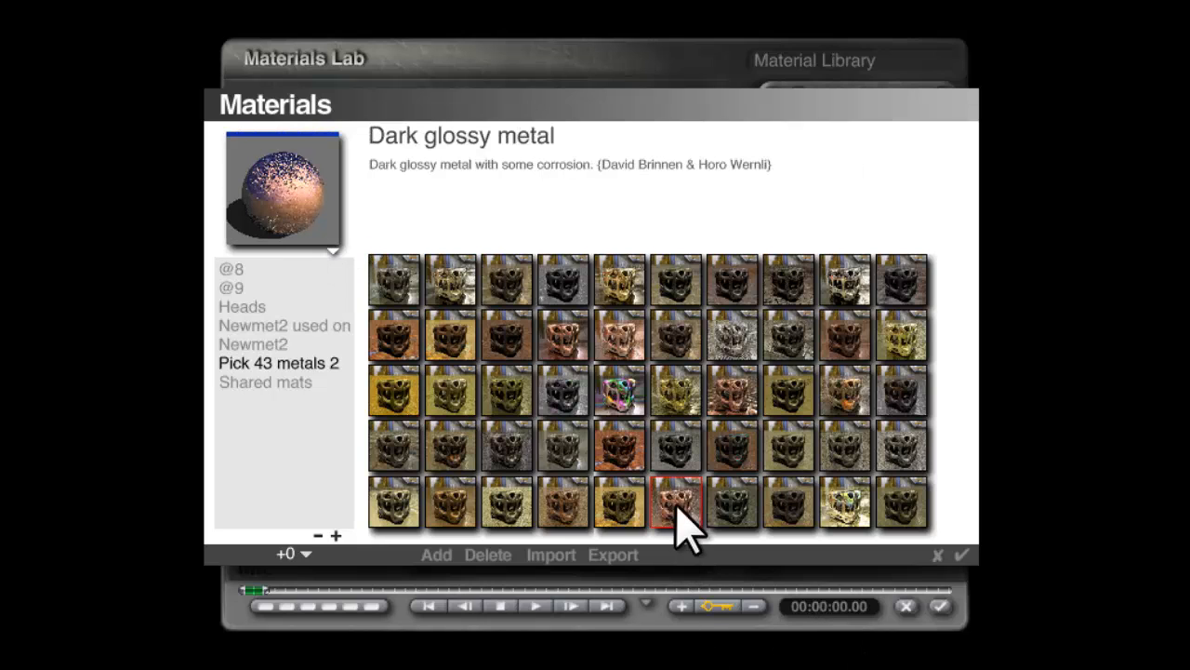
pyautogui.click(736, 394)
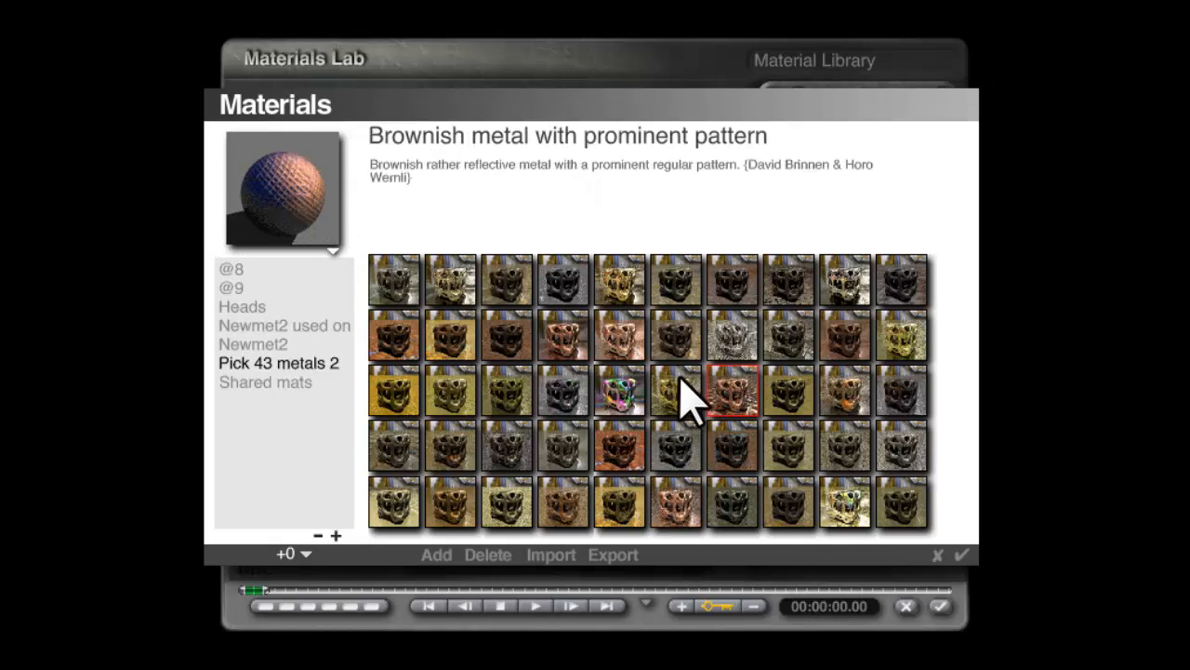
pyautogui.click(620, 333)
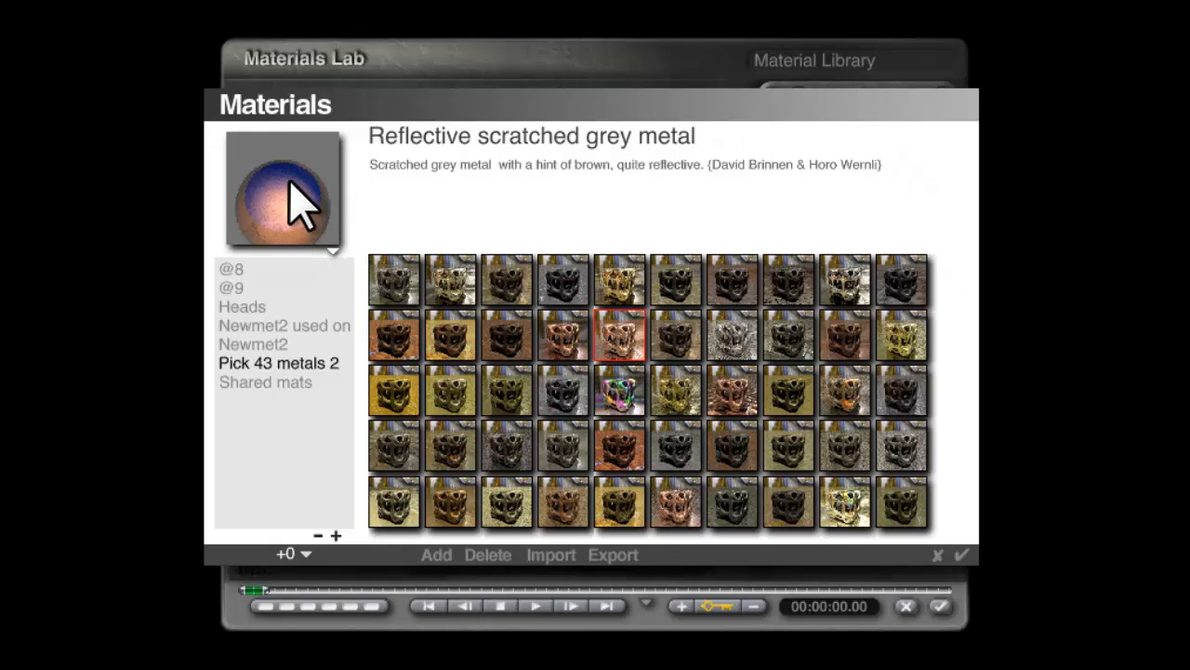
pyautogui.click(563, 335)
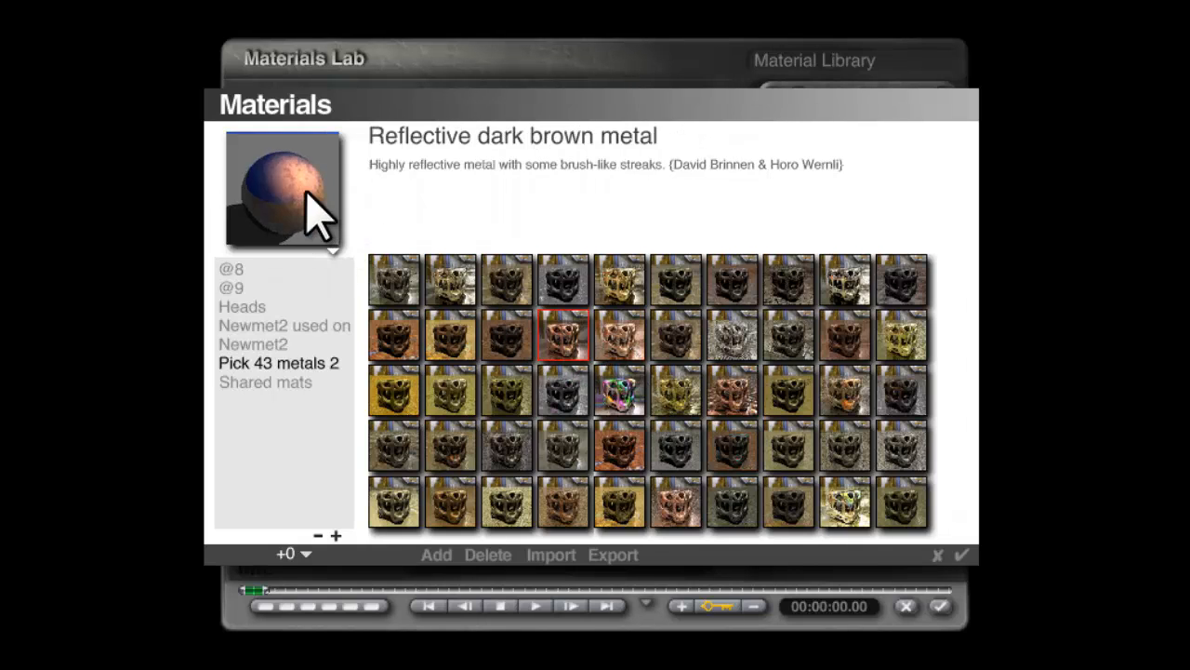
pyautogui.click(963, 554)
pyautogui.click(940, 606)
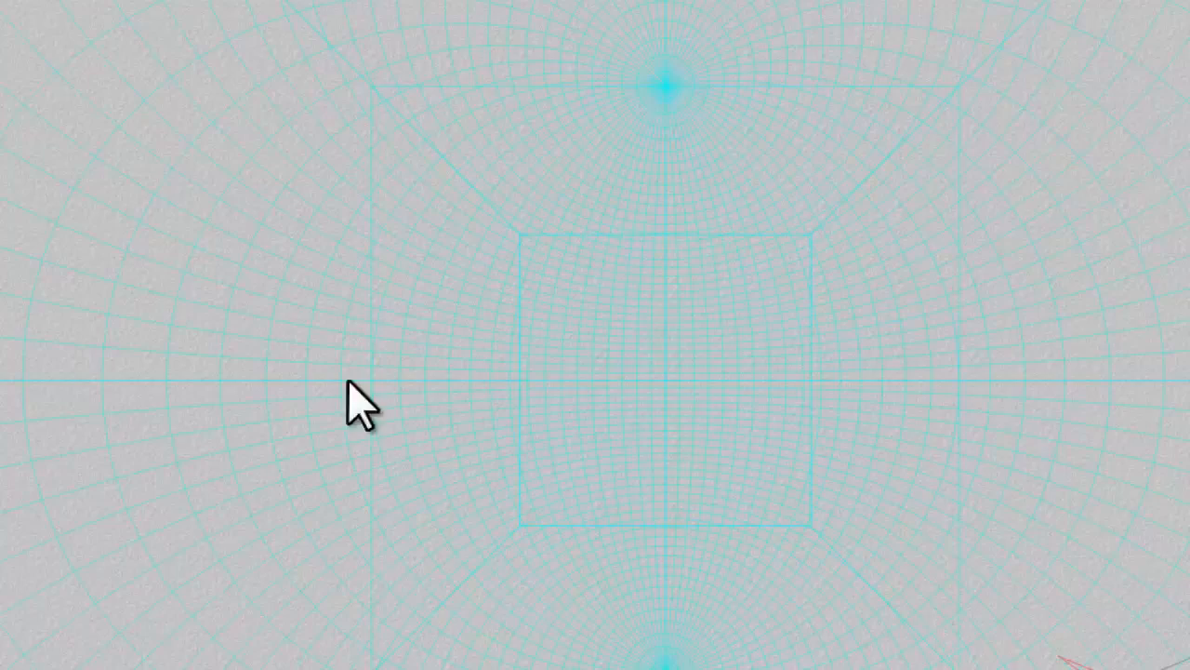
pyautogui.click(44, 281)
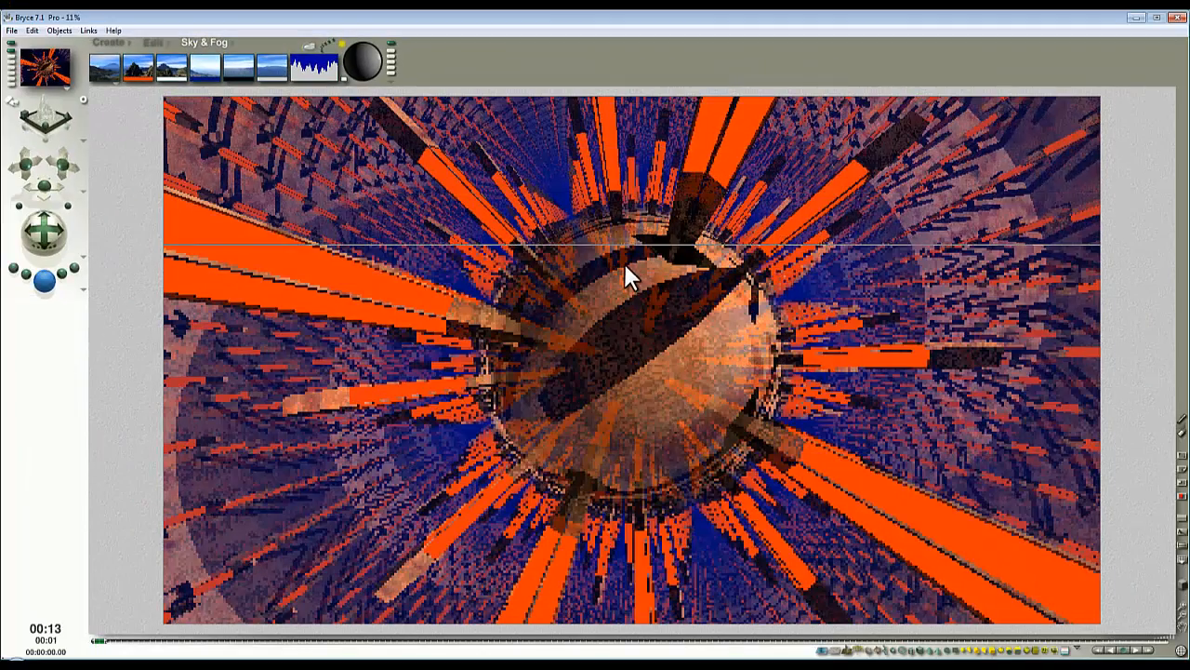
# - Change the haze colour from blue to the same orange as the glowing beams and render the scene
pyautogui.click(665, 287)
pyautogui.moveTo(207, 81); pyautogui.dragTo(288, 80)
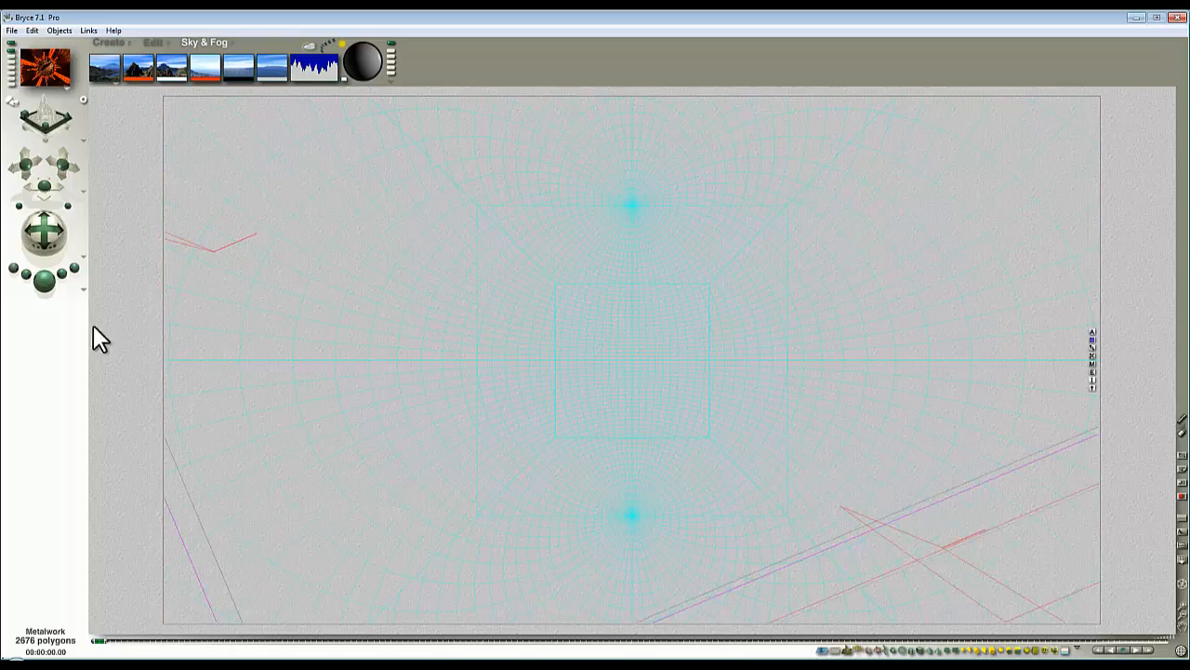
pyautogui.click(54, 289)
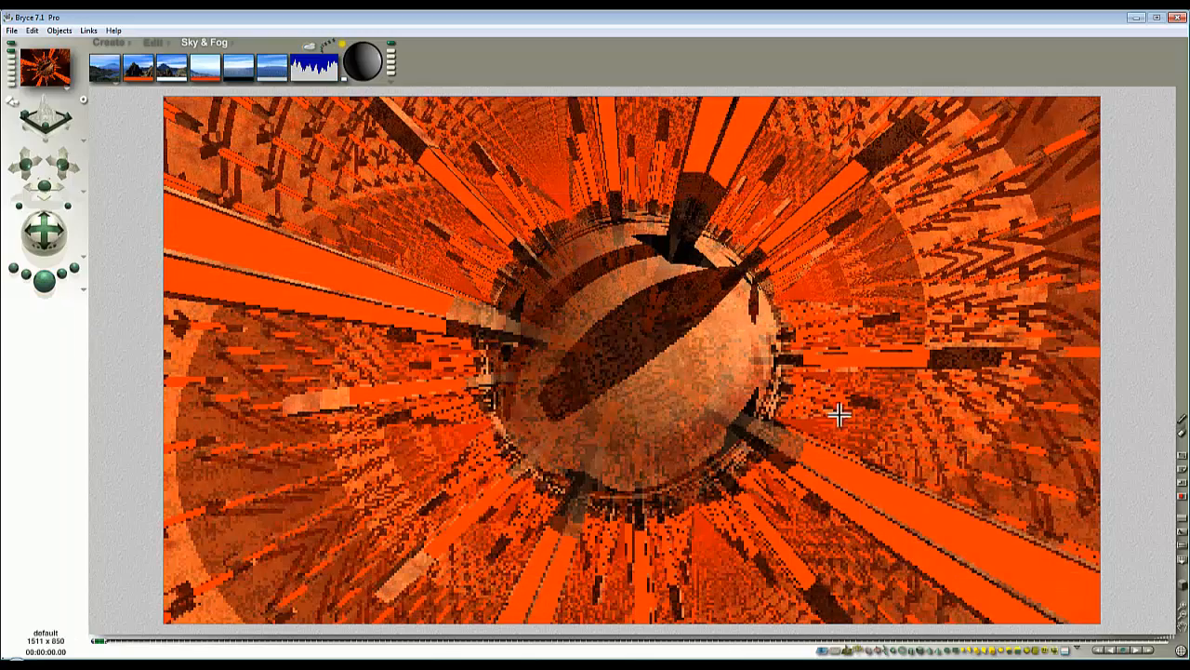
# - Preview the sky in the scene and set the sun intensity to 296 diffuse and 244 specular
pyautogui.click(310, 63)
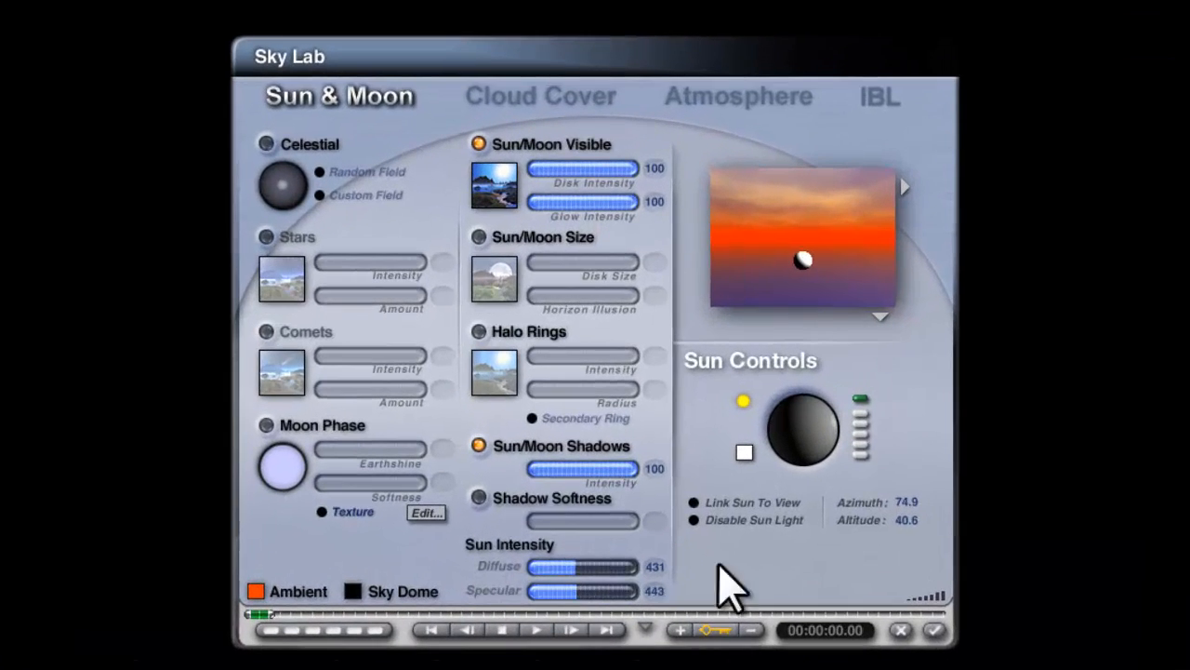
pyautogui.click(880, 316)
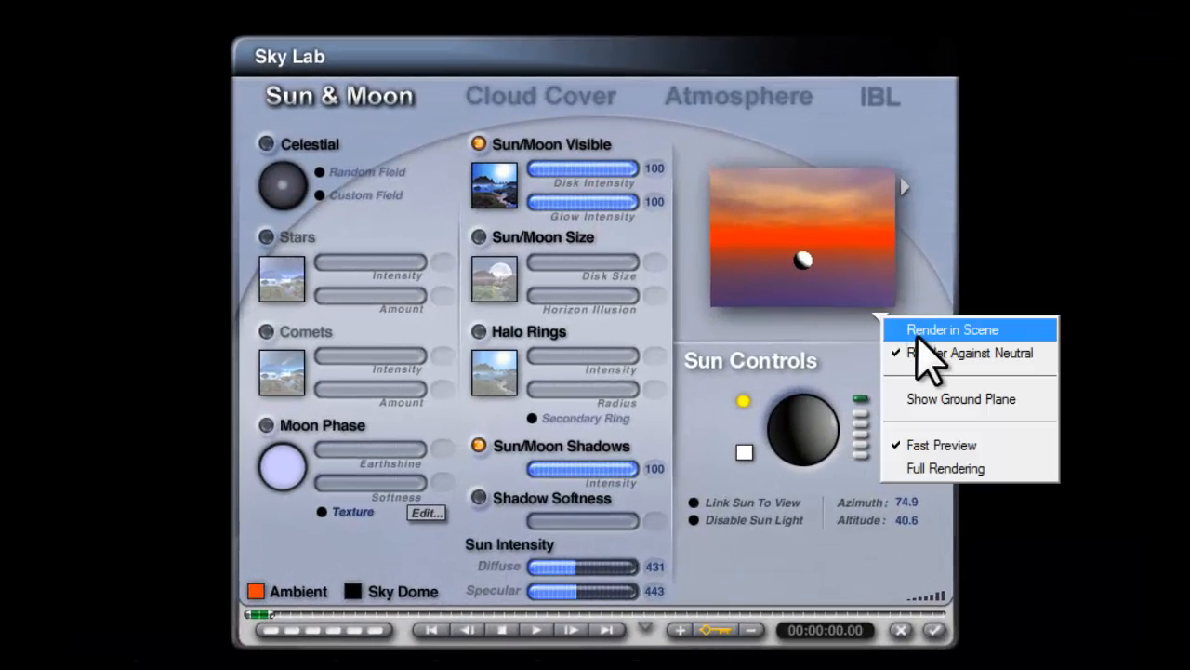
pyautogui.click(914, 330)
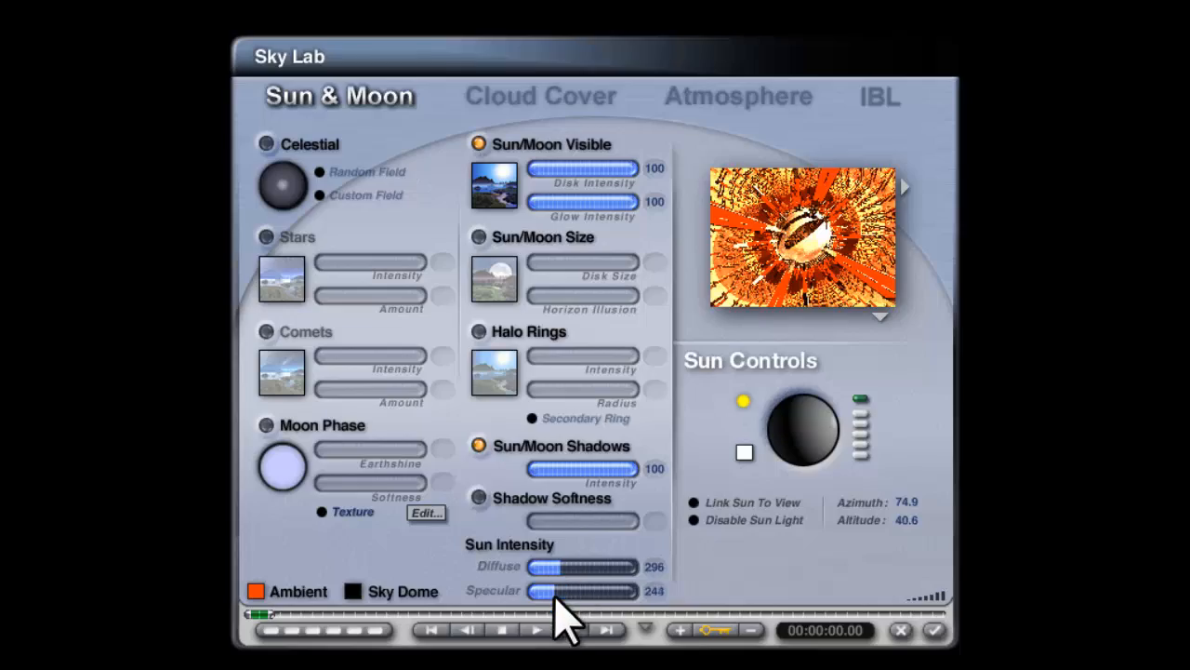
pyautogui.click(934, 630)
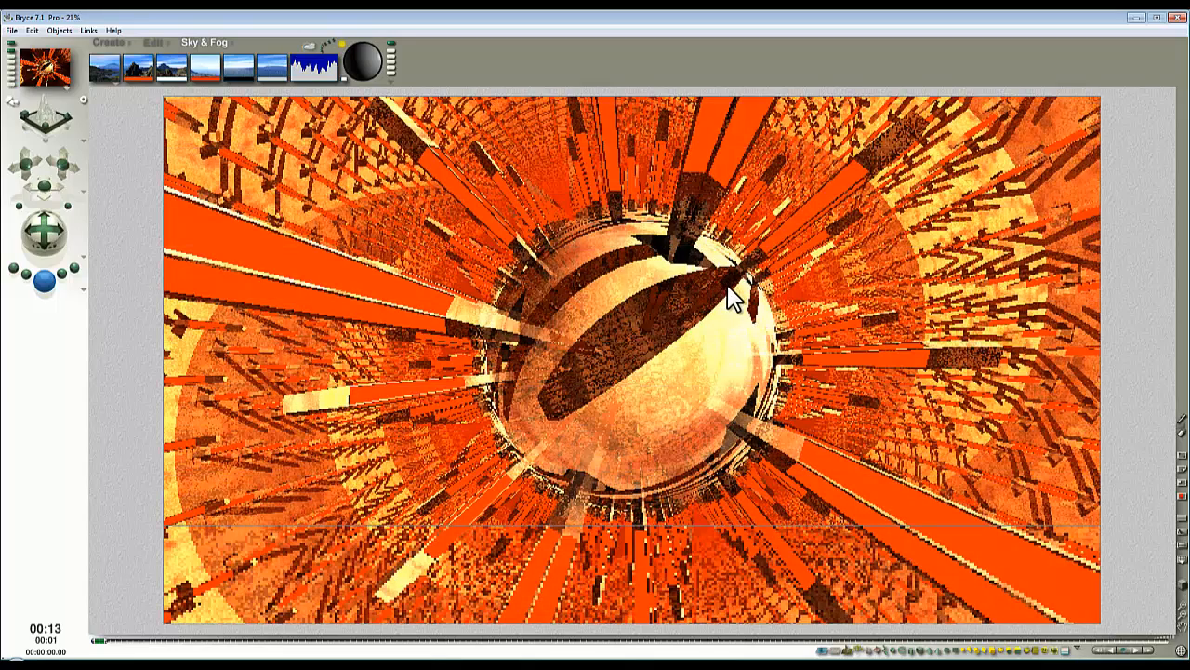
# - Pick a darker haze colour and render the scene again
pyautogui.moveTo(211, 80); pyautogui.dragTo(244, 90)
pyautogui.hotkey('ctrl', 'r')
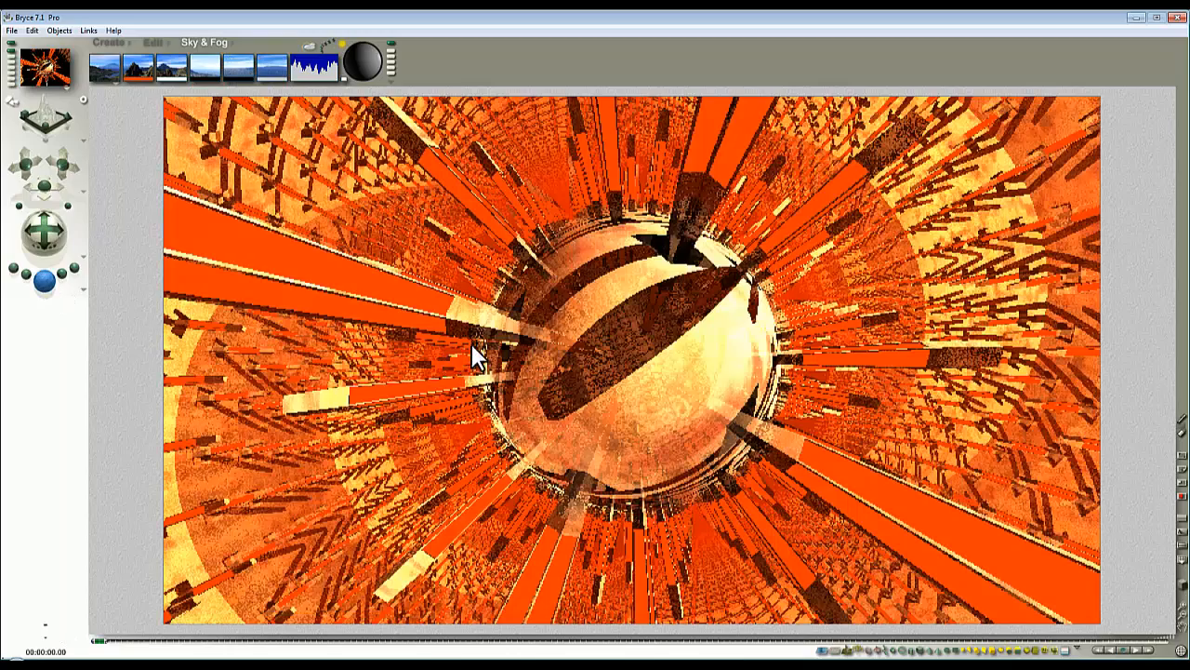